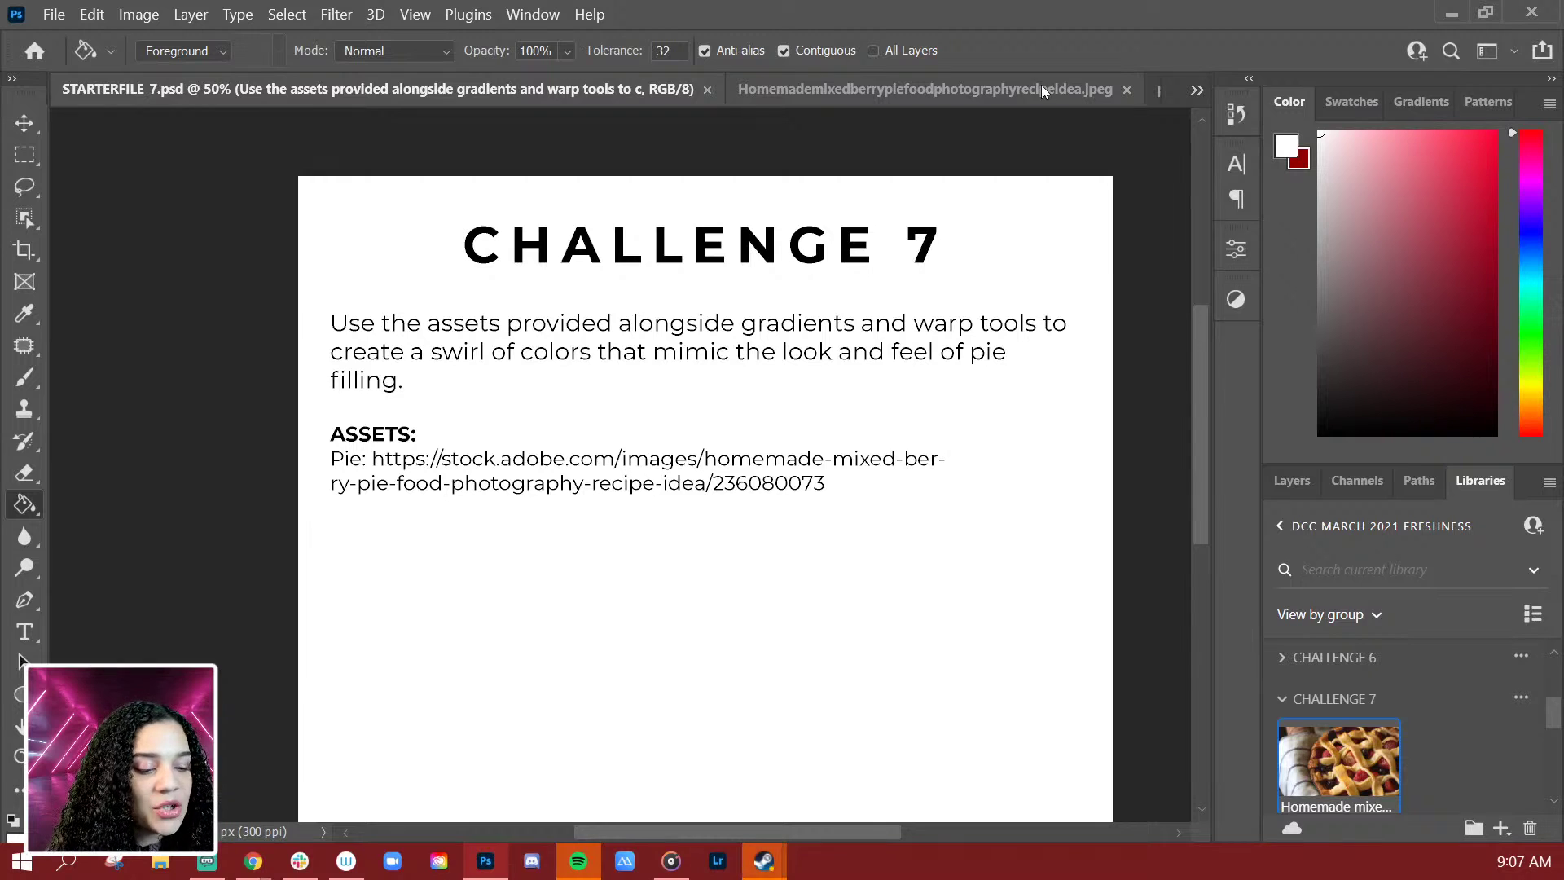
Step: Switch to the homemade mixed berry pie photo document and collapse the CHALLENGE 7 library group
click(1041, 88)
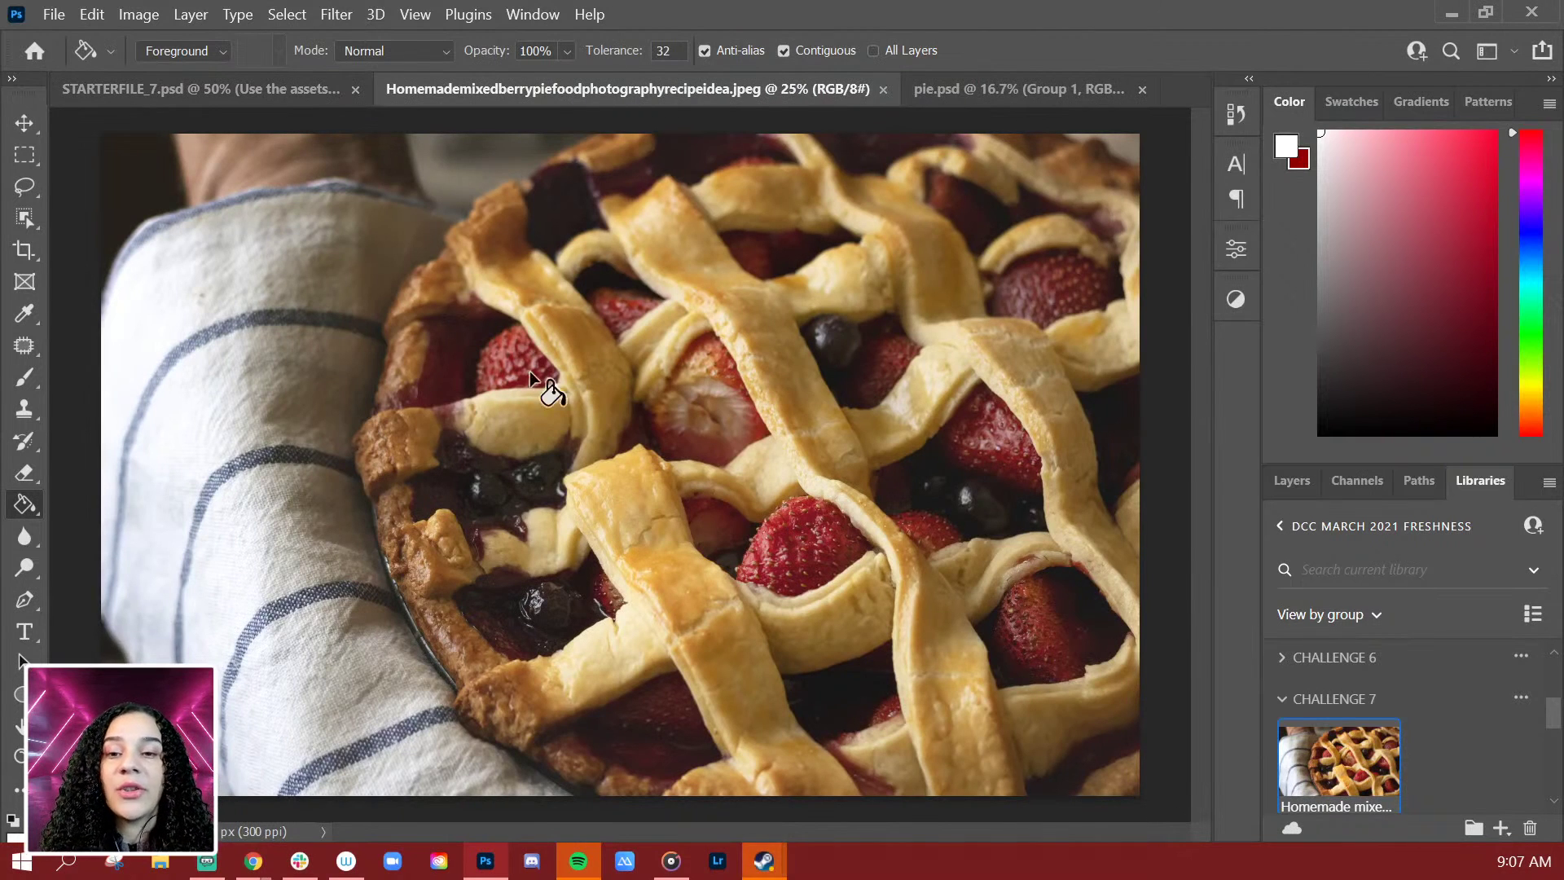
key(ctrl+minus)
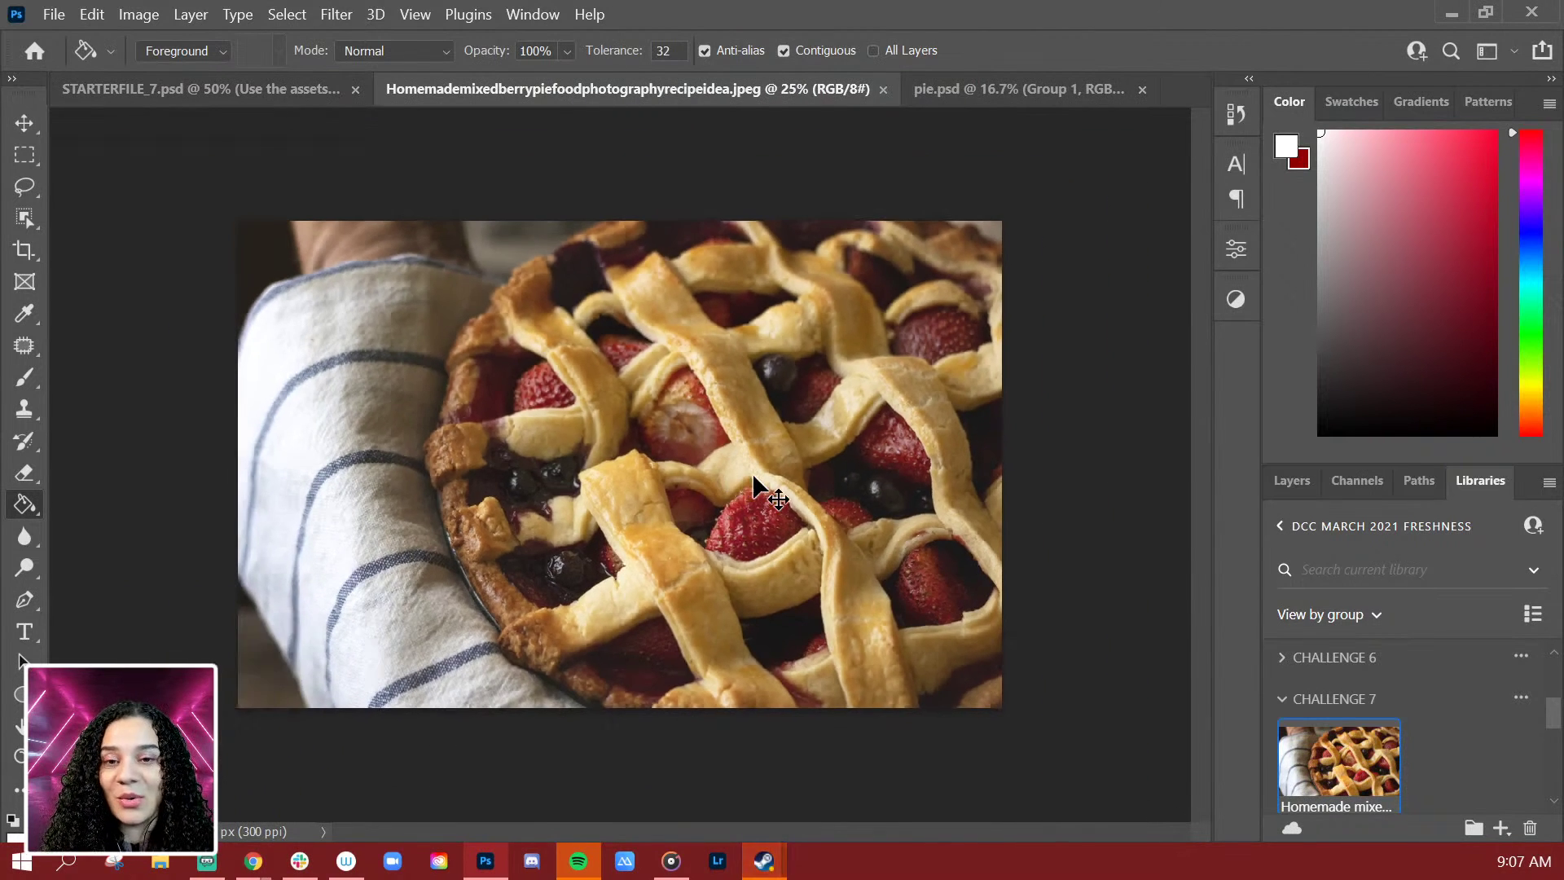
key(ctrl+plus)
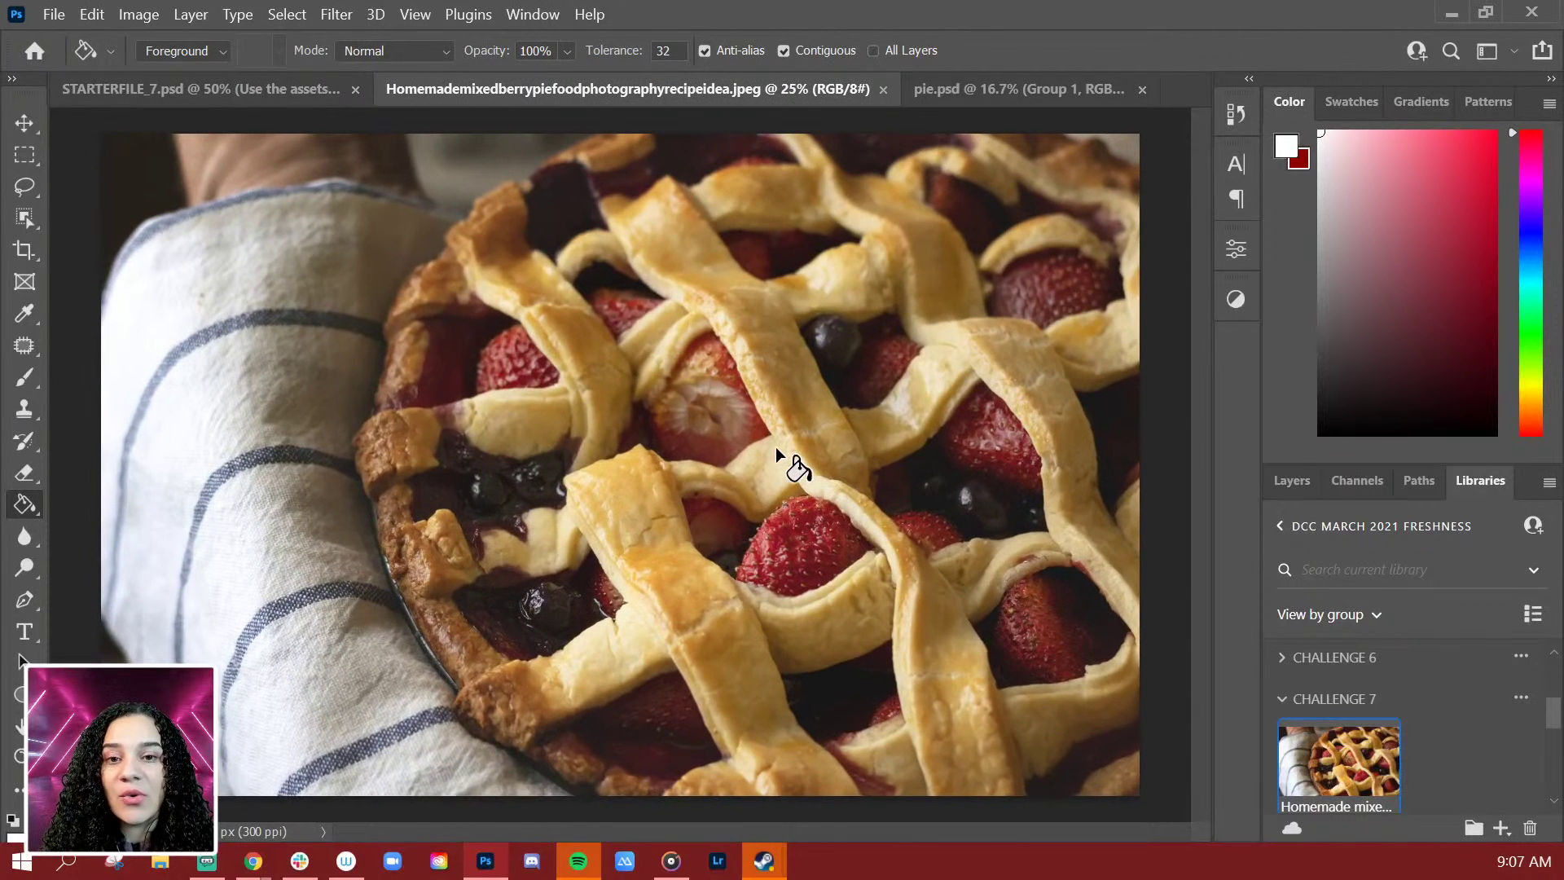
key(ctrl+minus)
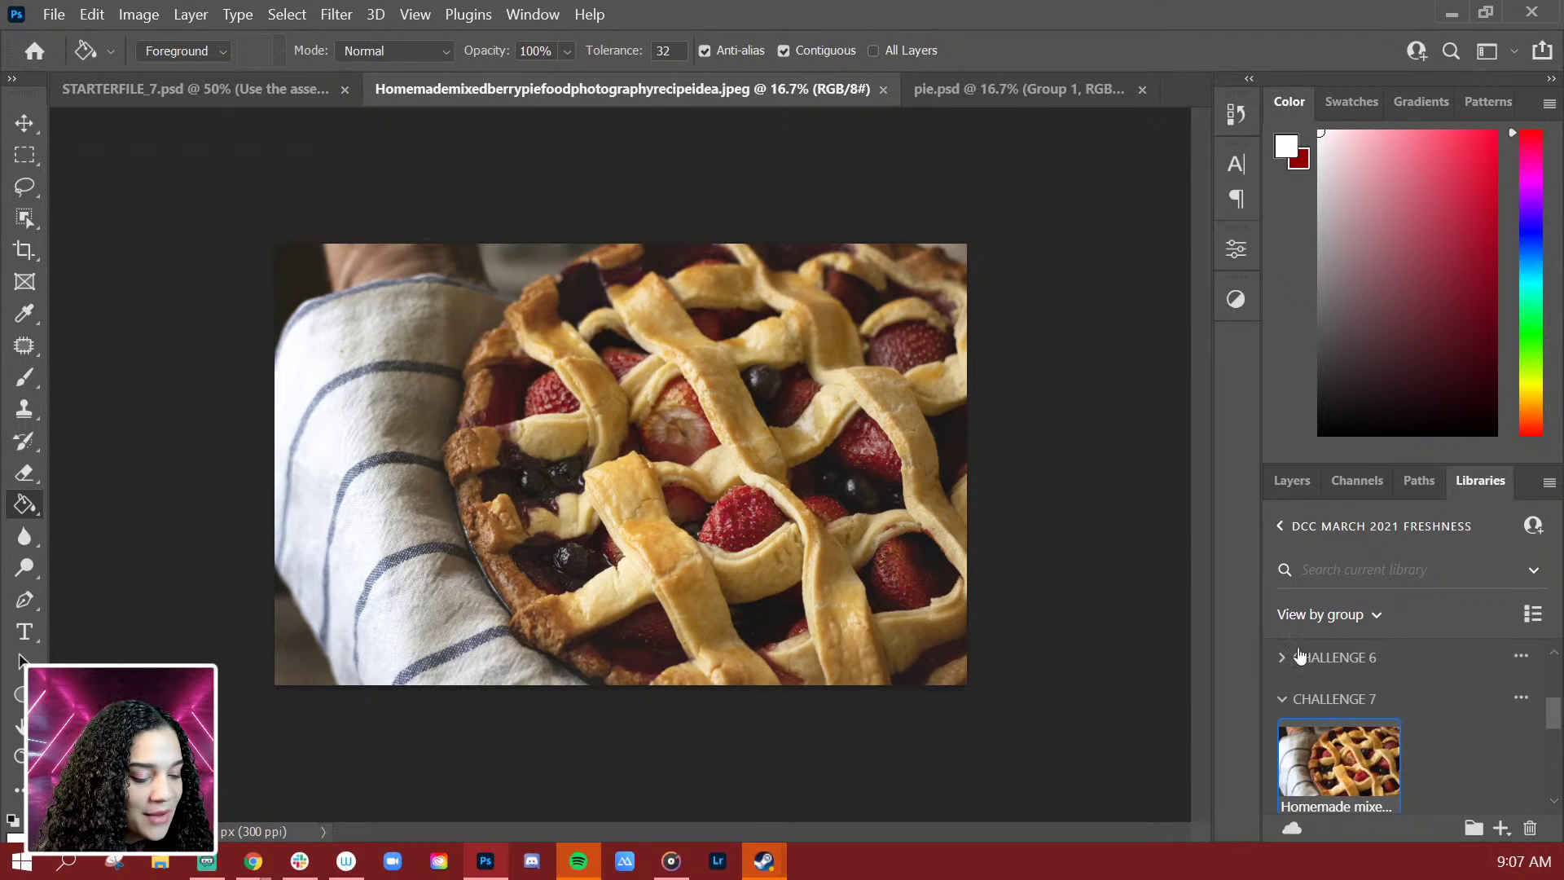
click(1280, 699)
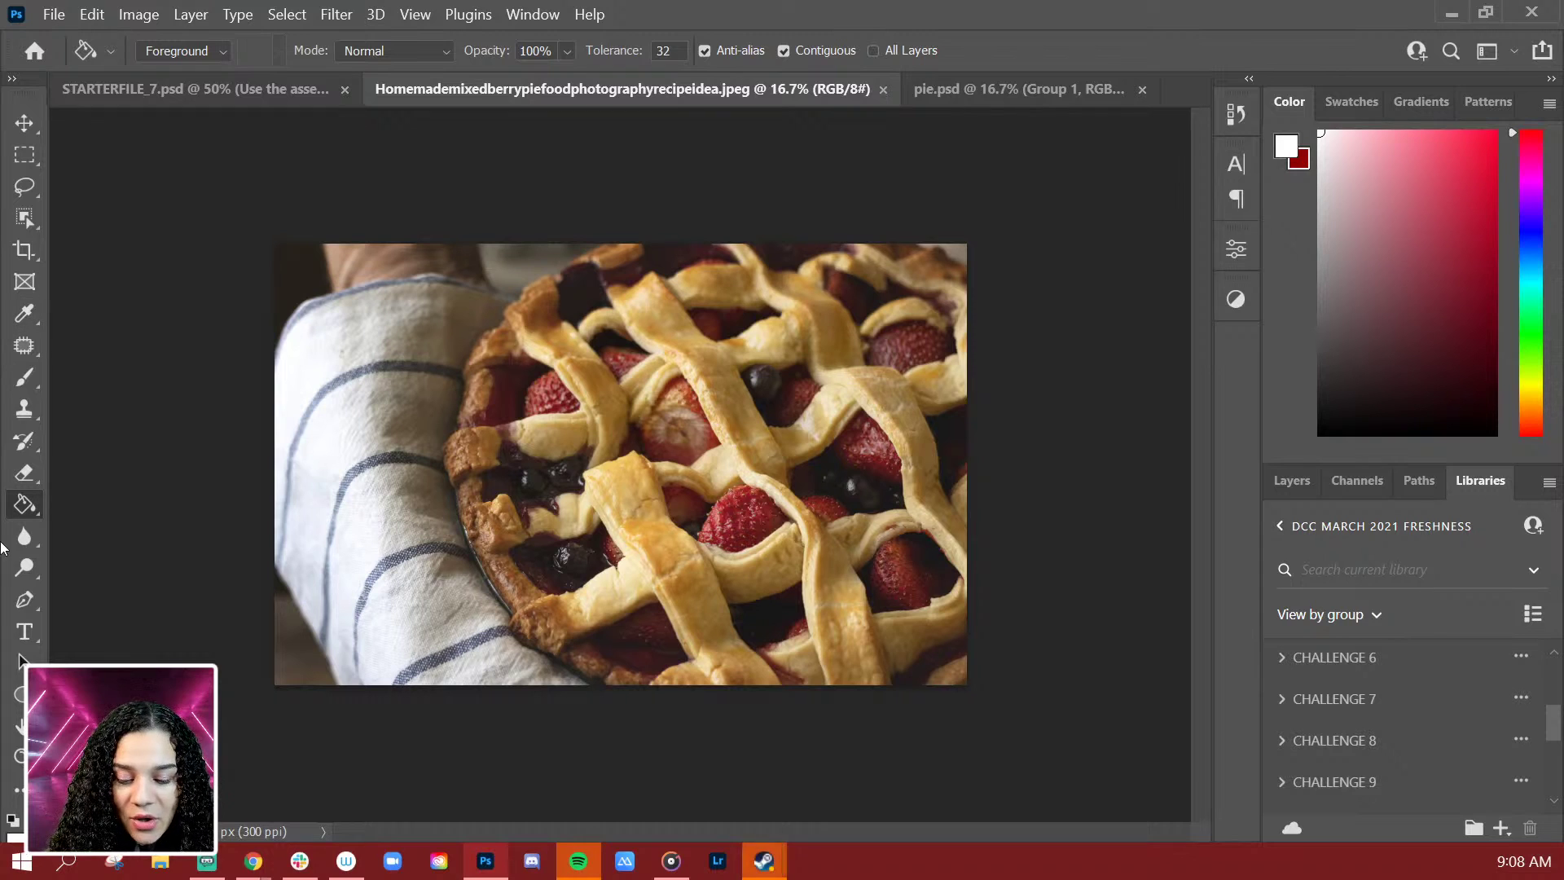
Step: Draw a closed four-point pen path with a diagonal edge over the photo's left part and turn it into a white shape
click(25, 599)
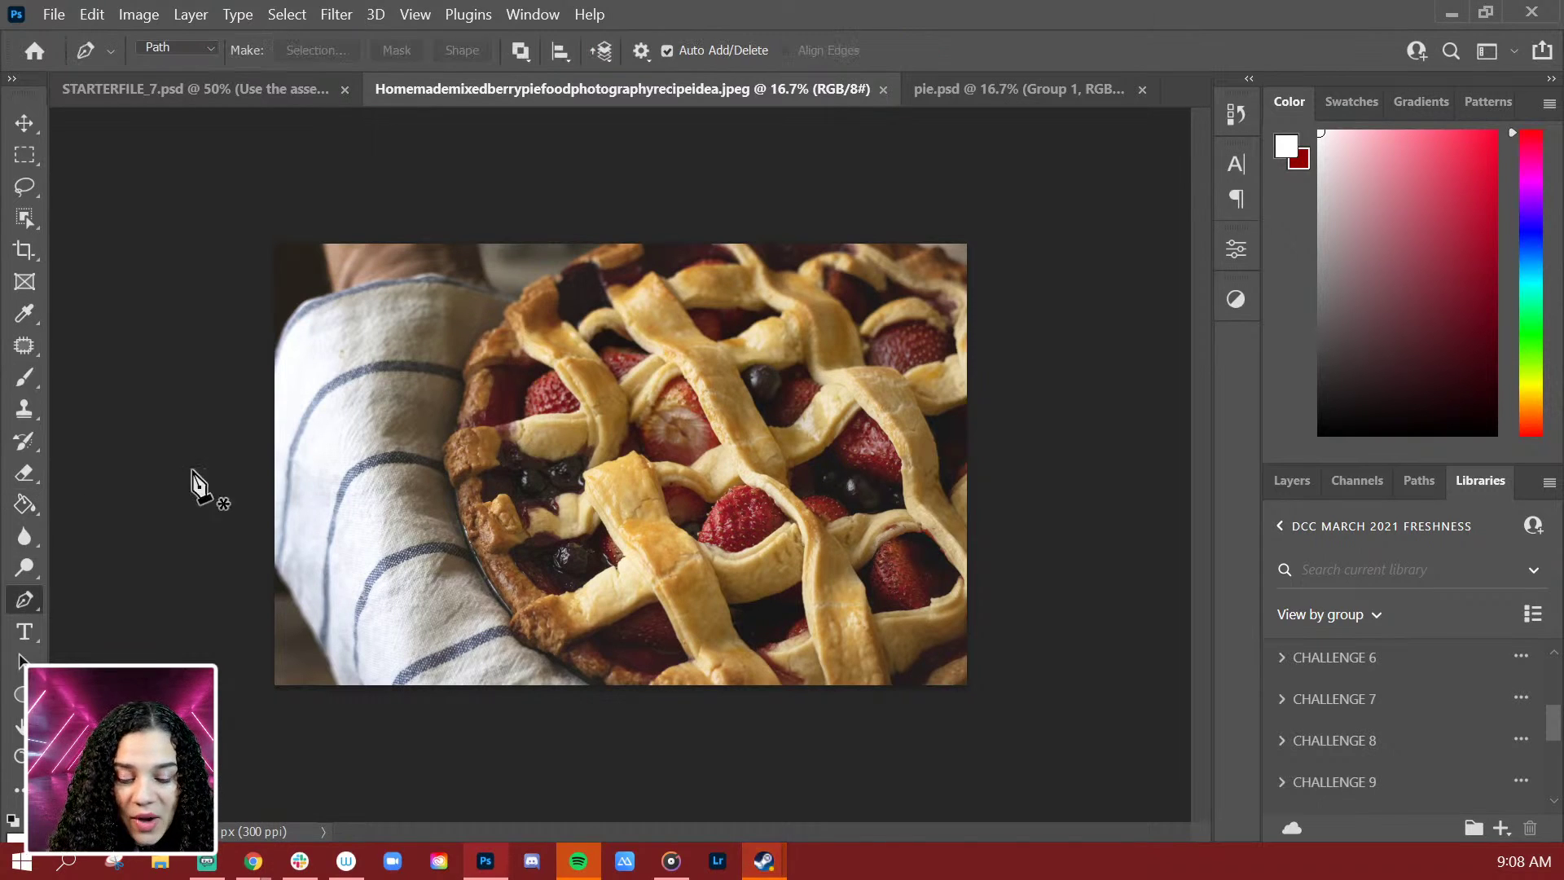
click(474, 212)
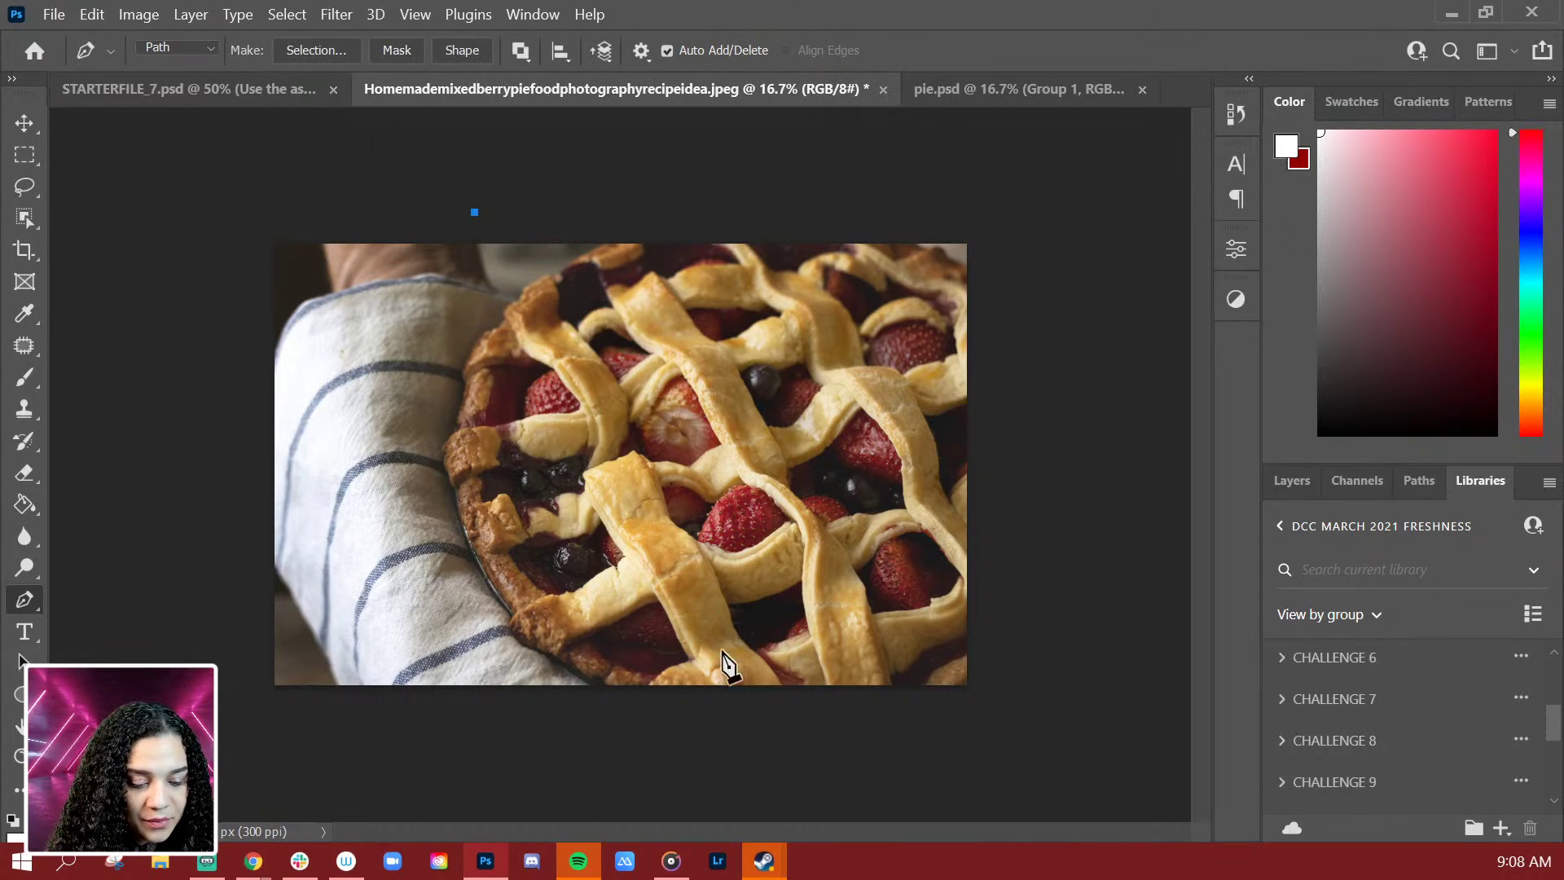
click(804, 736)
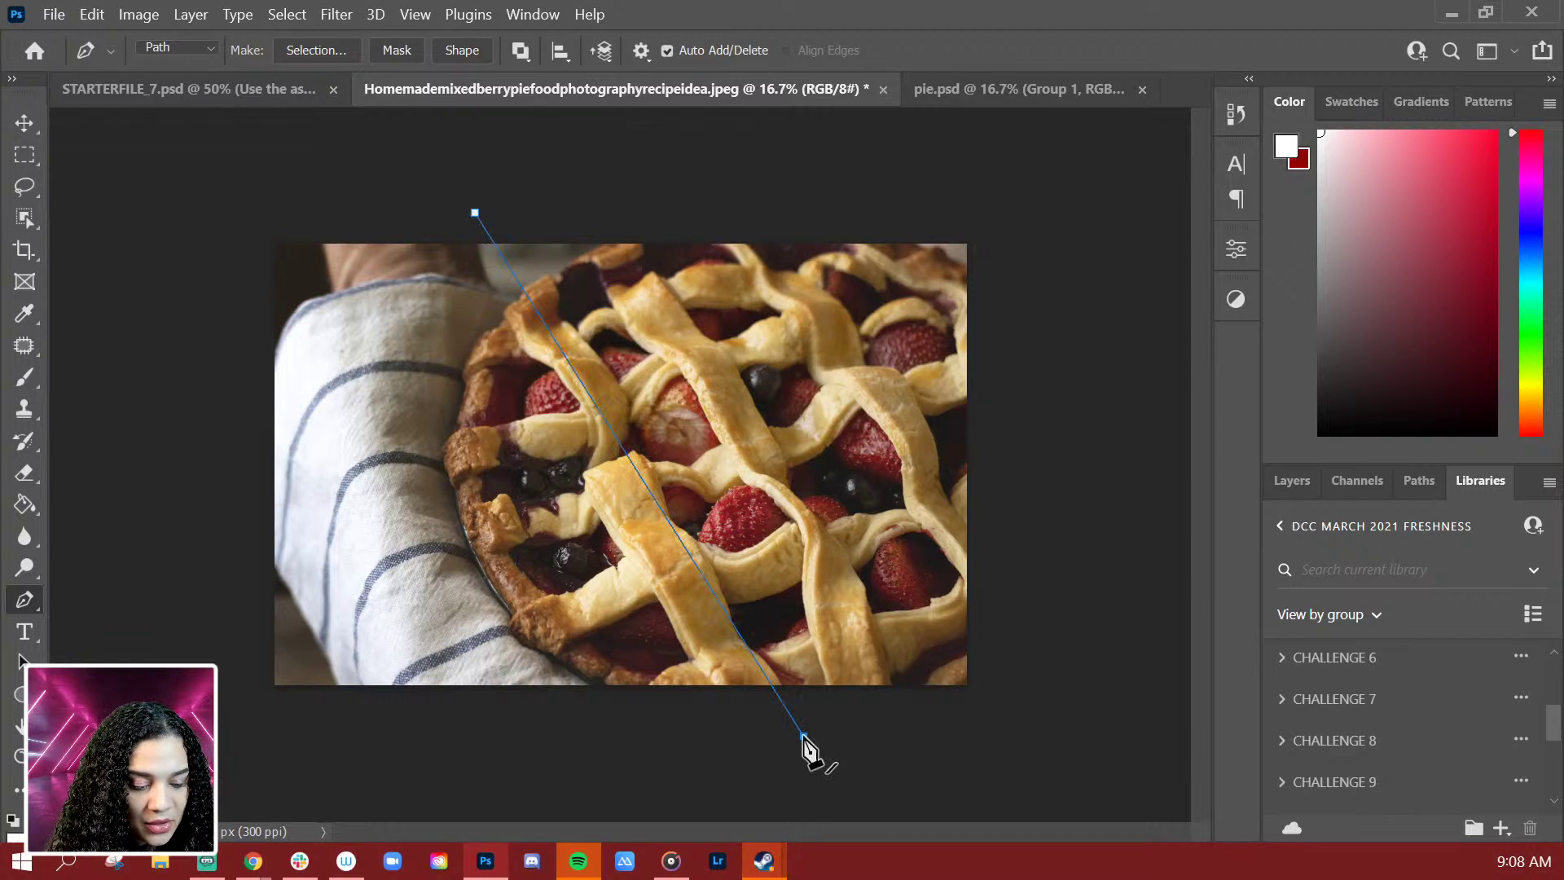
click(194, 735)
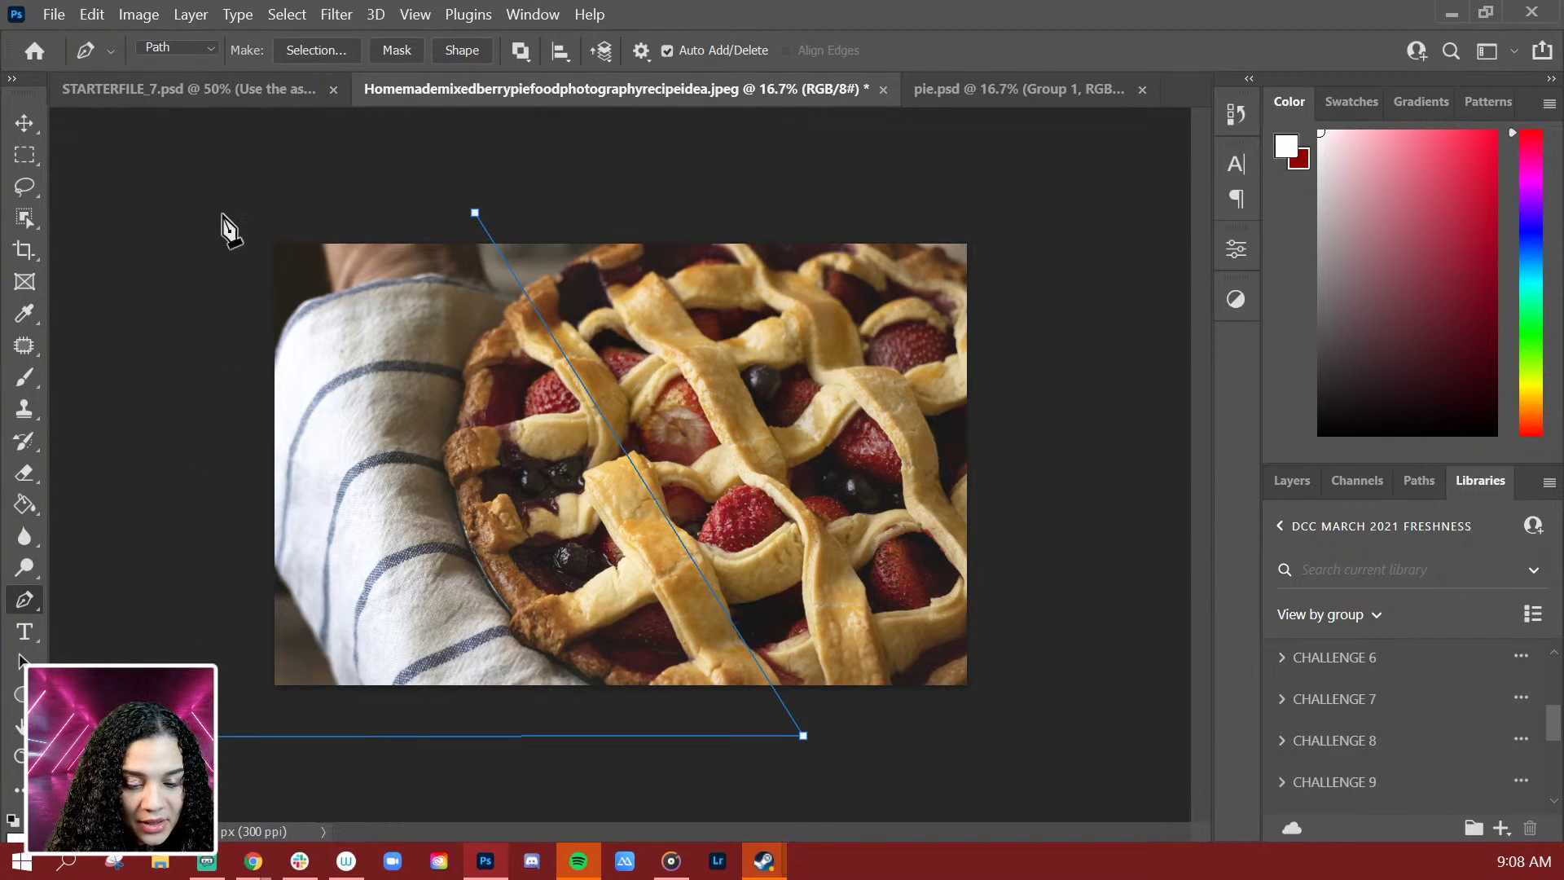
click(222, 213)
click(475, 214)
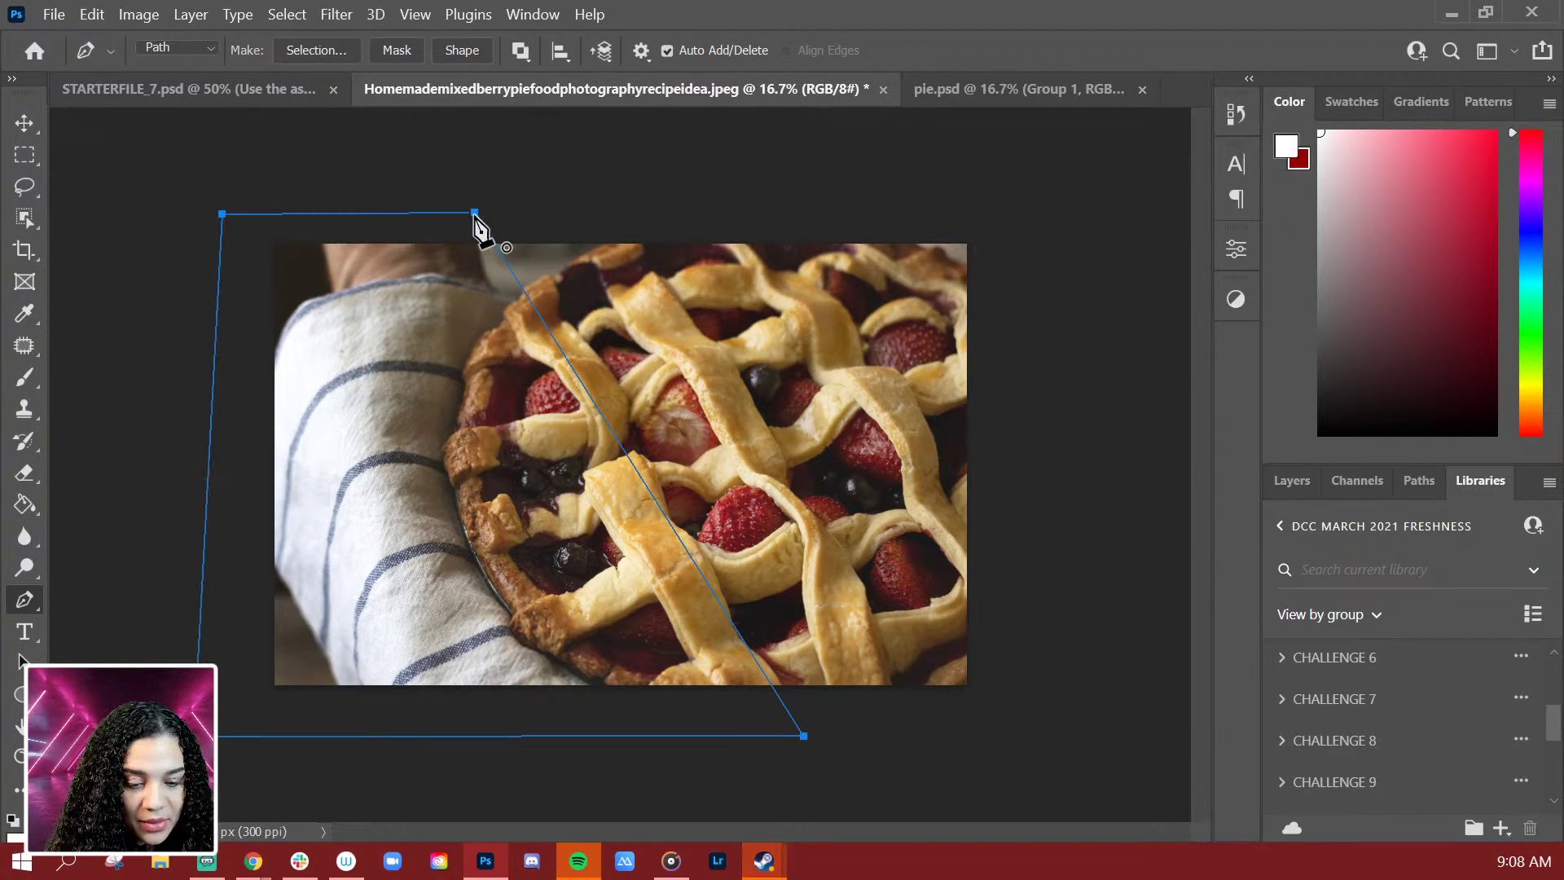
click(449, 51)
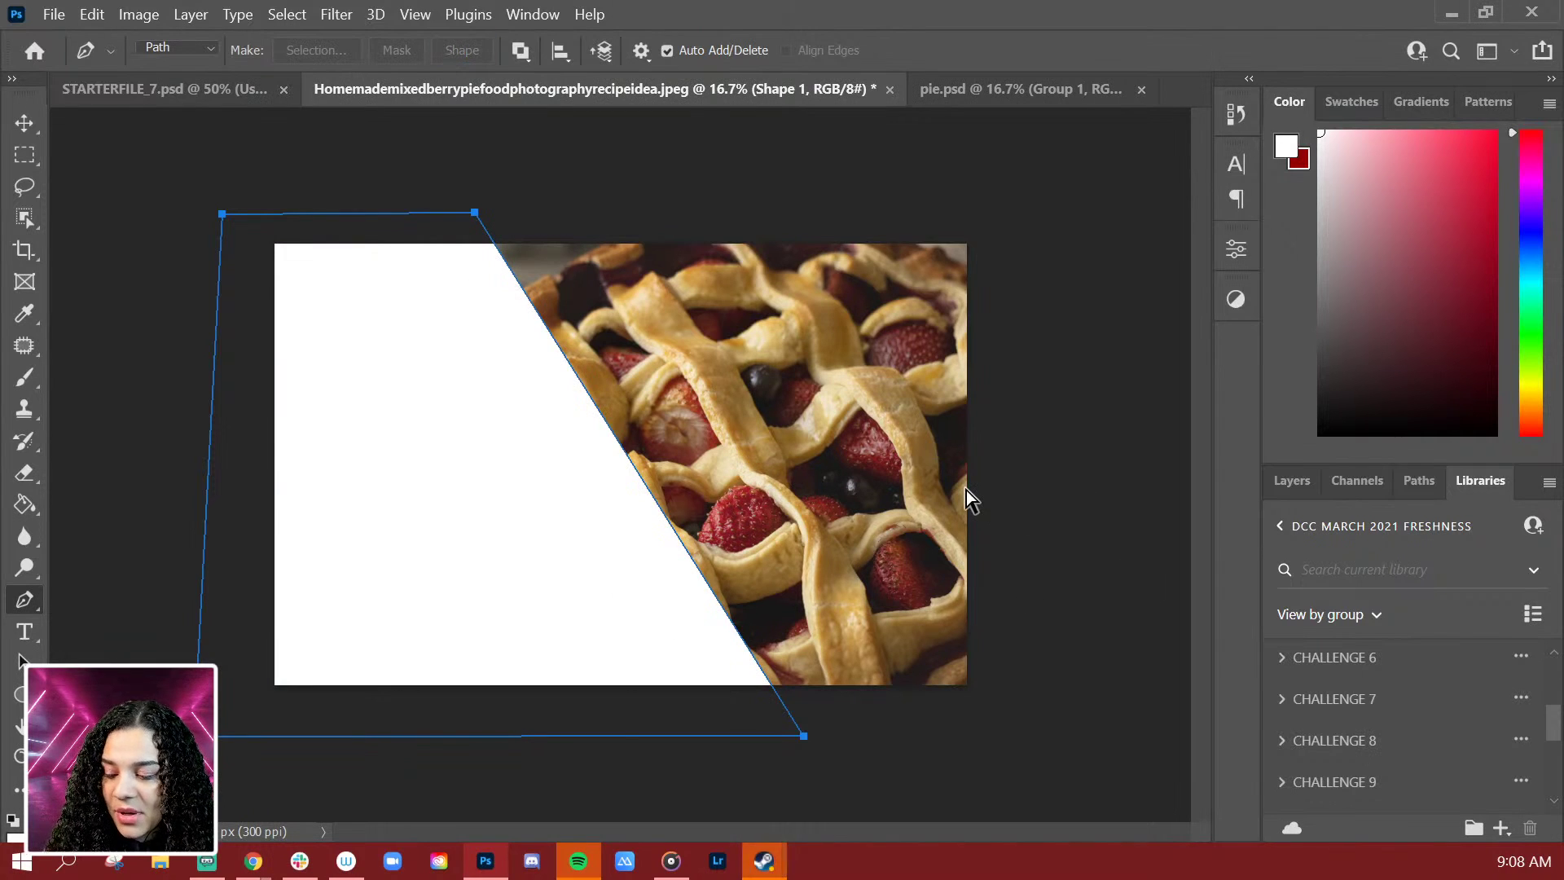
Step: Duplicate the white shape, flip it to -100% width and height, and place it diagonally over the photo's upper-right corner
key(ctrl+j)
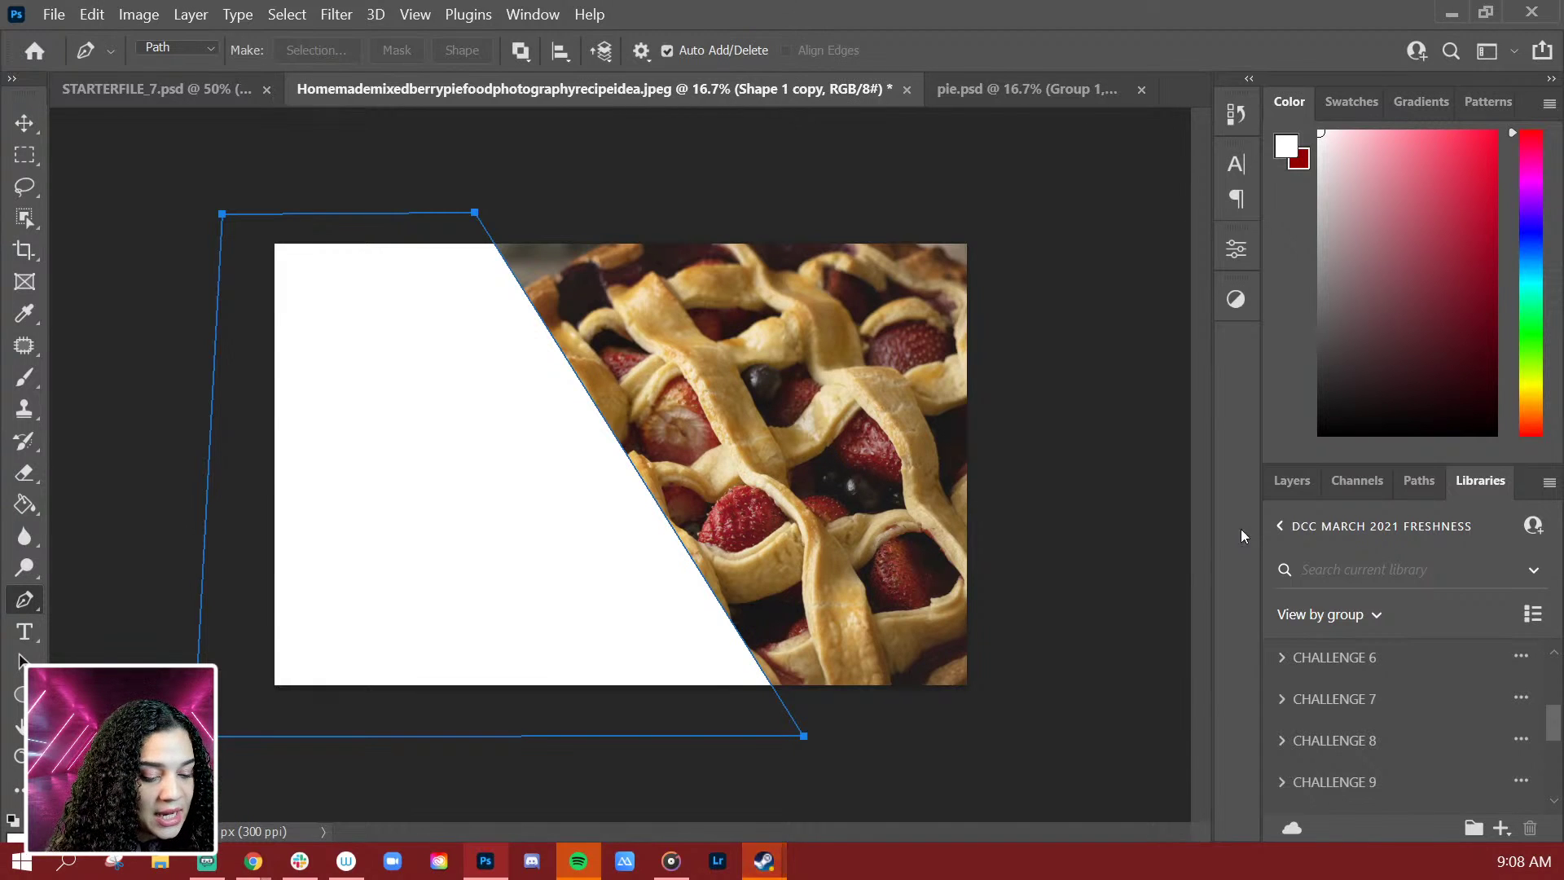
click(1299, 485)
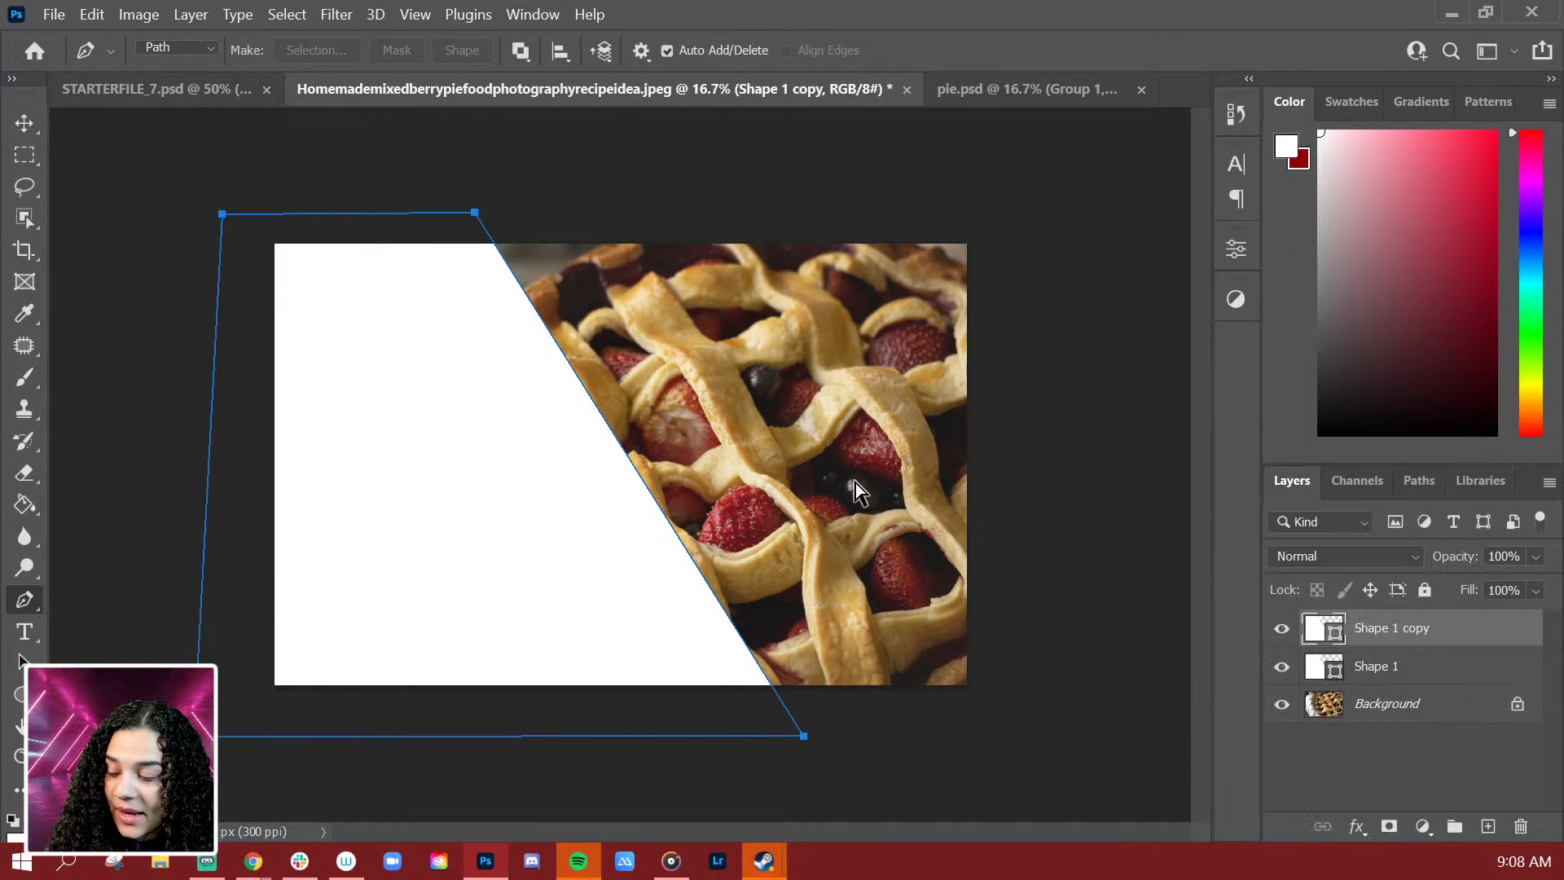
key(ctrl+t)
drag(896, 178, 203, 639)
drag(567, 577, 1112, 414)
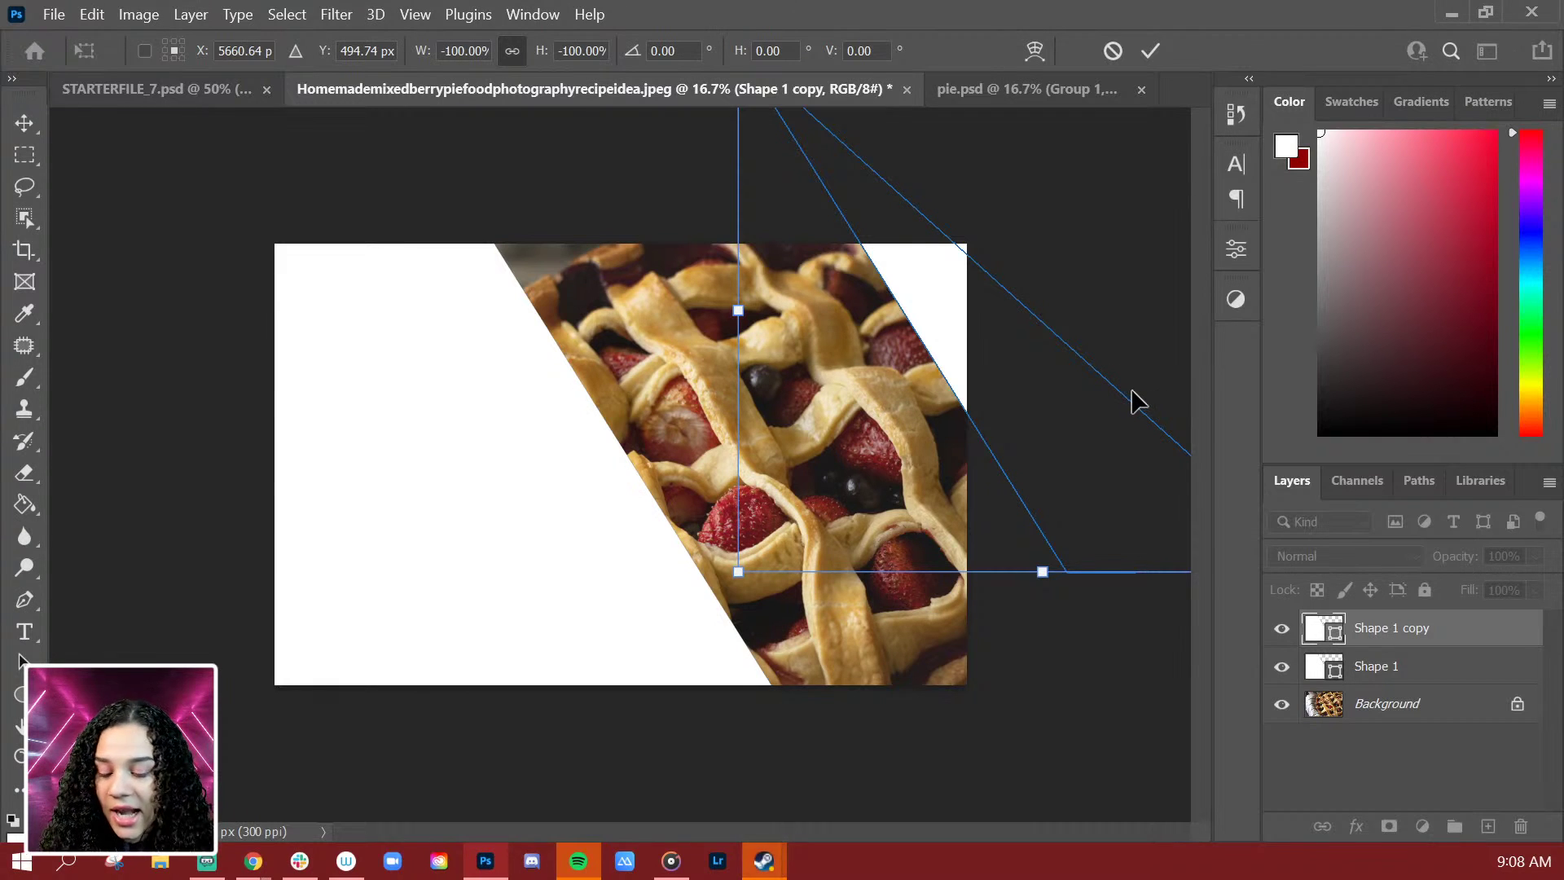
key(Return)
key(p)
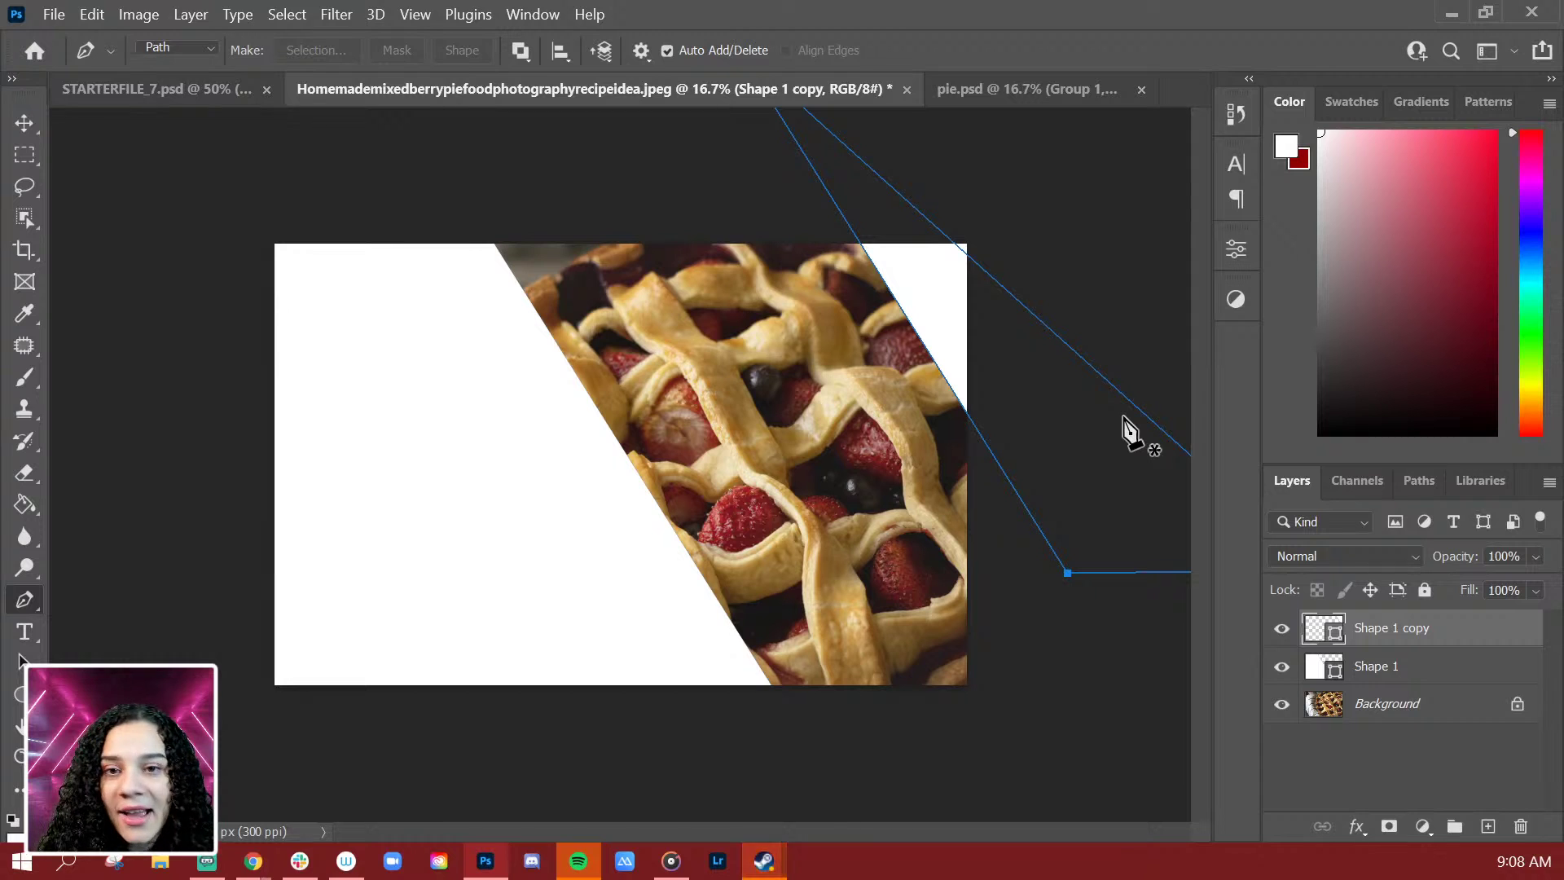
Step: Group the Shape 1 and Shape 1 copy layers
click(1421, 672)
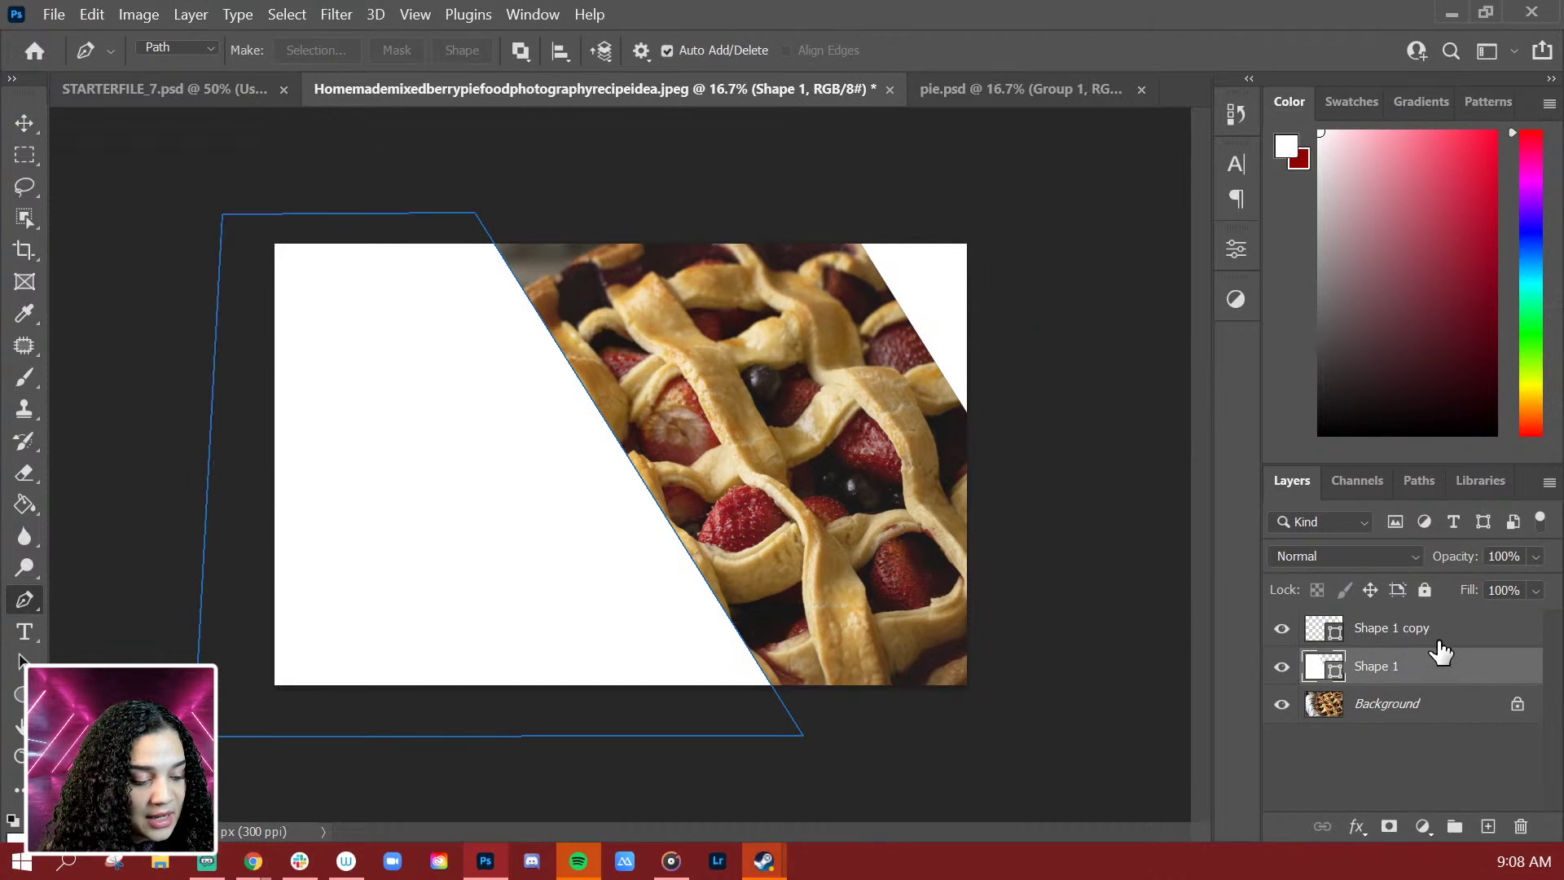
shift+click(1440, 639)
key(ctrl+g)
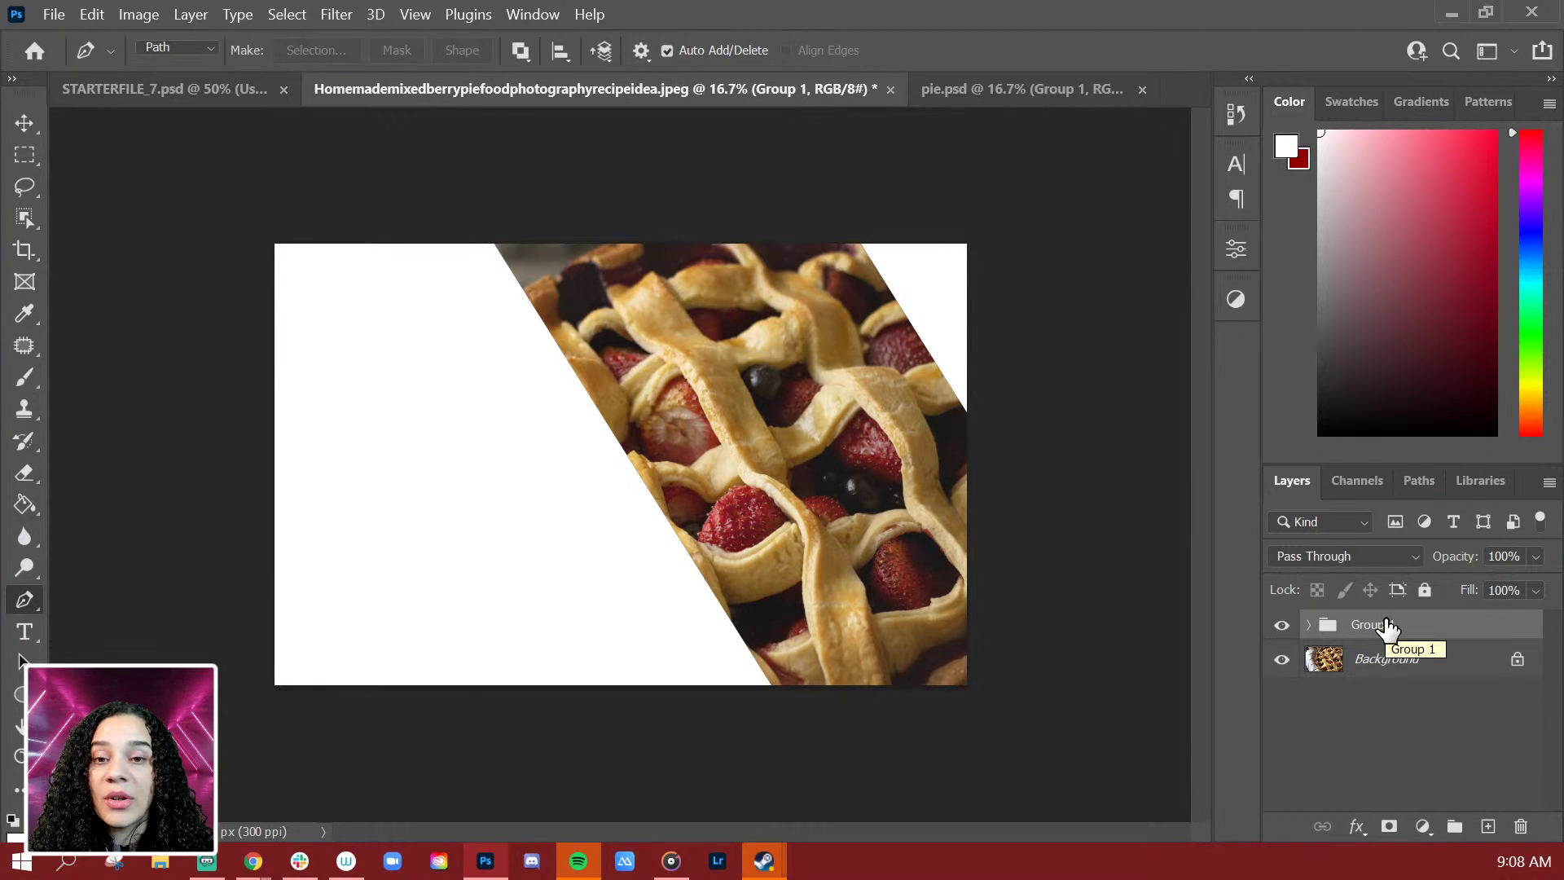
Step: Add the text "Pie Sale!" at the photo's lower left, coloured dark brown 251713 sampled from the pie
key(t)
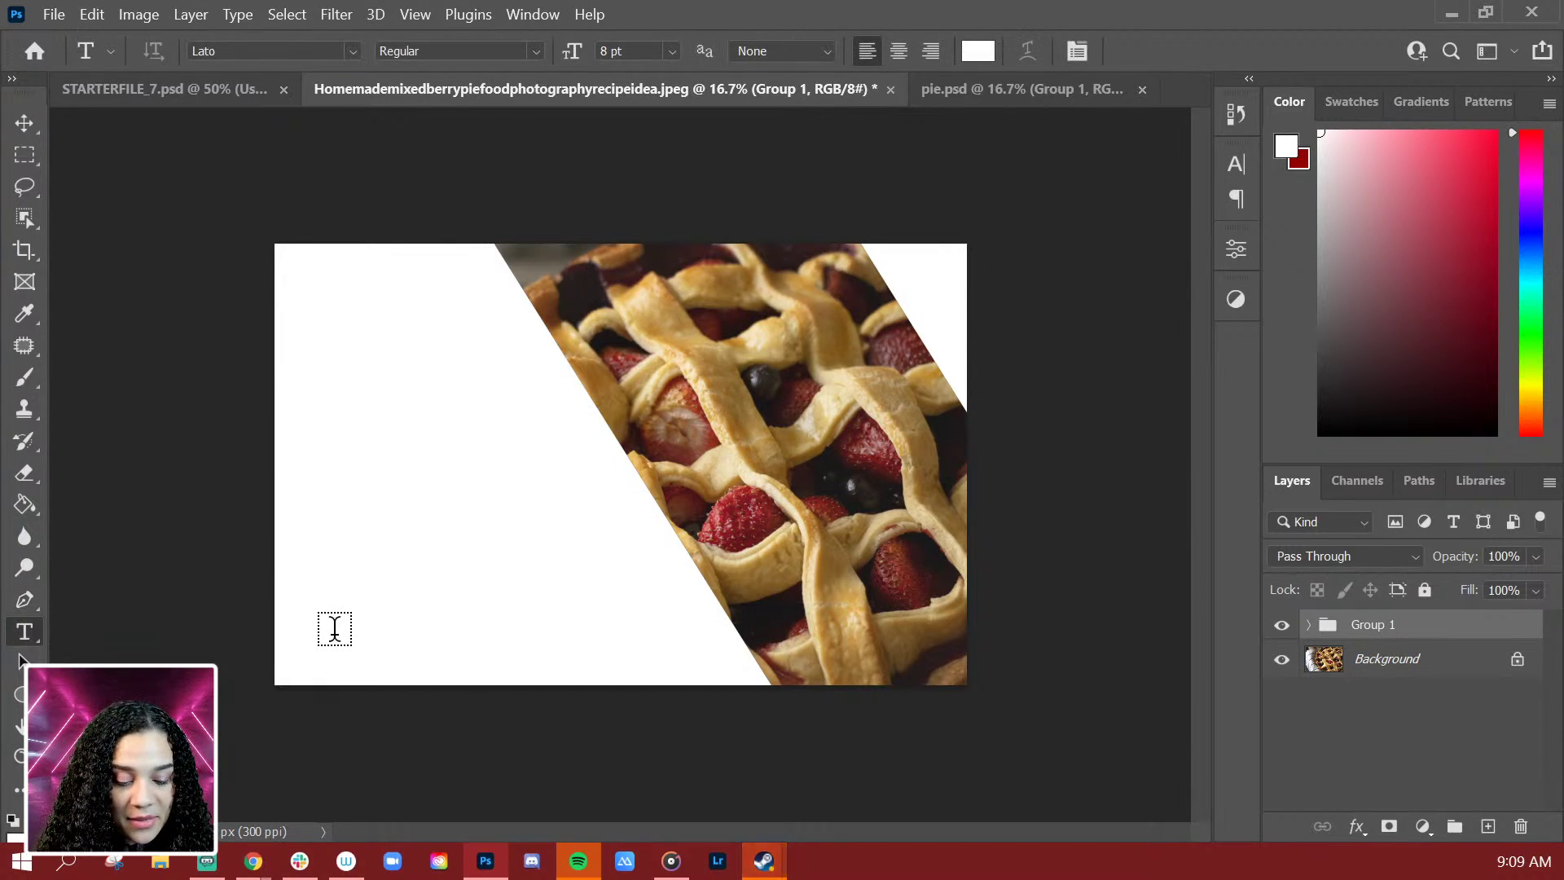
click(335, 628)
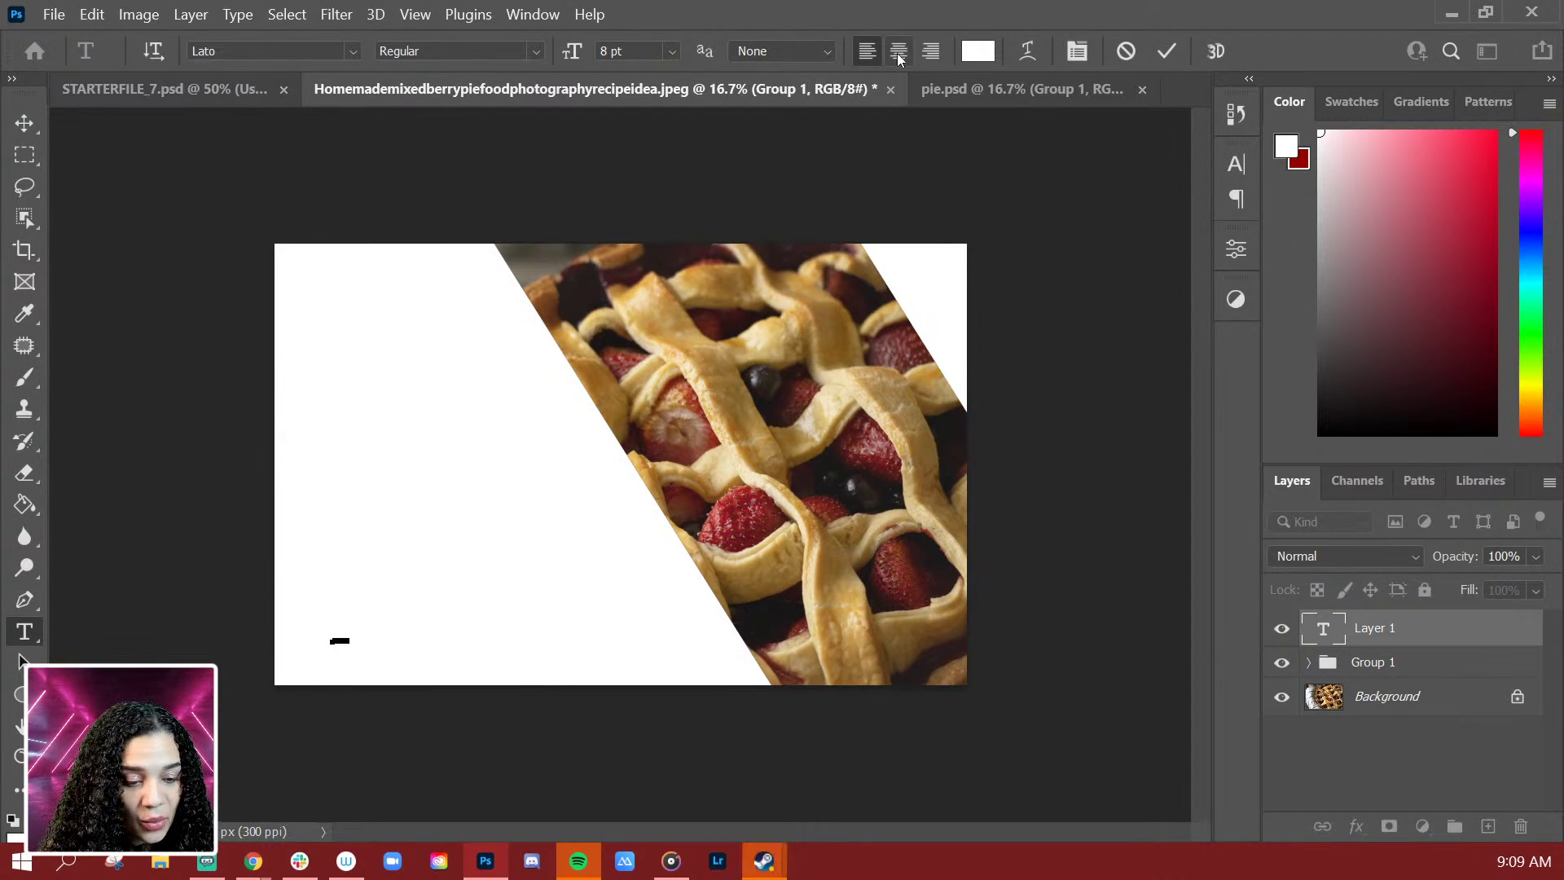
click(977, 50)
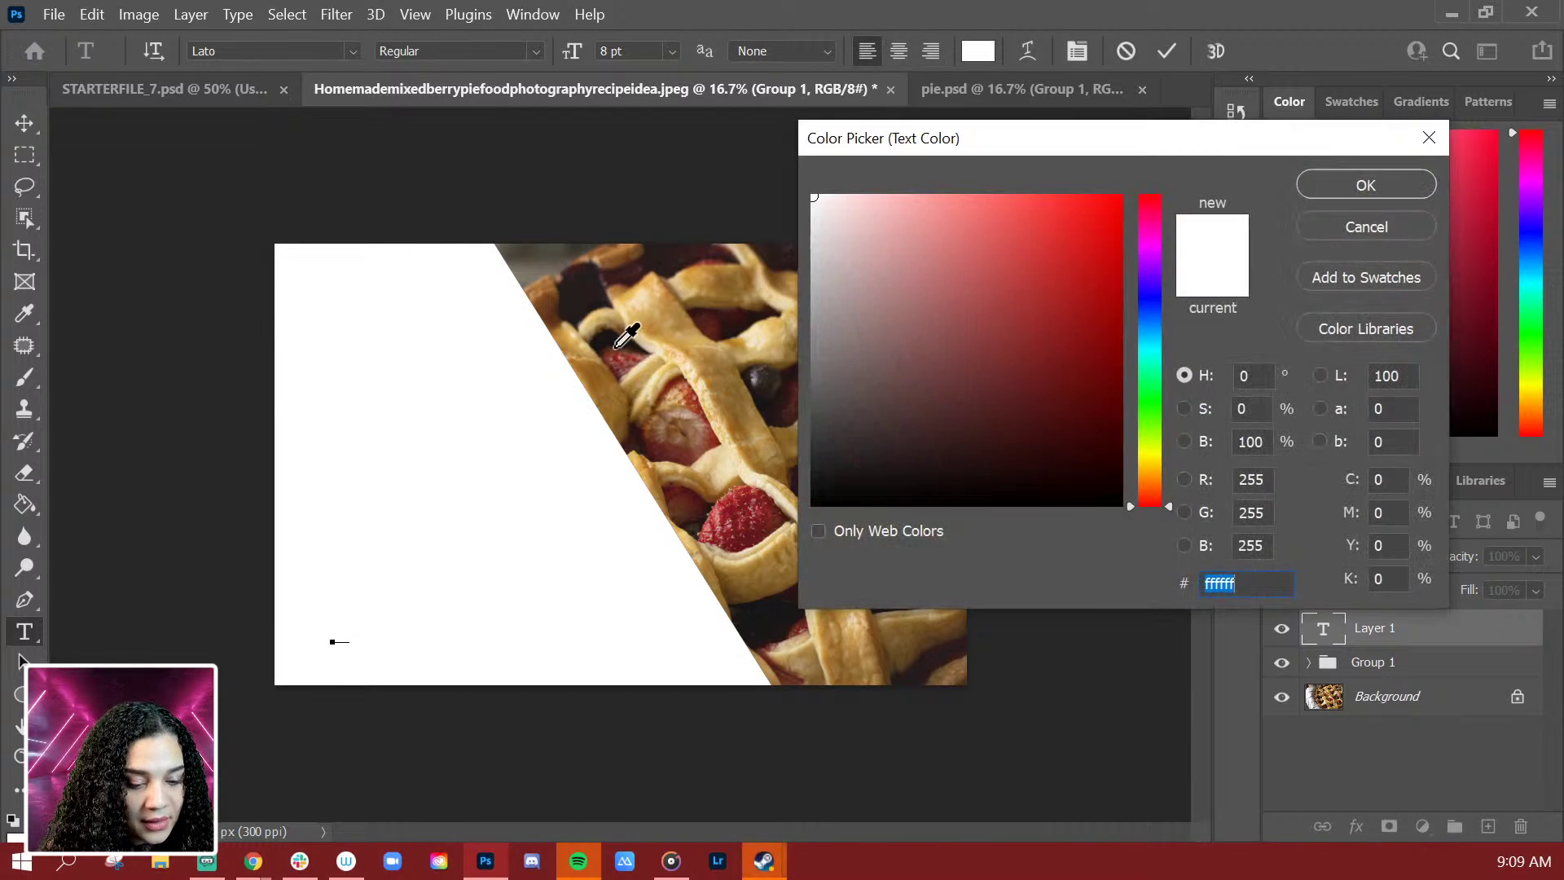
click(620, 345)
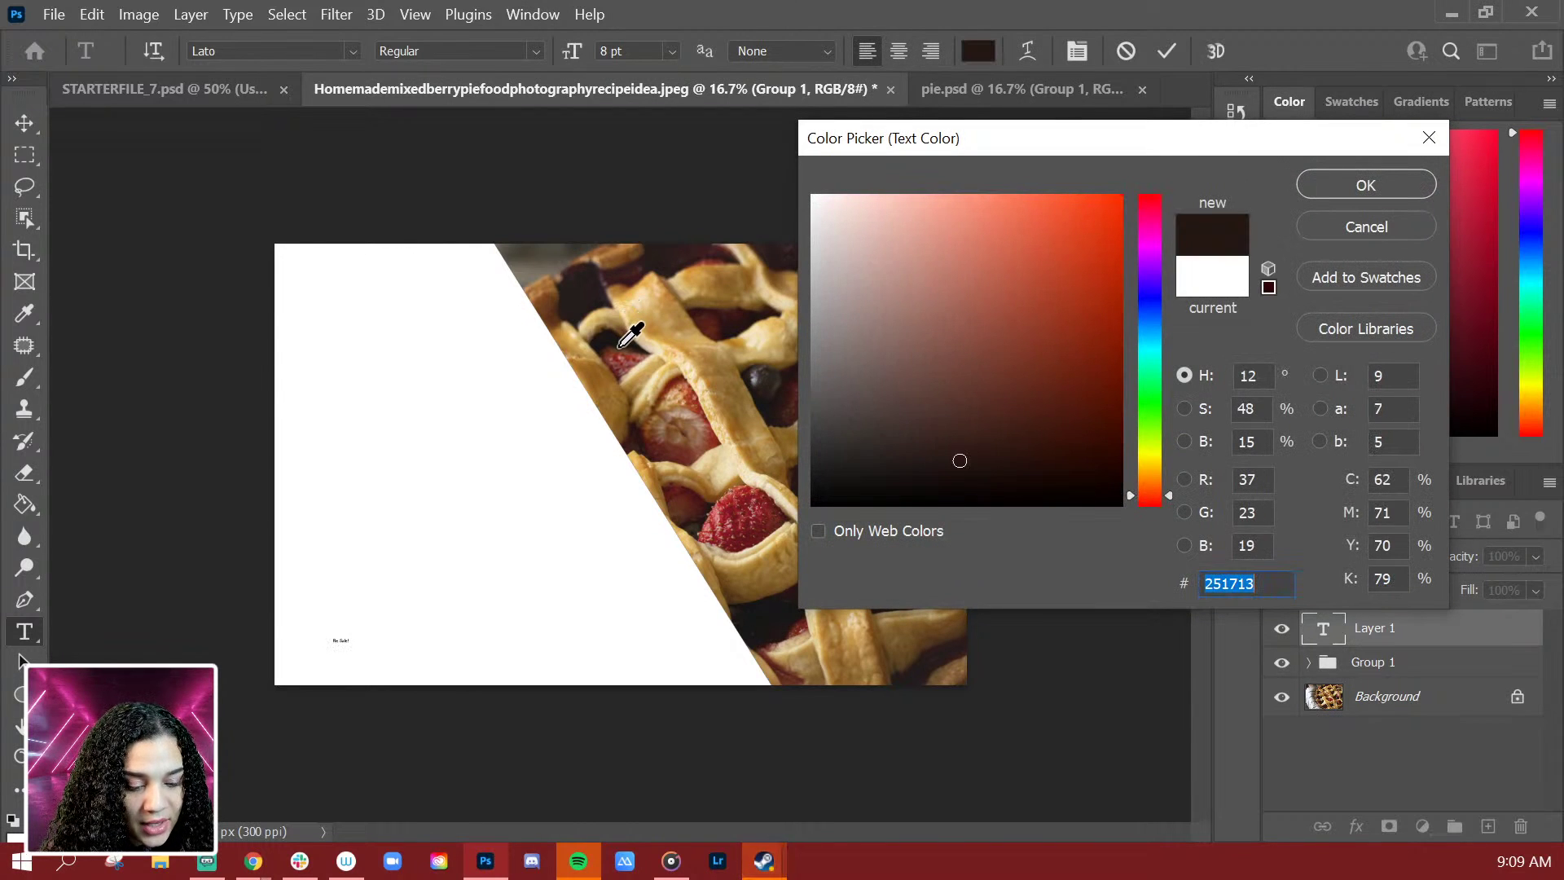
click(1365, 186)
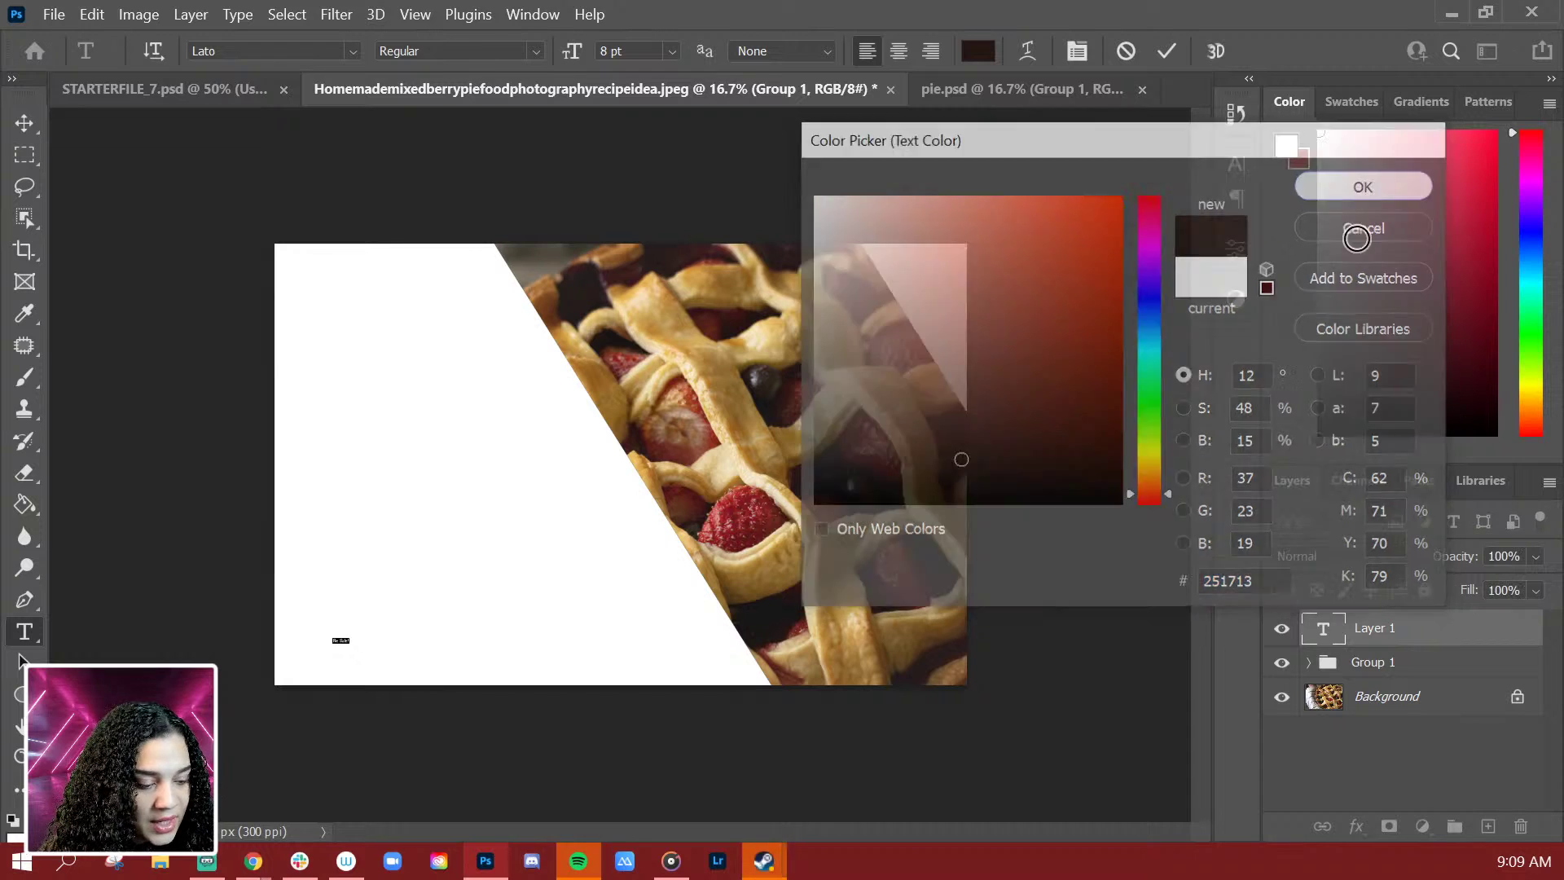
click(1236, 164)
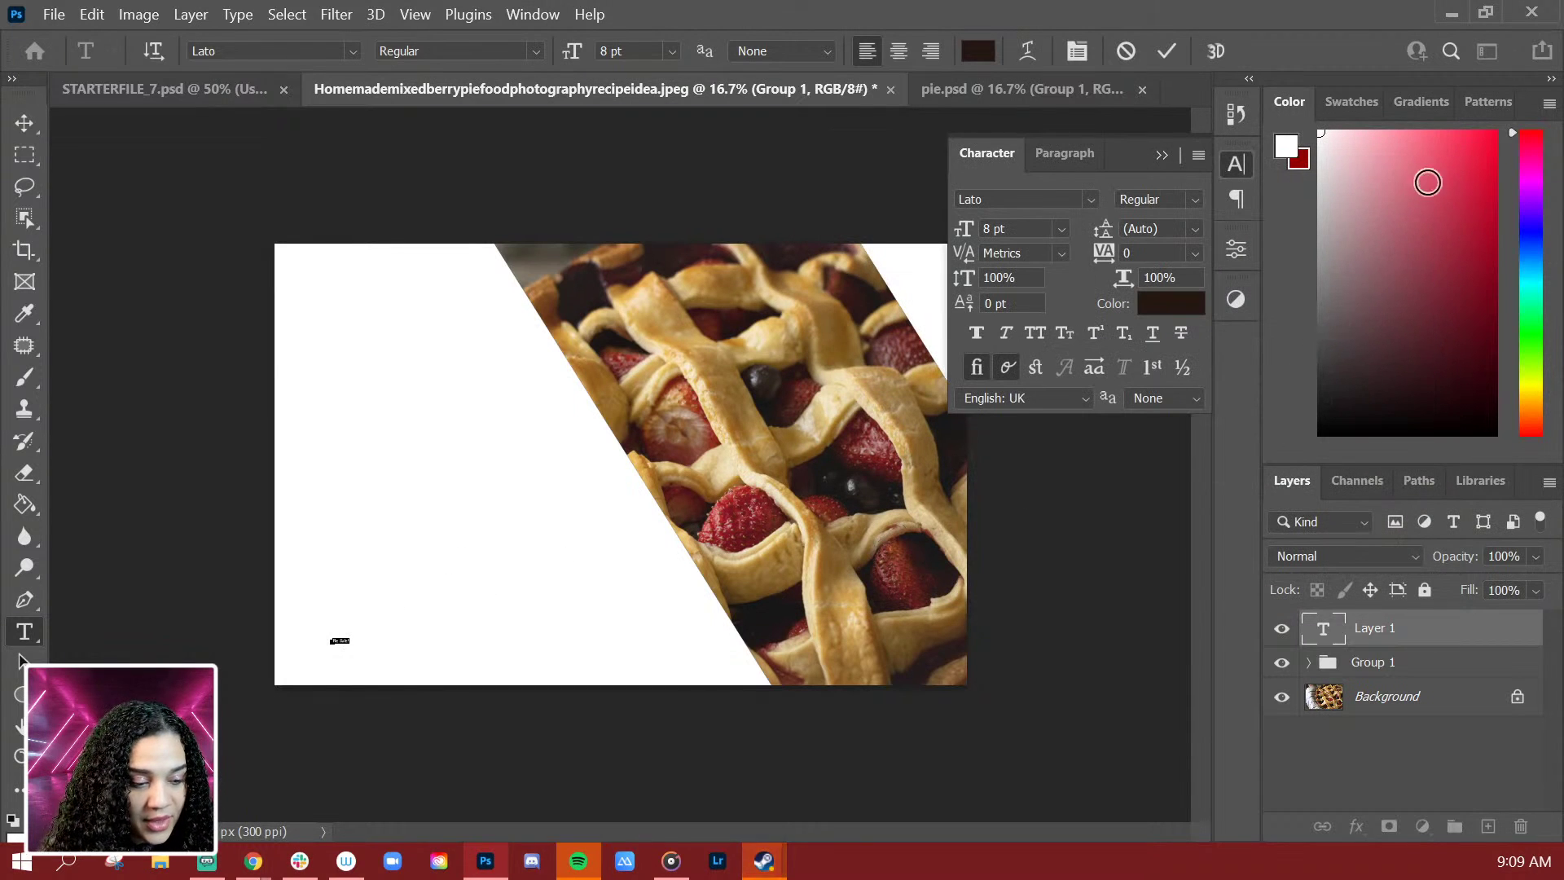
click(1240, 173)
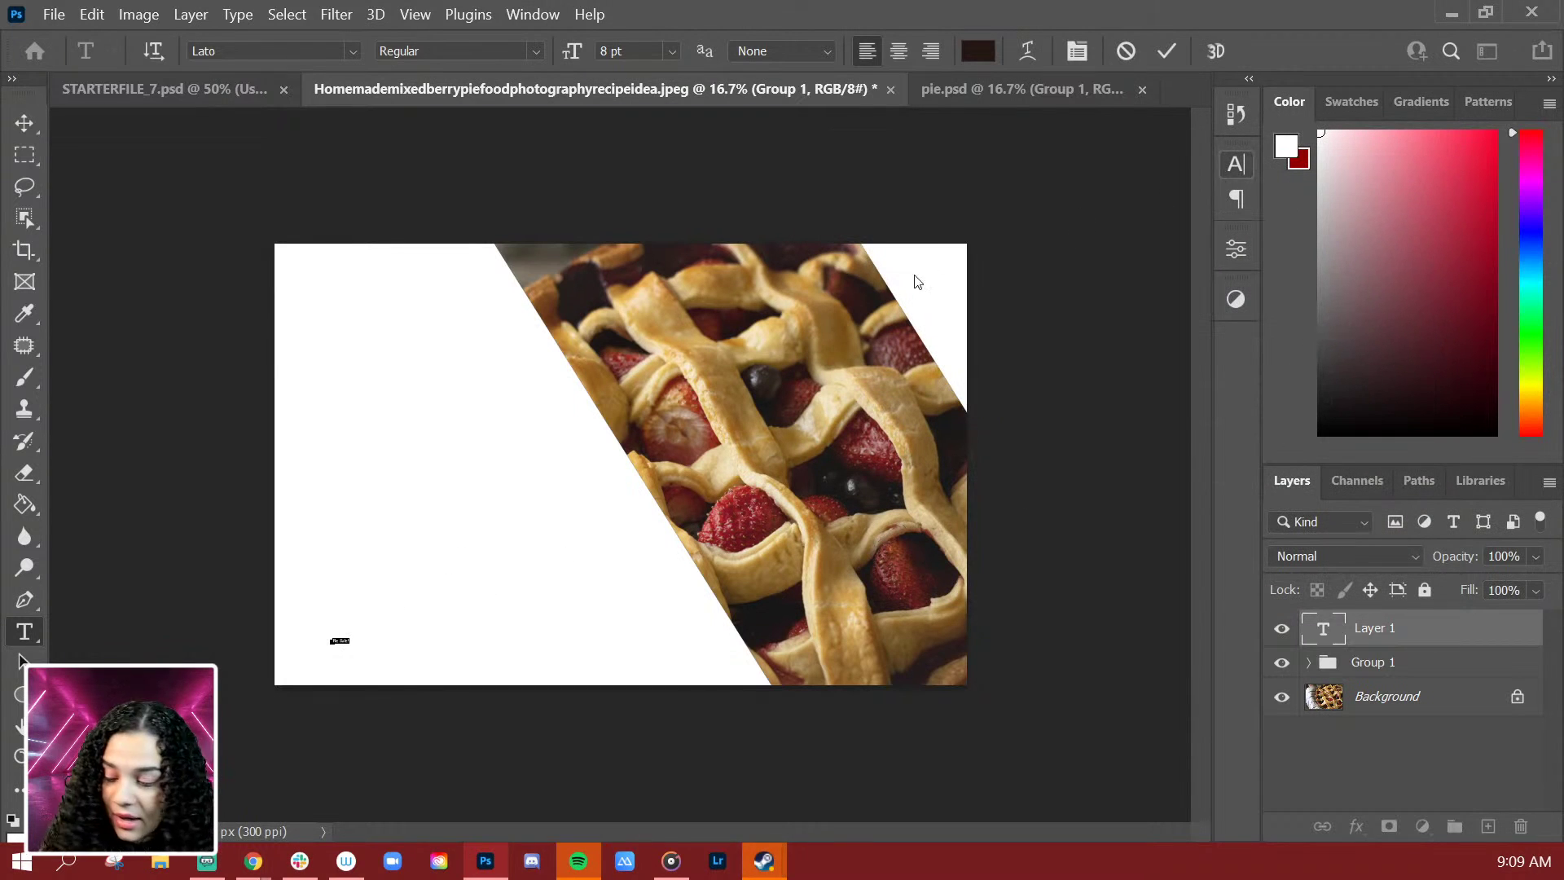
click(1435, 639)
Step: Enlarge the "Pie Sale!" text to about 167.65 pt and place it along the lower edge of the white area
key(ctrl+t)
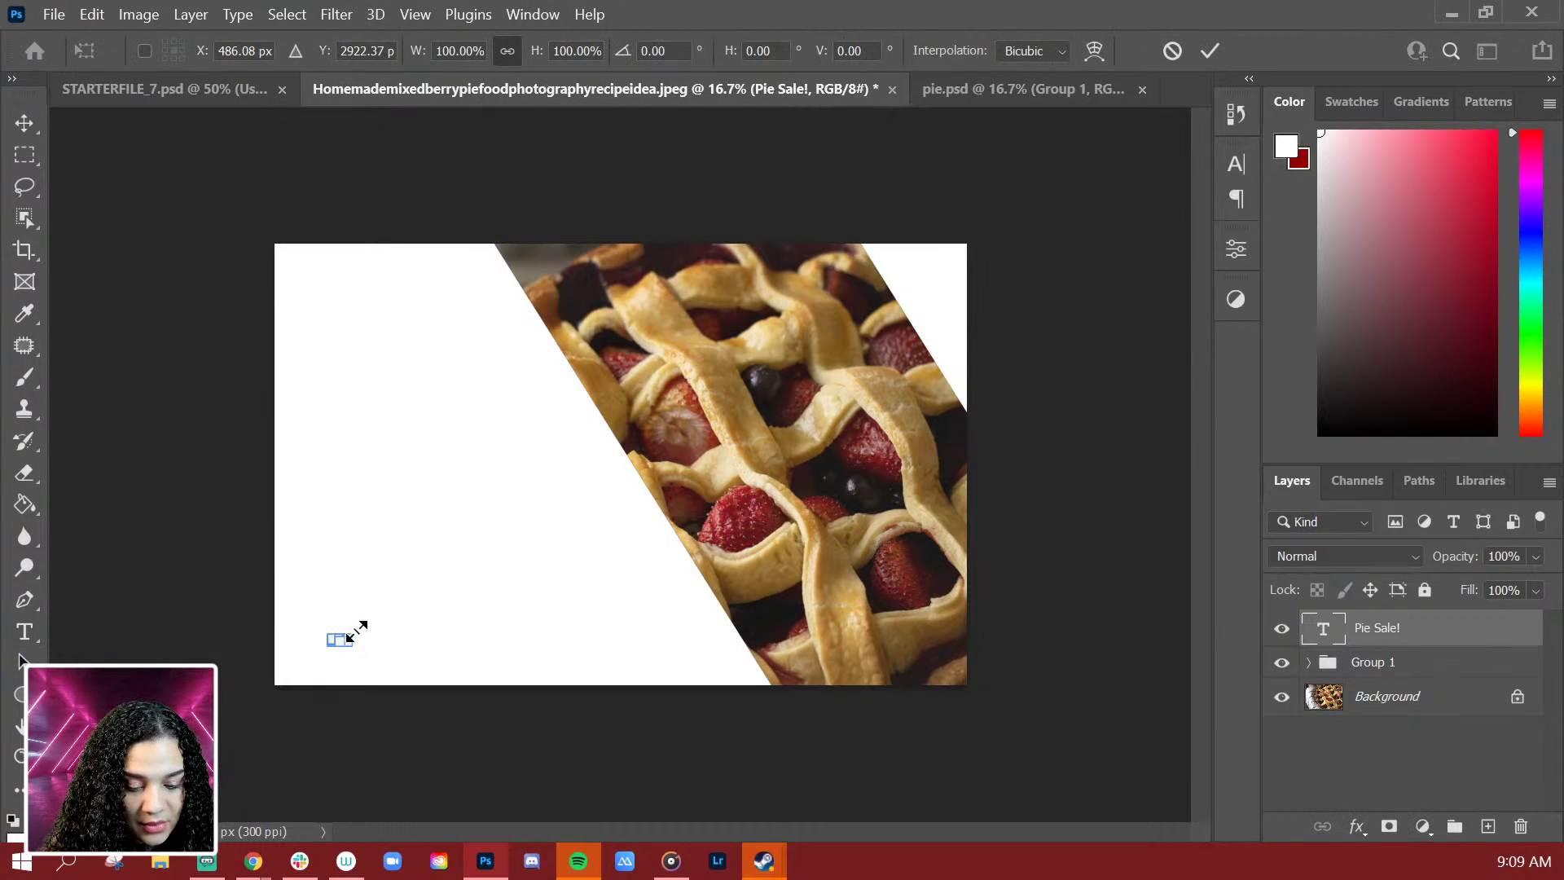
drag(352, 636, 743, 541)
drag(619, 599, 623, 632)
key(Return)
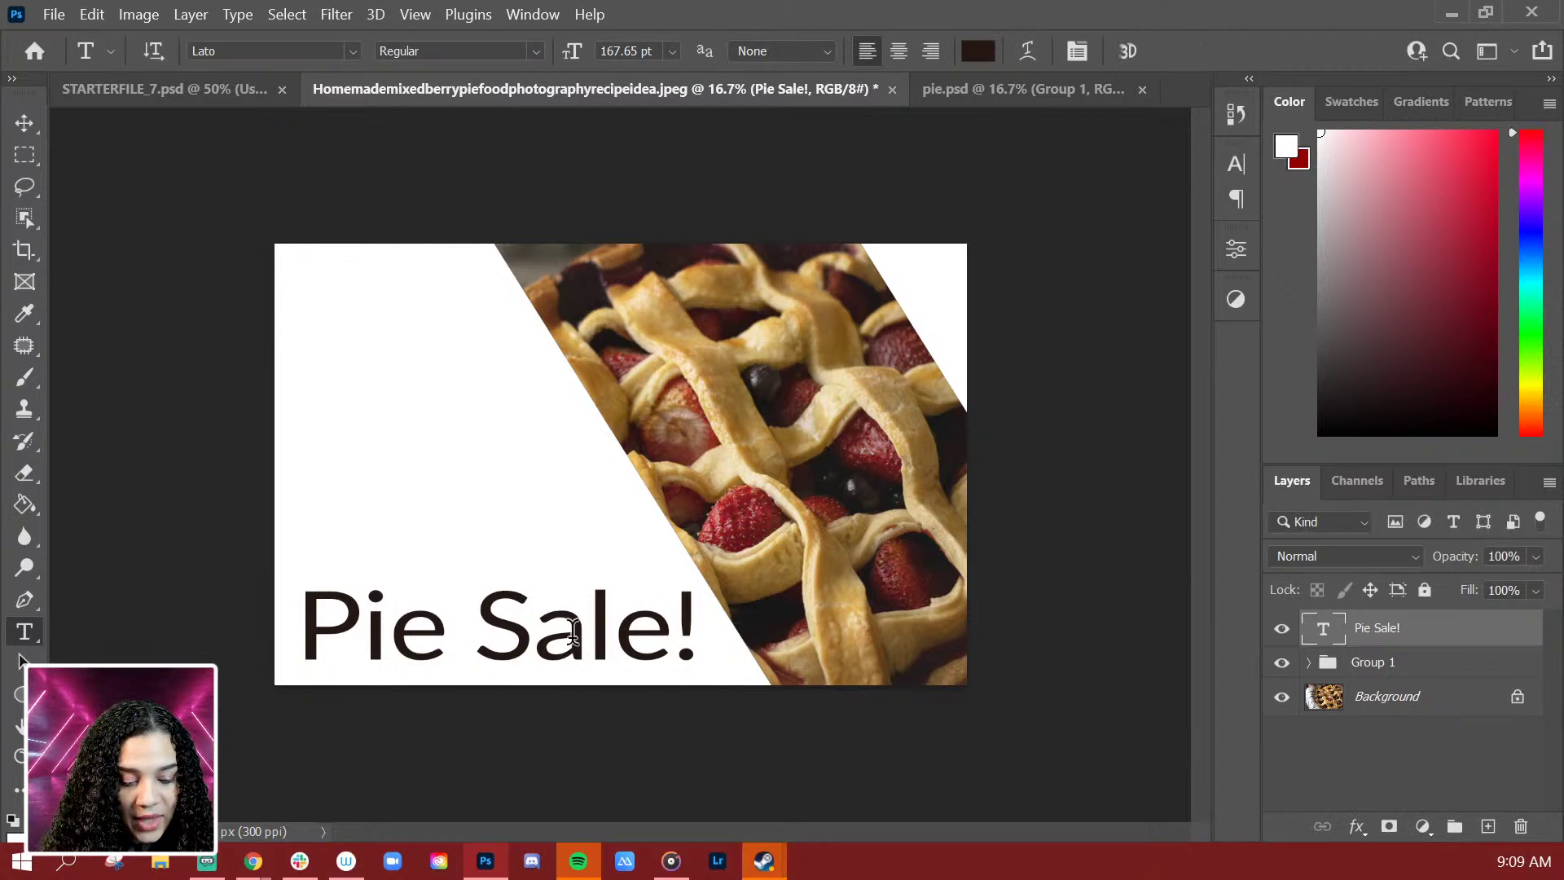
Step: Replace the headline wording with "PIE SALE" in capitals
triple_click(573, 631)
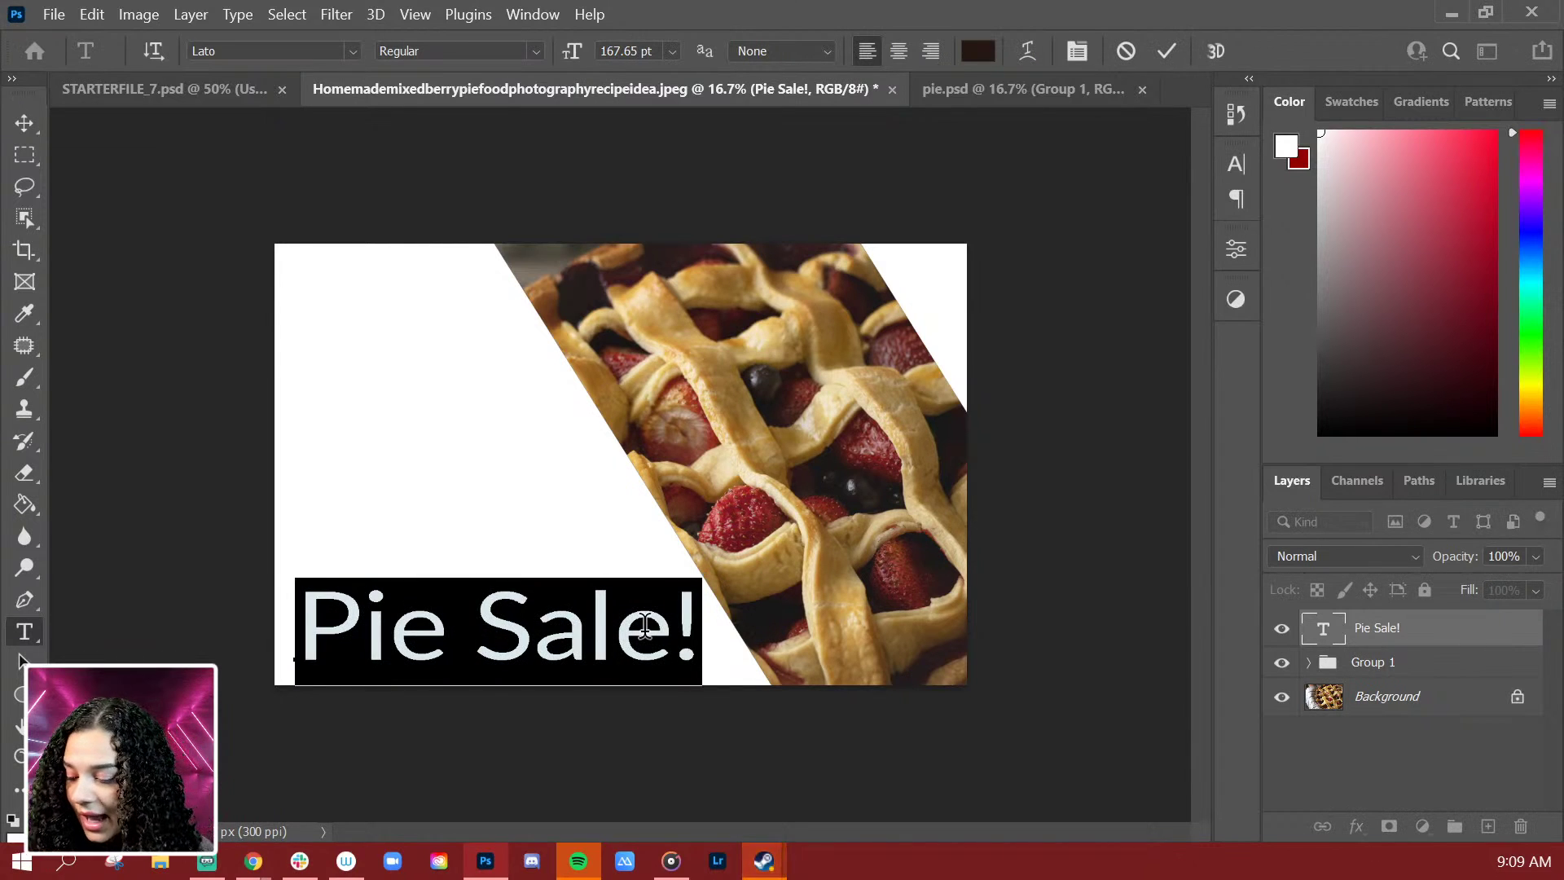
text(PIE )
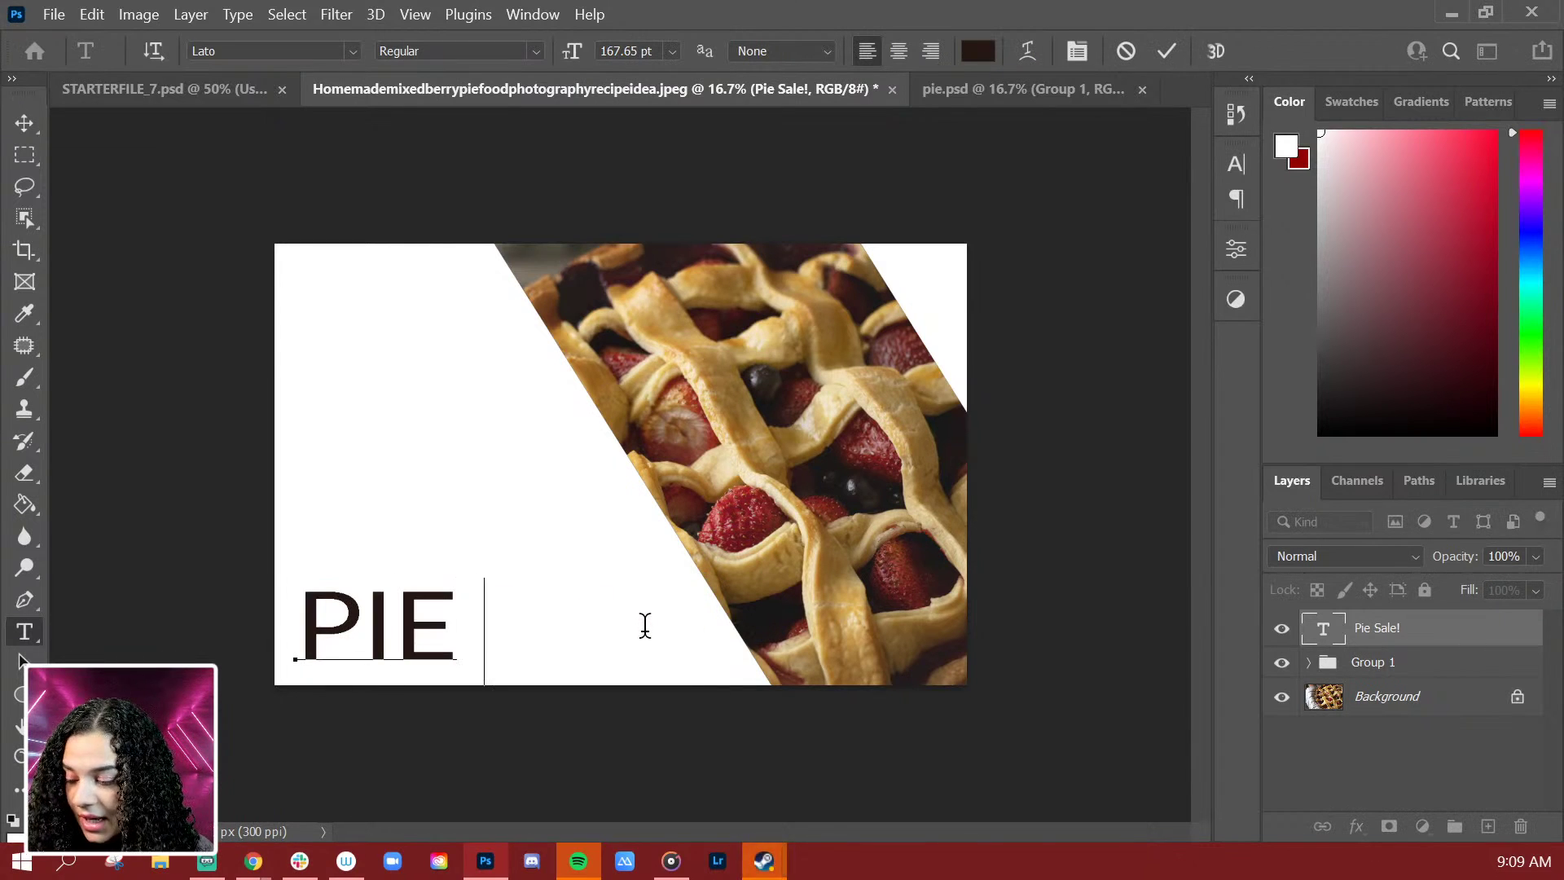
text(SALE)
Step: Set the whole PIE SALE headline in Lato Black and commit the text edit
double_click(667, 613)
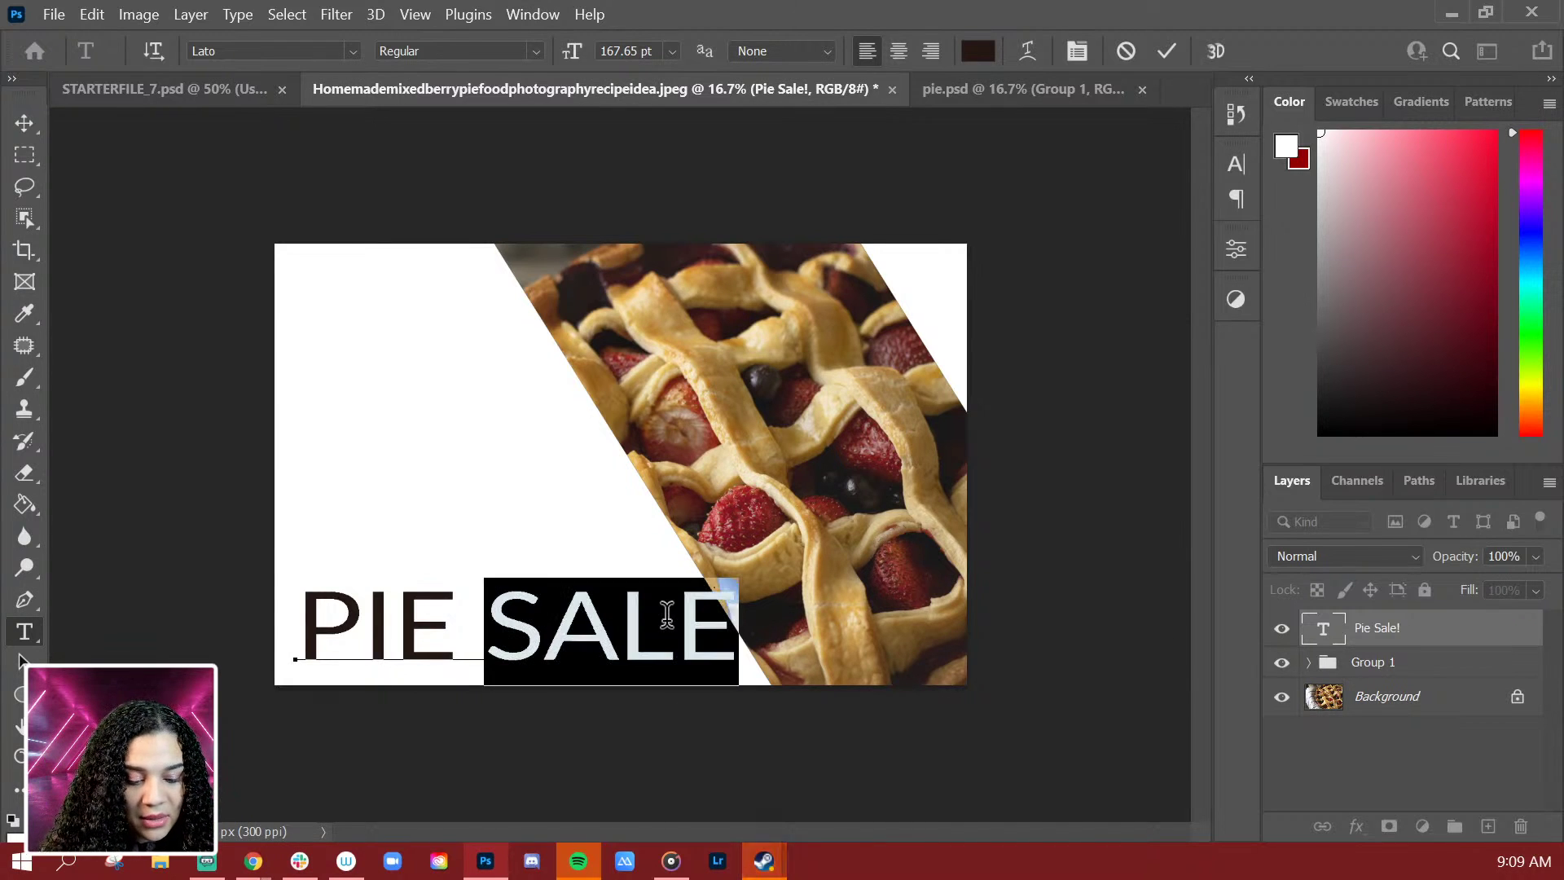
key(ctrl+a)
click(353, 49)
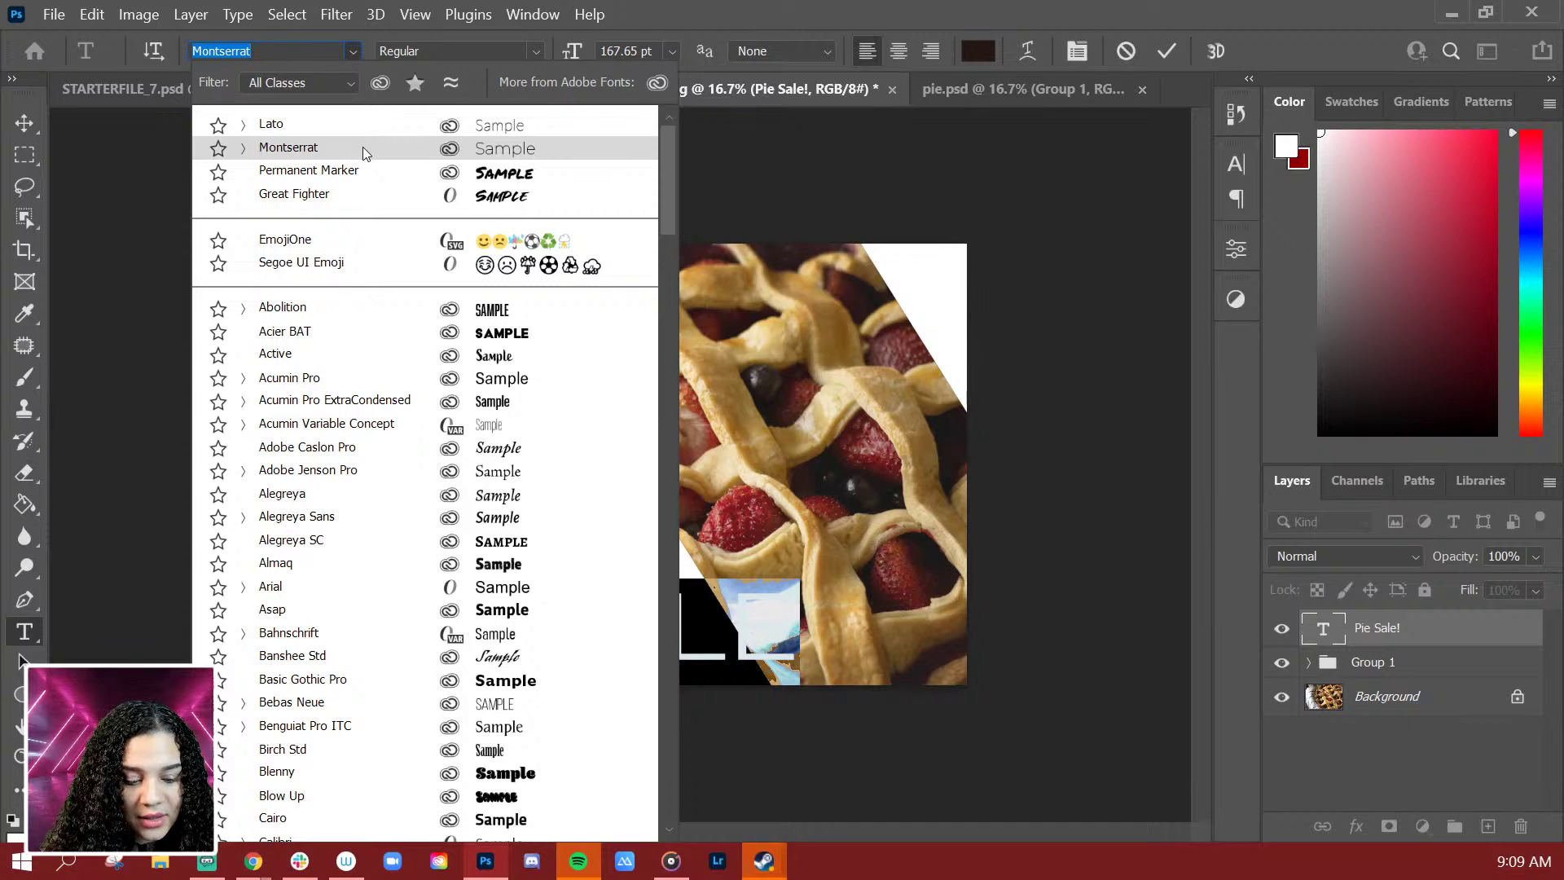
click(379, 125)
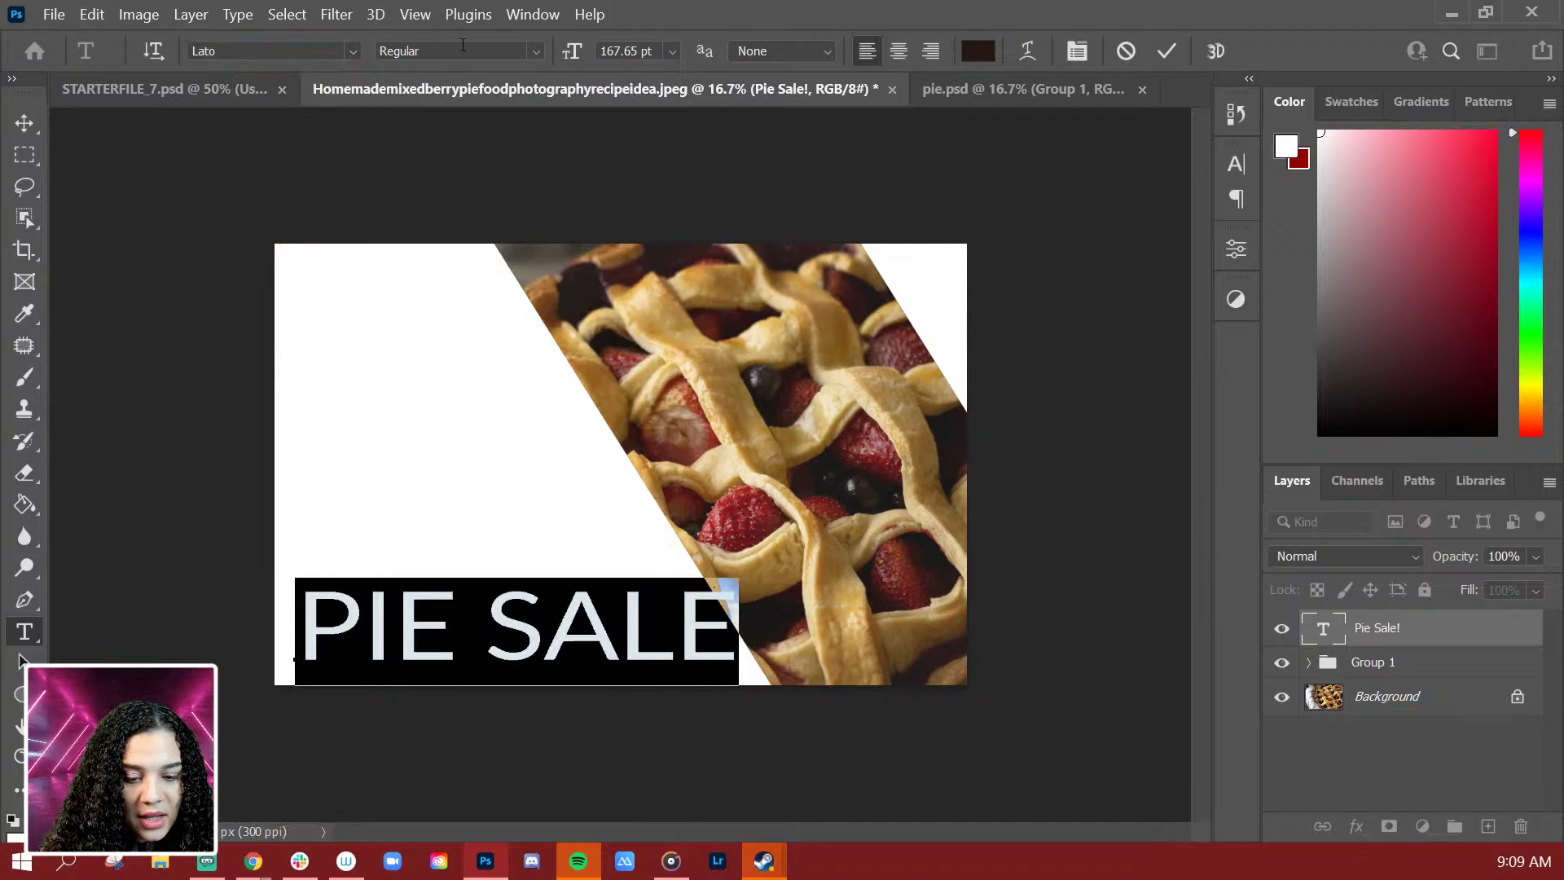
click(531, 51)
click(432, 392)
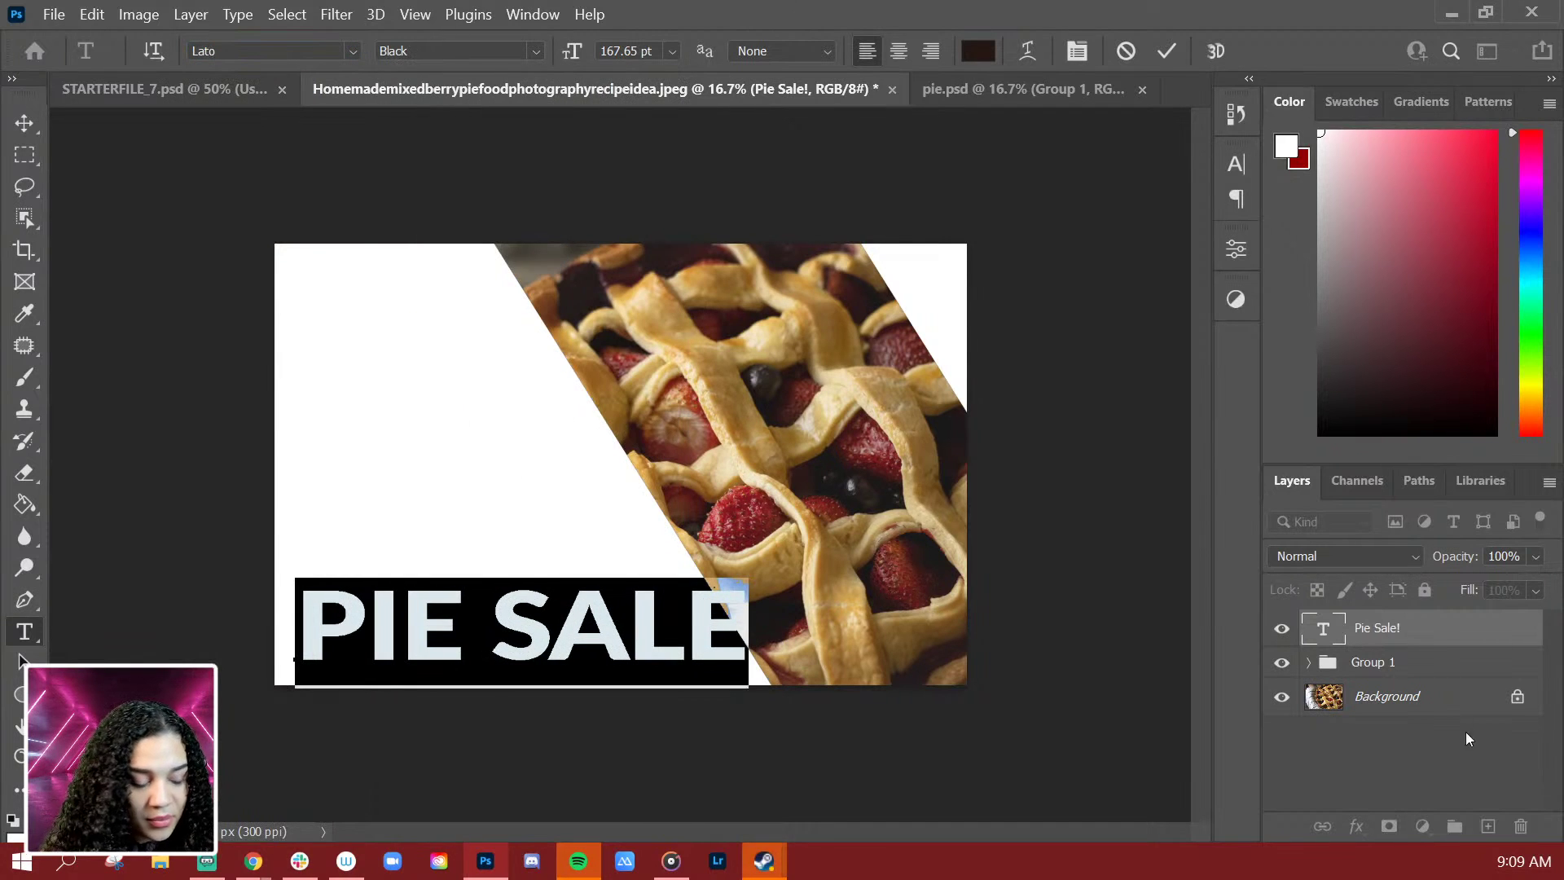
click(1452, 633)
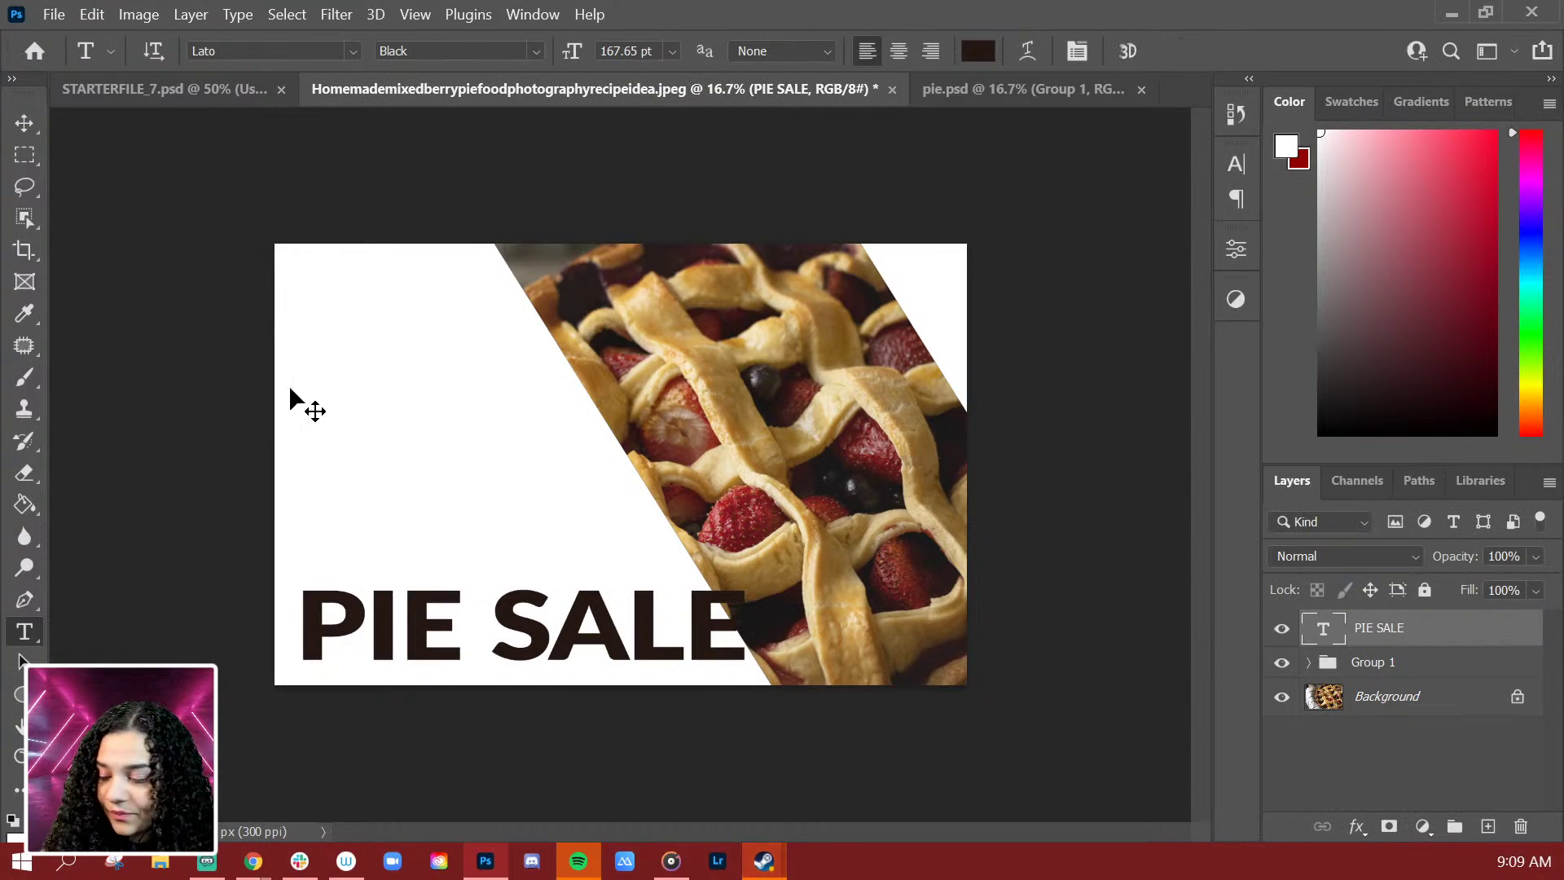
Step: Scale the PIE SALE headline down to about 148.69 pt so it fits within the white area
key(ctrl+t)
drag(744, 579, 695, 593)
key(Return)
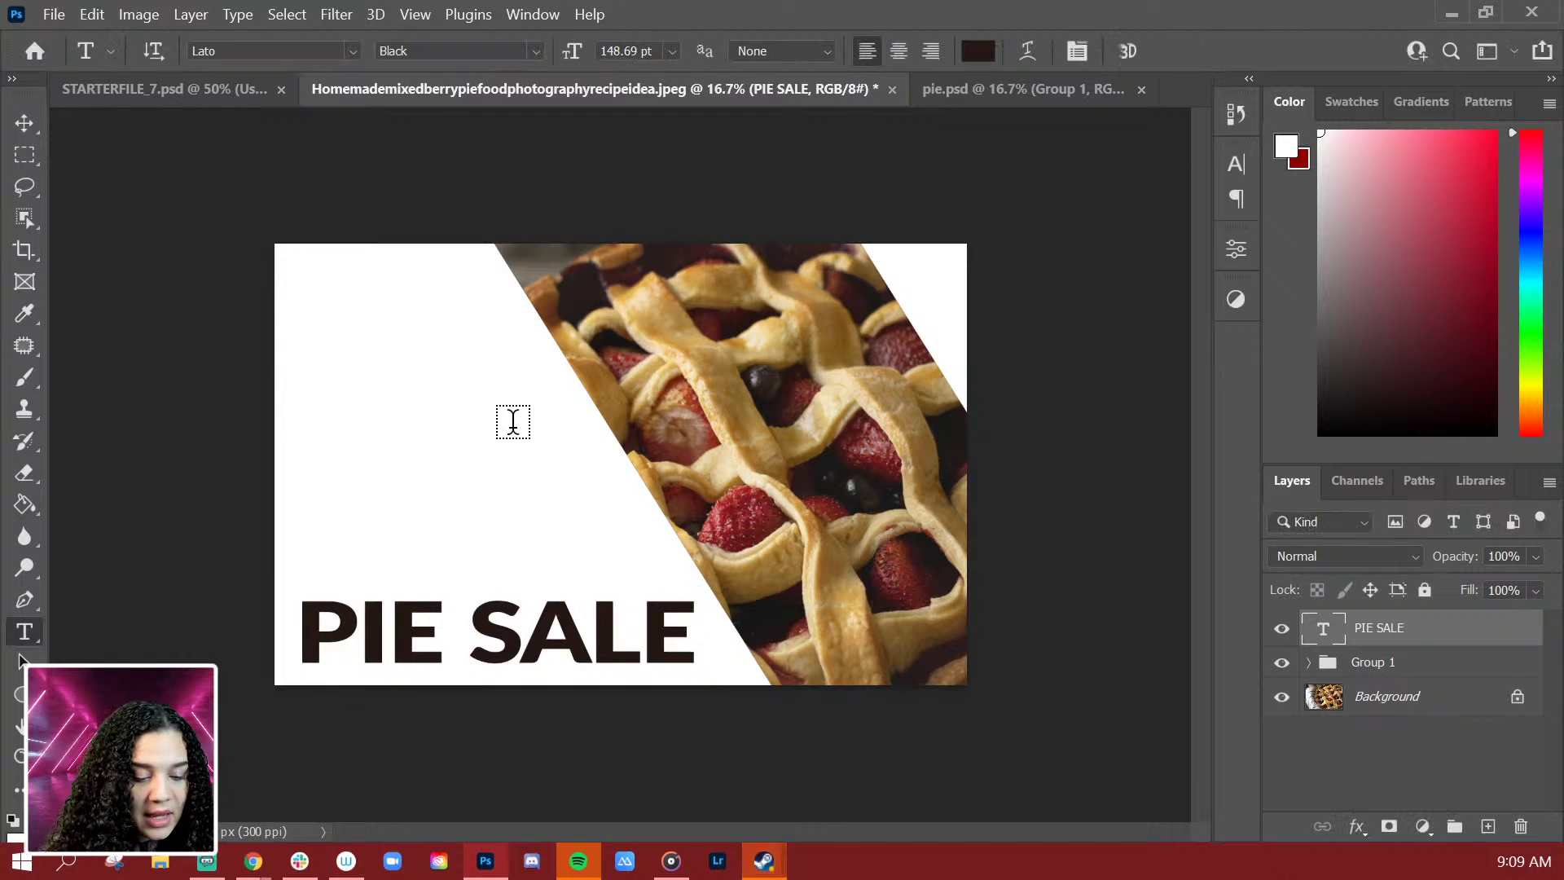
Step: Create an 18 pt paragraph text box in the white area above the headline and fill it with repeated Lorem ipsum text
drag(303, 290, 499, 573)
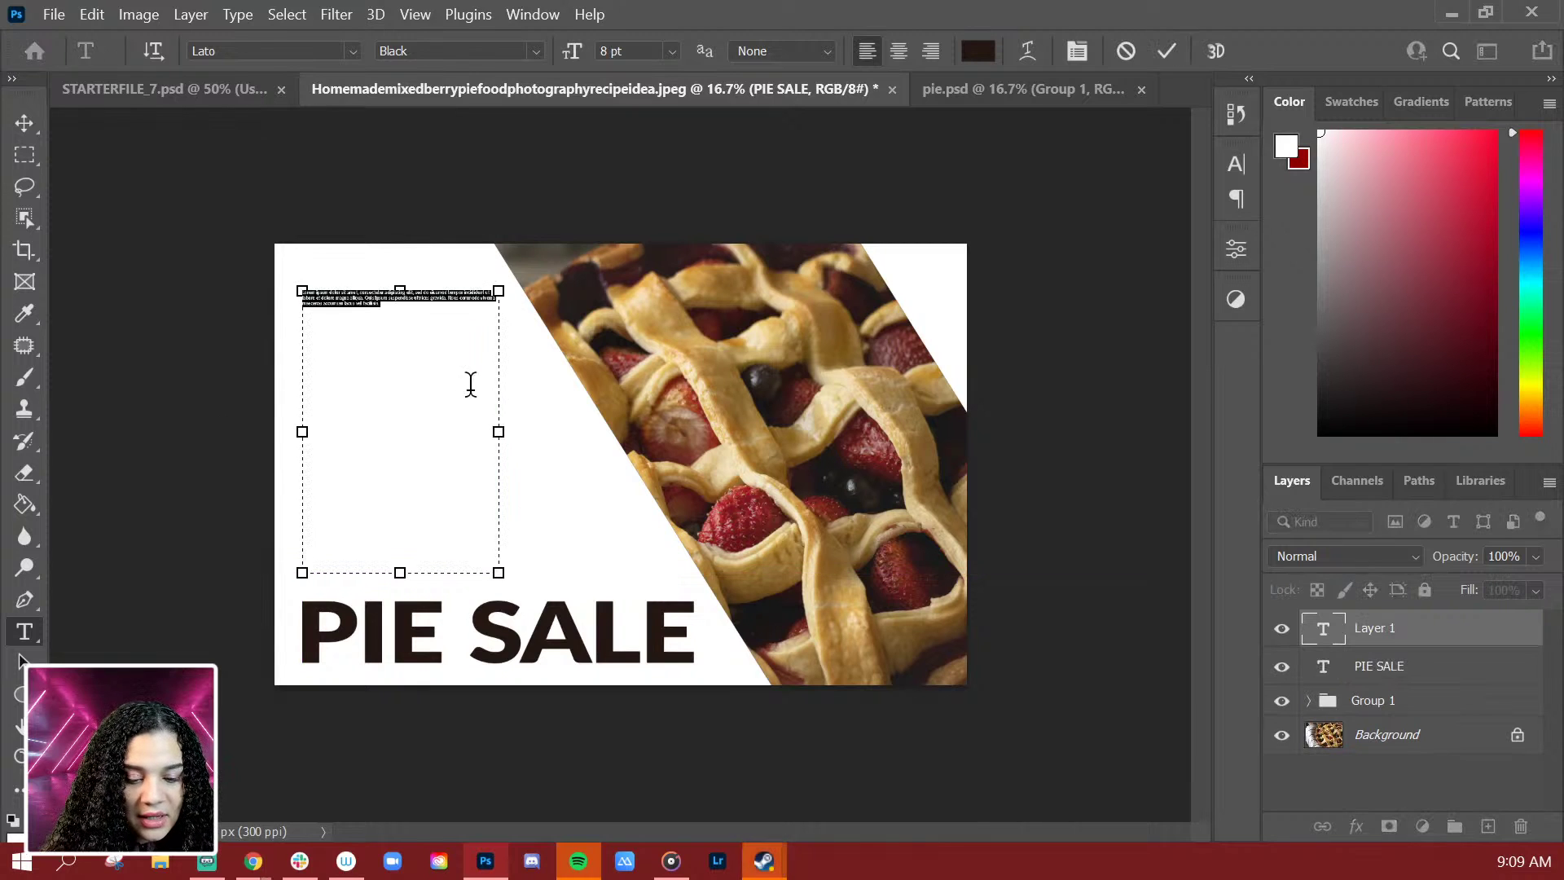
click(670, 52)
click(643, 258)
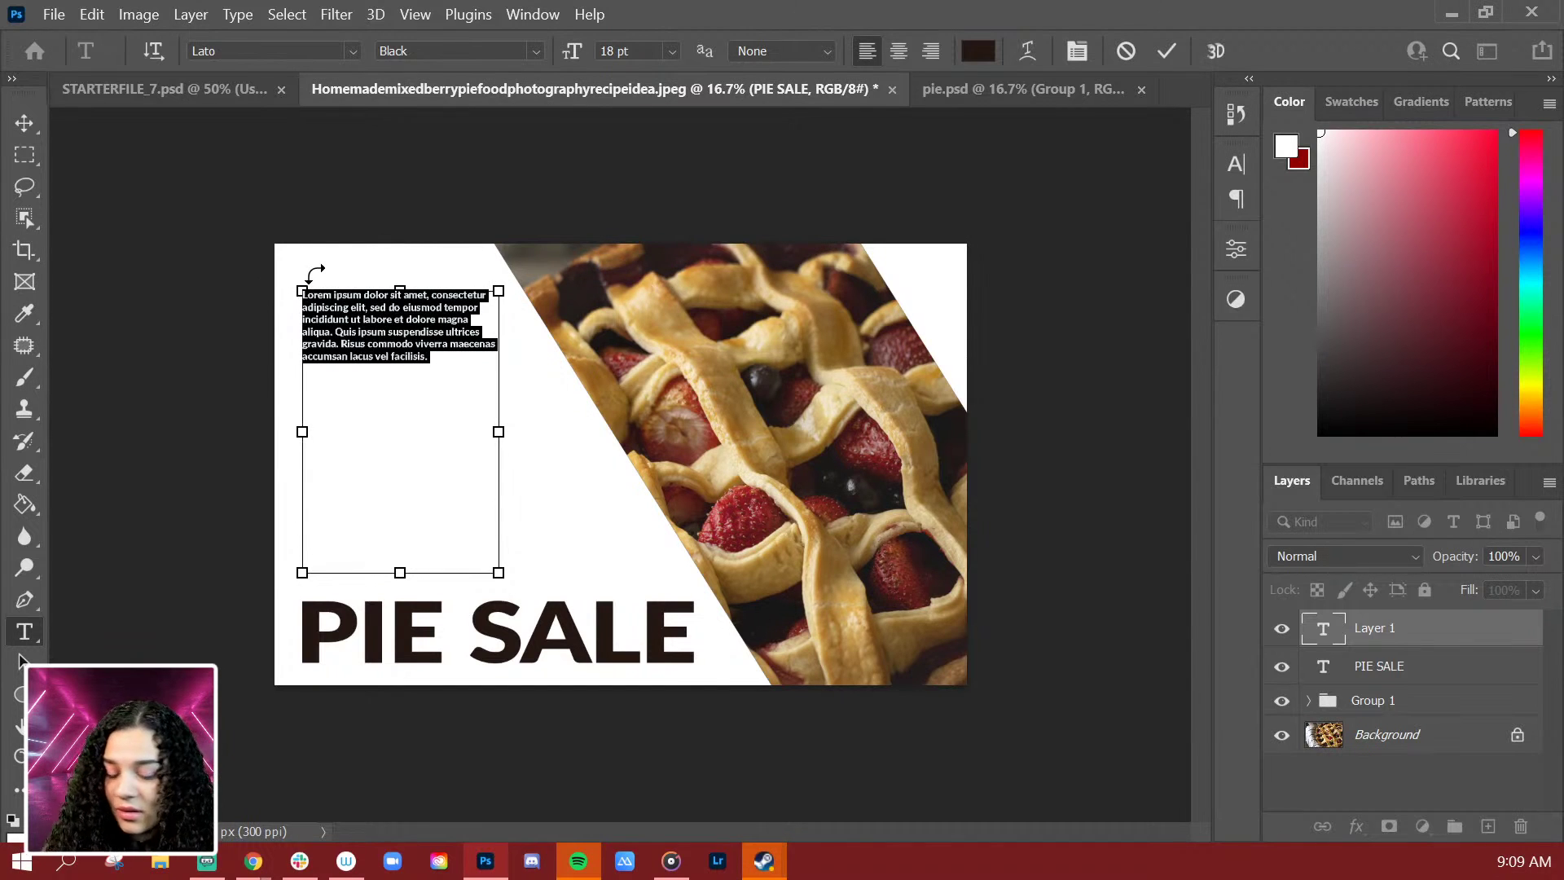
text(Lorem ipsum dolor sit amet, consectetur adipiscing elit, sed do eiusmod tempor incididunt ut labore et dolore magna aliqua. Quis ipsum suspendisse ultrices gravida. Risus commodo viverra maecenas accumsan lacus vel facilisis. Lorem ipsum dolor sit amet, consectetur adipiscing elit, sed do eiusmod tempor incididunt ut labore et dolore magna aliqua. Quis ipsum suspendisse ultrices gravida. Risus commodo viverra maecenas accumsan lacus vel facilisis. Lorem ipsum dolor sit amet, consectetur adipiscing elit, sed do eiusmod tempor incididunt ut labore et dolore magna aliqua. Quis ipsum suspendisse ultrices gravida. Risus commodo viverra maecenas accumsan lacus vel facilisis. Lorem ipsum dolor sit amet, consectetur adipiscing elit, sed do eiusmod tempor incididunt ut labore et dolore magna aliqua. Quis ipsum suspendisse ultrices gravida. Risus commodo viverra maecenas accumsan lacus vel facilisis.)
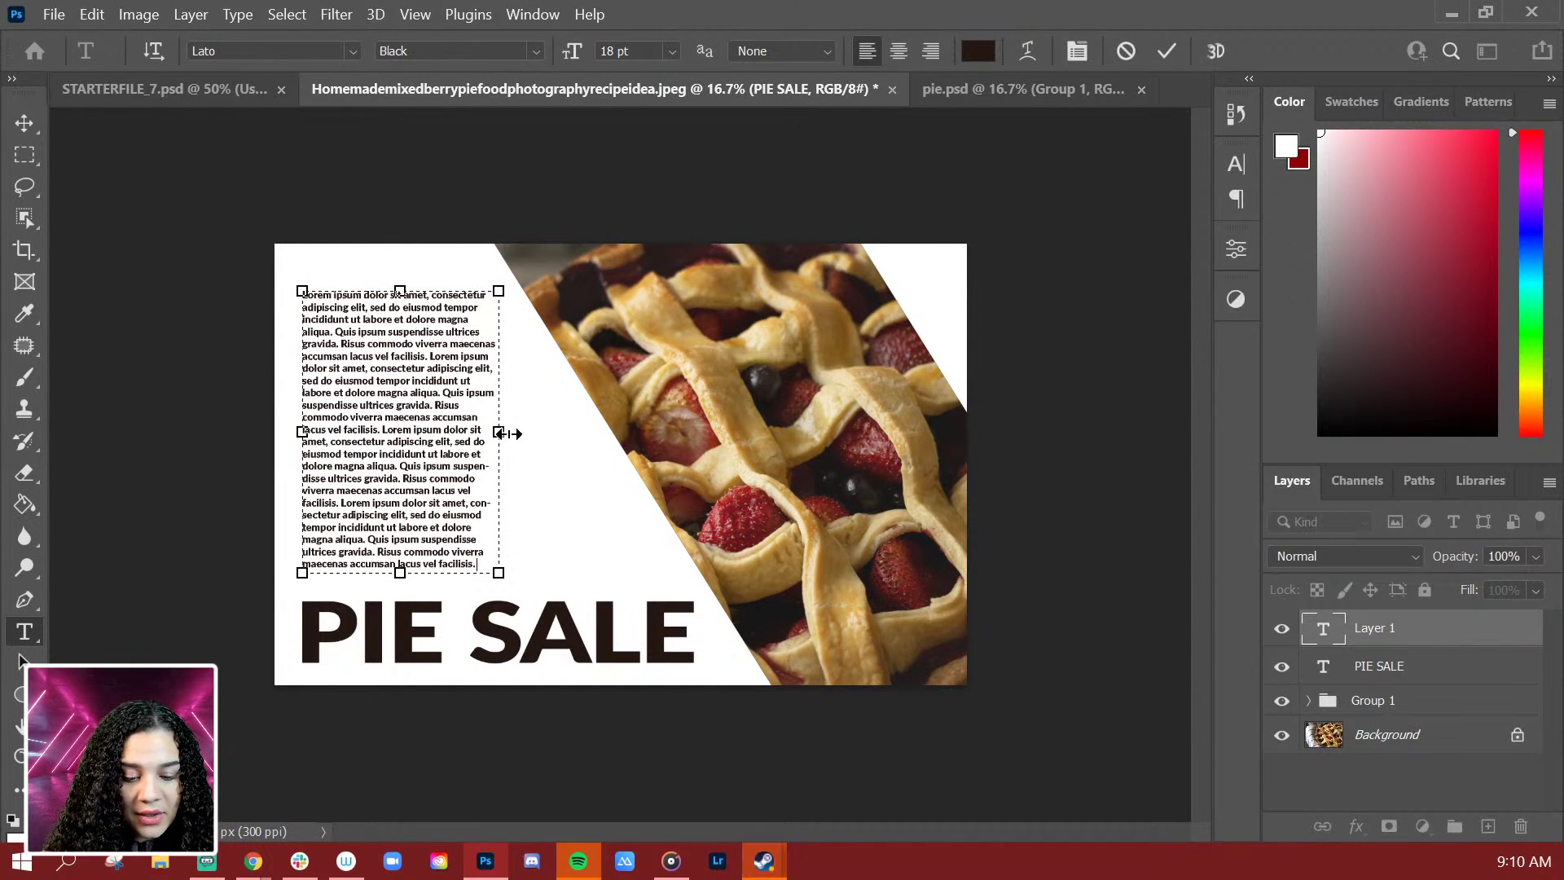
Step: Set the whole Lorem ipsum paragraph to 24 pt
triple_click(337, 429)
click(337, 429)
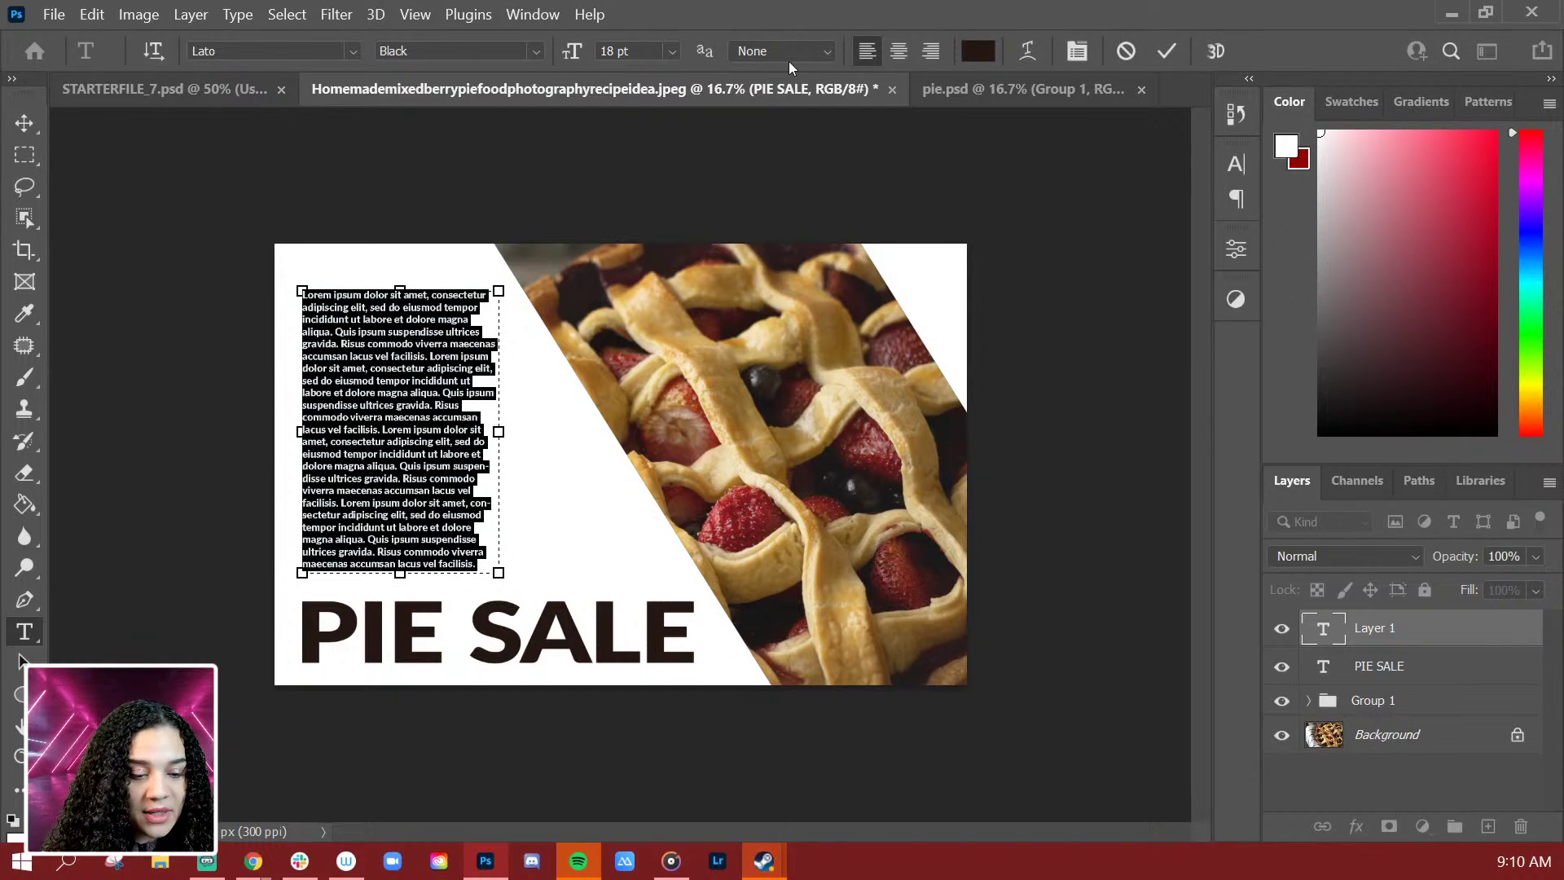
click(669, 50)
click(645, 220)
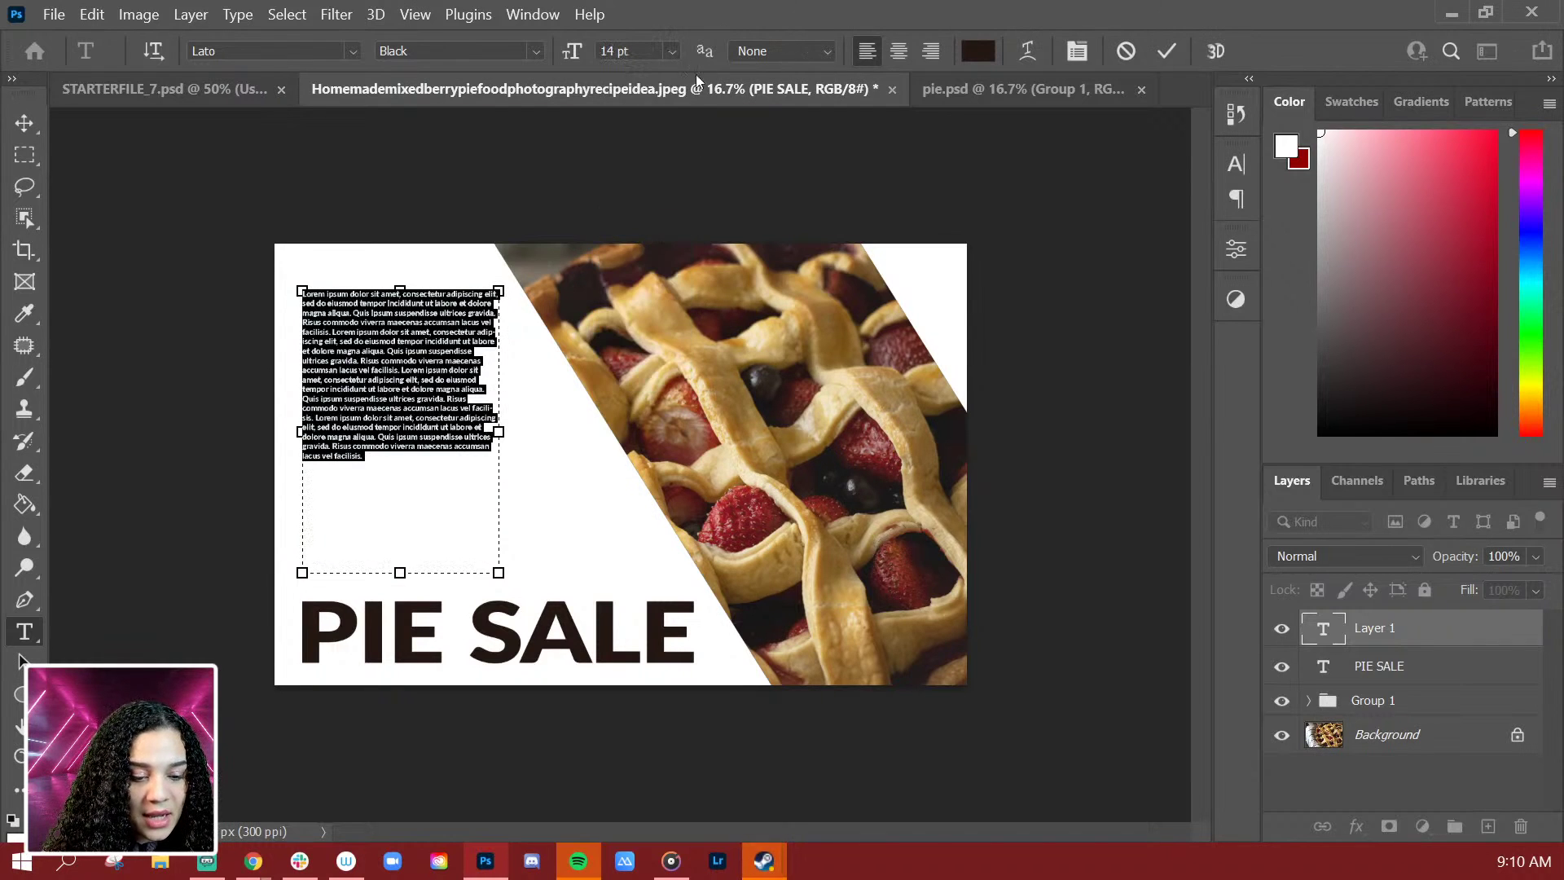
click(669, 51)
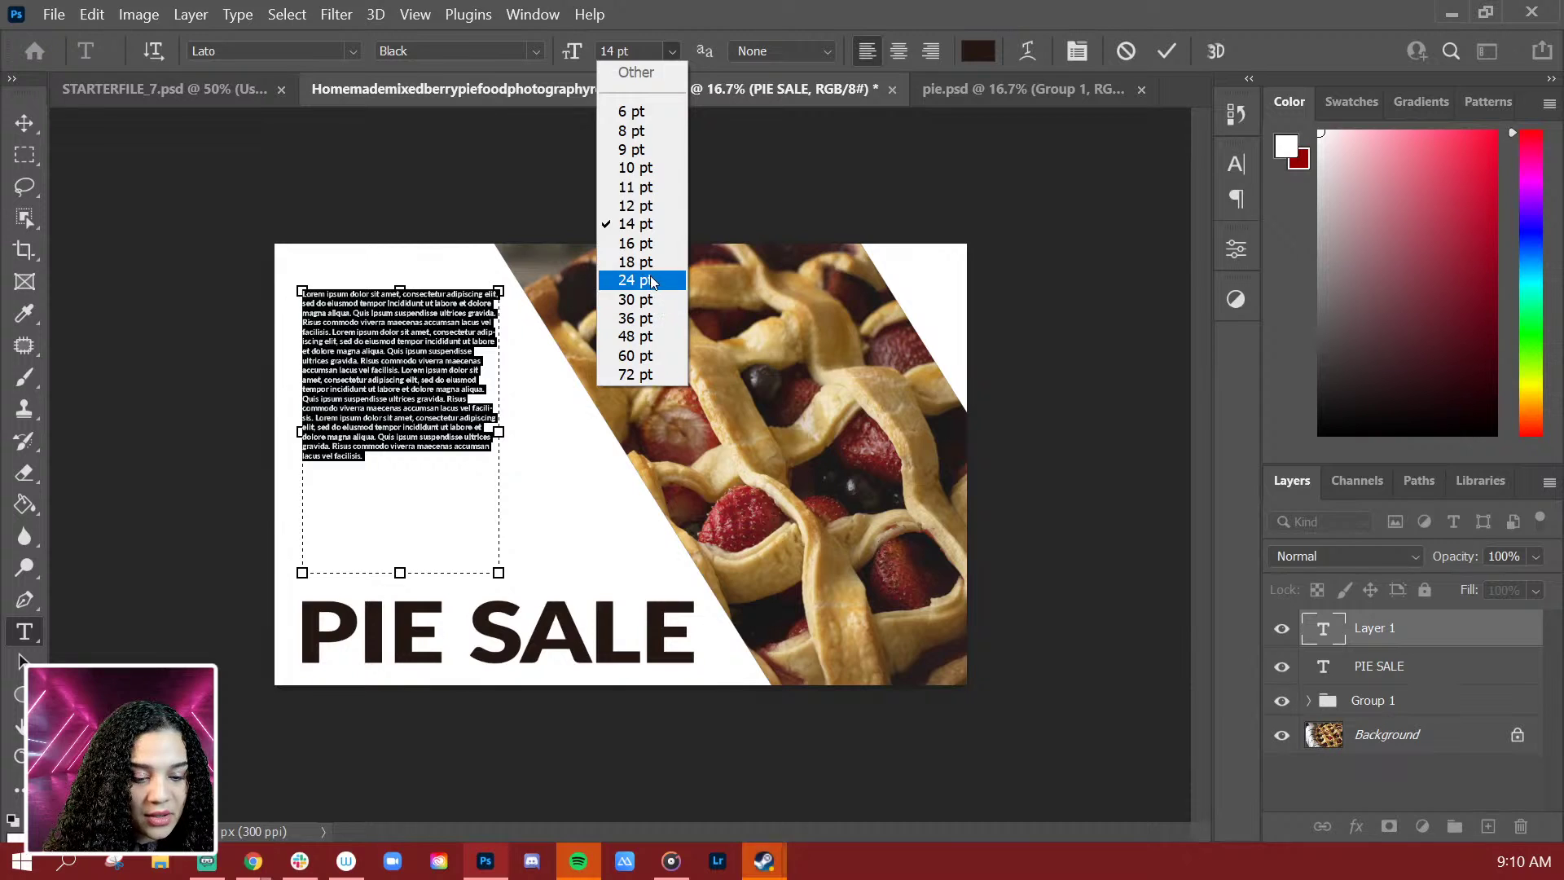
click(649, 274)
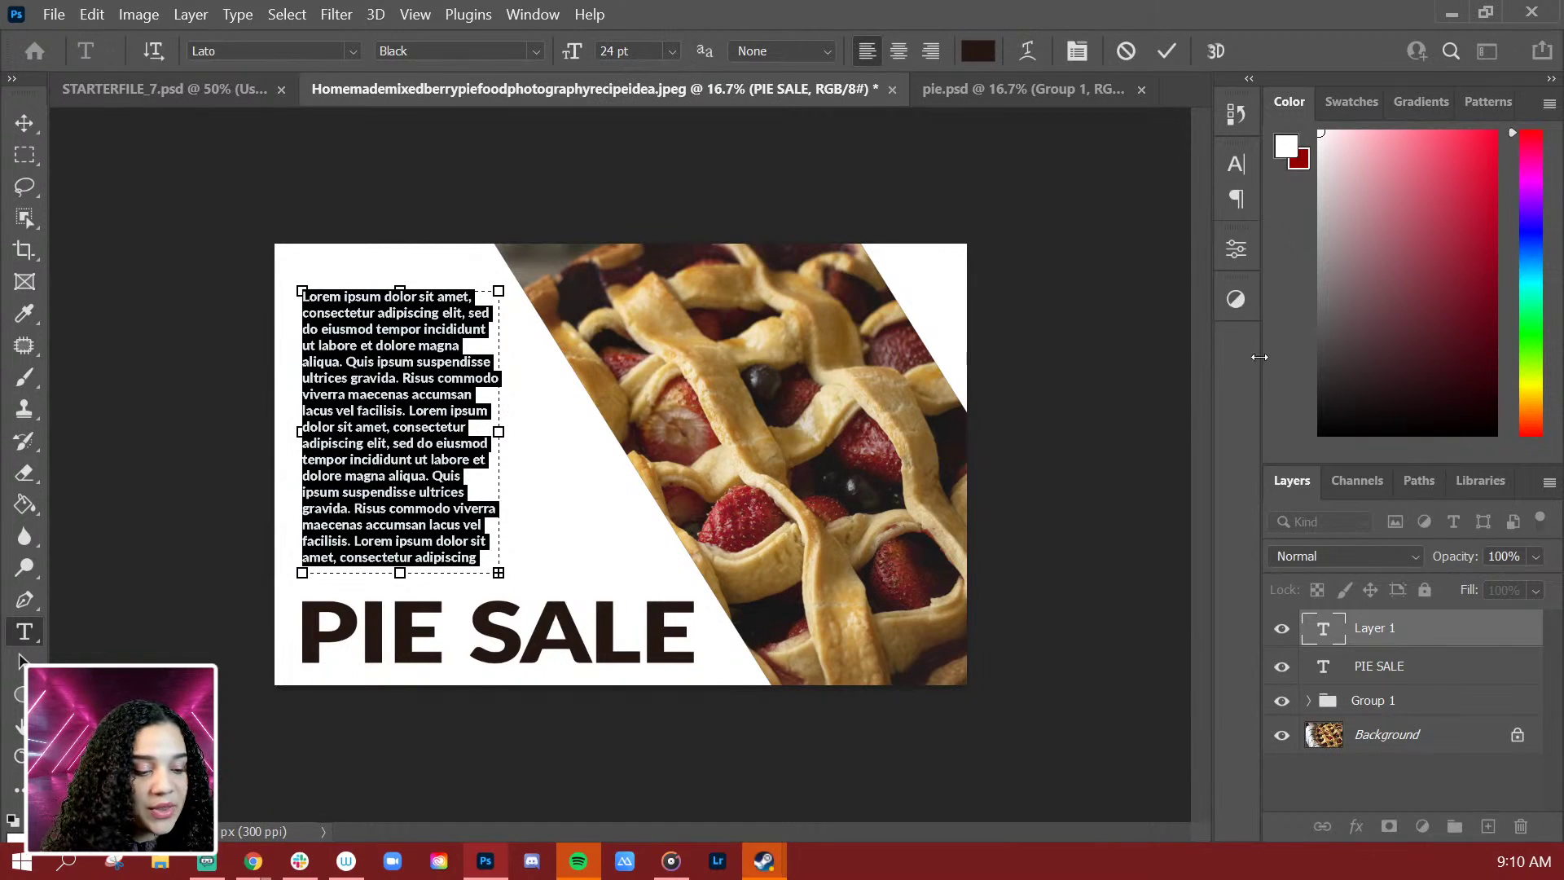
Step: Set the paragraph's leading to 36 pt and commit the text edit
click(1236, 164)
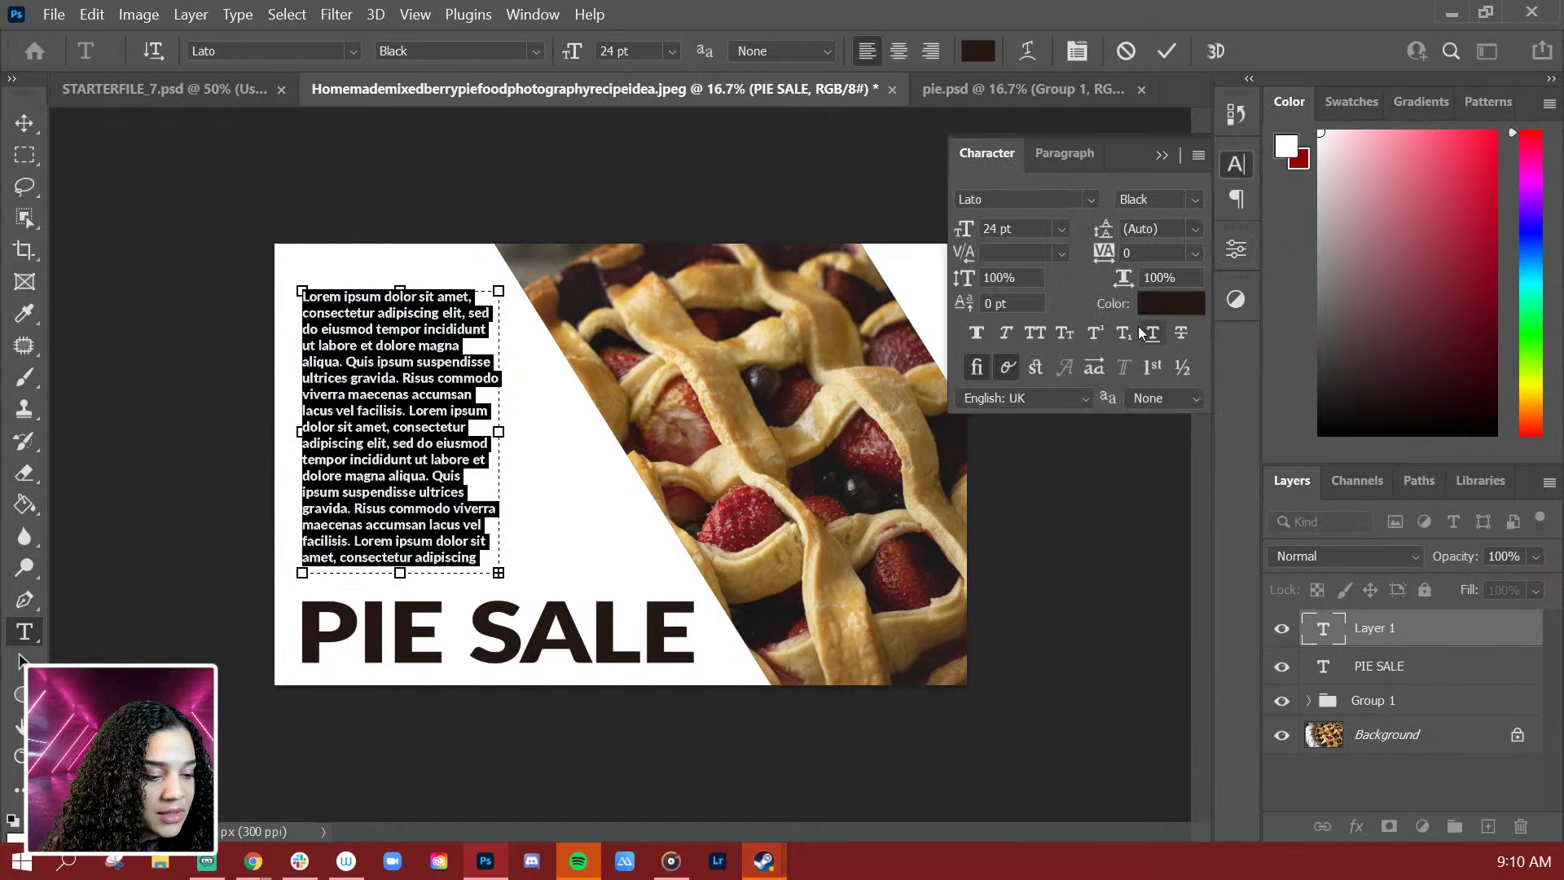
click(1194, 252)
click(1194, 230)
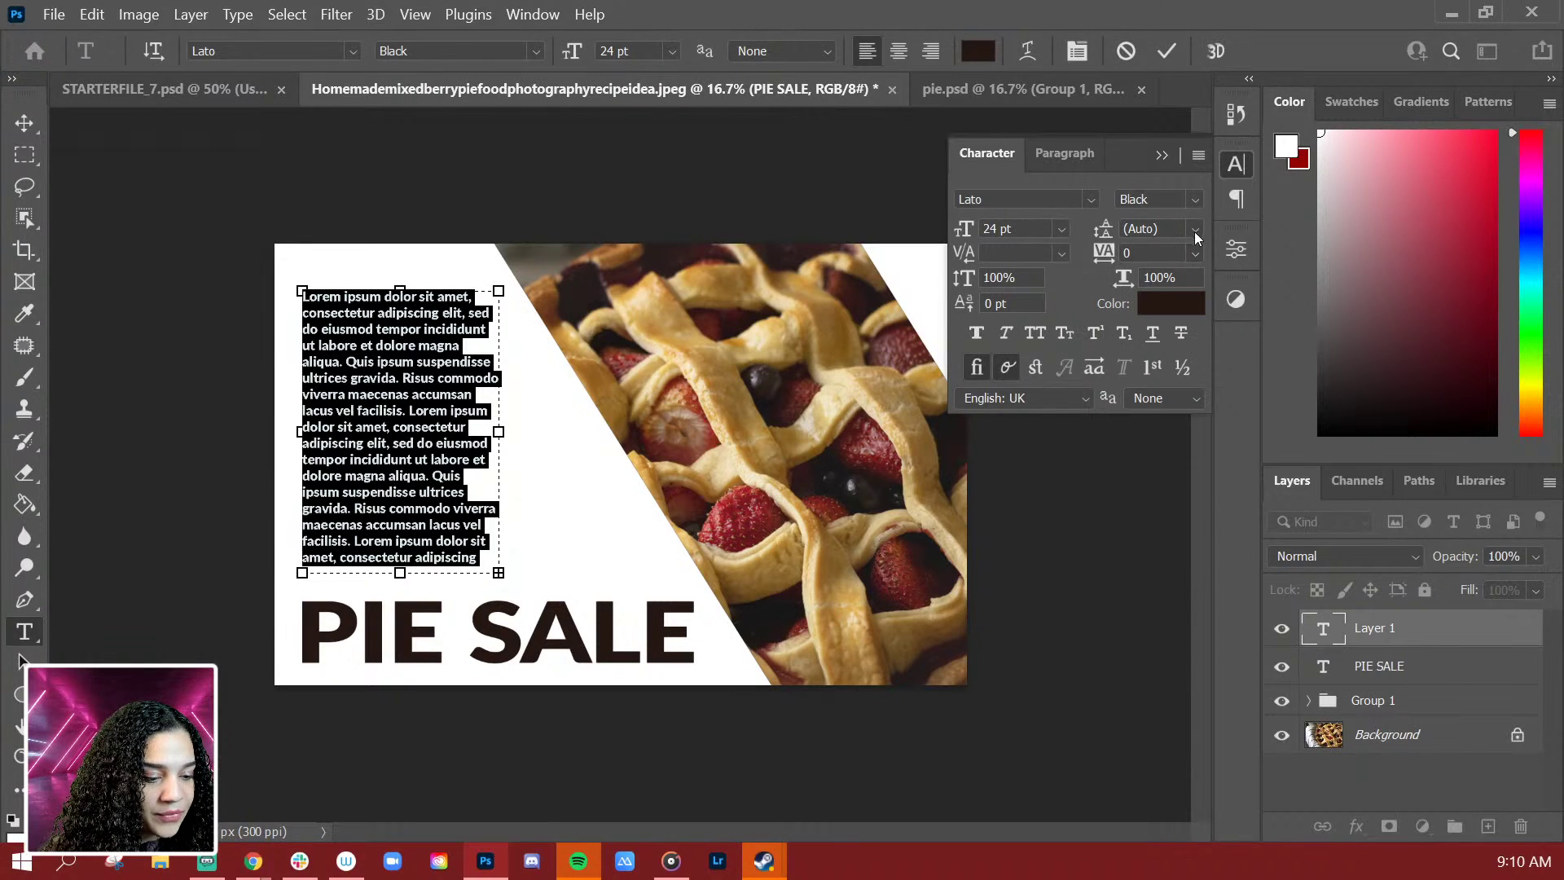
click(1194, 229)
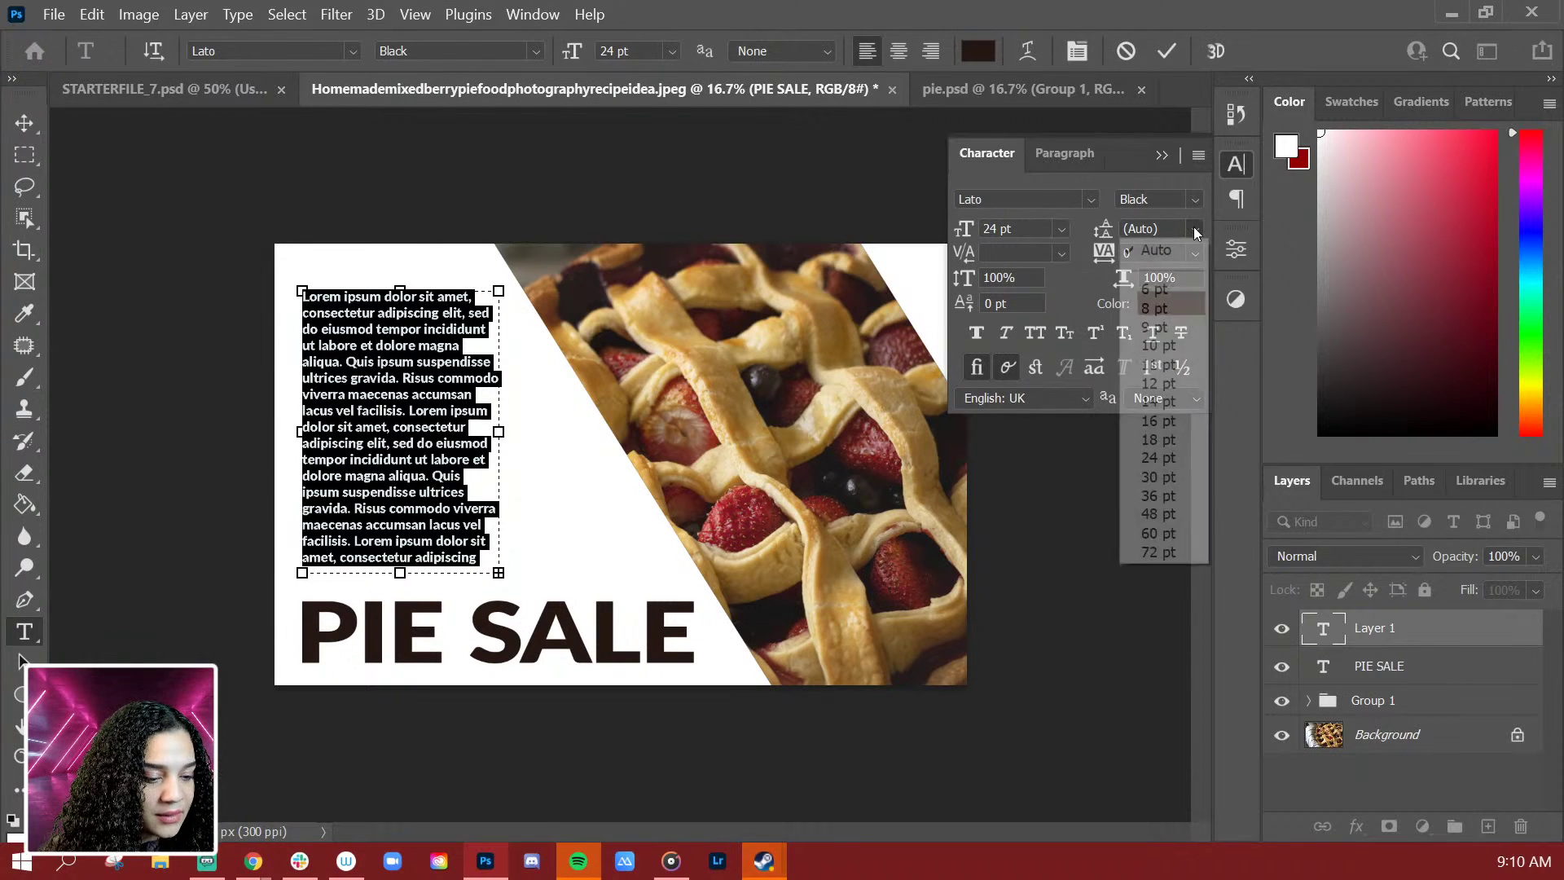
click(1173, 459)
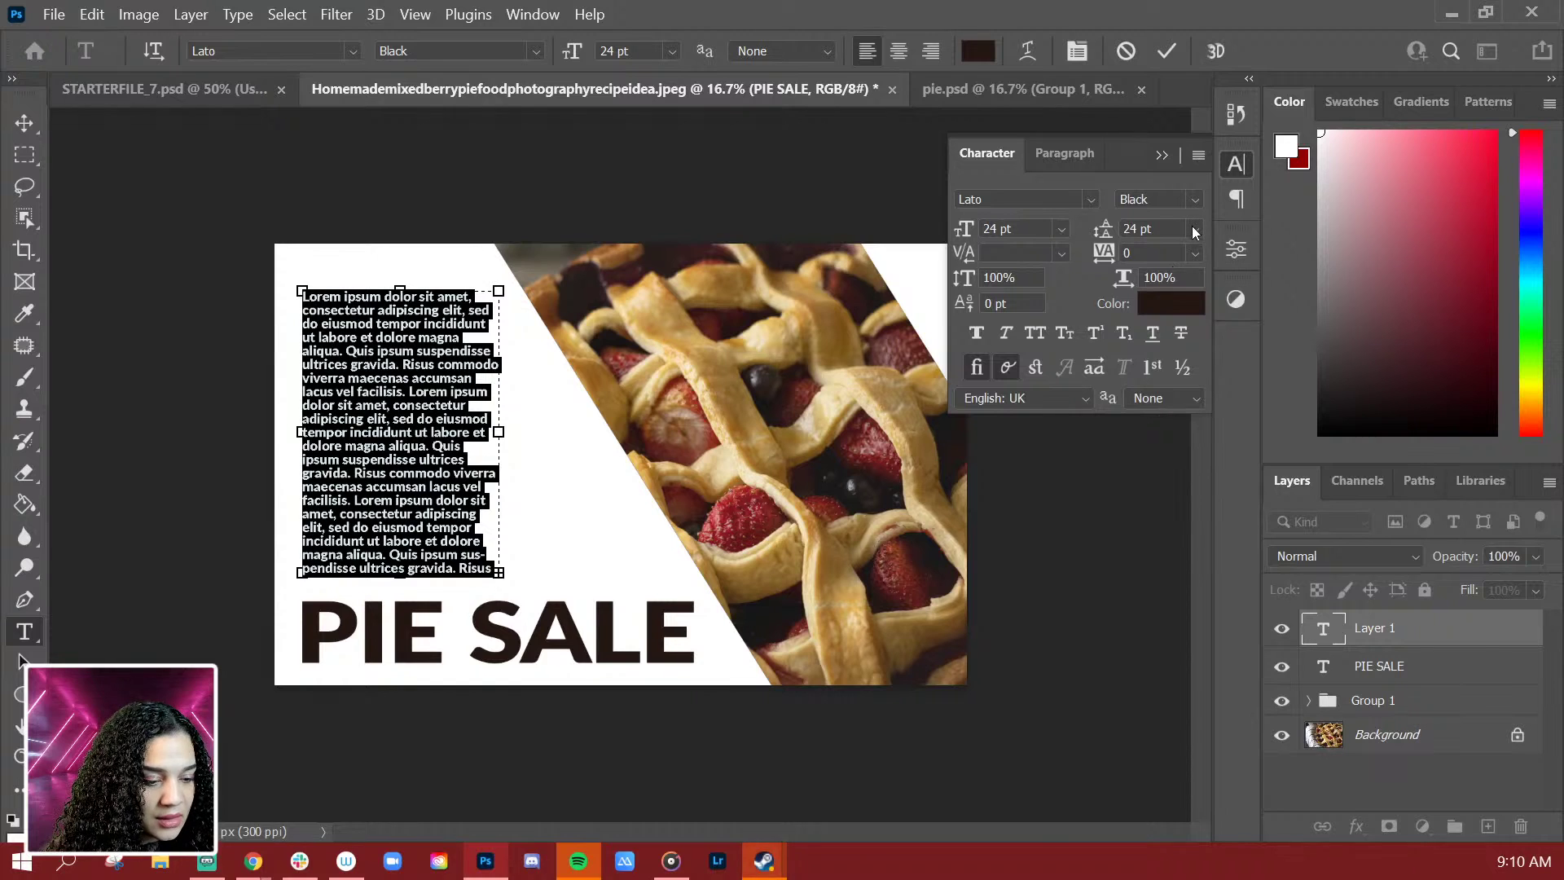
click(1194, 232)
click(1166, 493)
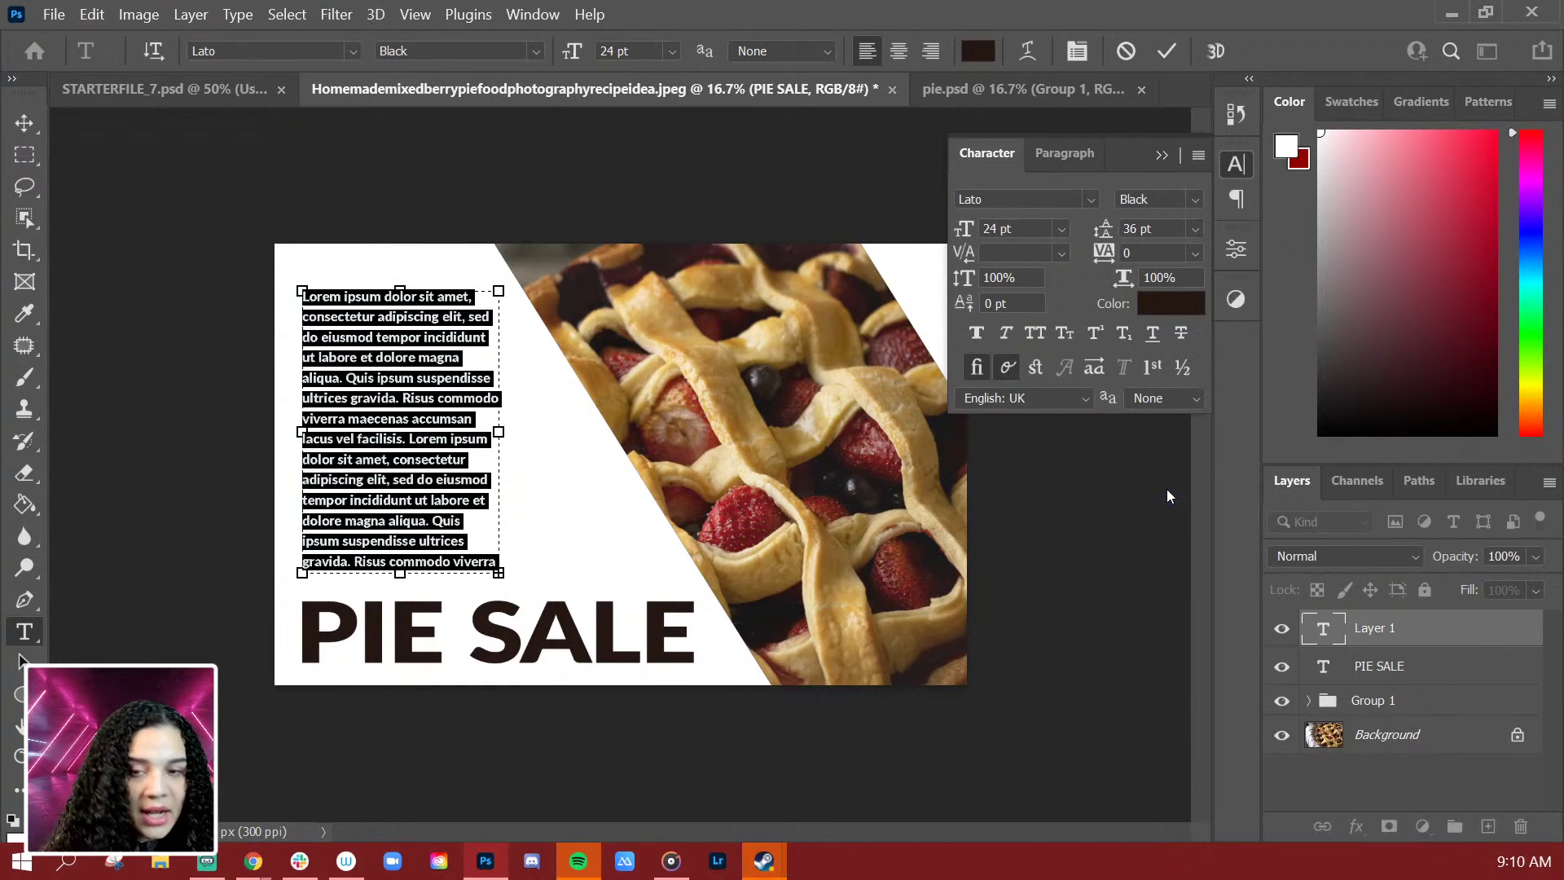
click(1485, 644)
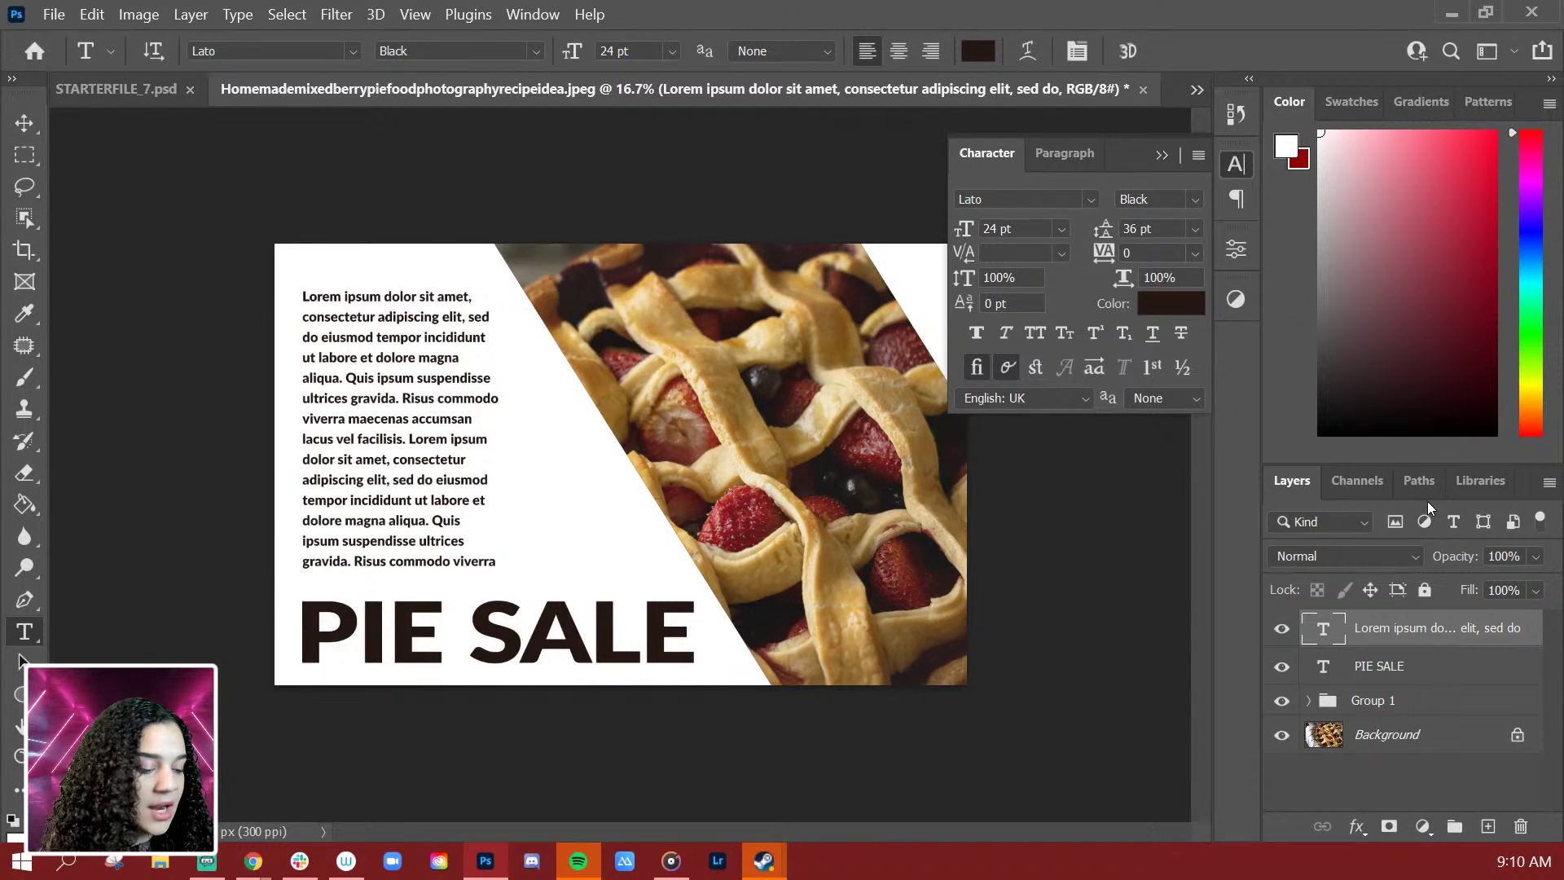
Step: Add a new layer above the text layers and choose a very dark red as the Brush tool's foreground color
key(ctrl+shift+n)
key(Return)
key(b)
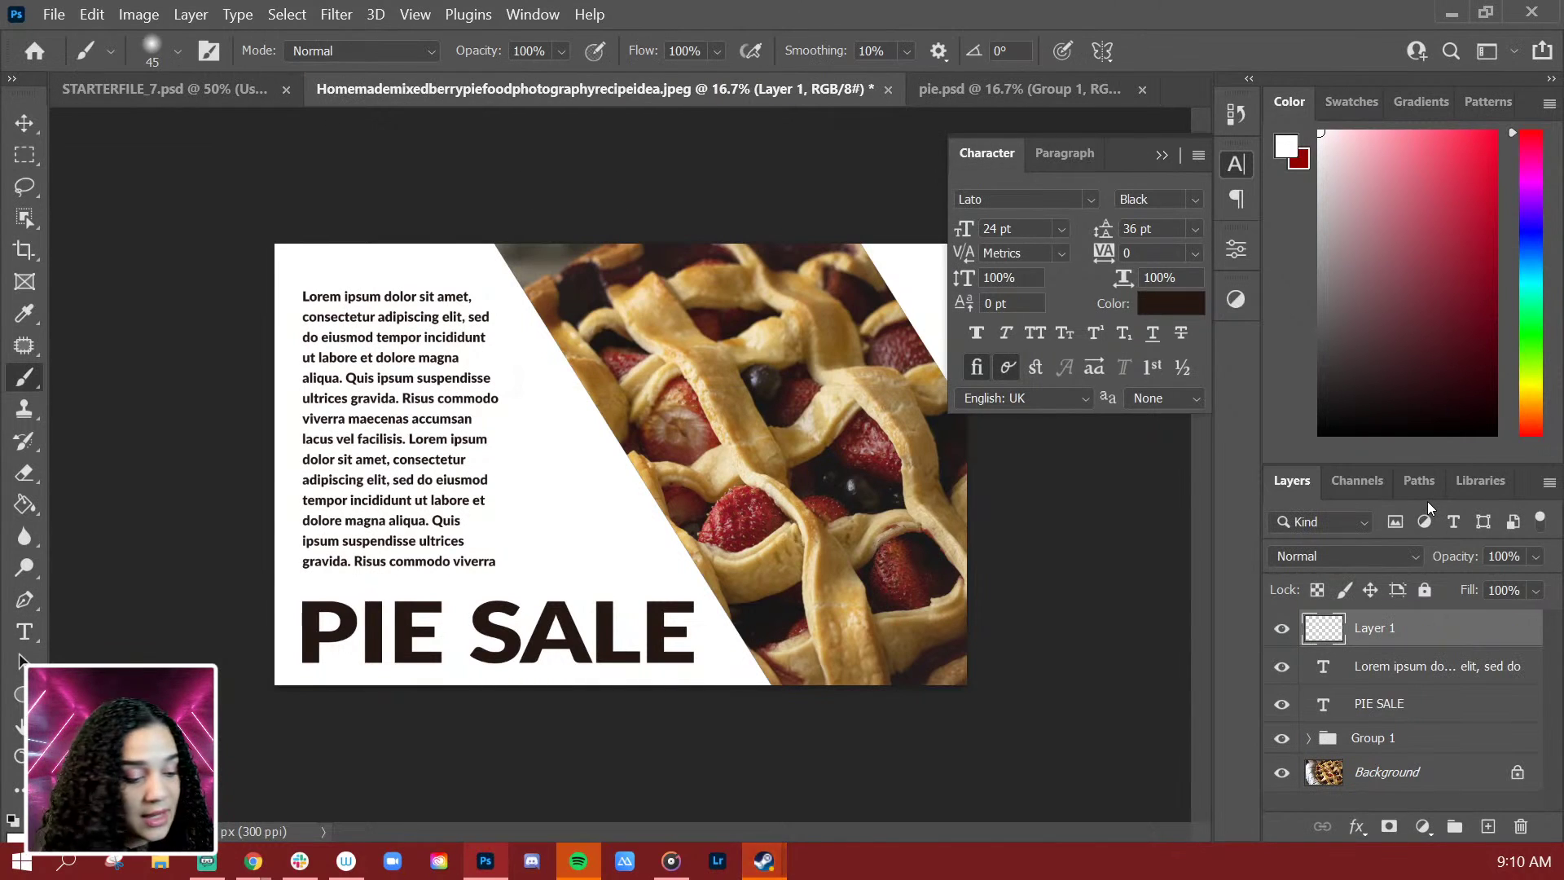
click(1478, 327)
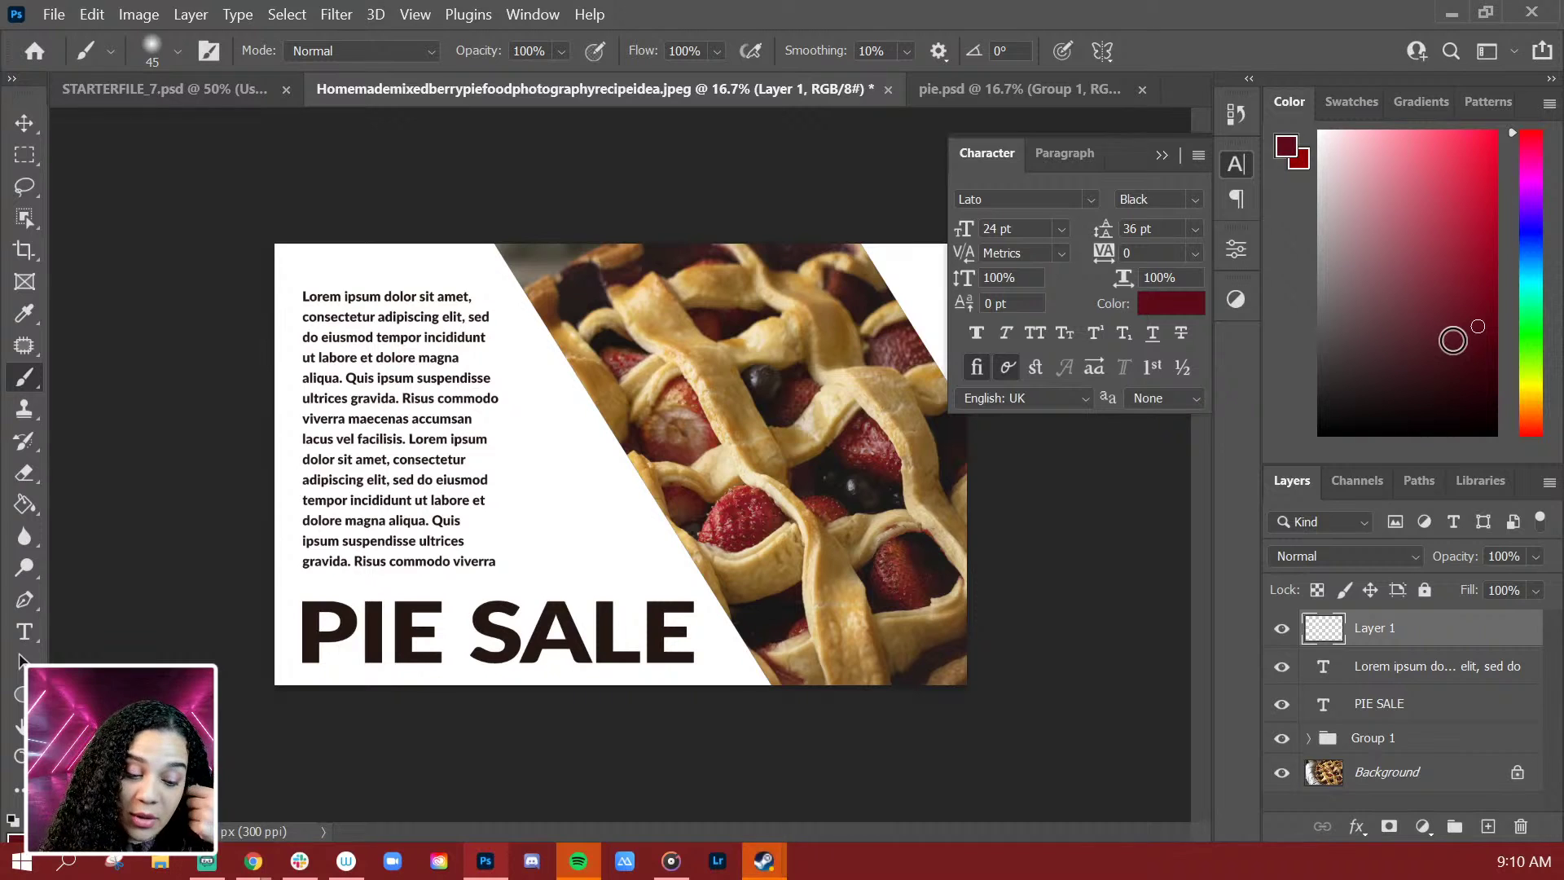
click(1461, 390)
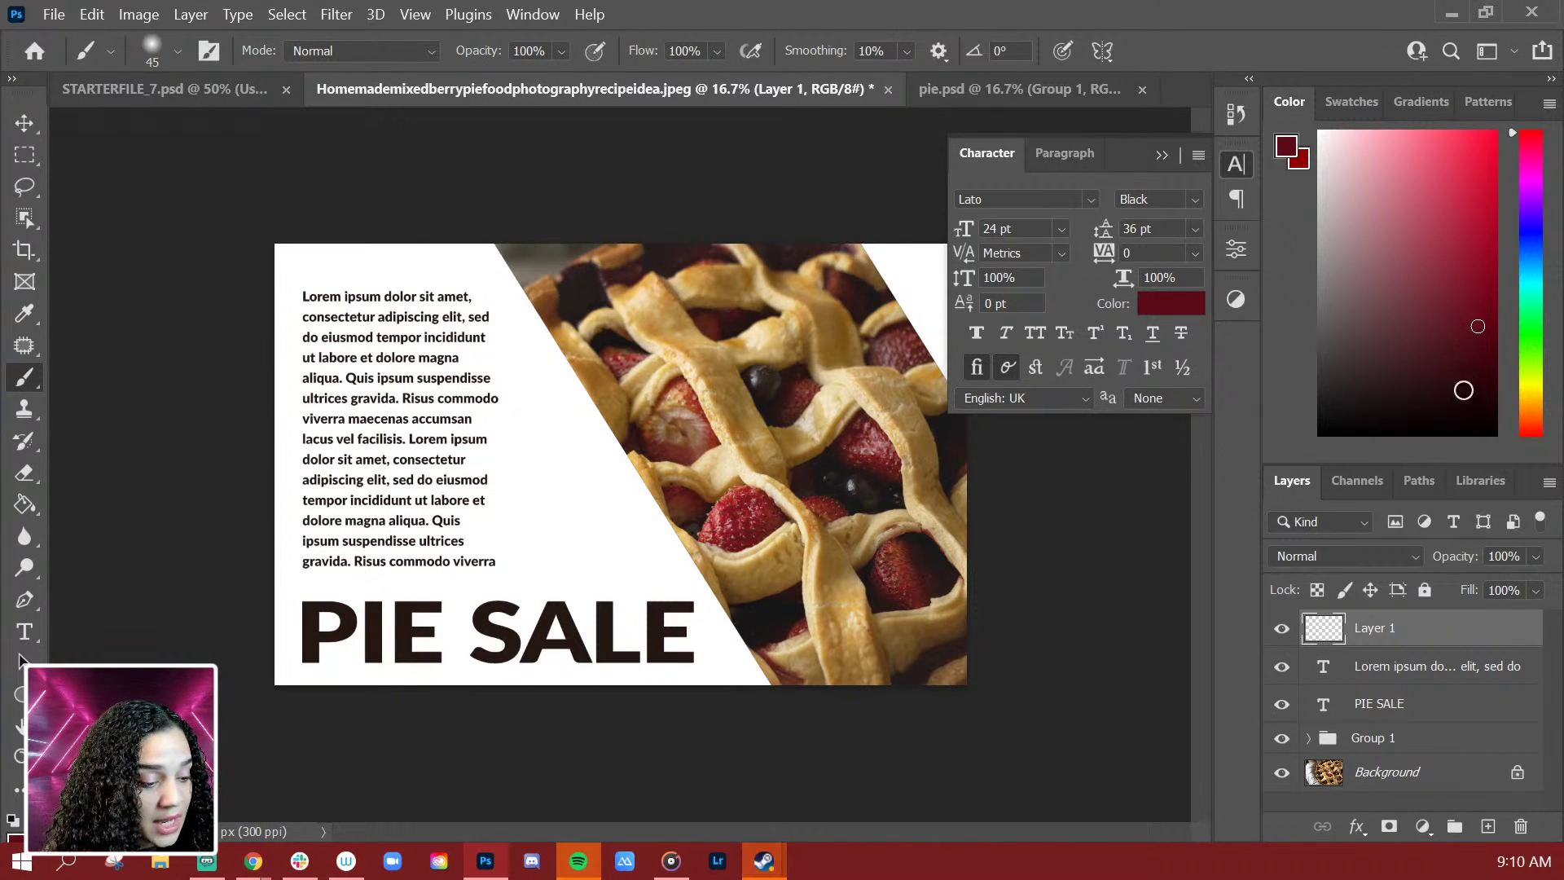
click(578, 627)
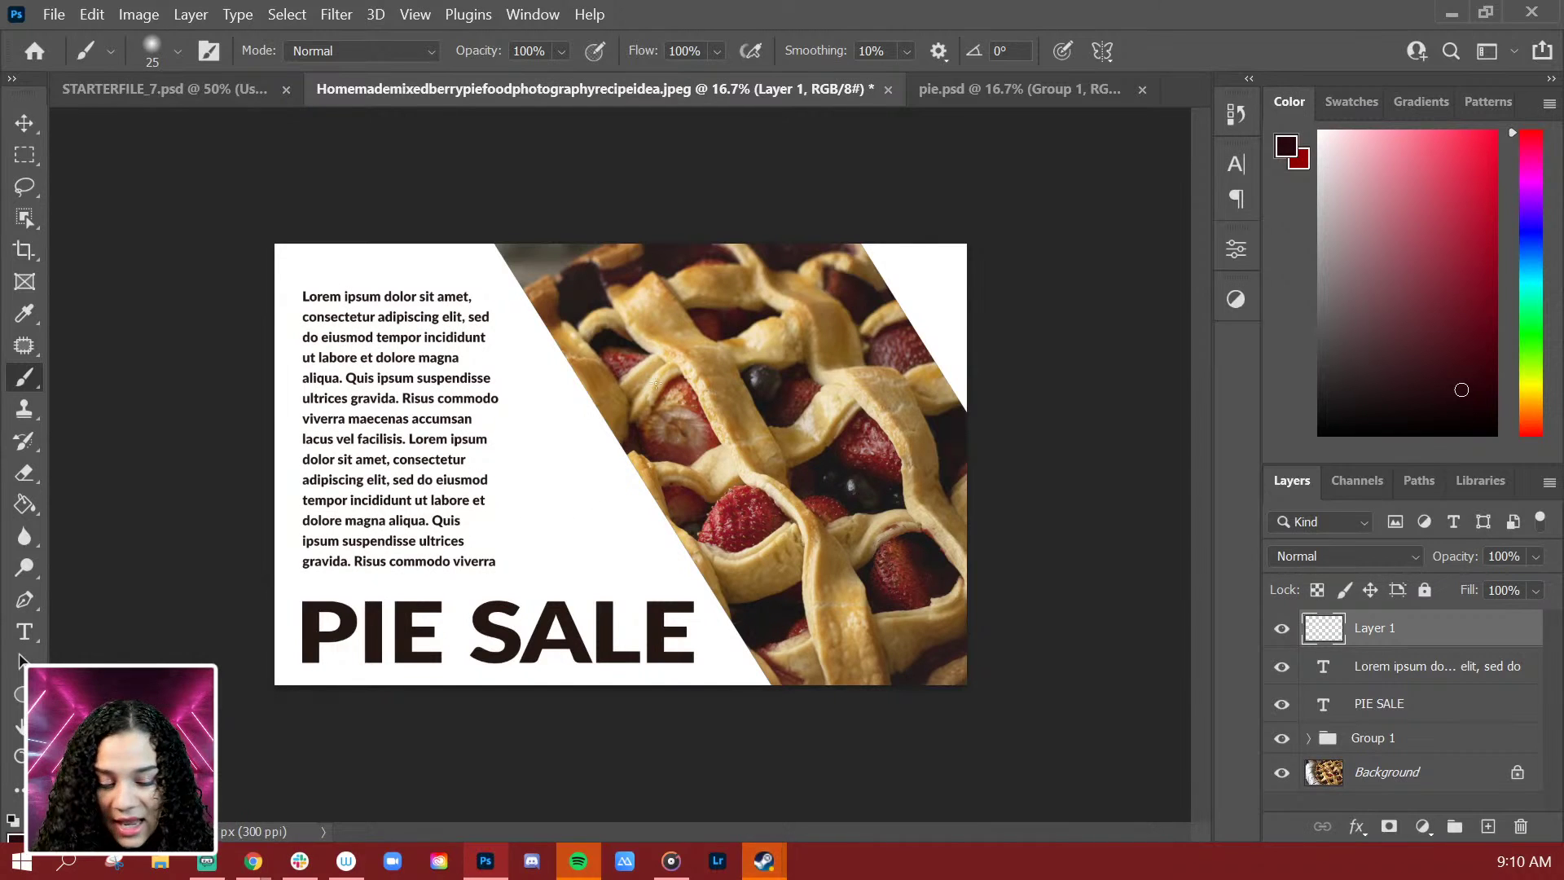
key(bracketright)
mouse_move(531, 531)
mouse_down()
mouse_move(547, 466)
mouse_move(558, 518)
mouse_up()
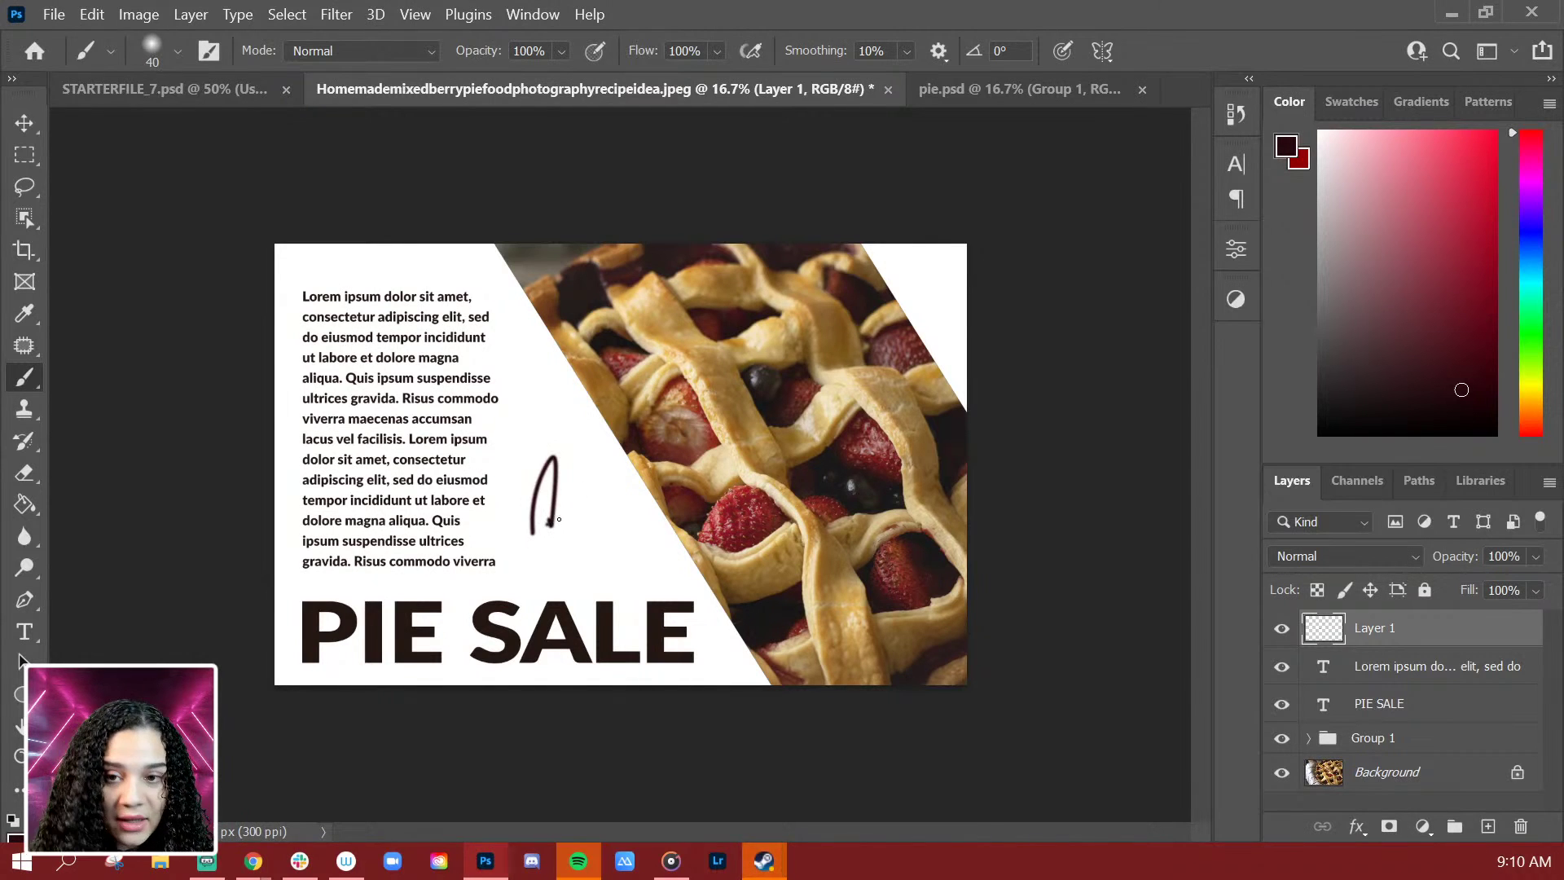
key(ctrl+z)
Step: Switch to a recently used flat-tipped brush and enlarge it to 45 px
right_click(615, 511)
click(839, 580)
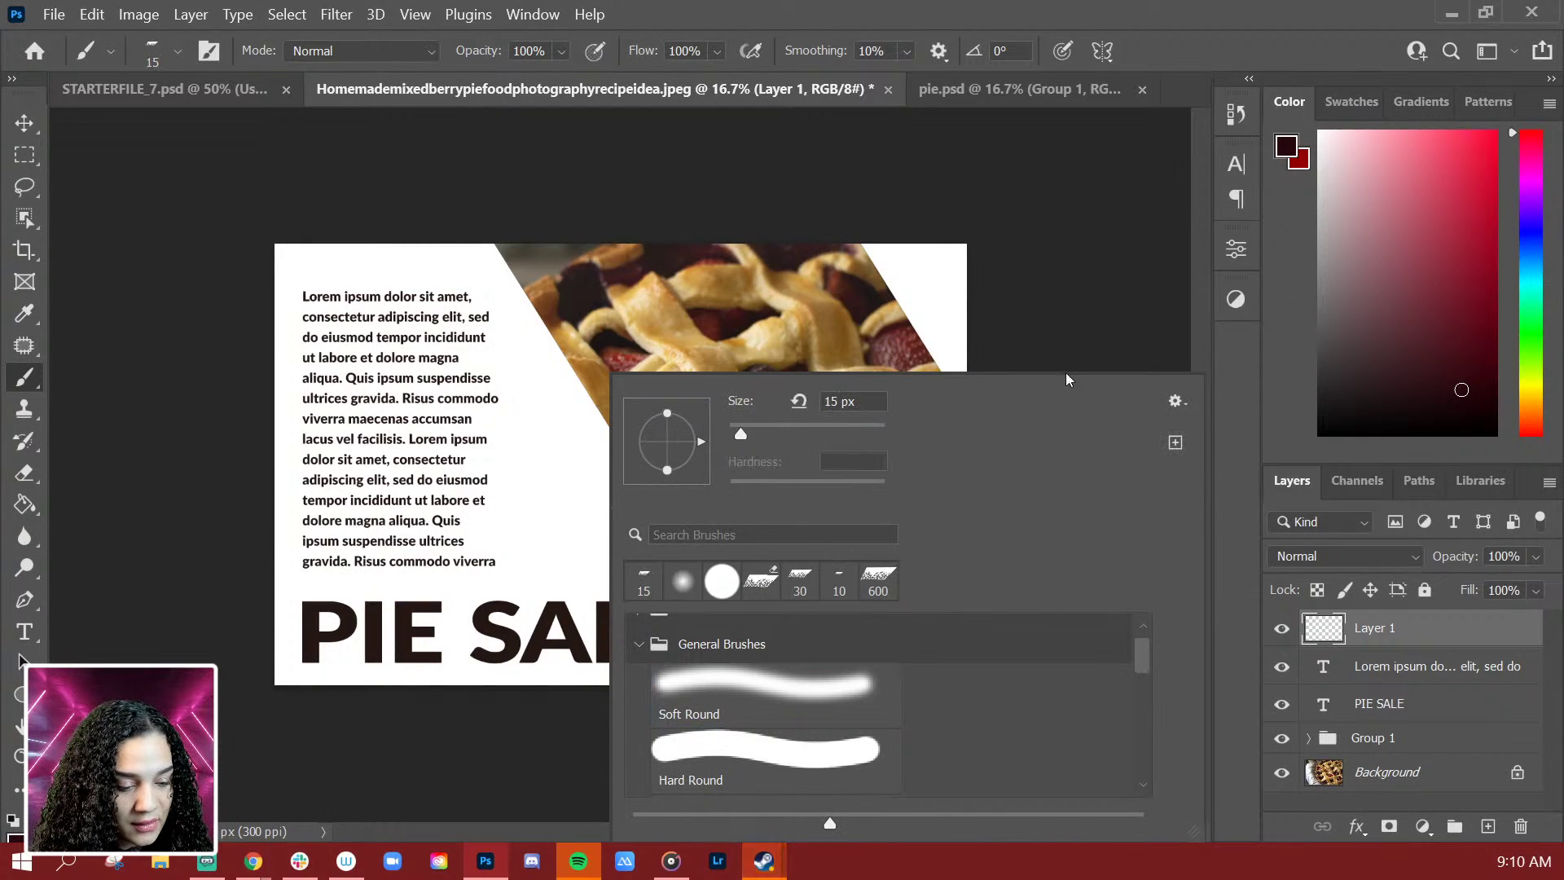
key(Return)
key(bracketright)
key(bracketright)
key(bracketright)
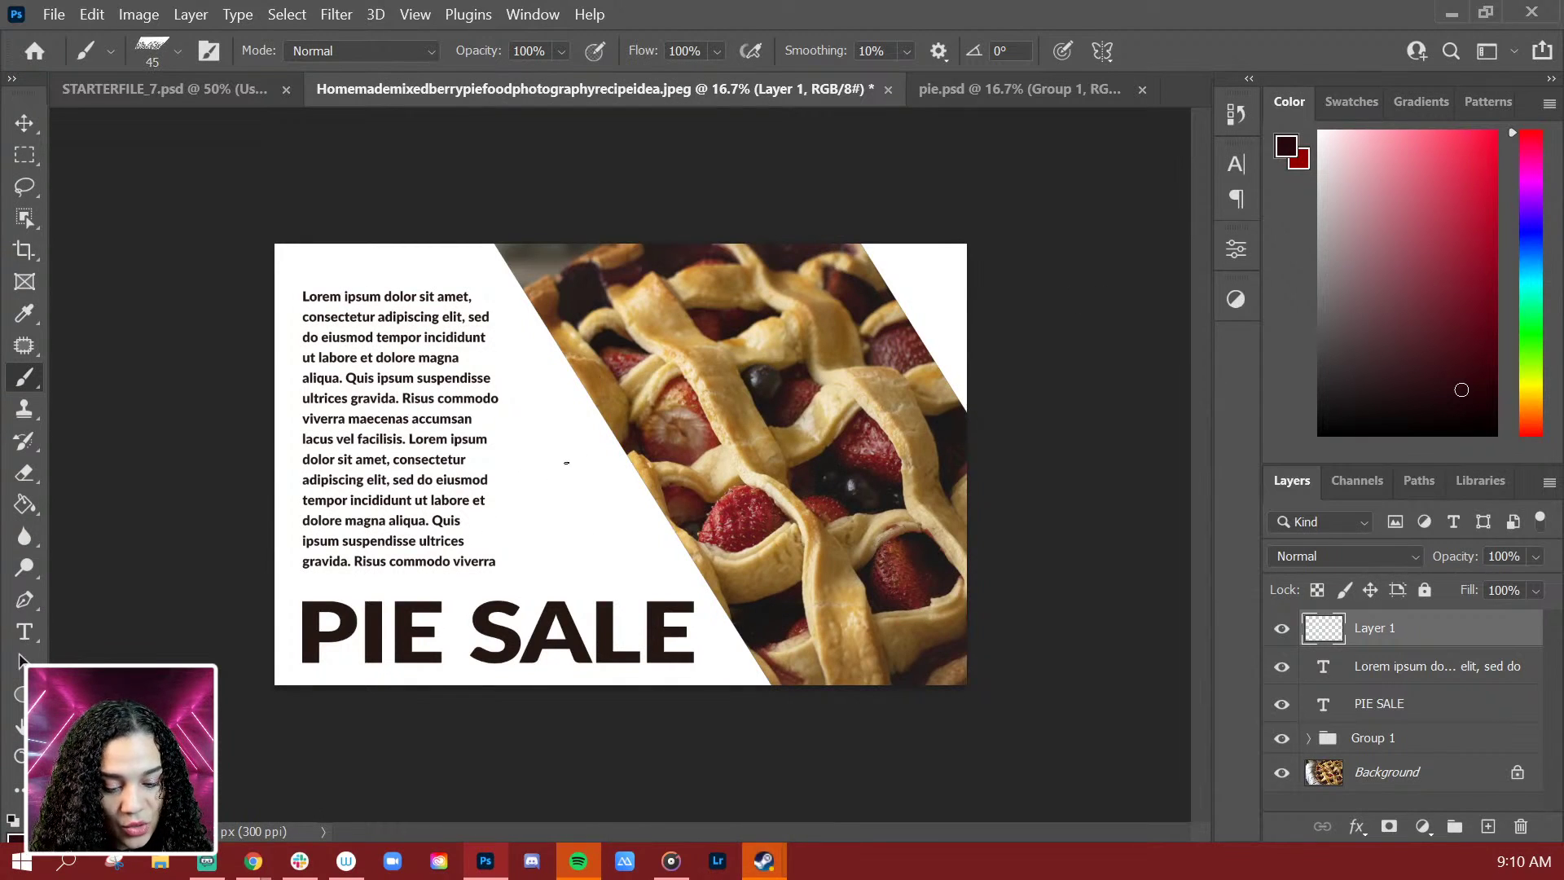
Step: Sketch a strawberry with leaves and seeds, plus a second berry beside it, in the white space between the paragraph and the photo
drag(543, 537, 566, 543)
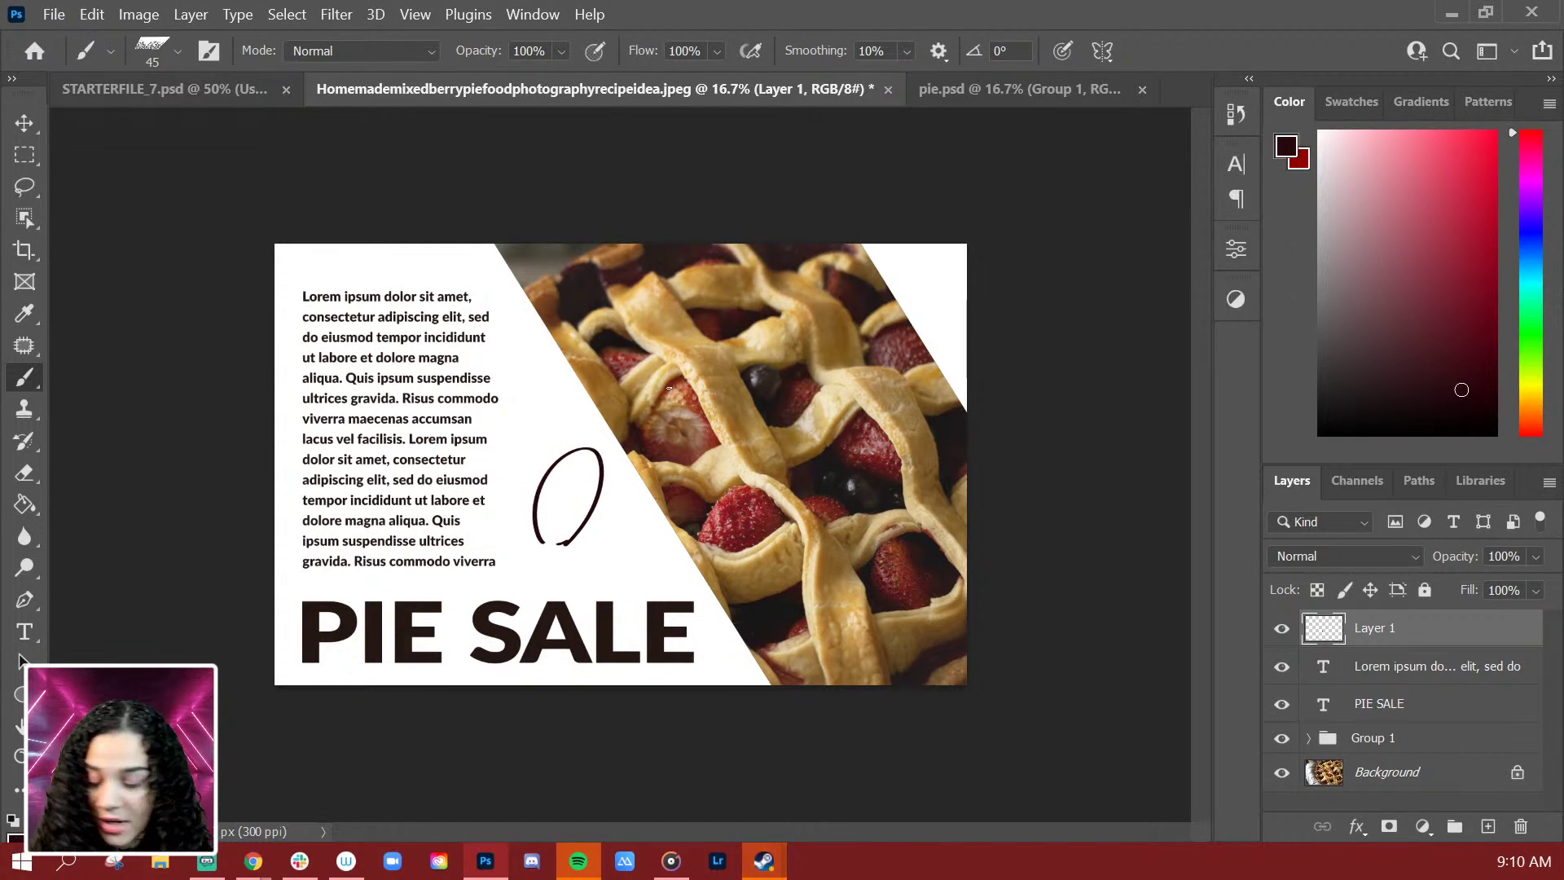
key(ctrl+z)
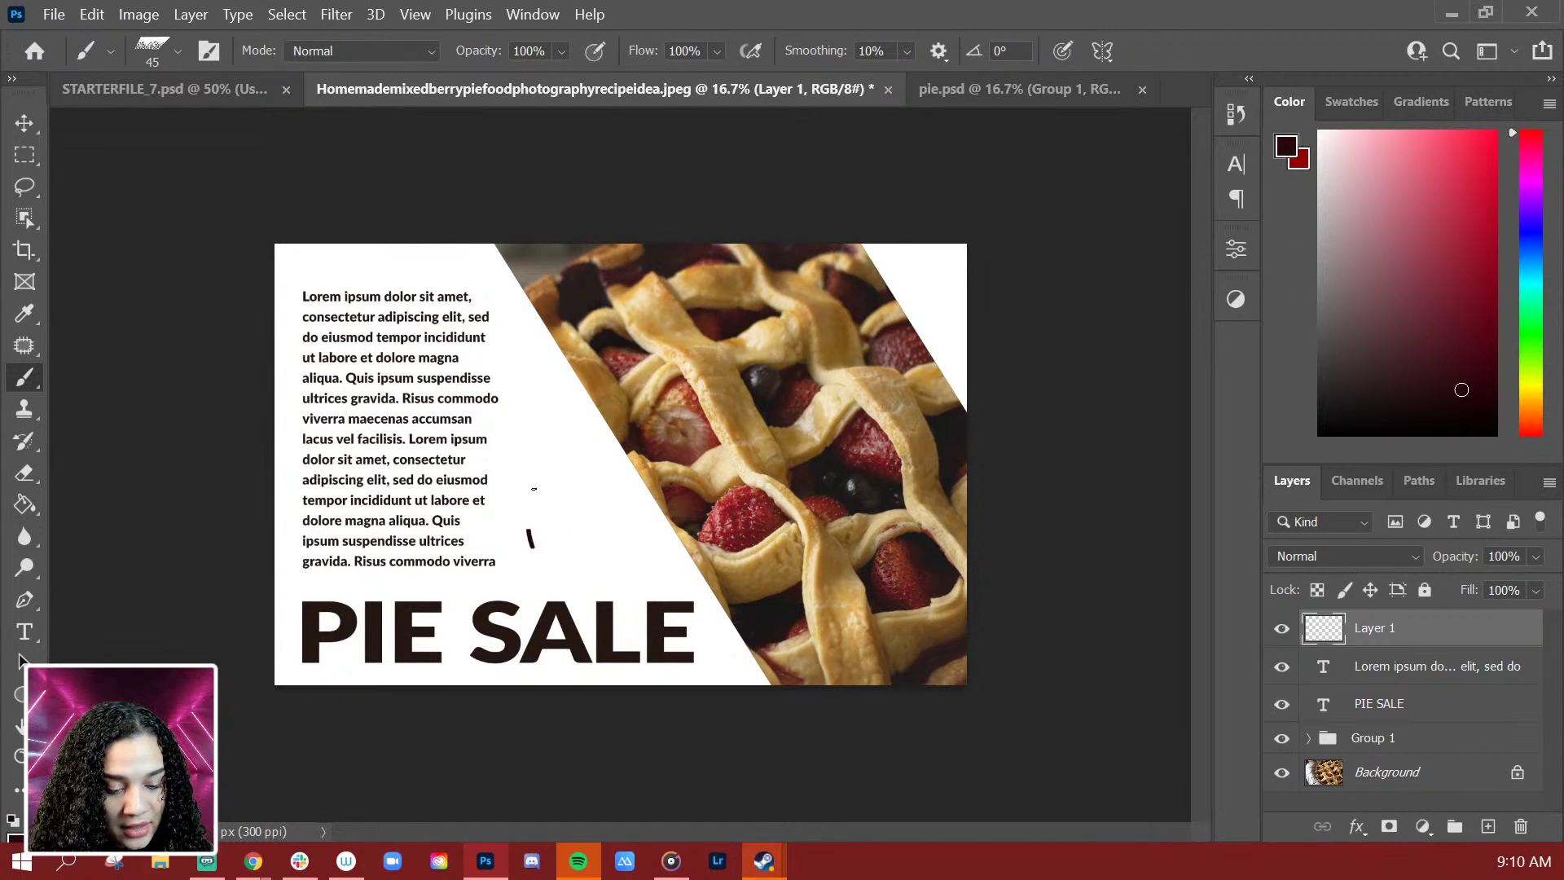
mouse_move(533, 488)
mouse_down()
mouse_move(579, 464)
mouse_move(631, 522)
mouse_move(544, 548)
mouse_move(588, 547)
mouse_move(625, 513)
mouse_up()
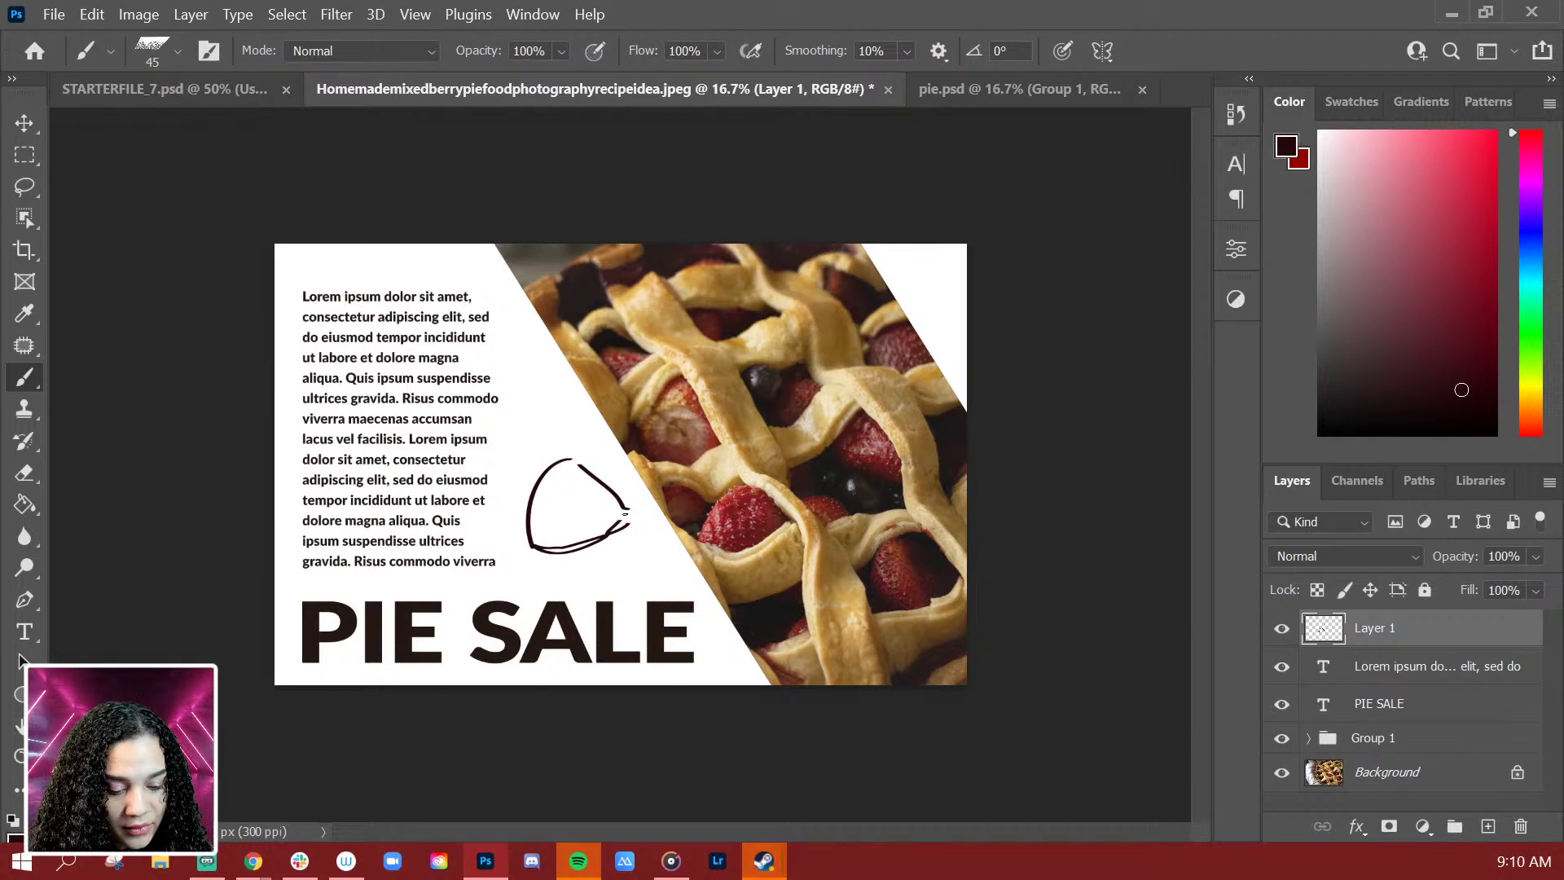
mouse_move(566, 464)
mouse_down()
mouse_move(603, 501)
mouse_move(615, 468)
mouse_up()
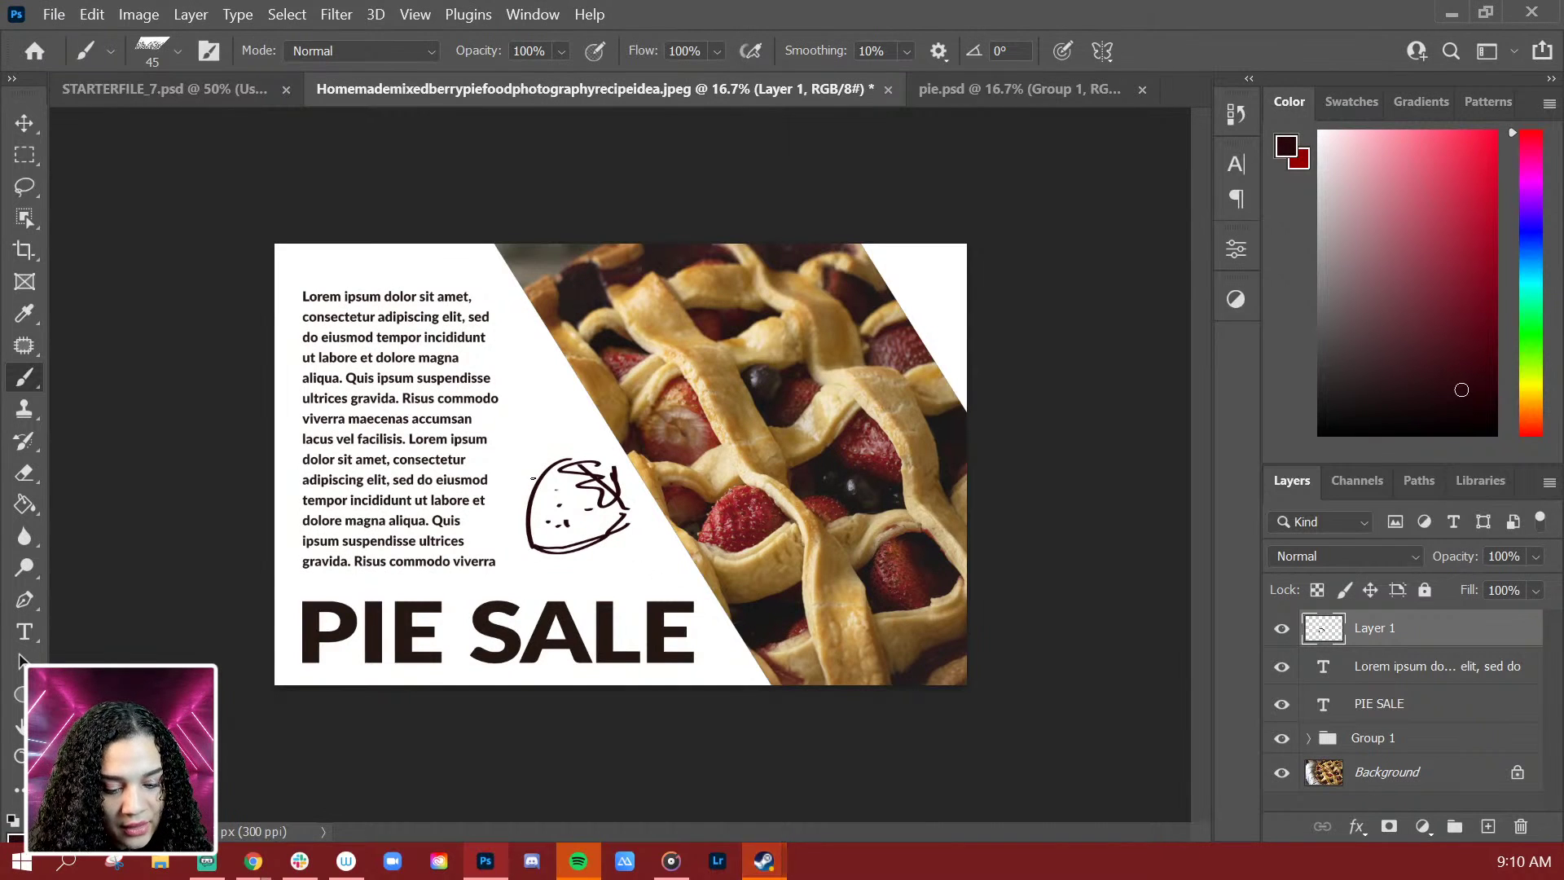
mouse_move(539, 477)
mouse_down()
mouse_move(486, 526)
mouse_move(528, 551)
mouse_move(490, 491)
mouse_move(578, 522)
mouse_up()
Step: Scale the berry sketch down slightly above the headline and draw a small doodle in the white corner triangle beyond the photo
key(ctrl+t)
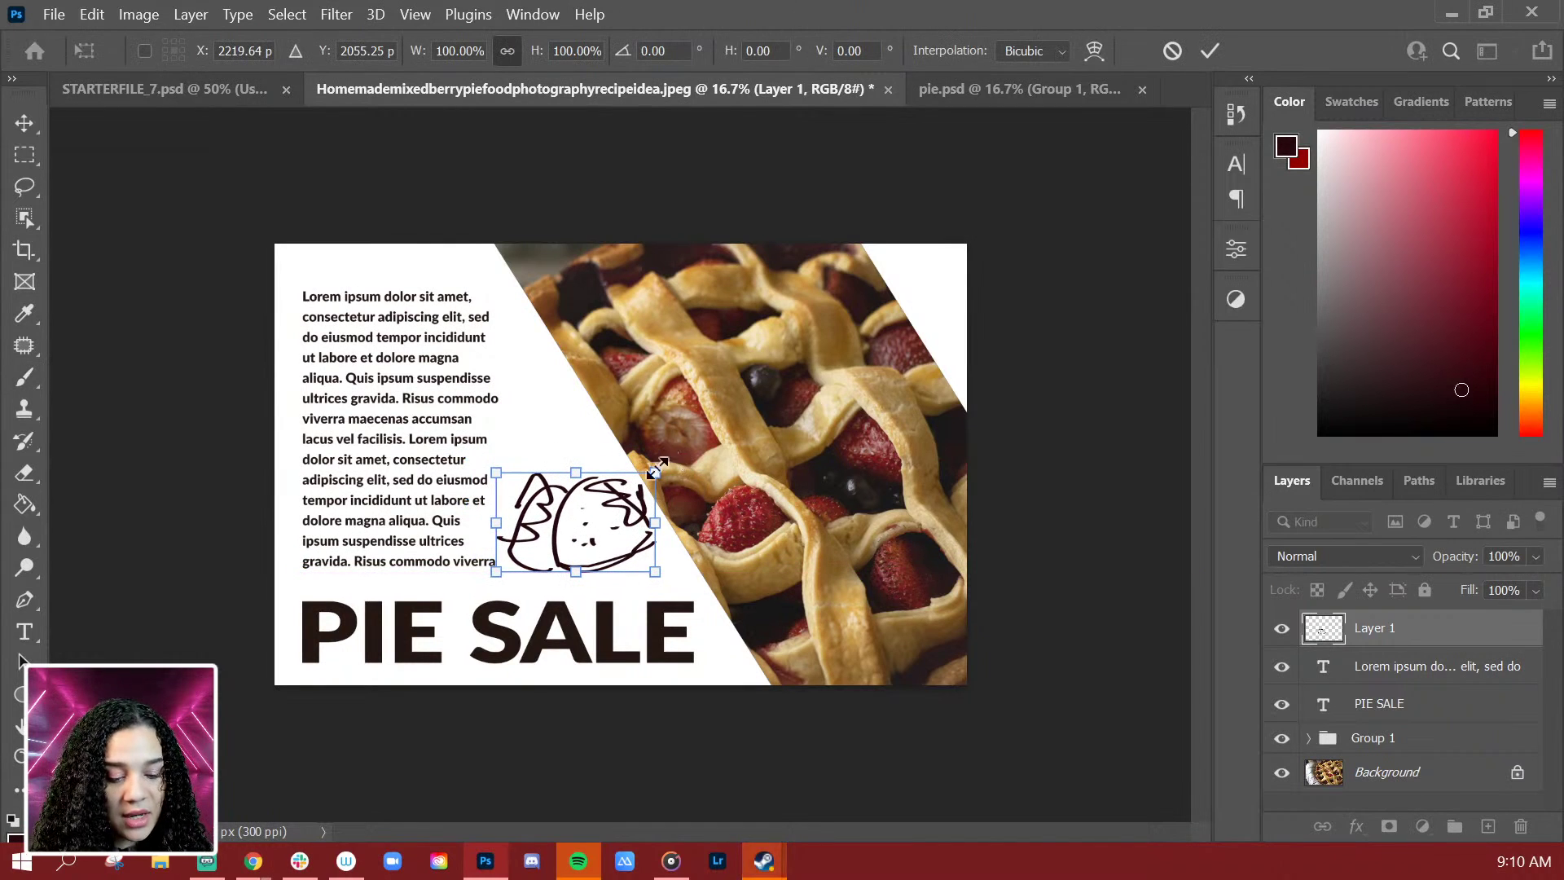
drag(655, 472, 643, 480)
key(Return)
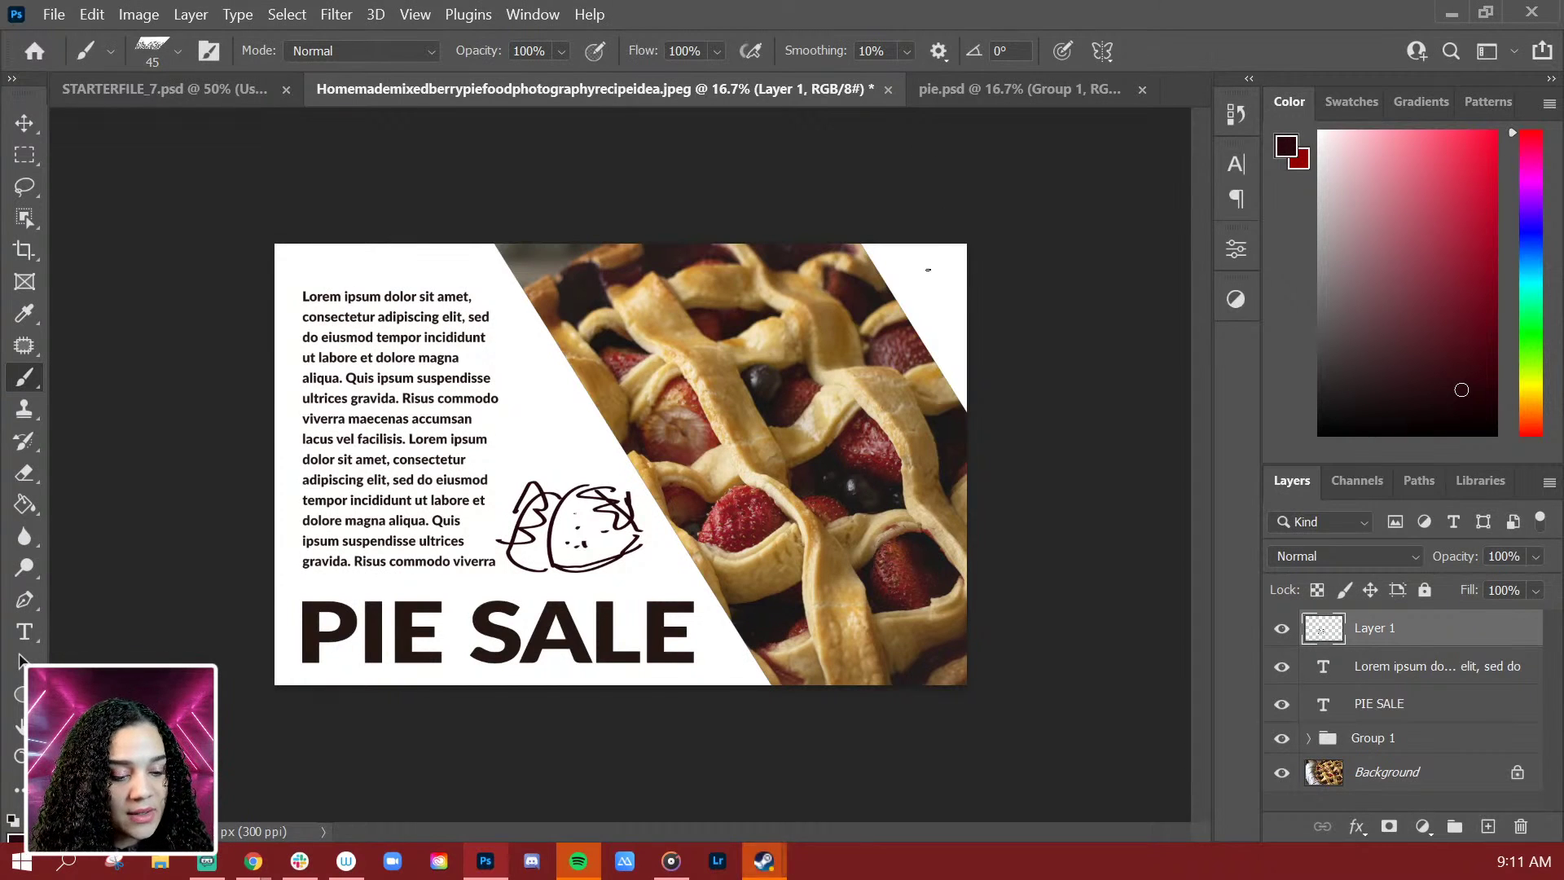
mouse_move(930, 274)
mouse_down()
mouse_move(937, 263)
mouse_move(933, 298)
mouse_up()
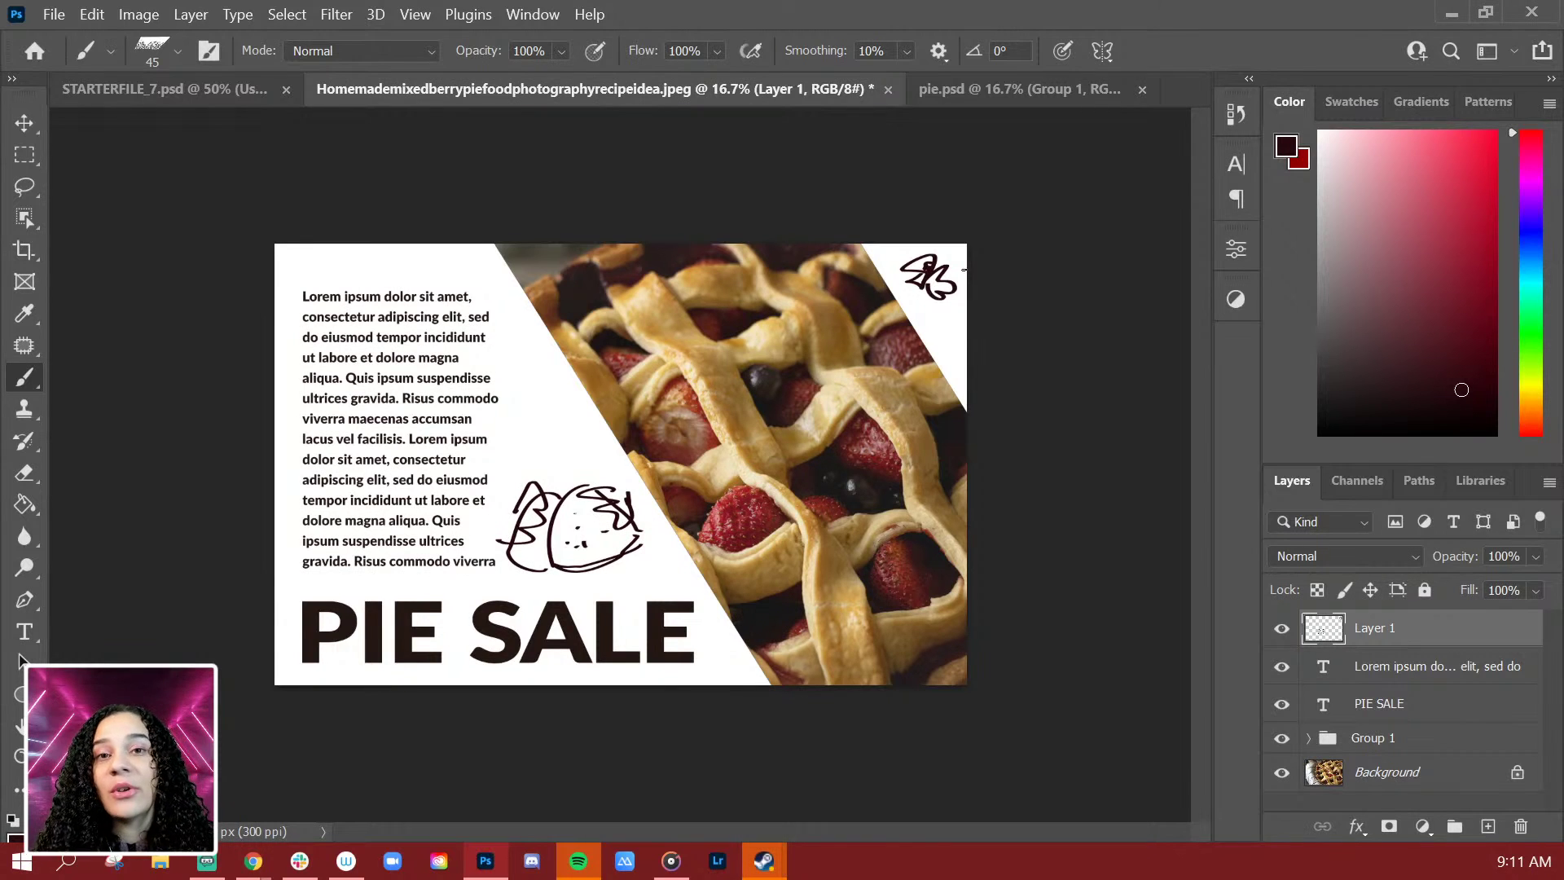
Step: Unlock the Background layer and try the Object Selection tool on two filling gaps in the lattice crust
click(1517, 774)
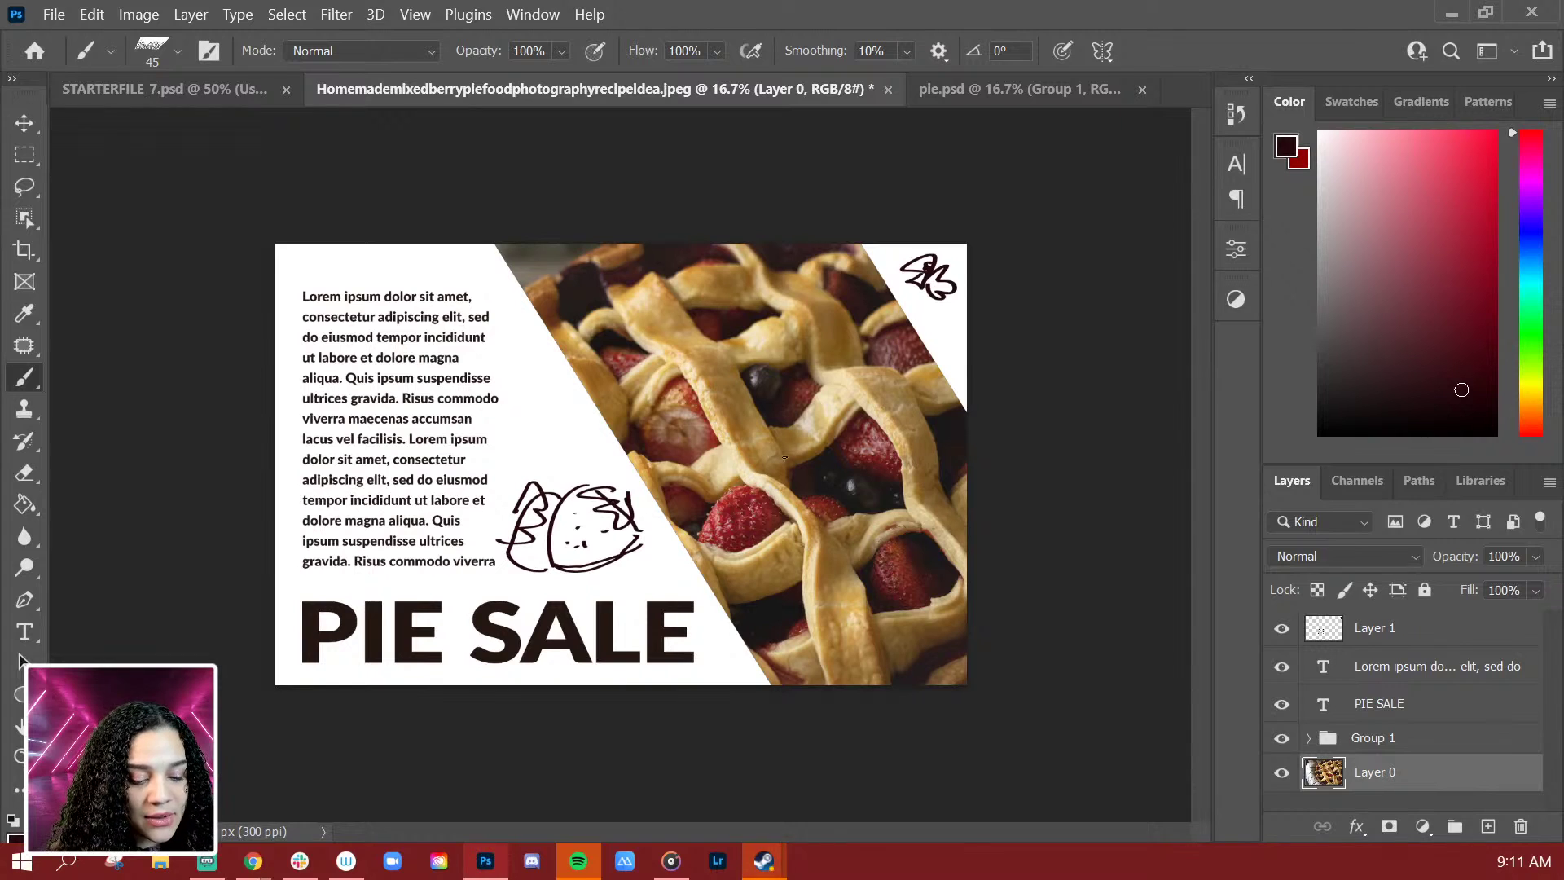
click(25, 218)
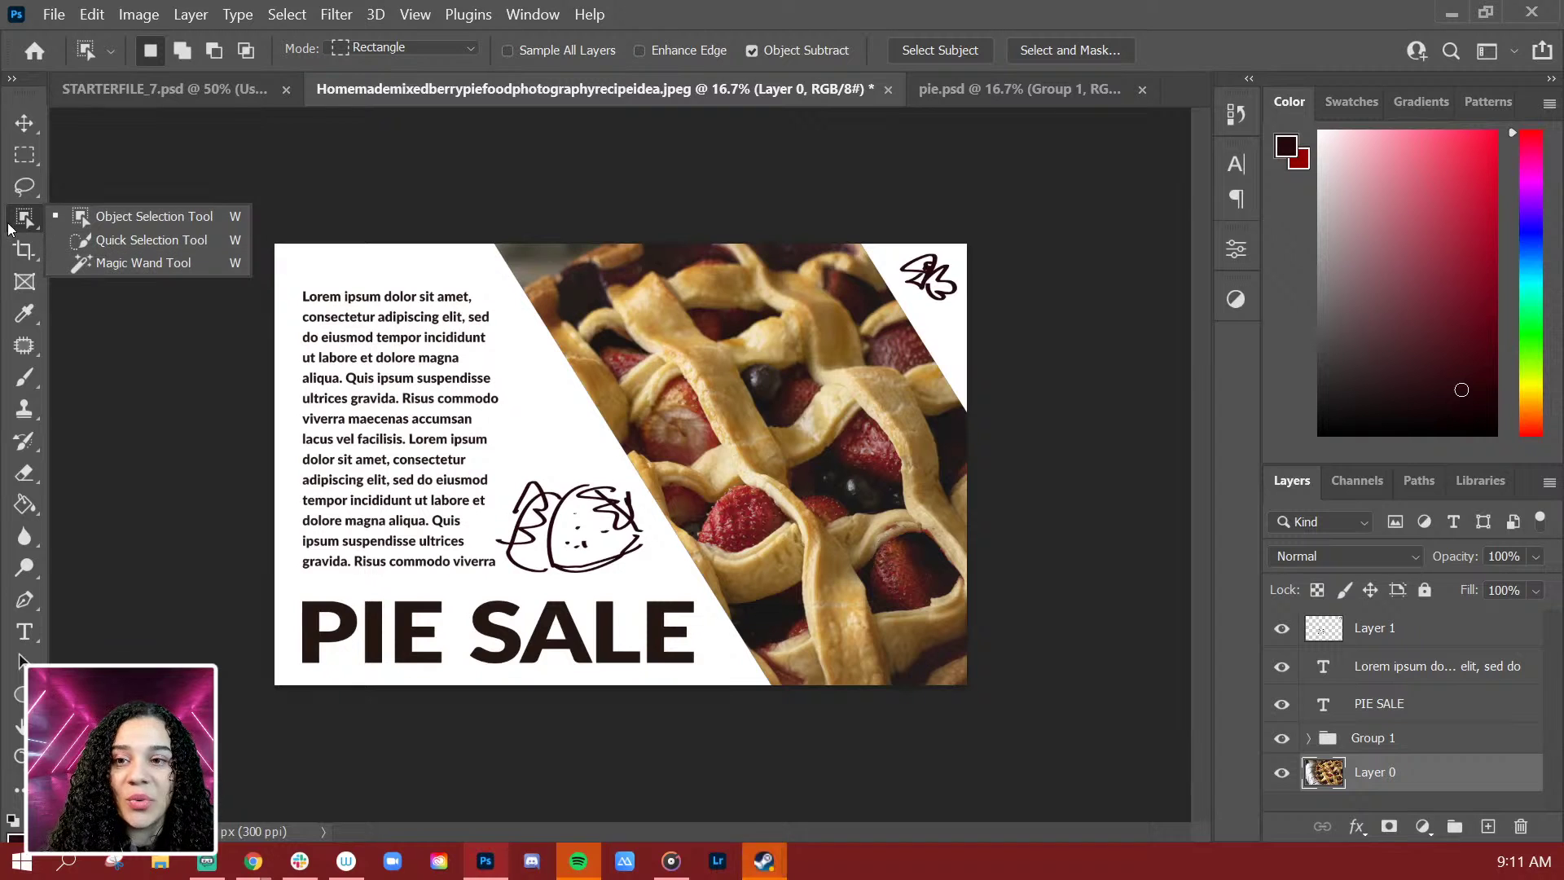
click(92, 227)
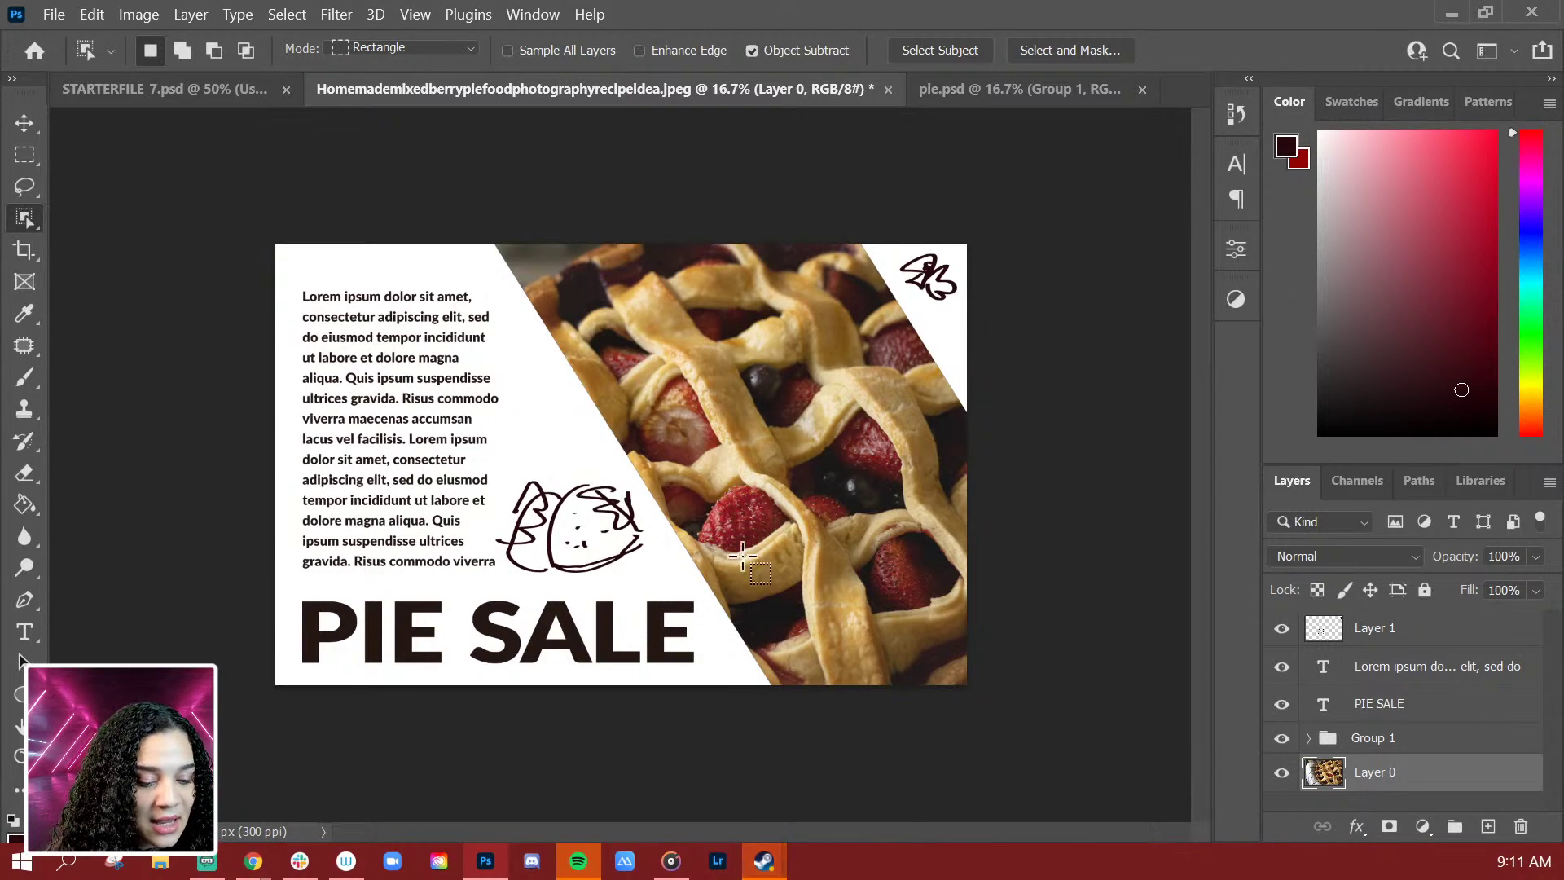
drag(721, 339, 851, 440)
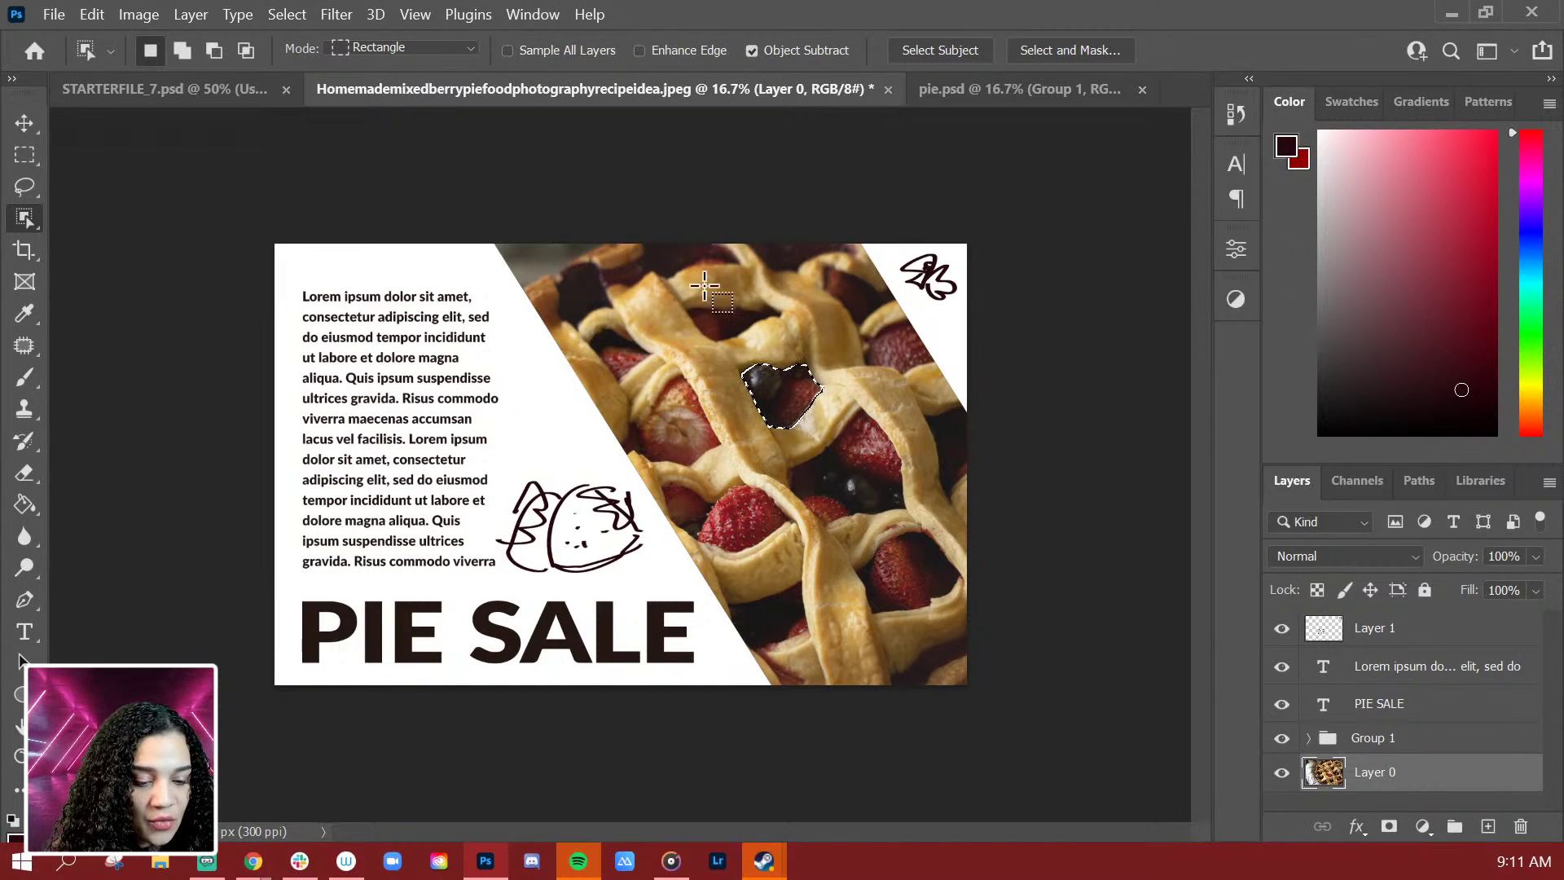
drag(678, 285, 784, 343)
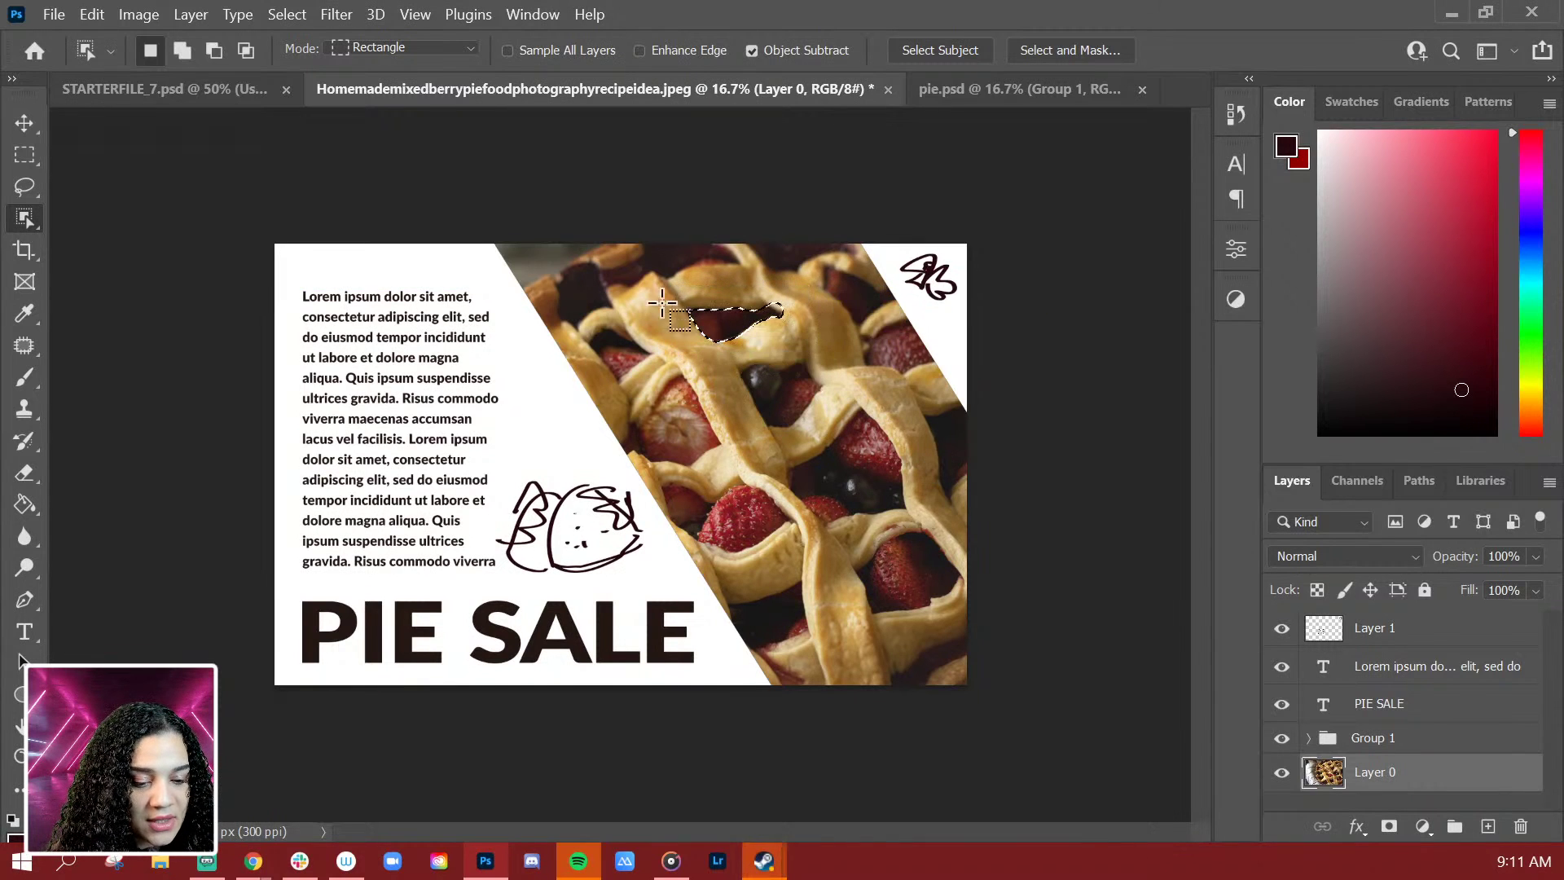
Step: Select the berry filling gaps in the right half of the lattice crust with the Object Selection tool, adding each to the selection
drag(821, 266, 900, 336)
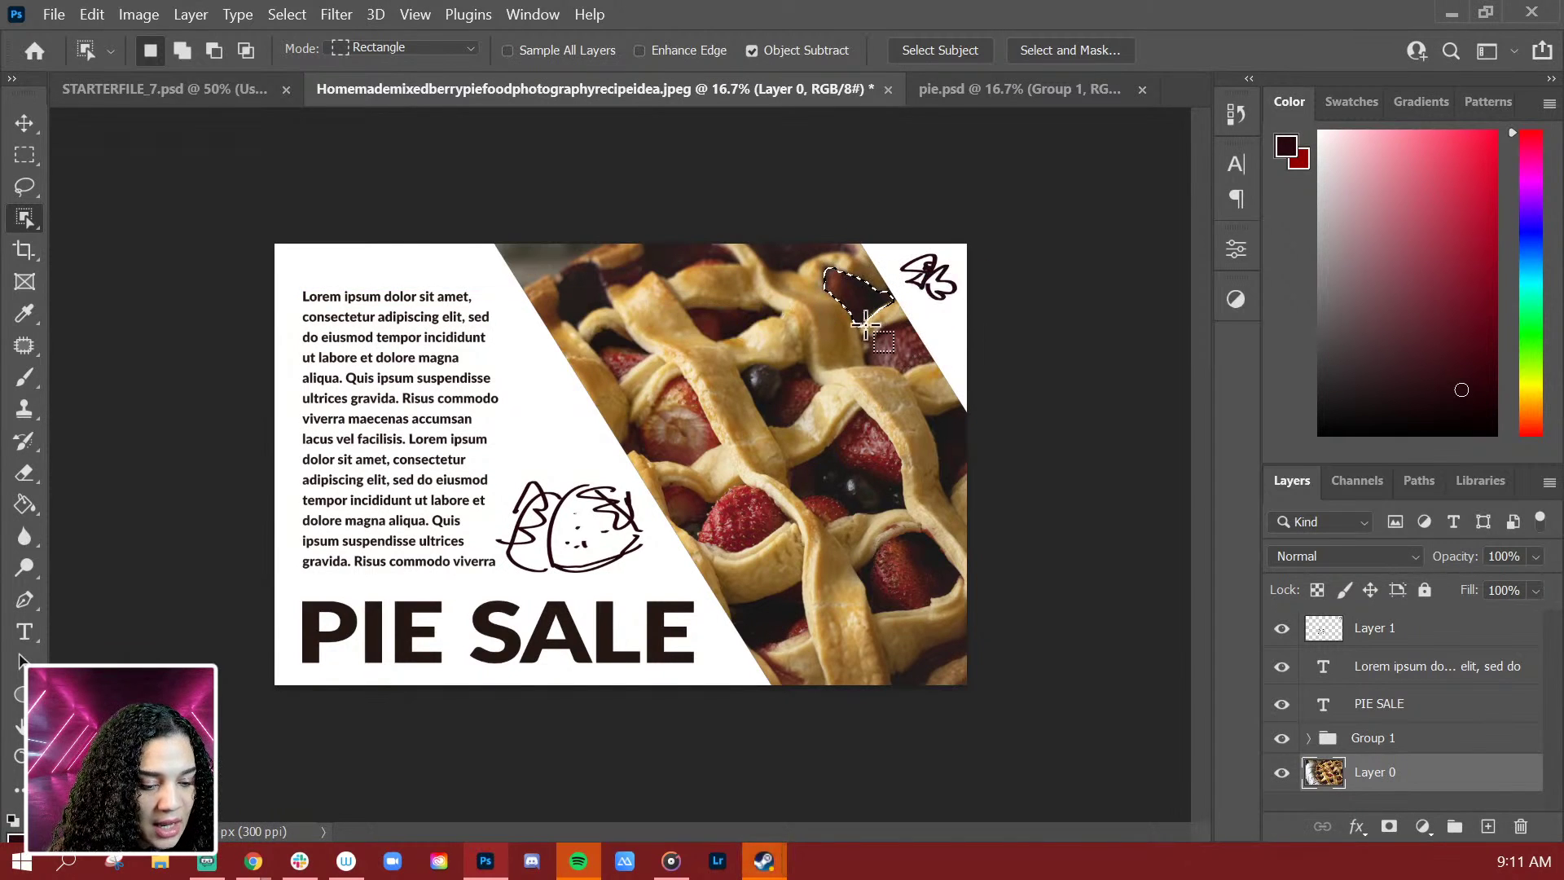
key(shift)
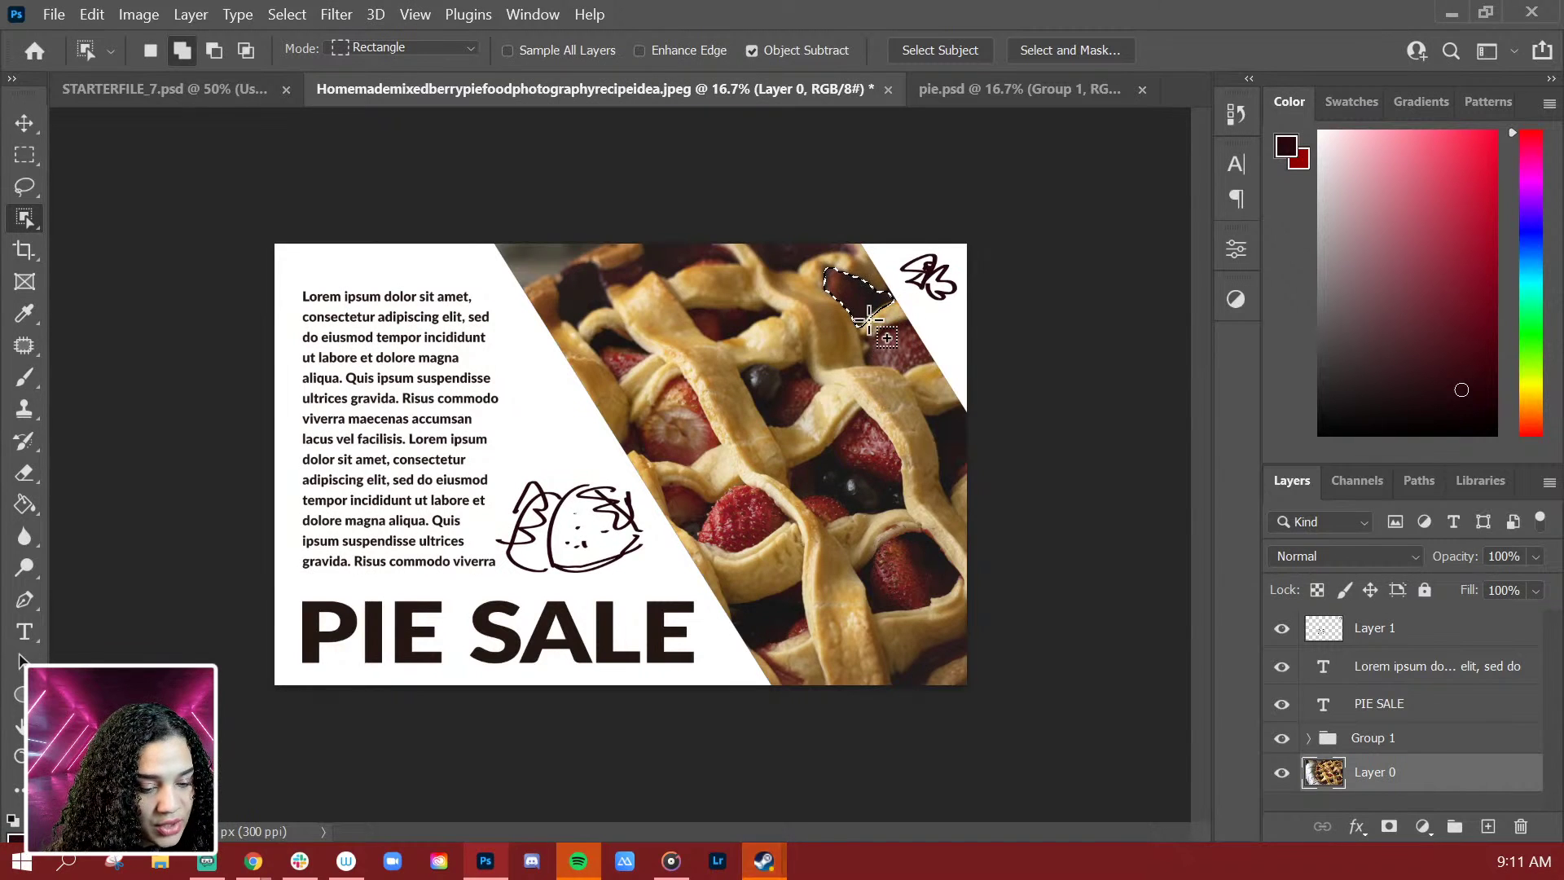
drag(869, 338, 1001, 518)
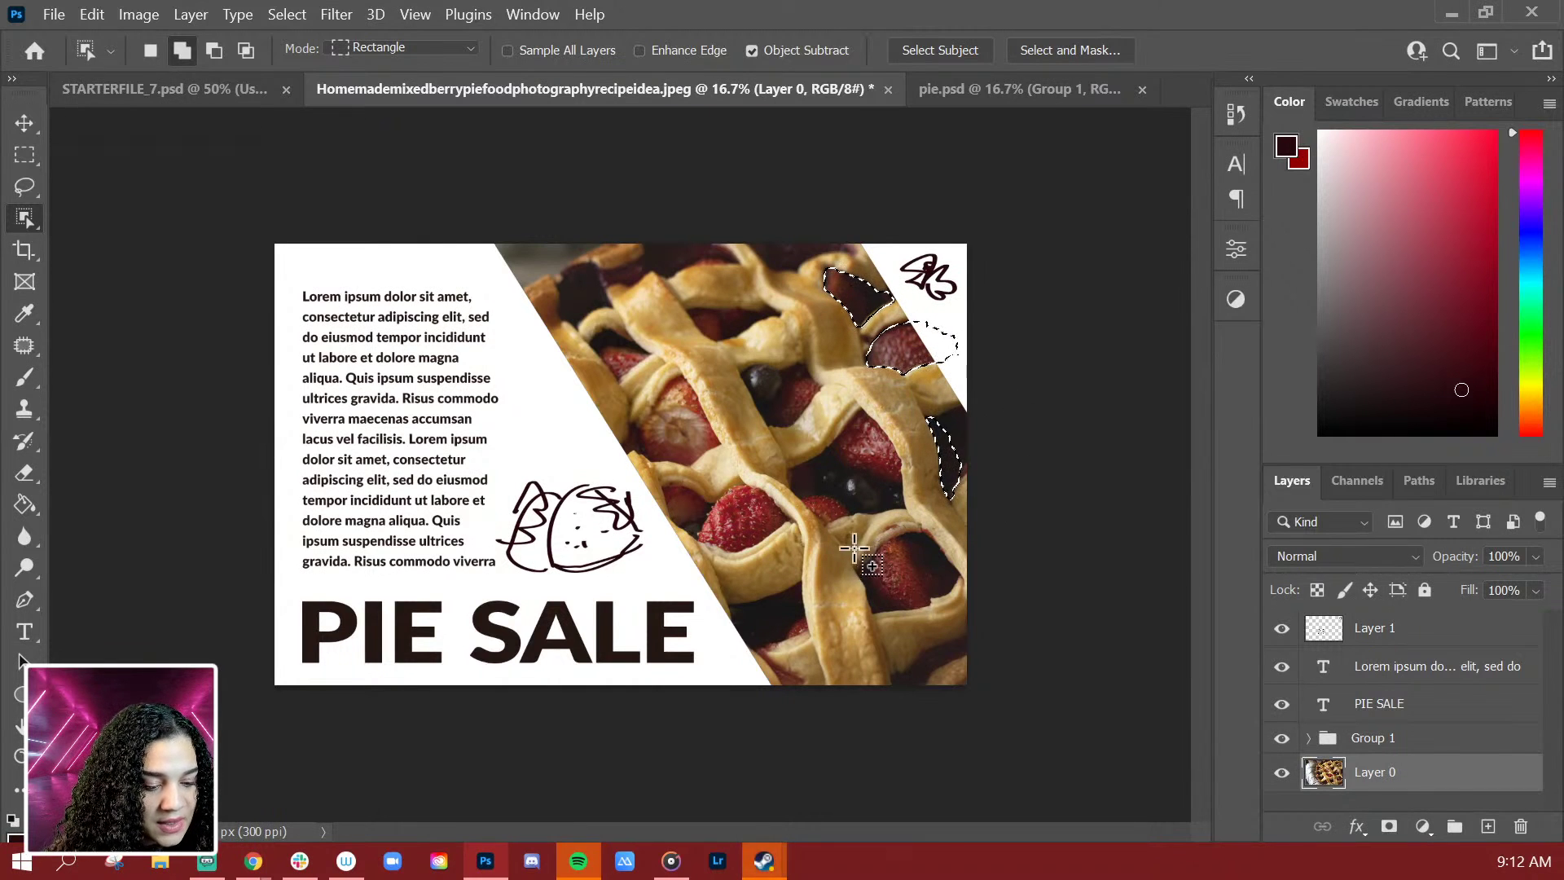
drag(847, 533, 985, 625)
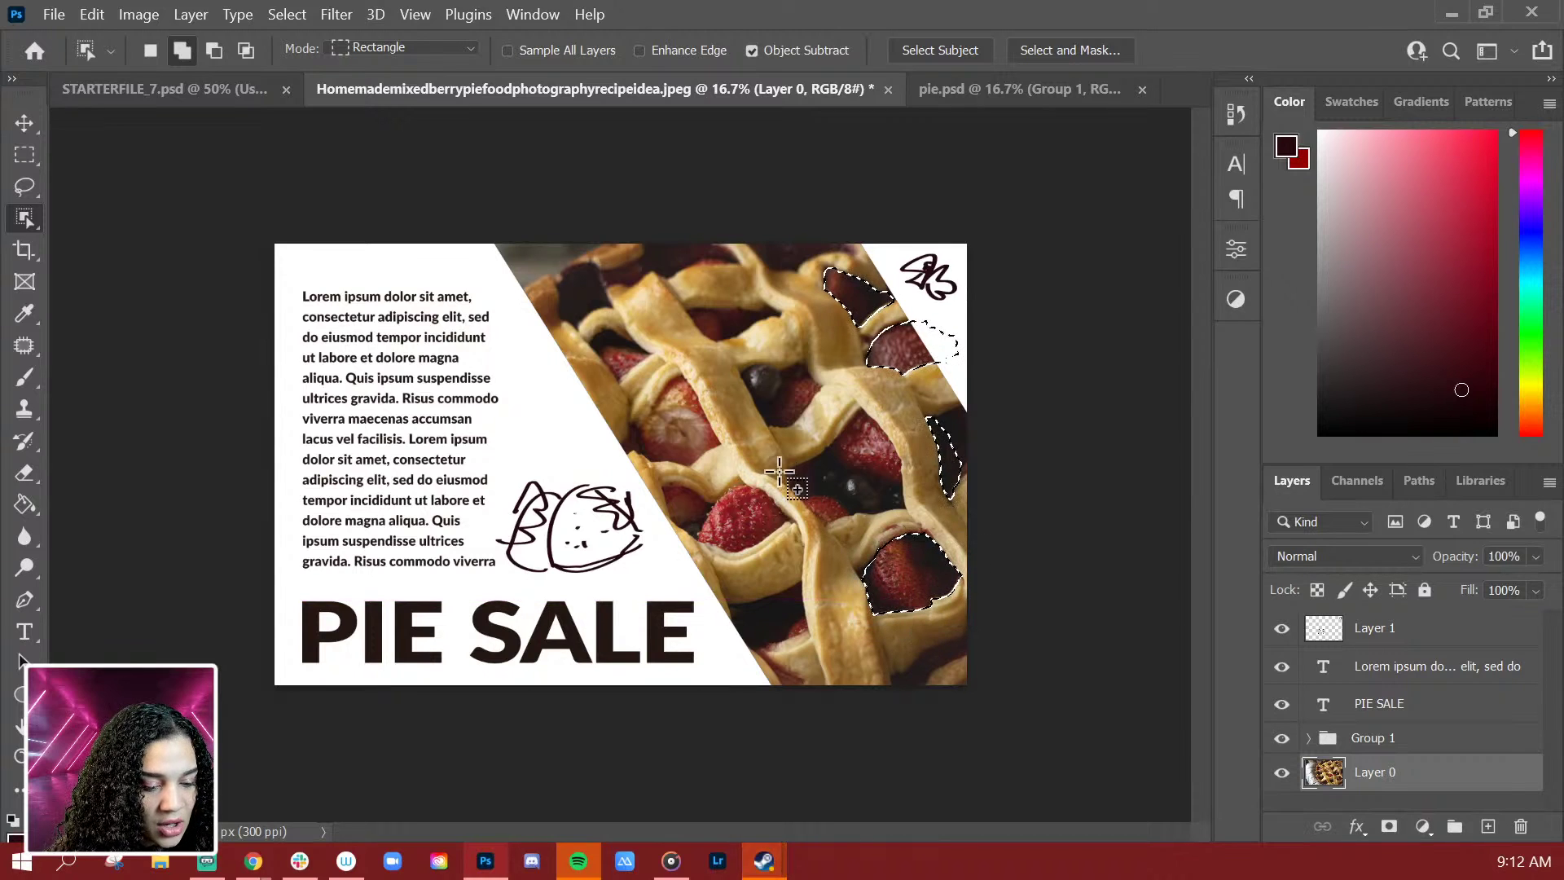
drag(774, 447, 919, 526)
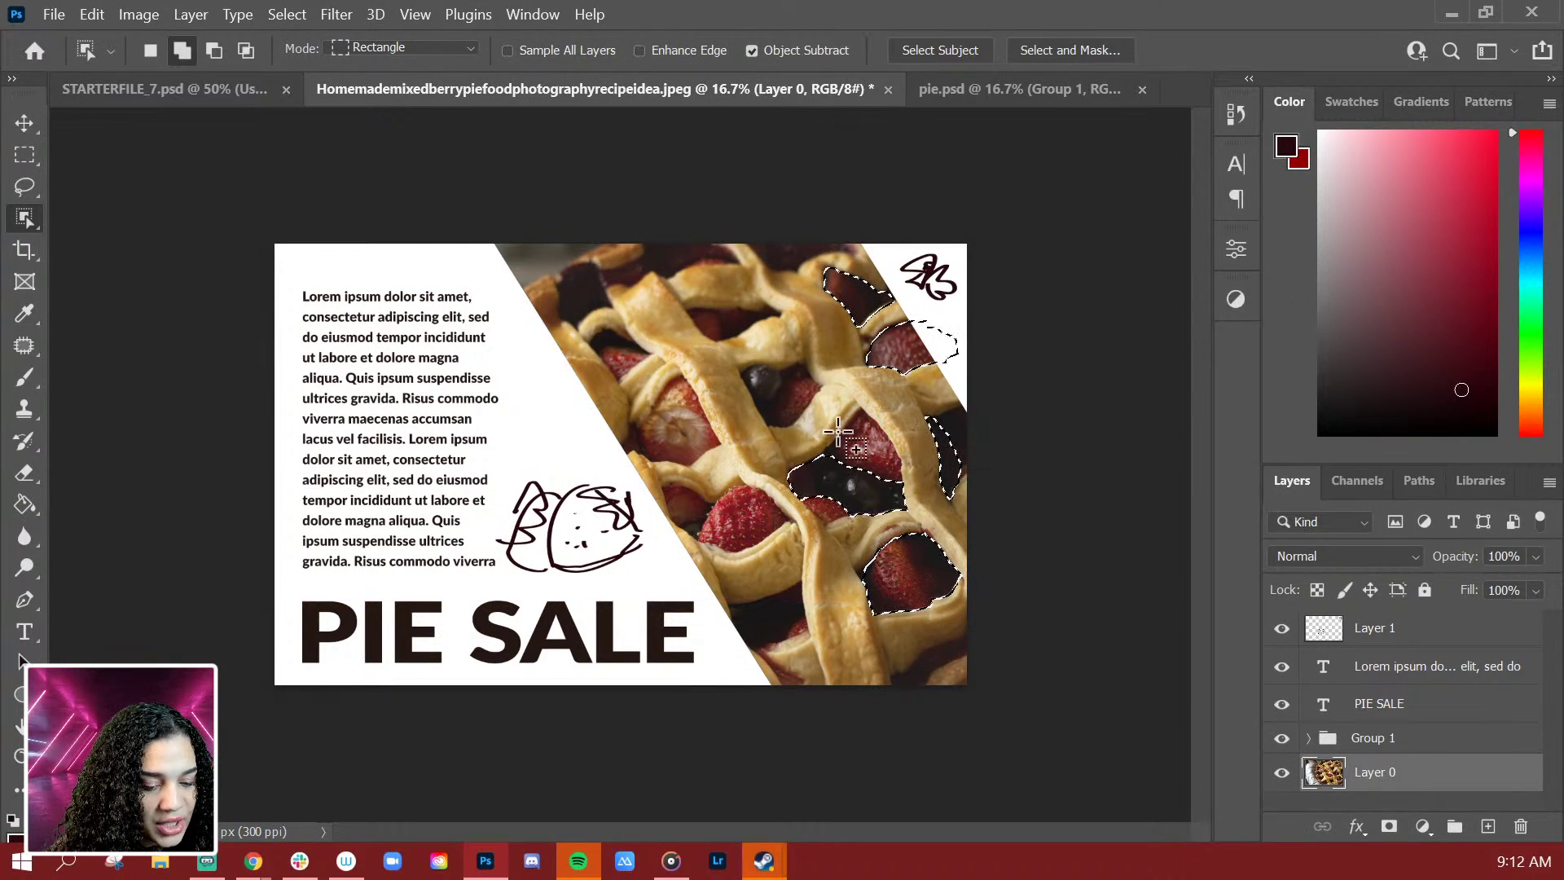
drag(833, 403, 921, 484)
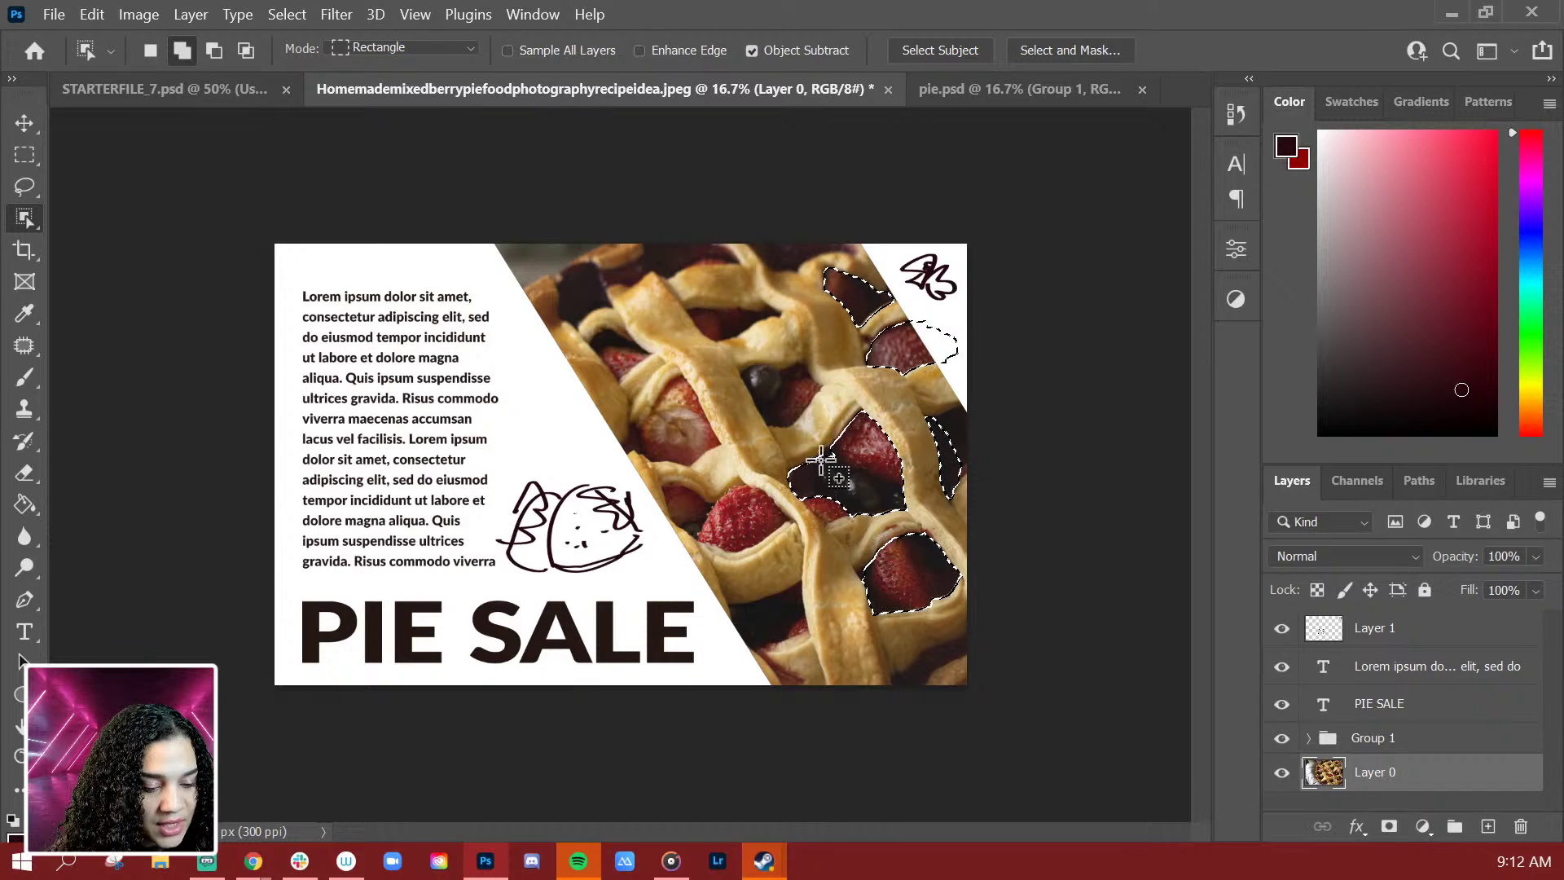
drag(788, 432, 858, 546)
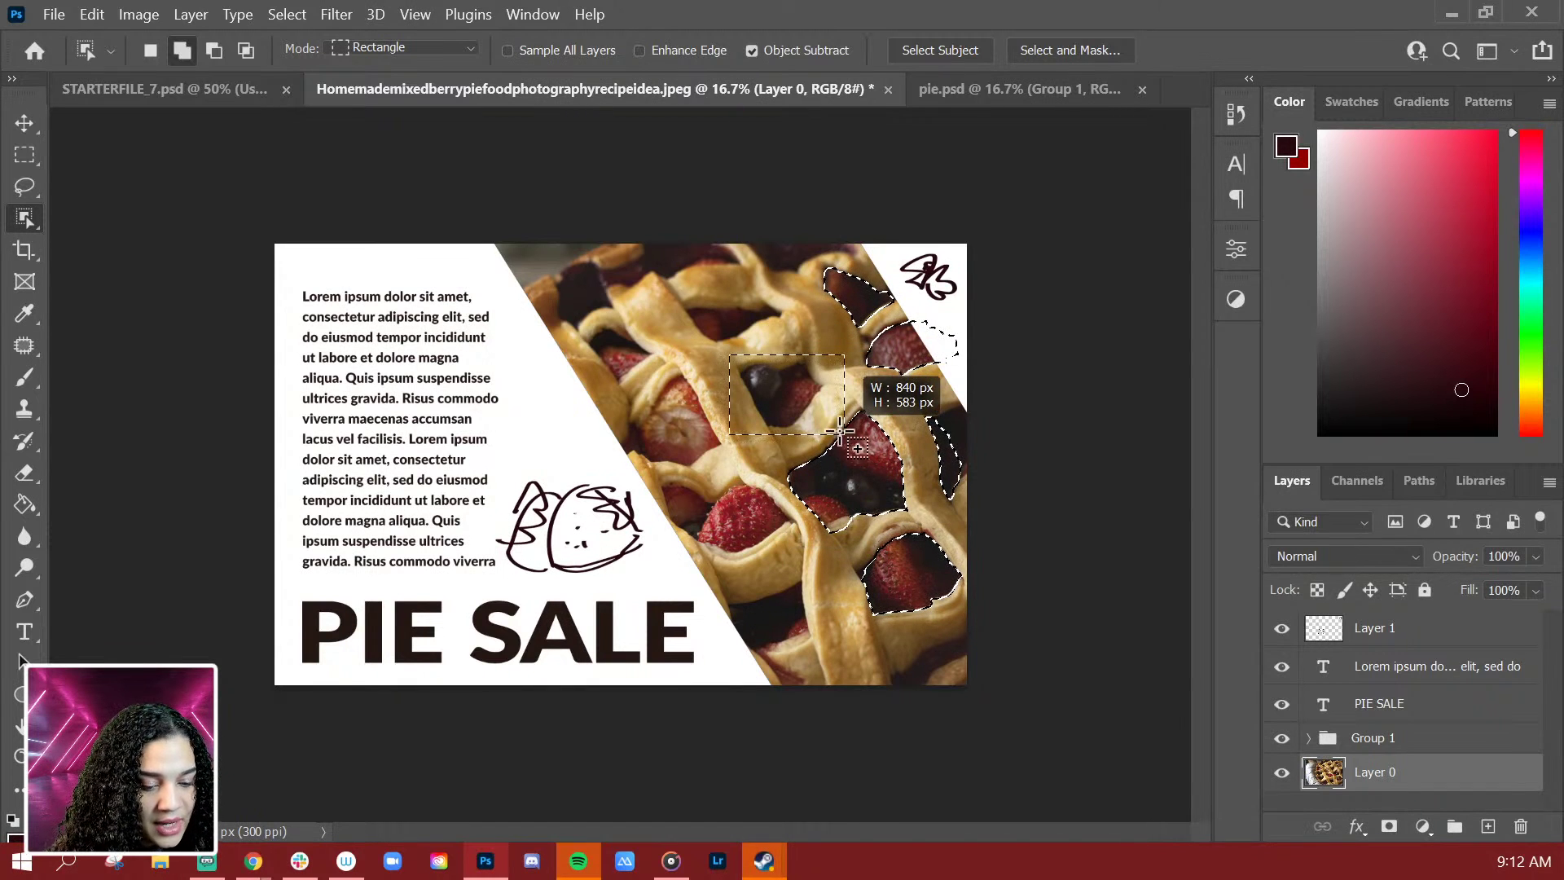
Step: Add the central, upper, left and lower filling gaps of the crust to the object selection
drag(840, 430, 844, 435)
drag(677, 294, 775, 352)
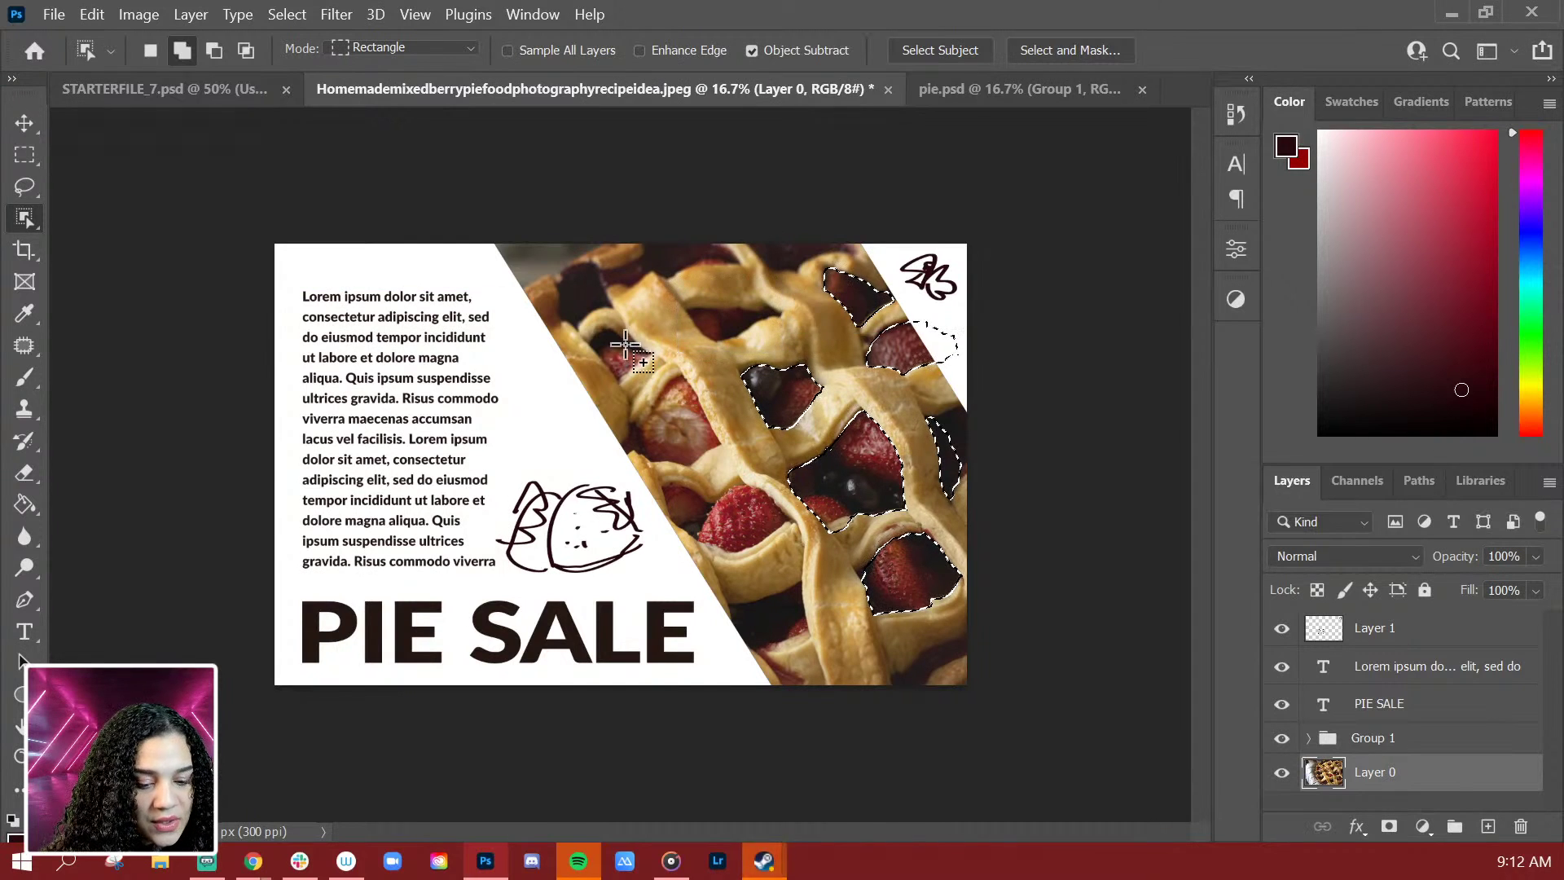
drag(573, 322, 757, 479)
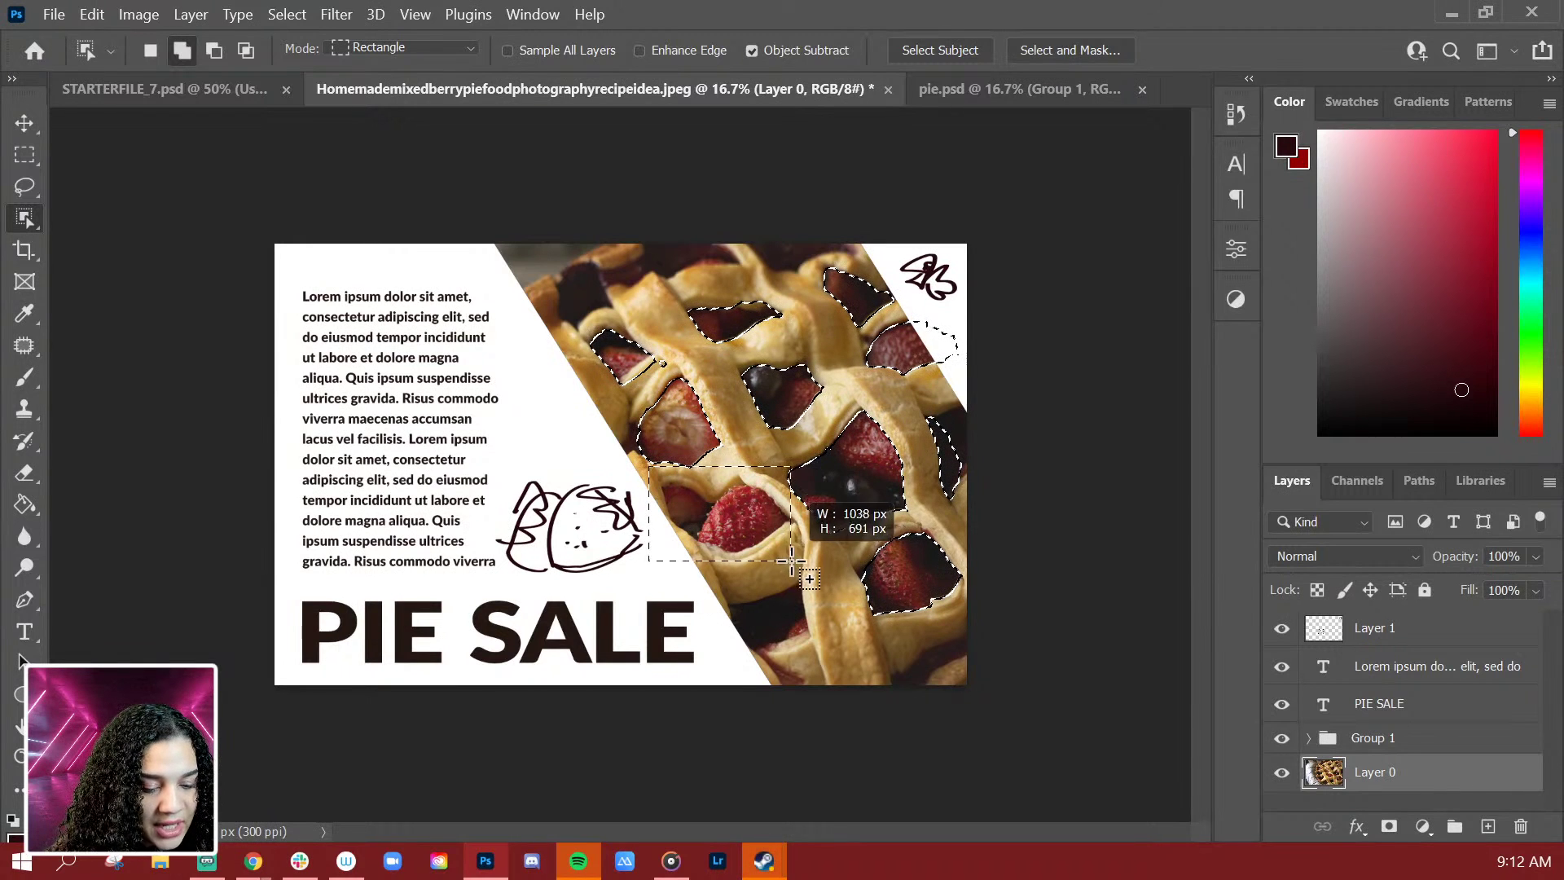
drag(802, 573, 822, 662)
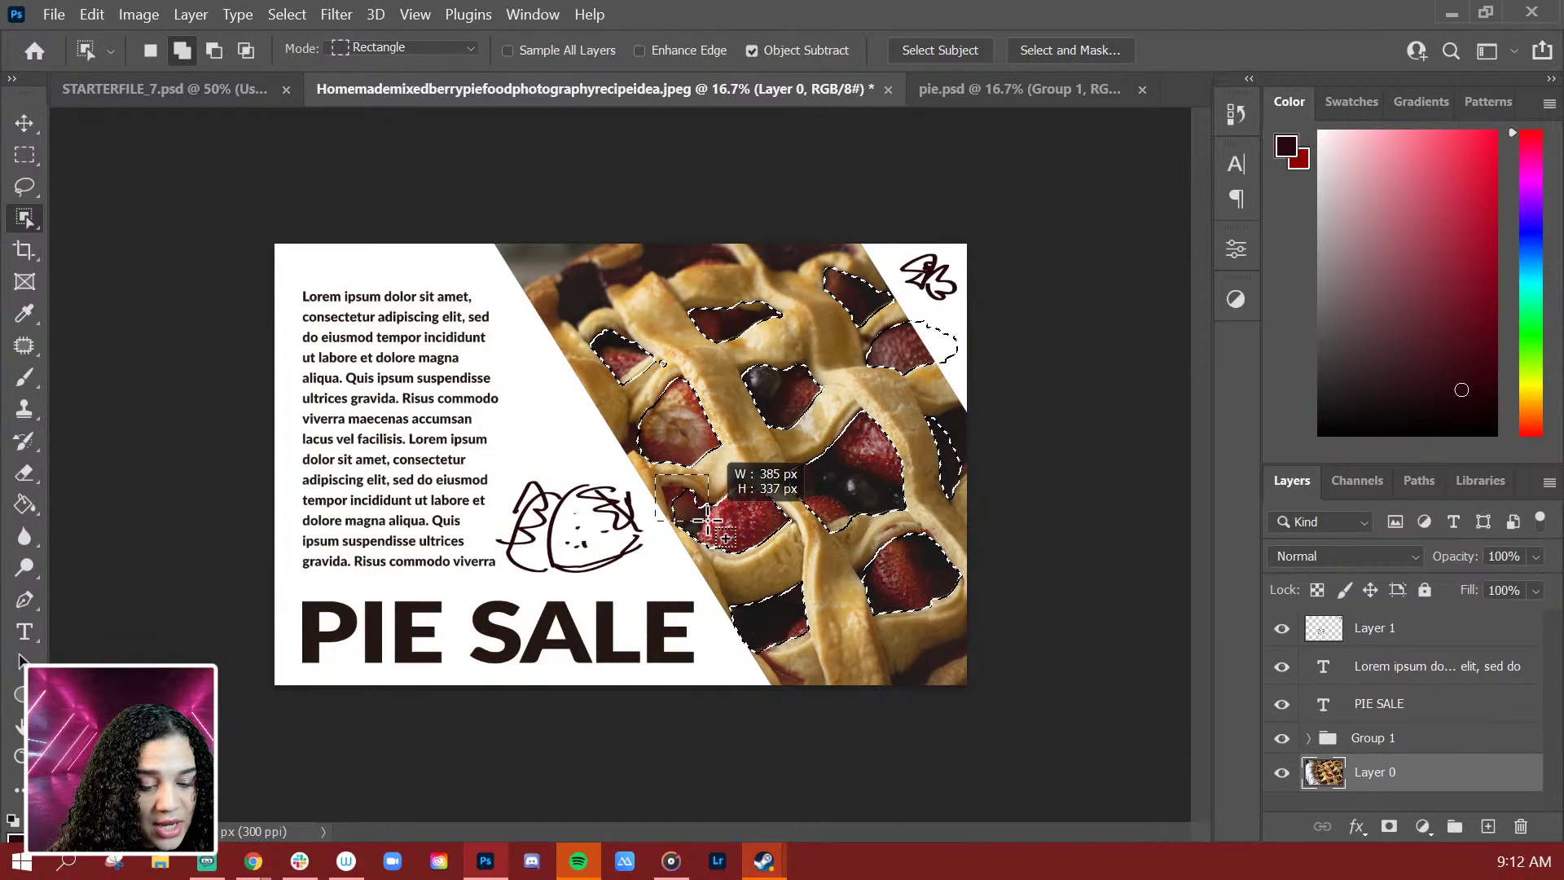
drag(714, 518, 715, 519)
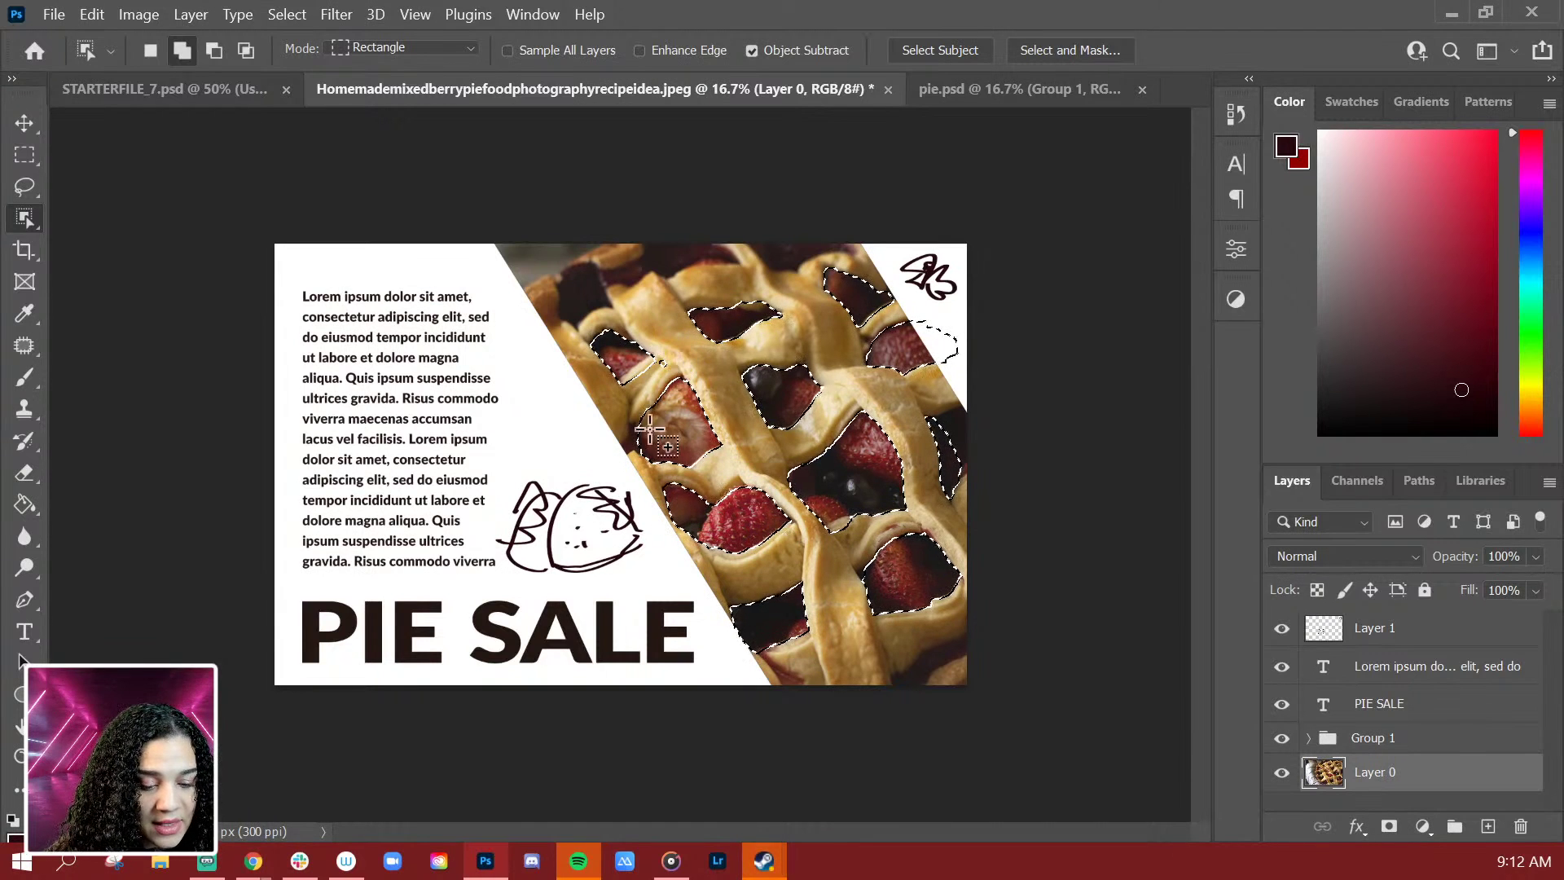
drag(653, 463, 654, 463)
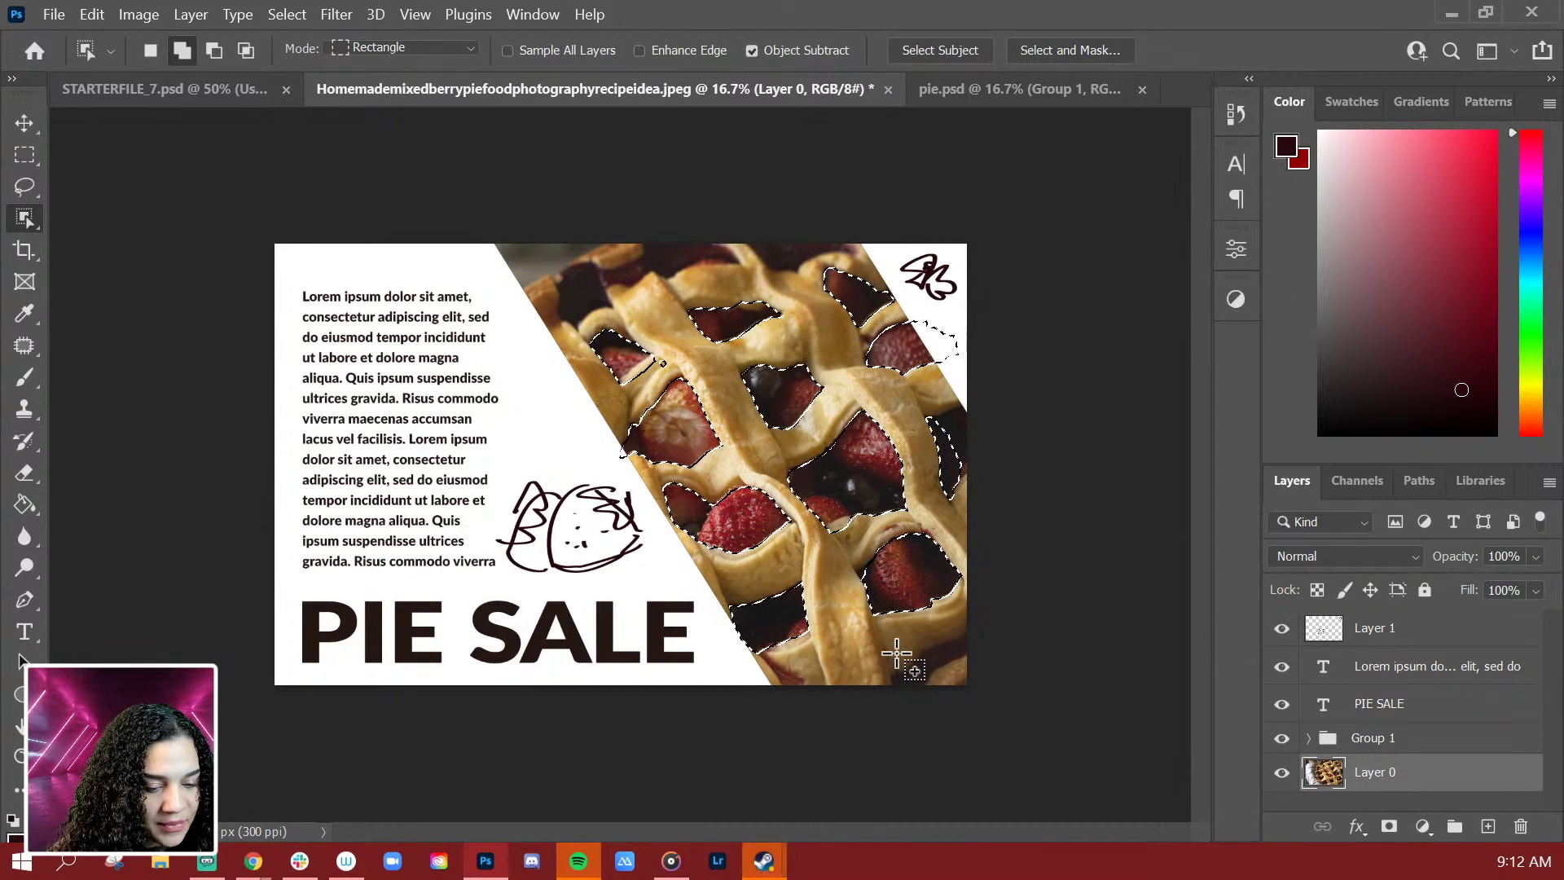
shift+click(619, 338)
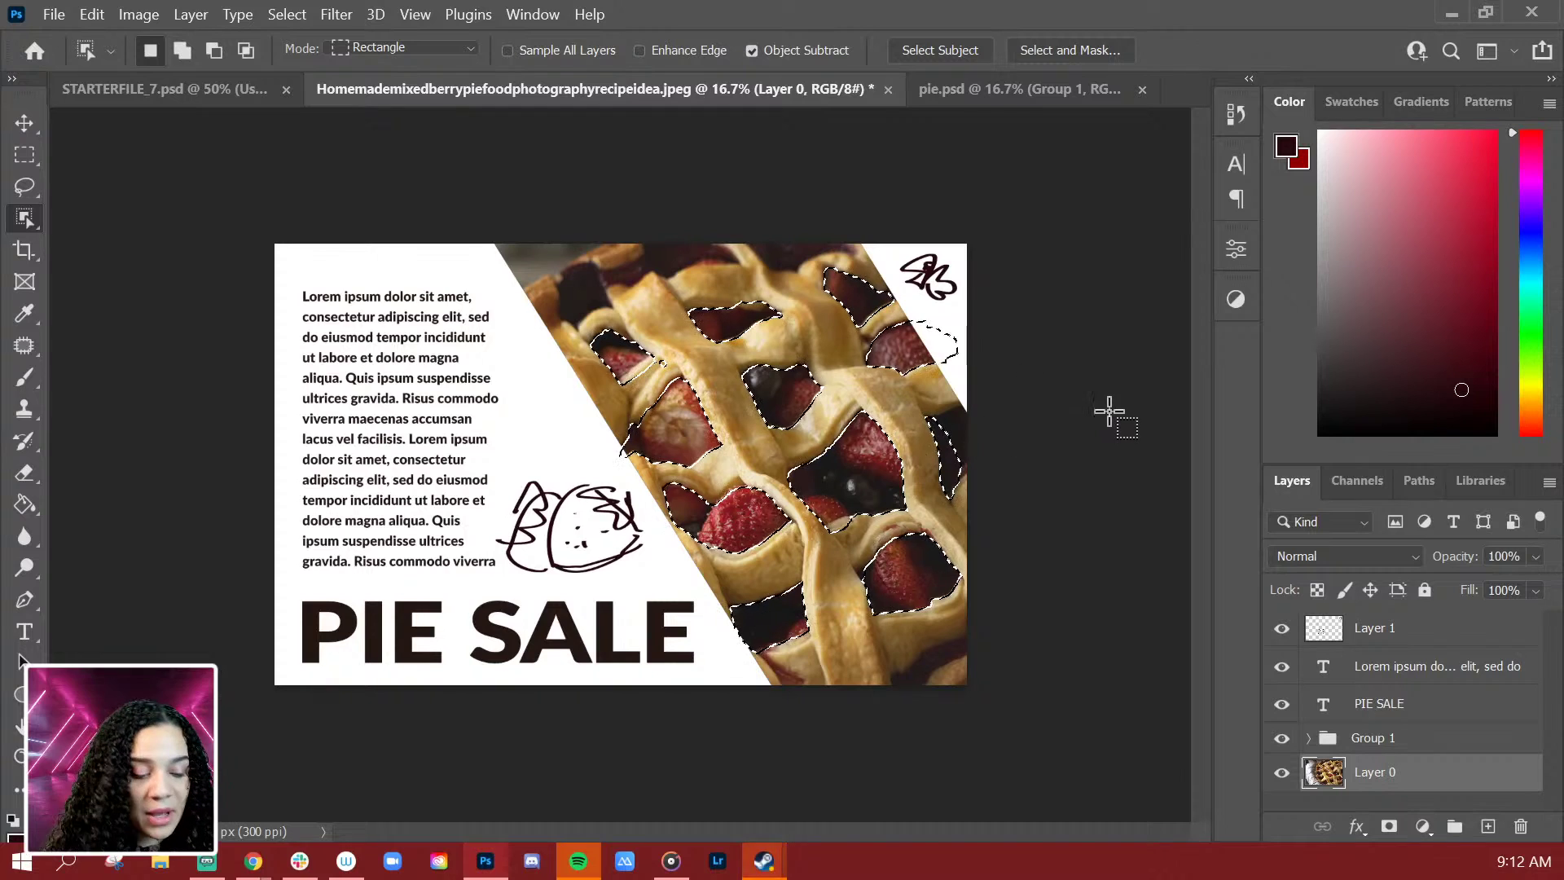
Step: Extend the selection with the Lasso tool over the filling gap cut off by the photo's right edge
key(l)
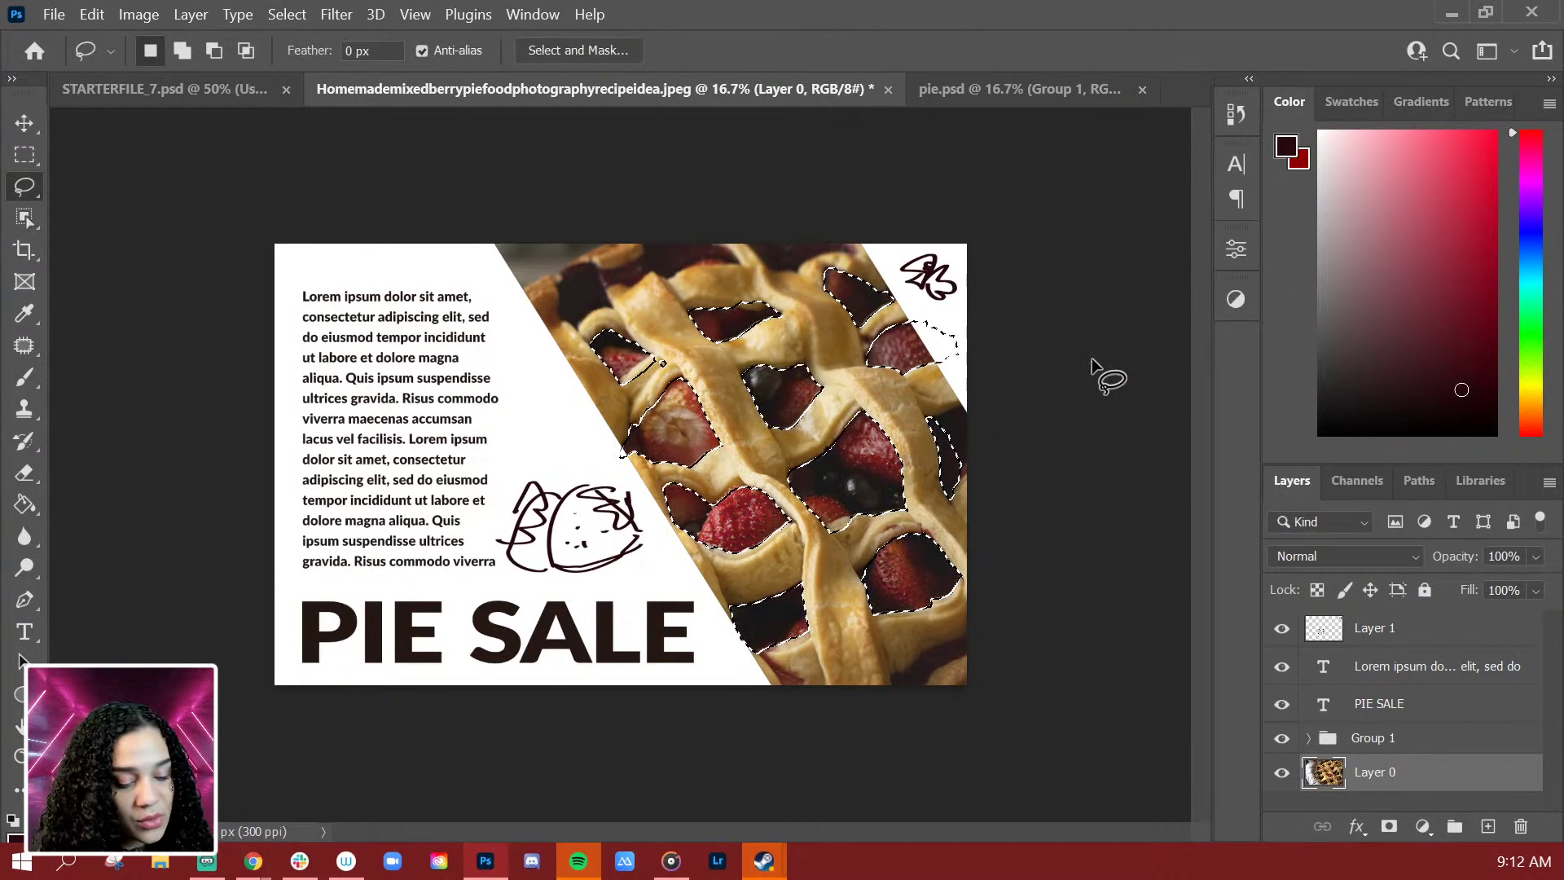
key(alt)
key(shift)
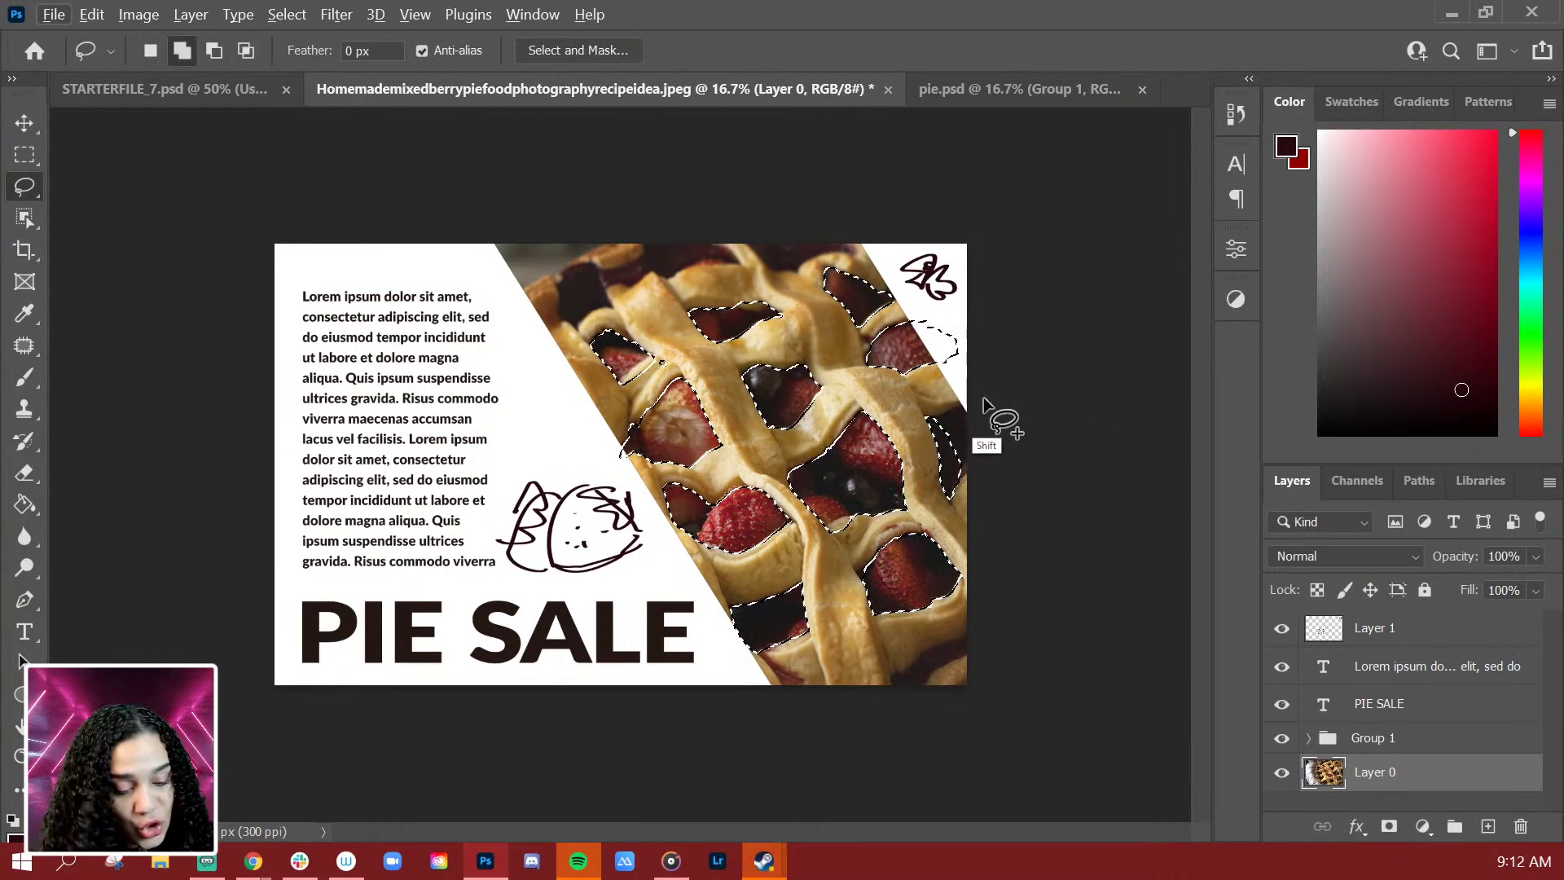
mouse_move(943, 419)
mouse_down()
mouse_move(936, 447)
mouse_move(977, 496)
mouse_move(992, 402)
mouse_move(1042, 407)
mouse_up()
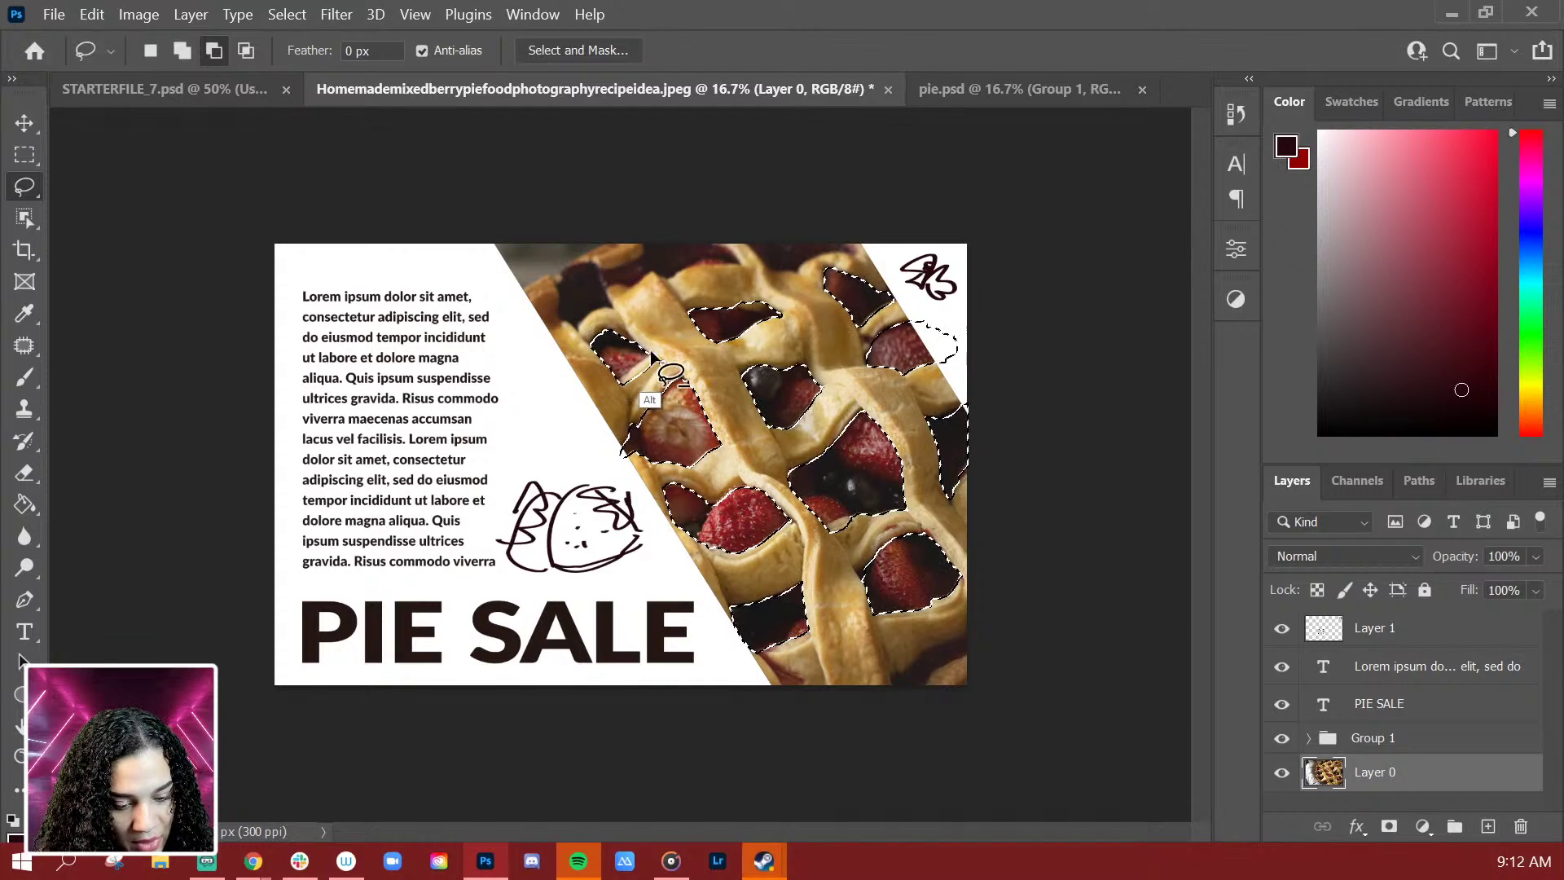
key(alt)
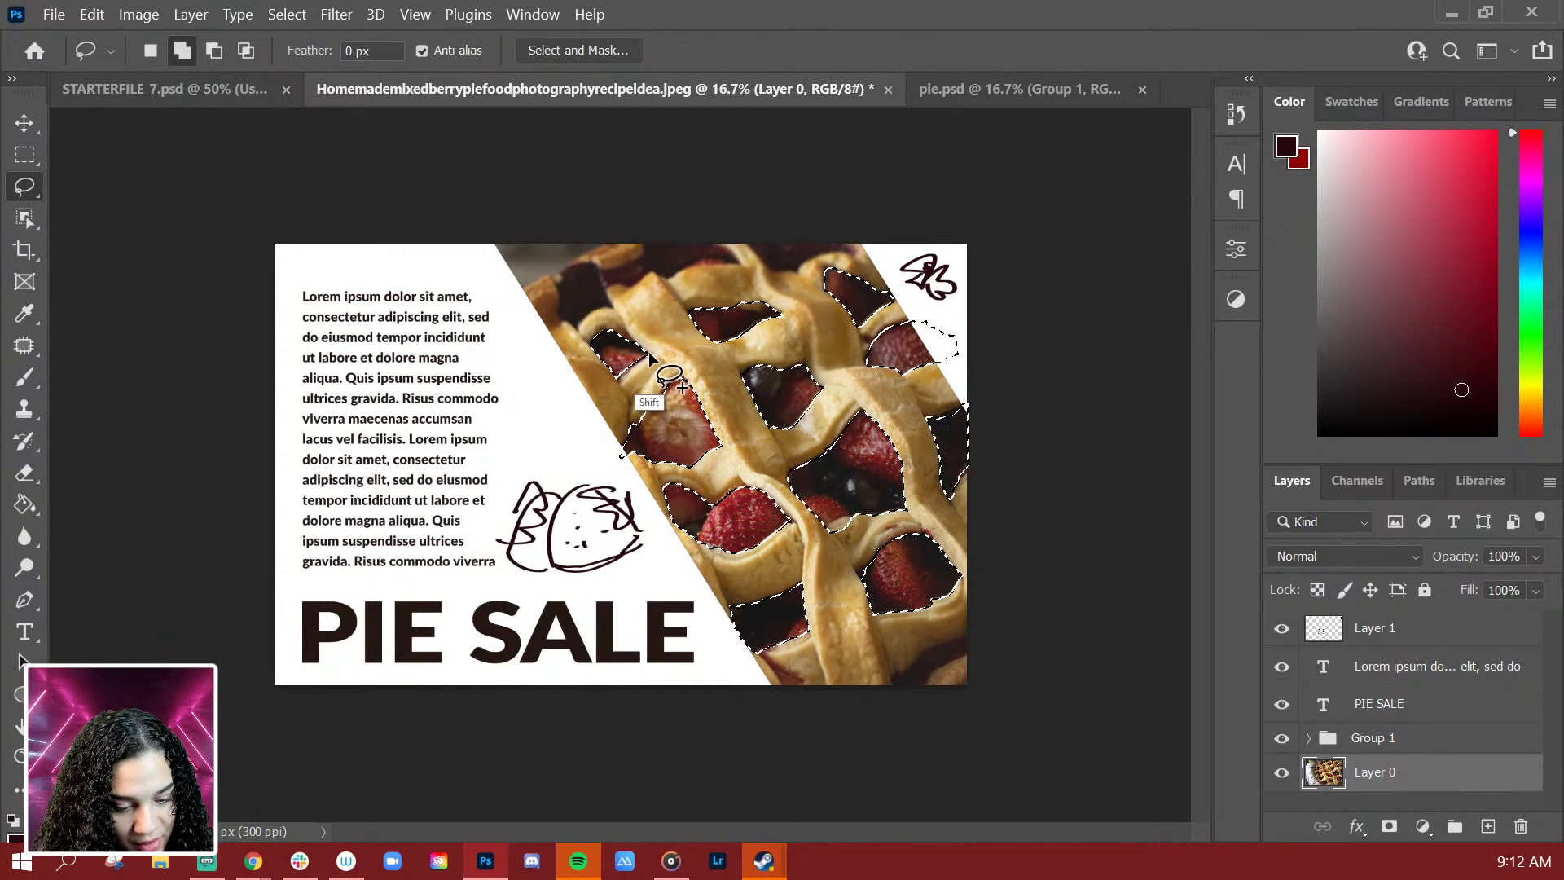
key(shift)
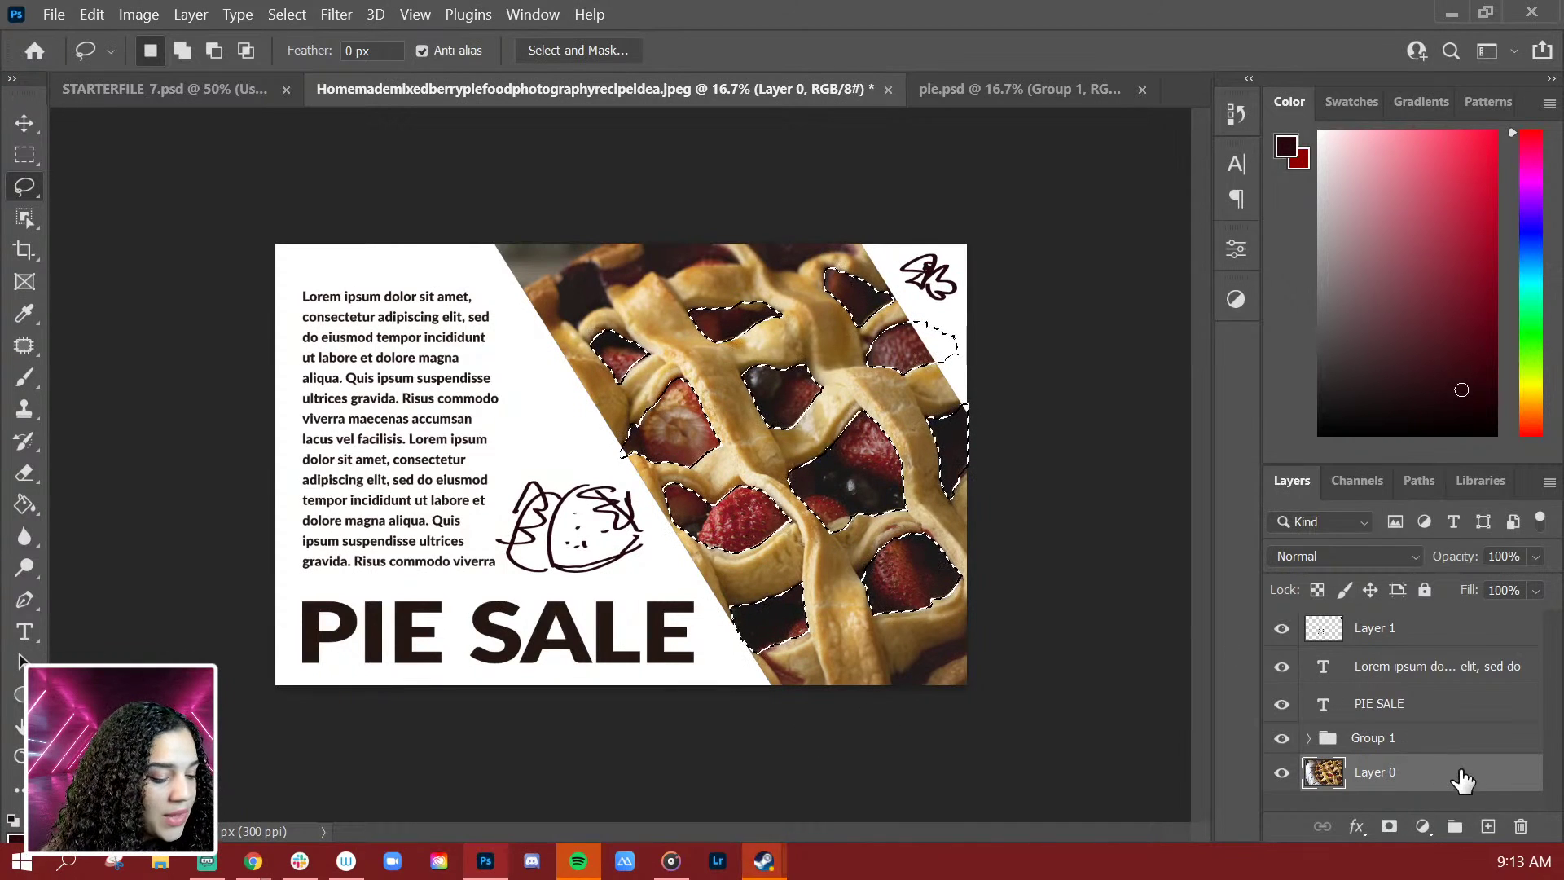
Step: Invert the filling selection and add a layer mask to Layer 0 that cuts the filling out of the lattice crust
click(1390, 828)
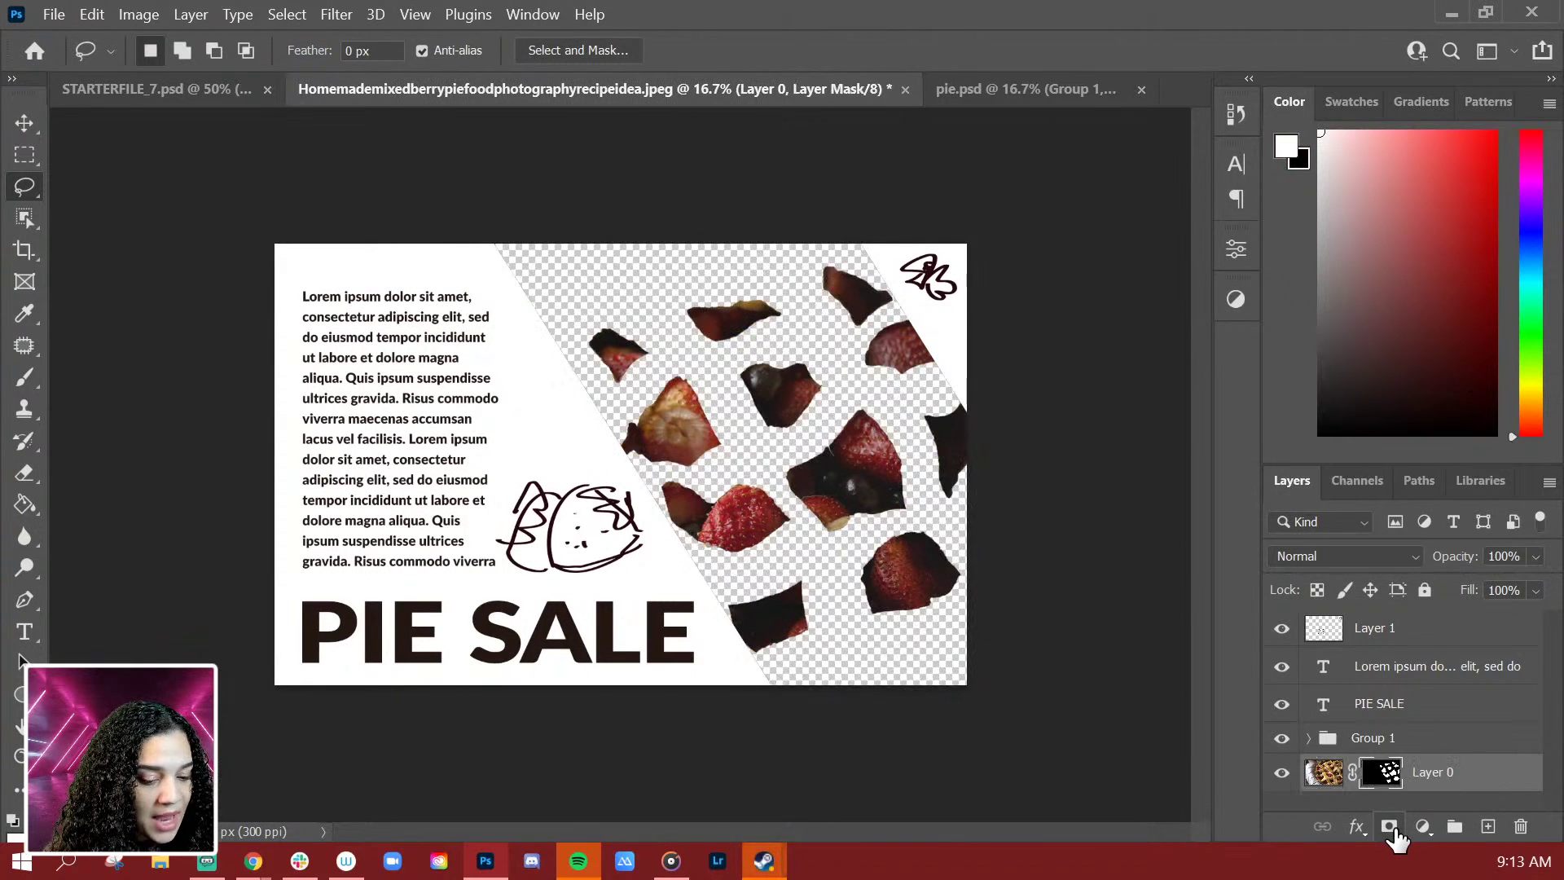
key(ctrl+z)
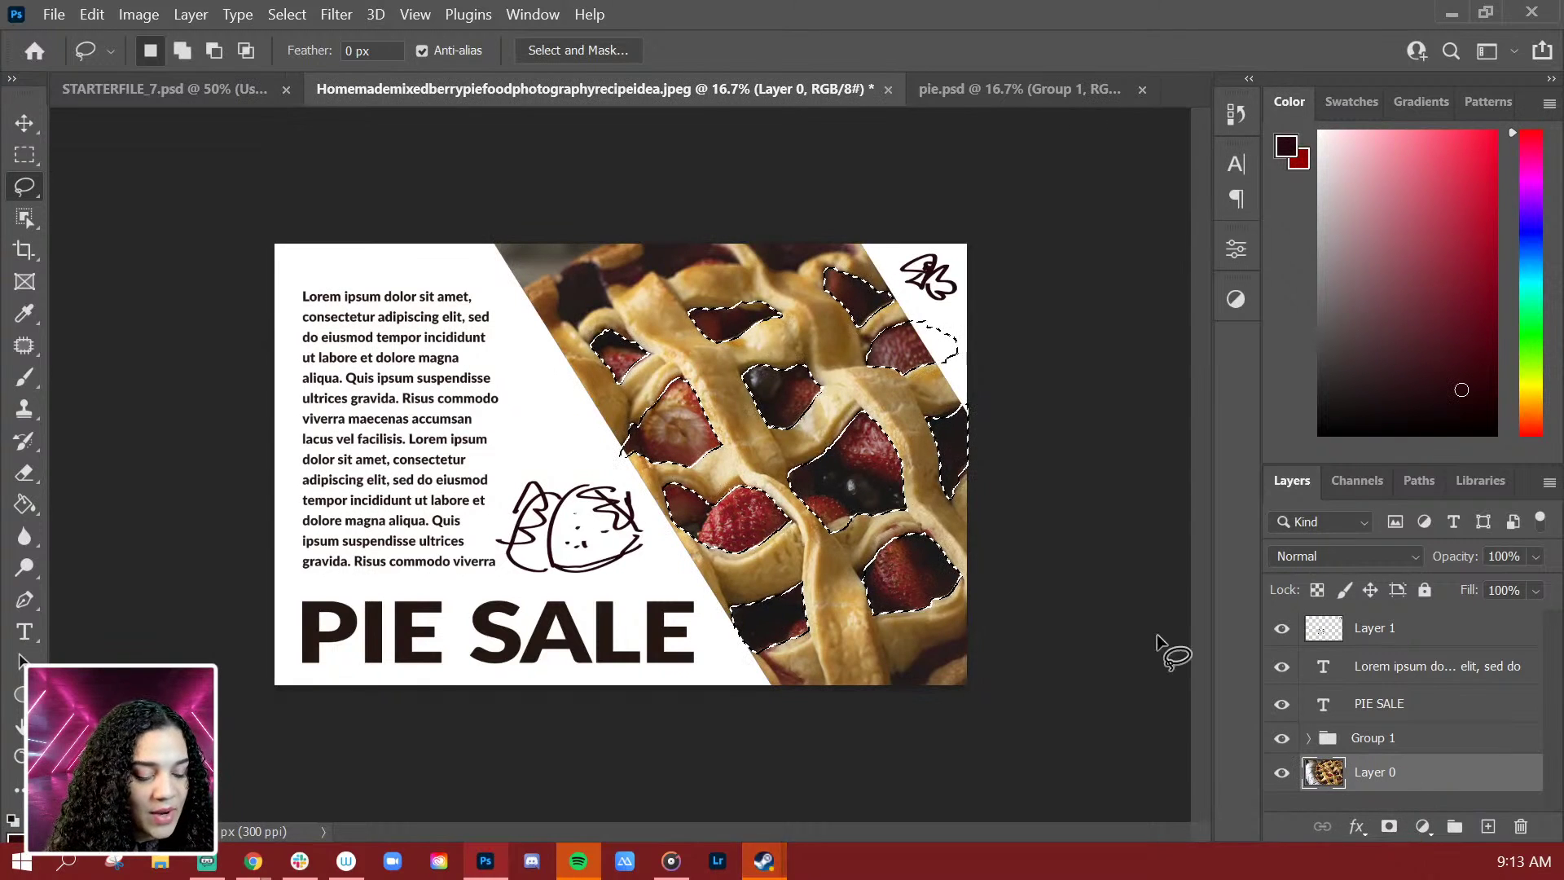
right_click(868, 447)
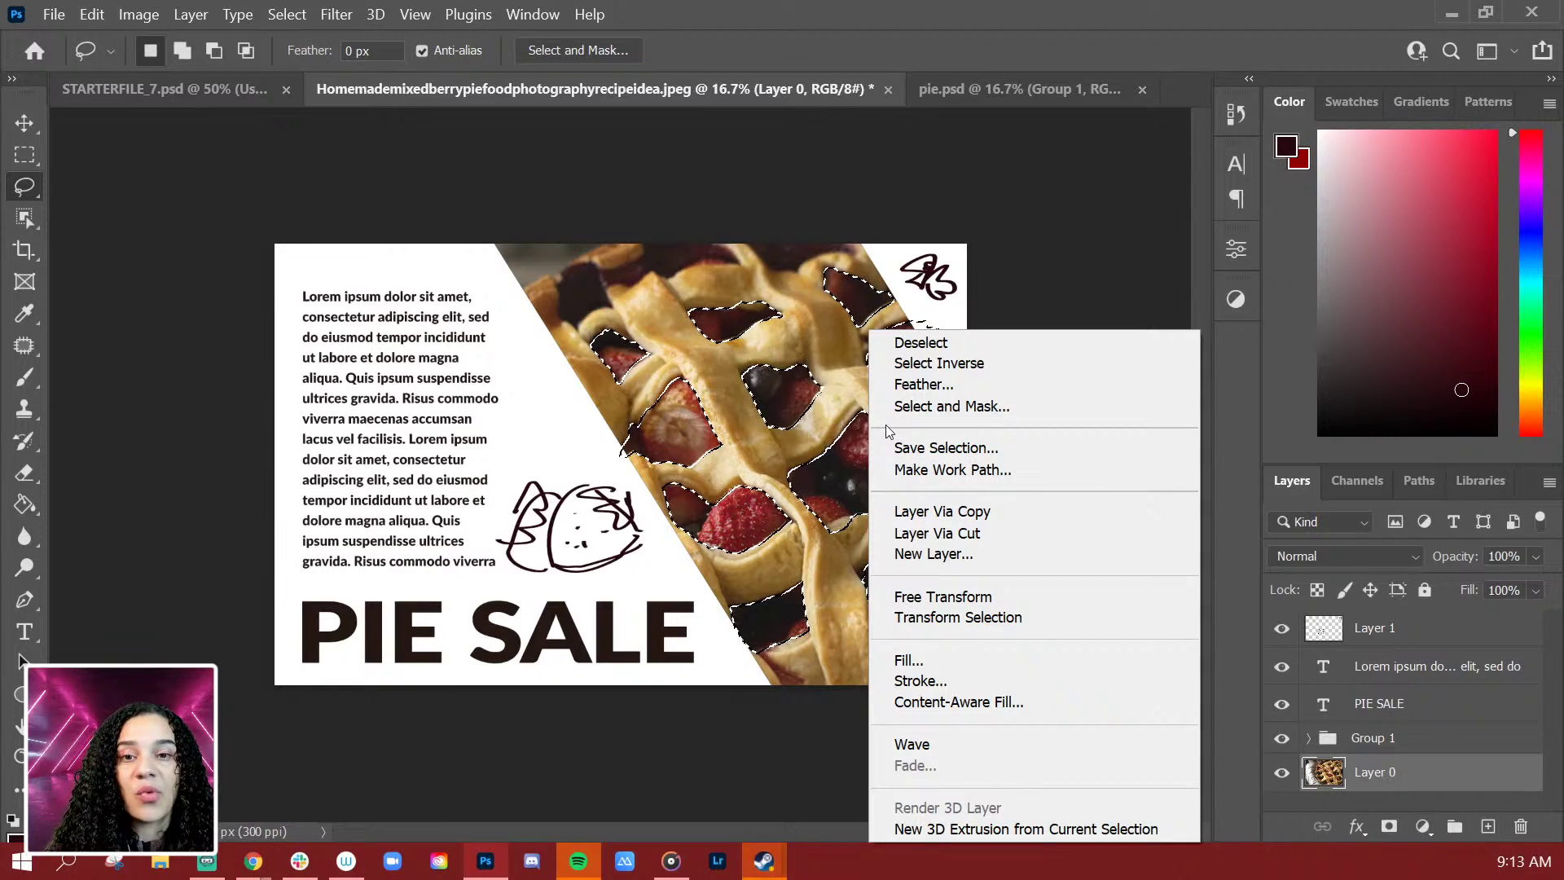
click(964, 369)
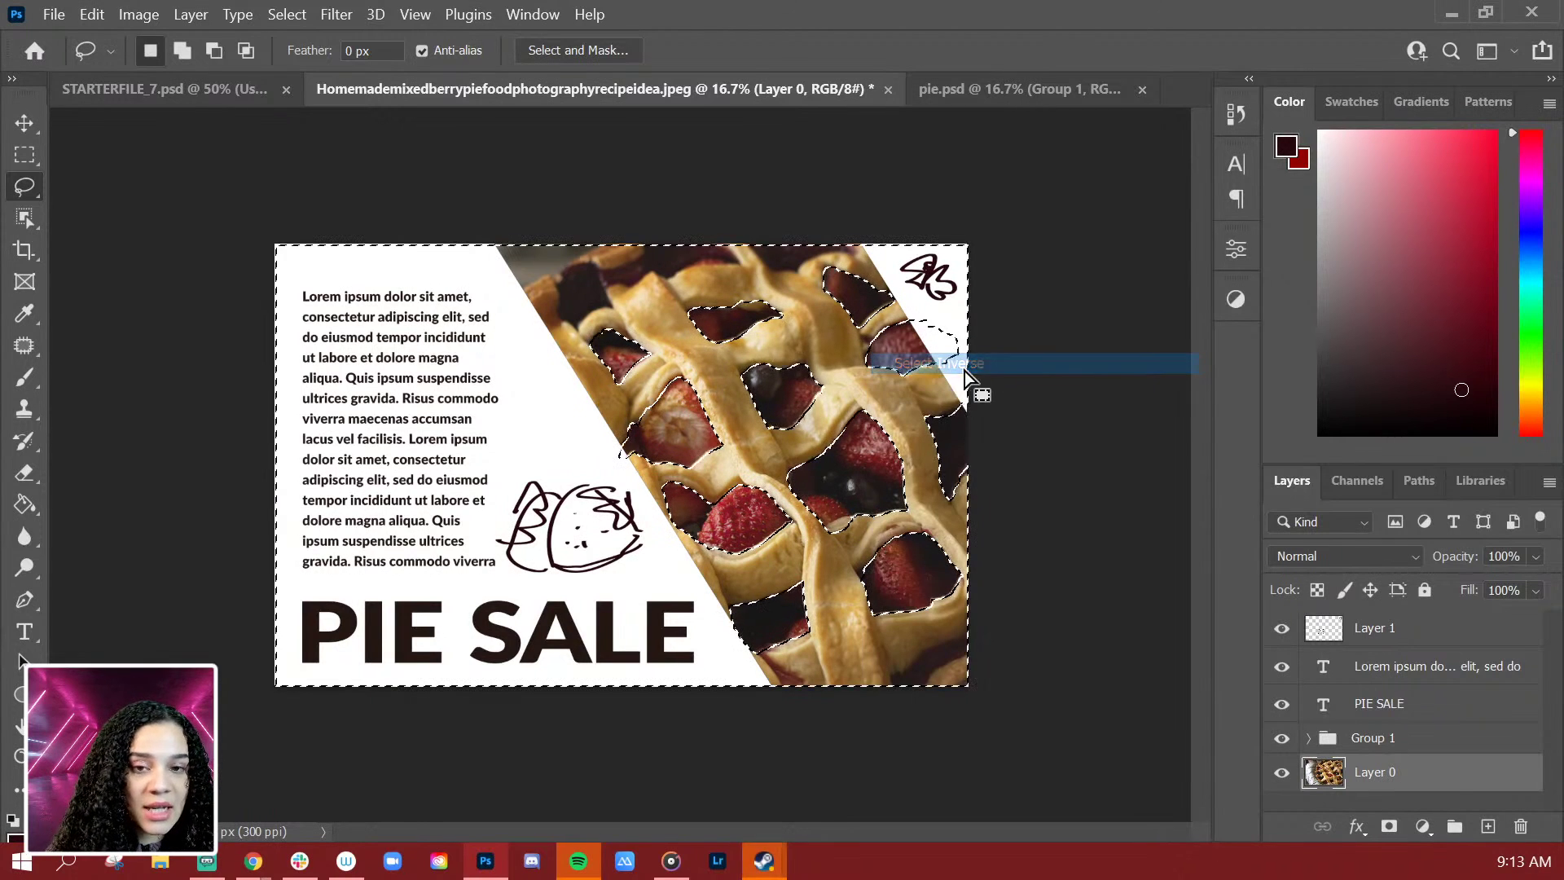
click(1390, 828)
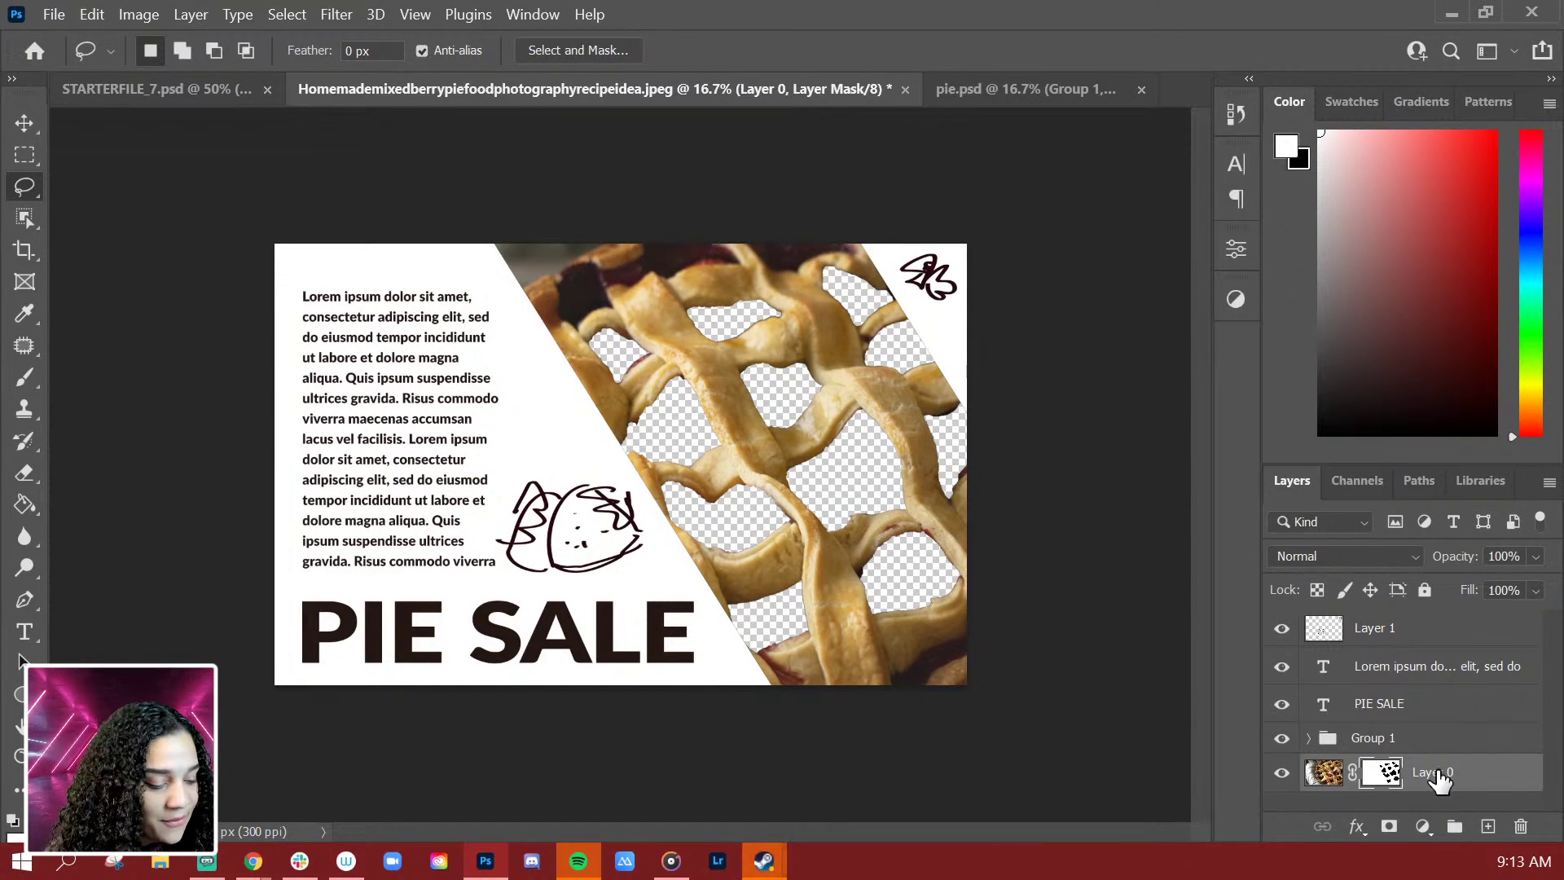
Step: Add a new blank layer with default settings and place it beneath the masked pie layer
click(1466, 780)
key(ctrl+shift+n)
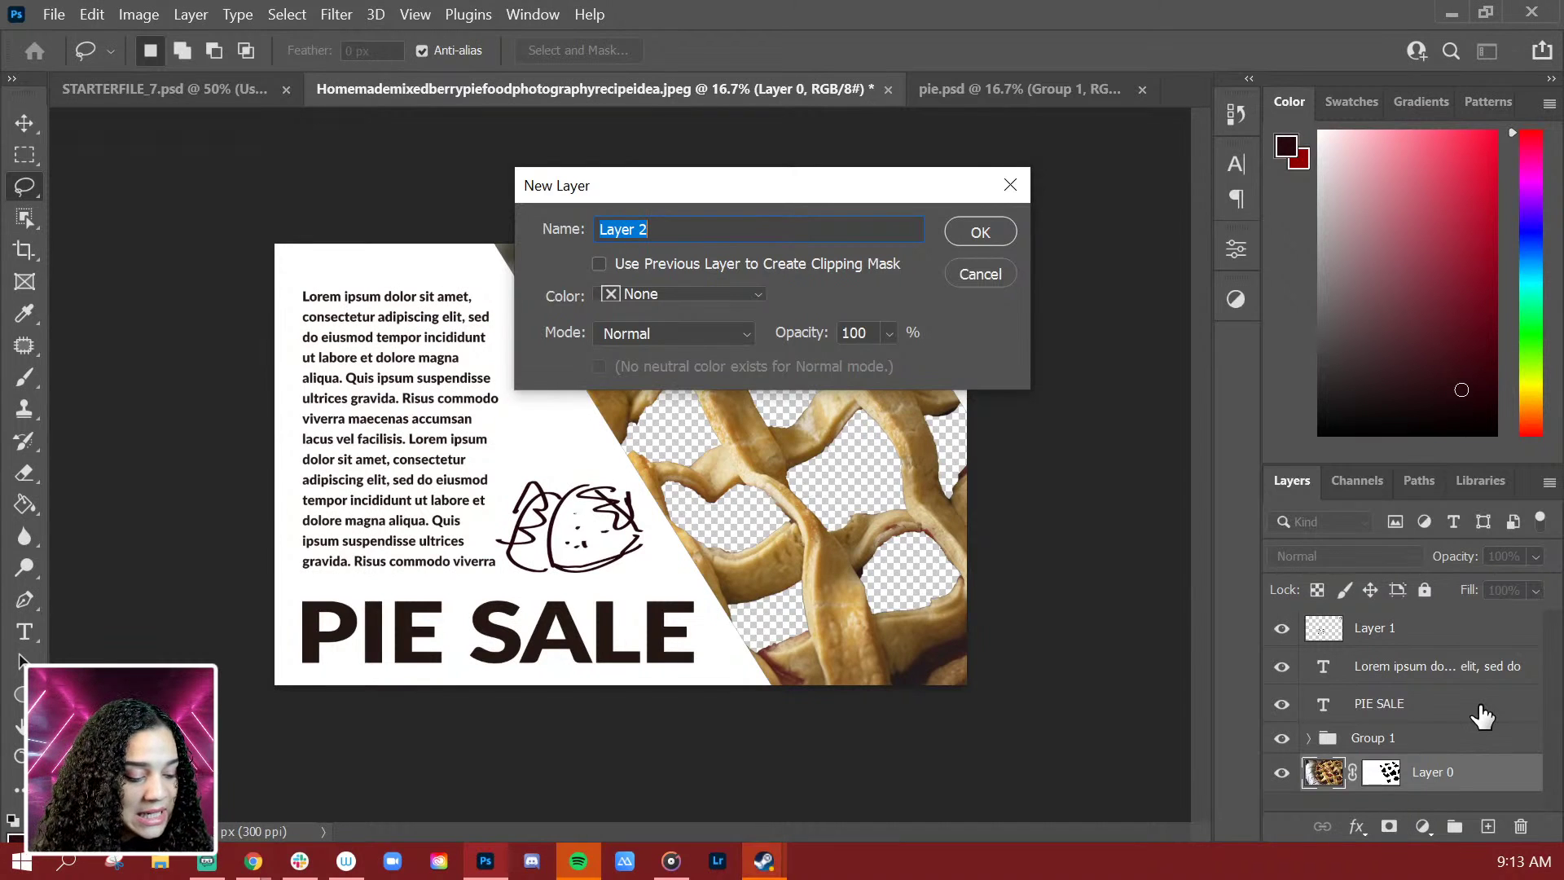
key(Return)
scroll(1396, 636, down, 1)
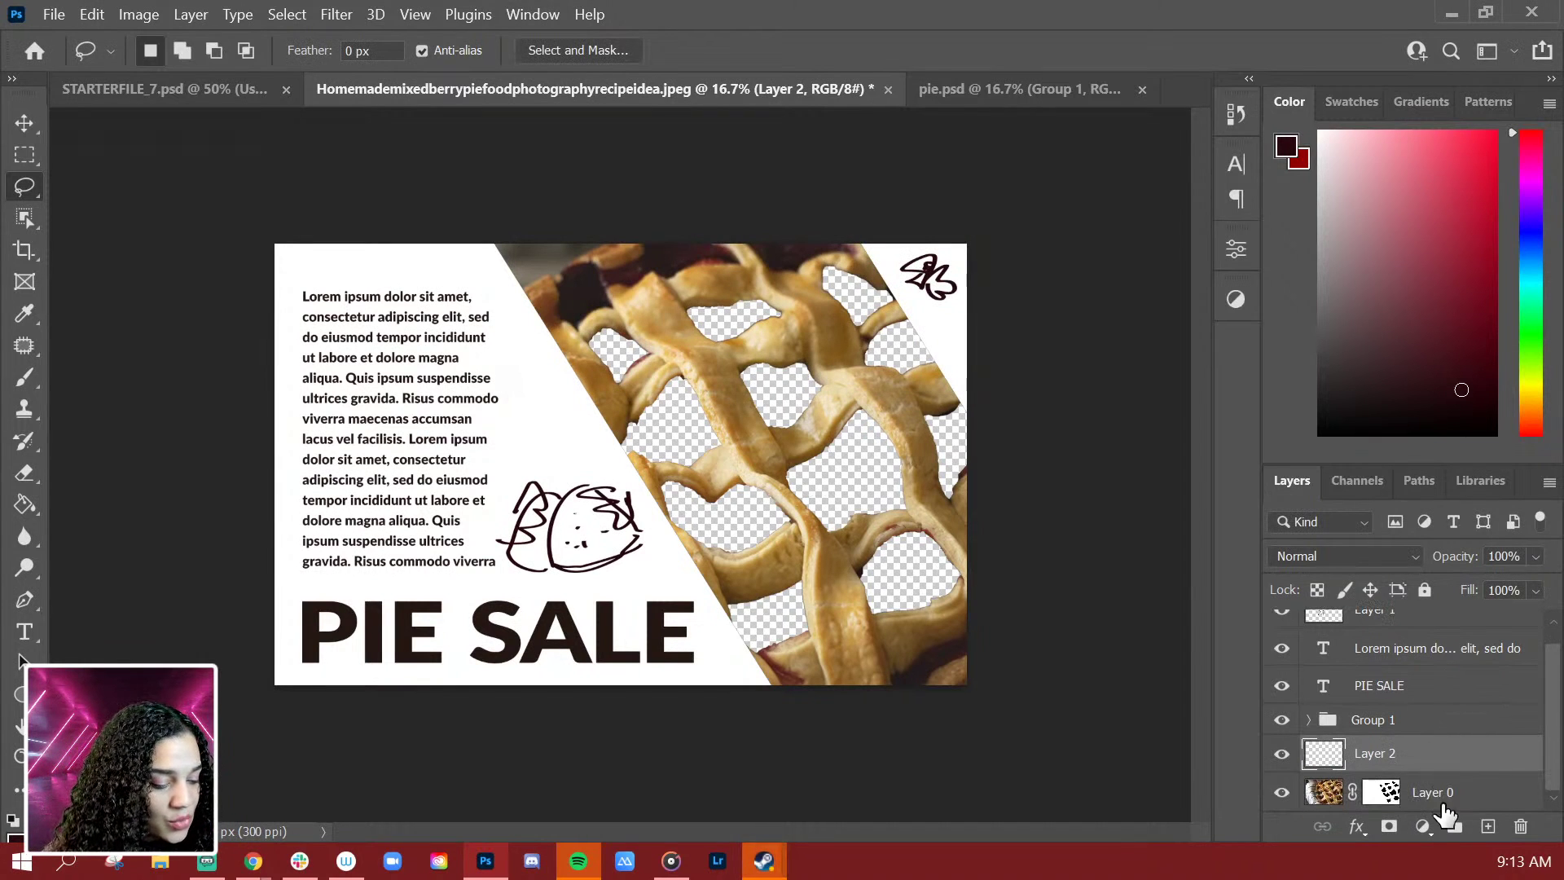
drag(1466, 796, 1468, 737)
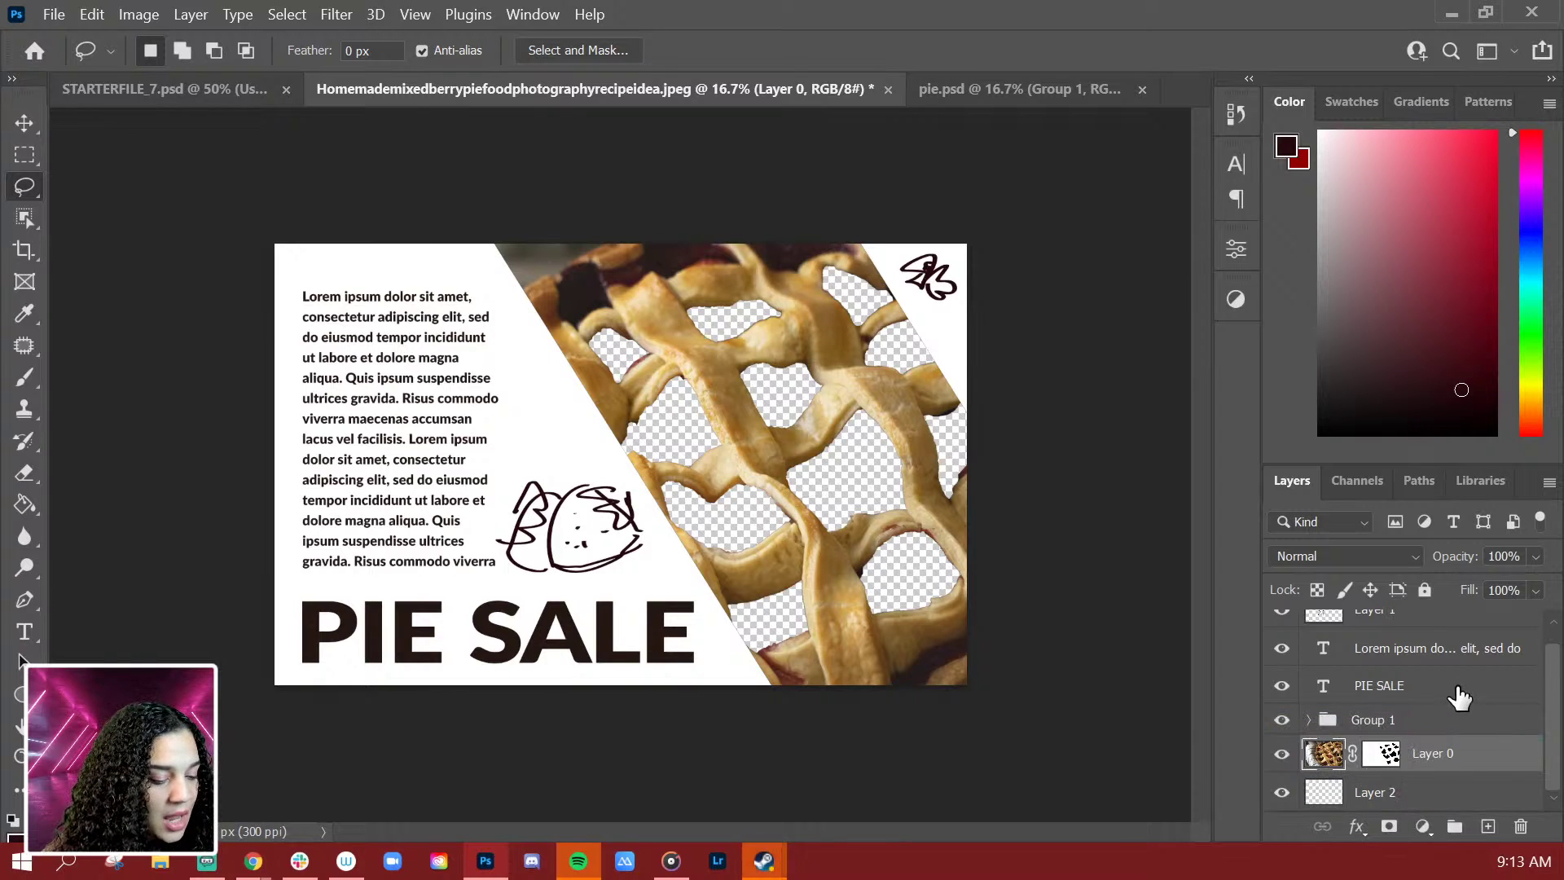
Step: Group the berry sketch, both text layers and the Group 1 shapes, and name the new group "graphic"
scroll(1450, 709, up, 1)
click(1442, 740)
shift+click(1439, 641)
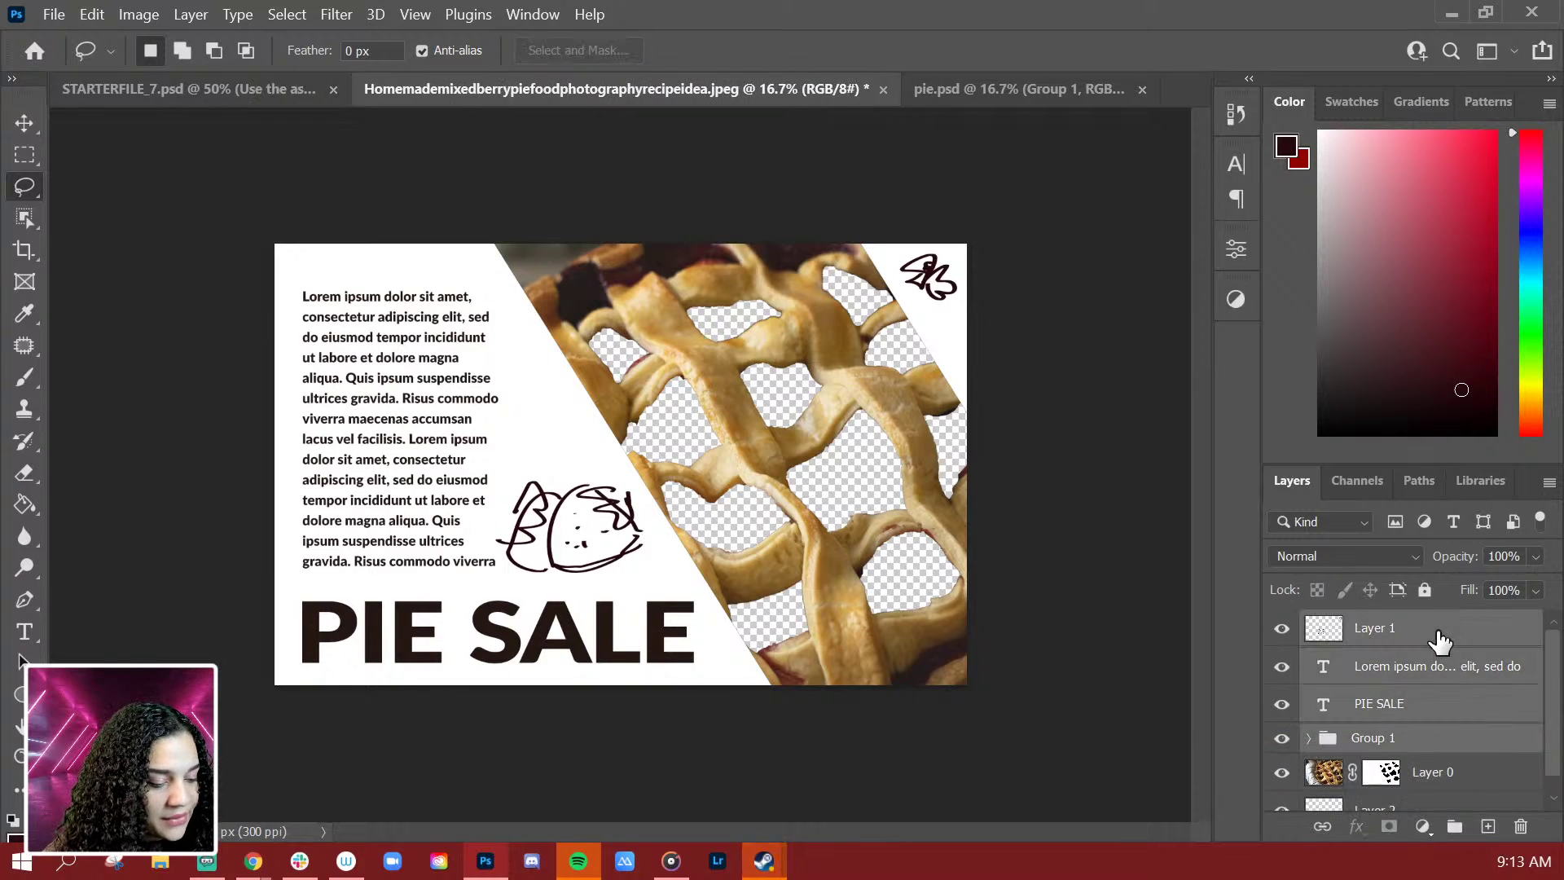
key(ctrl+g)
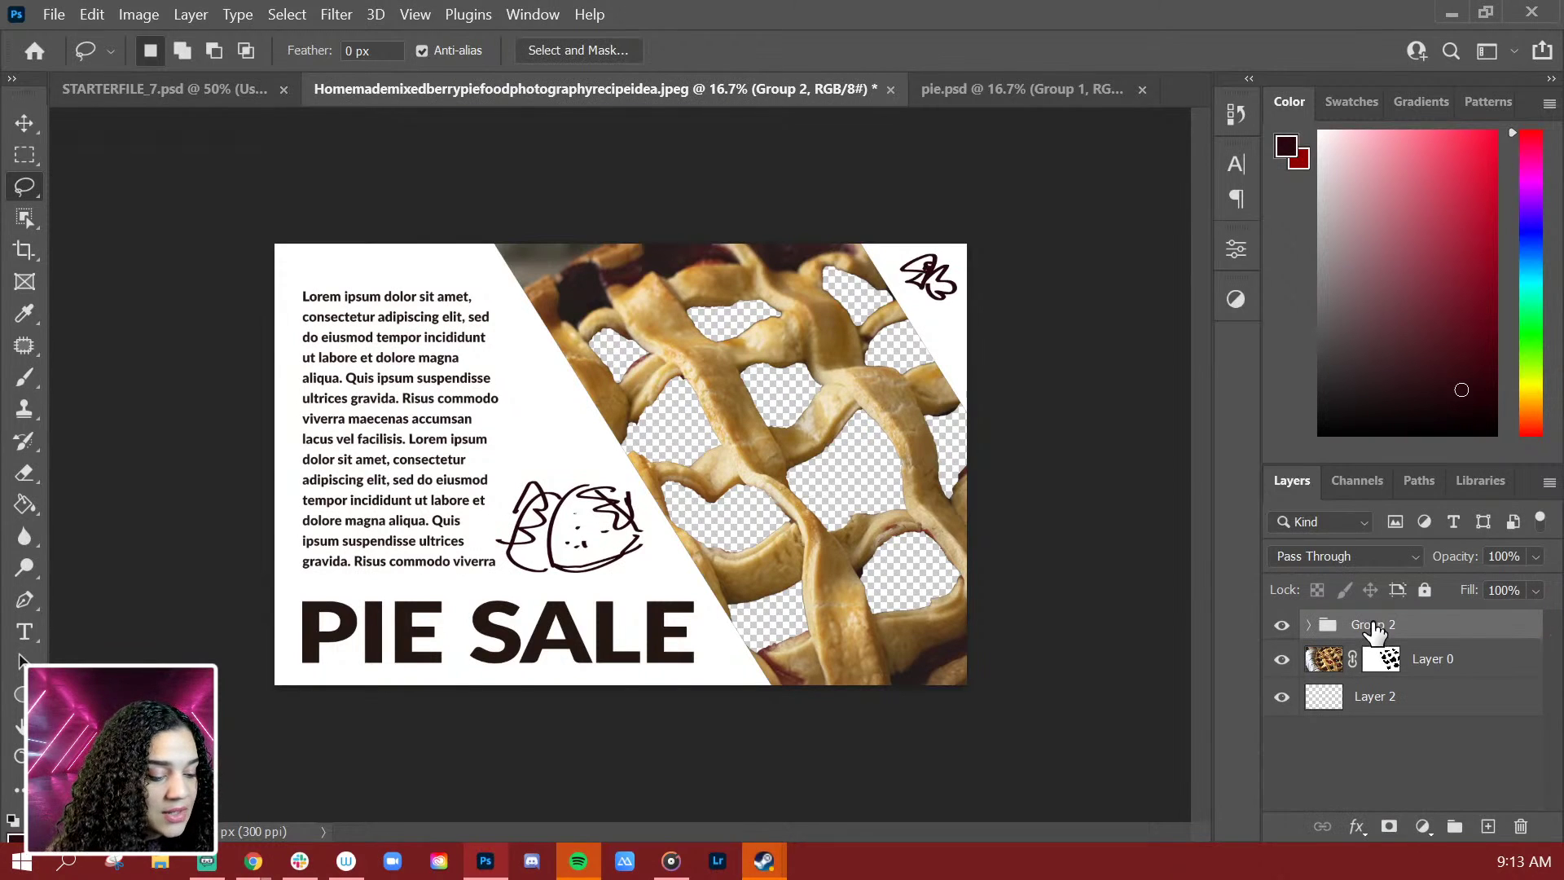
double_click(1375, 627)
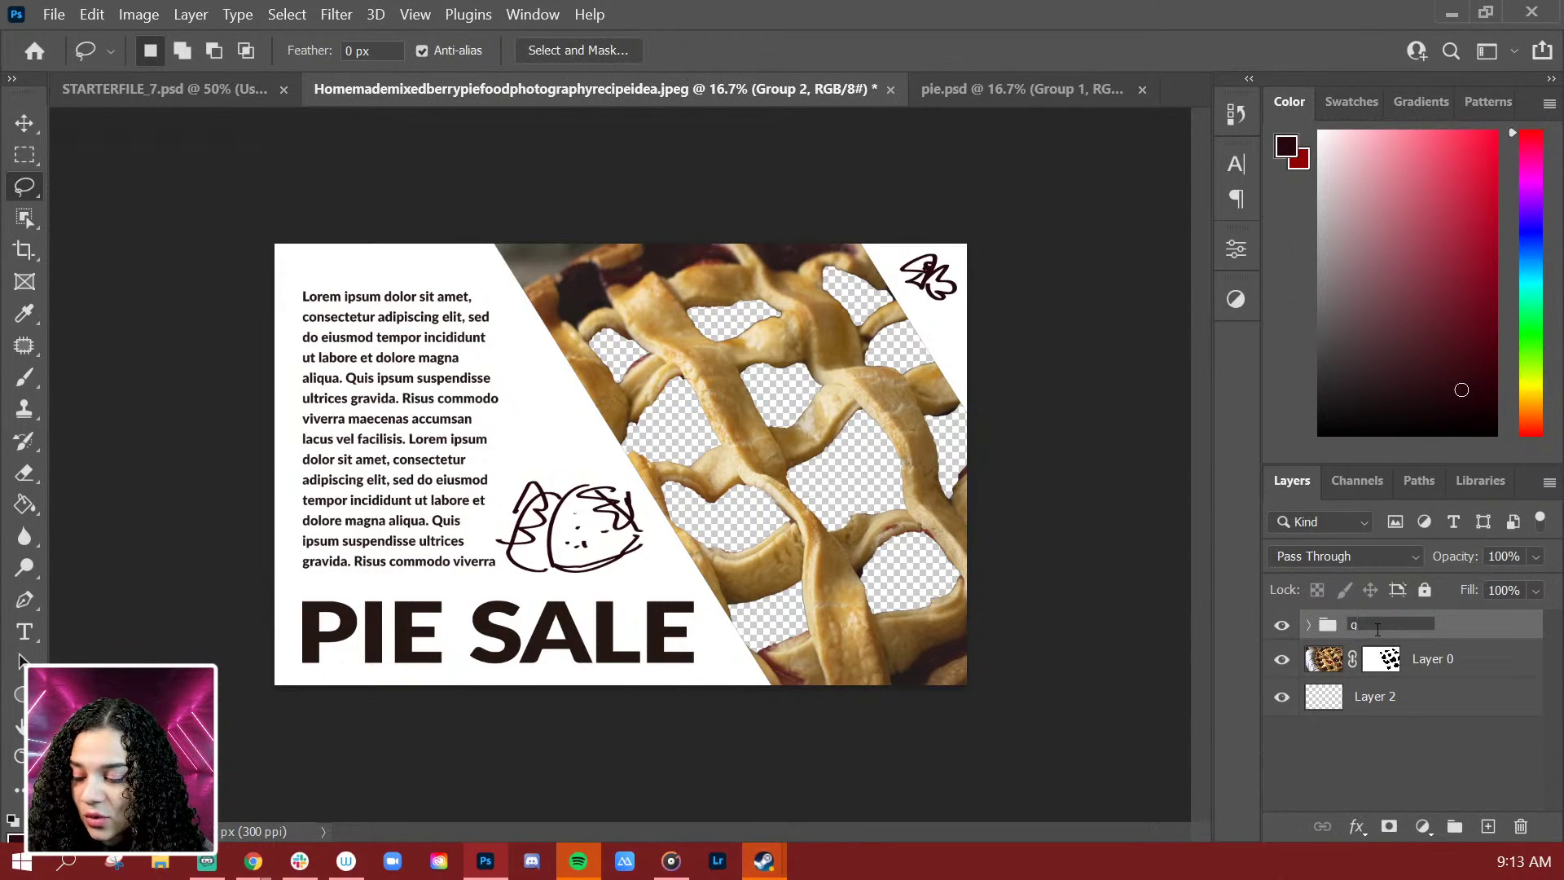
text(graphic)
key(Return)
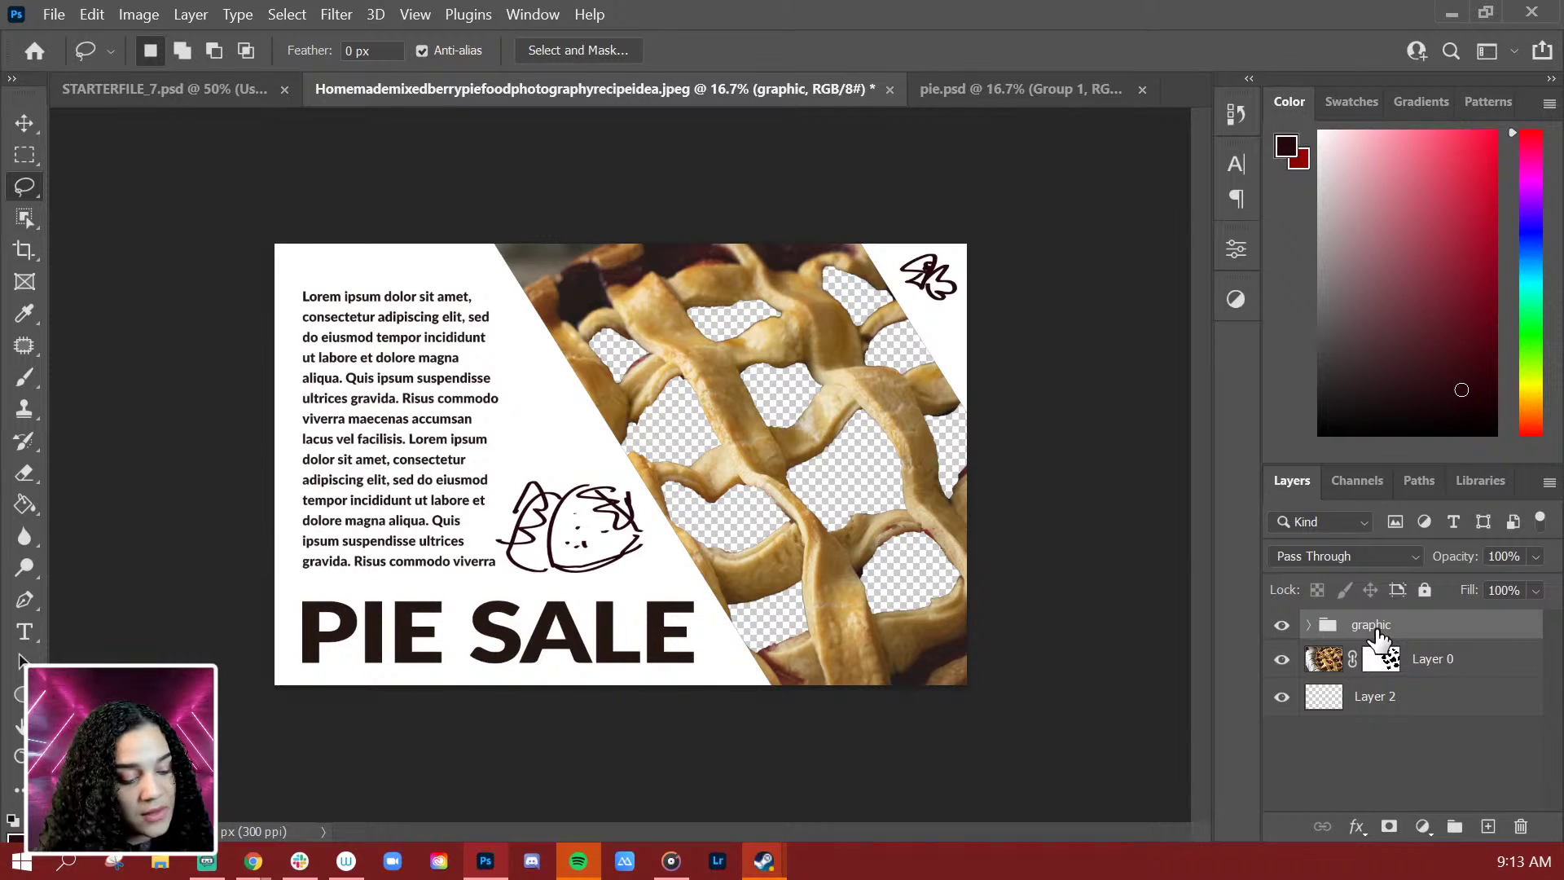
Step: Select Layer 2 and hide the masked pie layer, Layer 0
click(1492, 707)
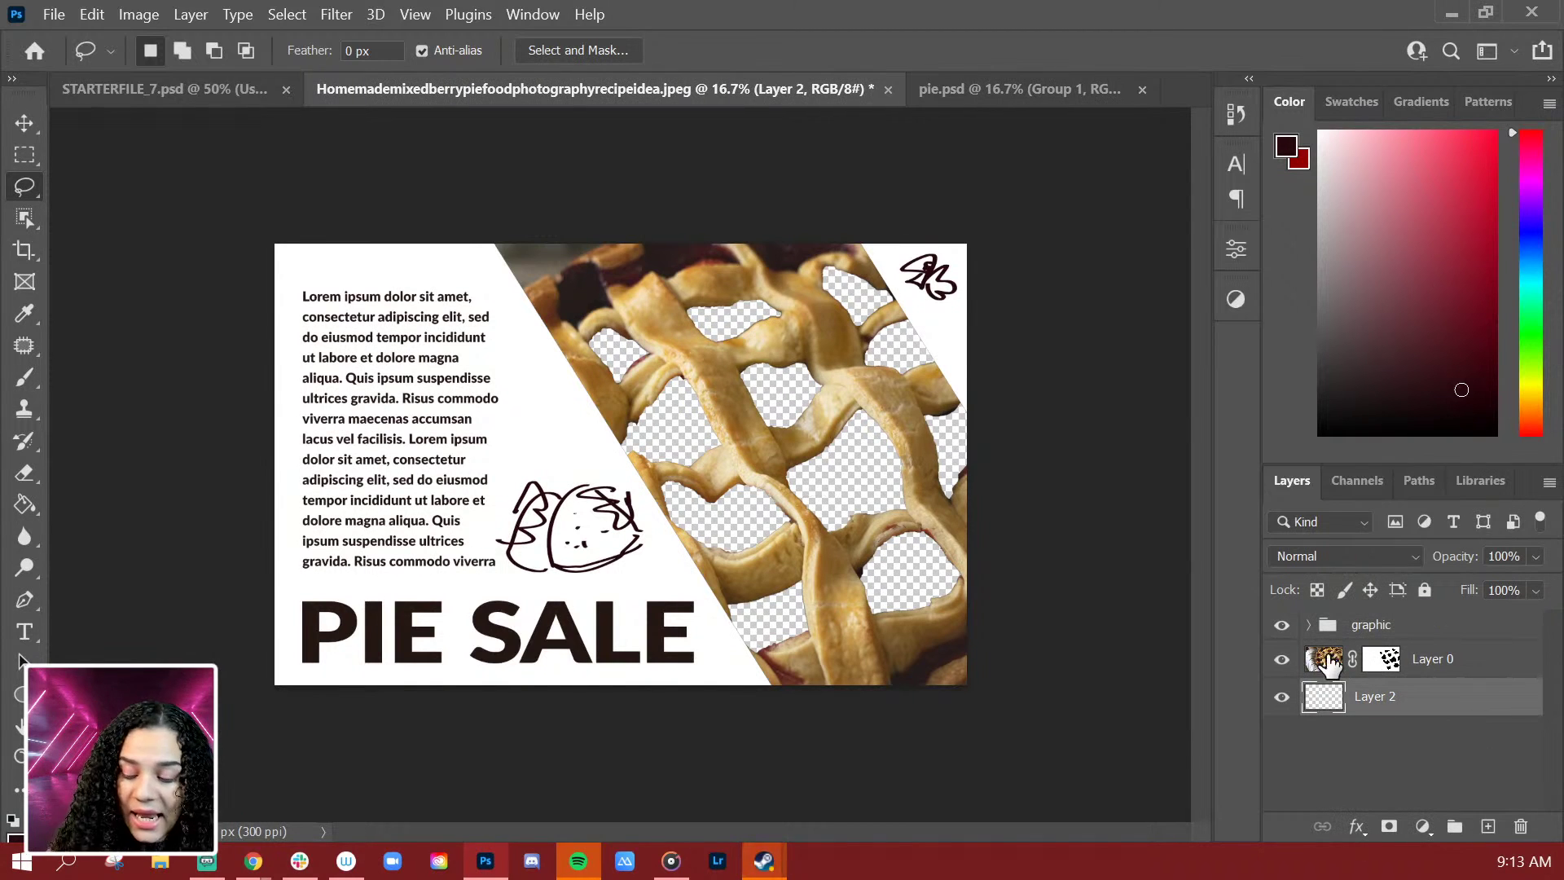
key(ctrl+minus)
key(ctrl+plus)
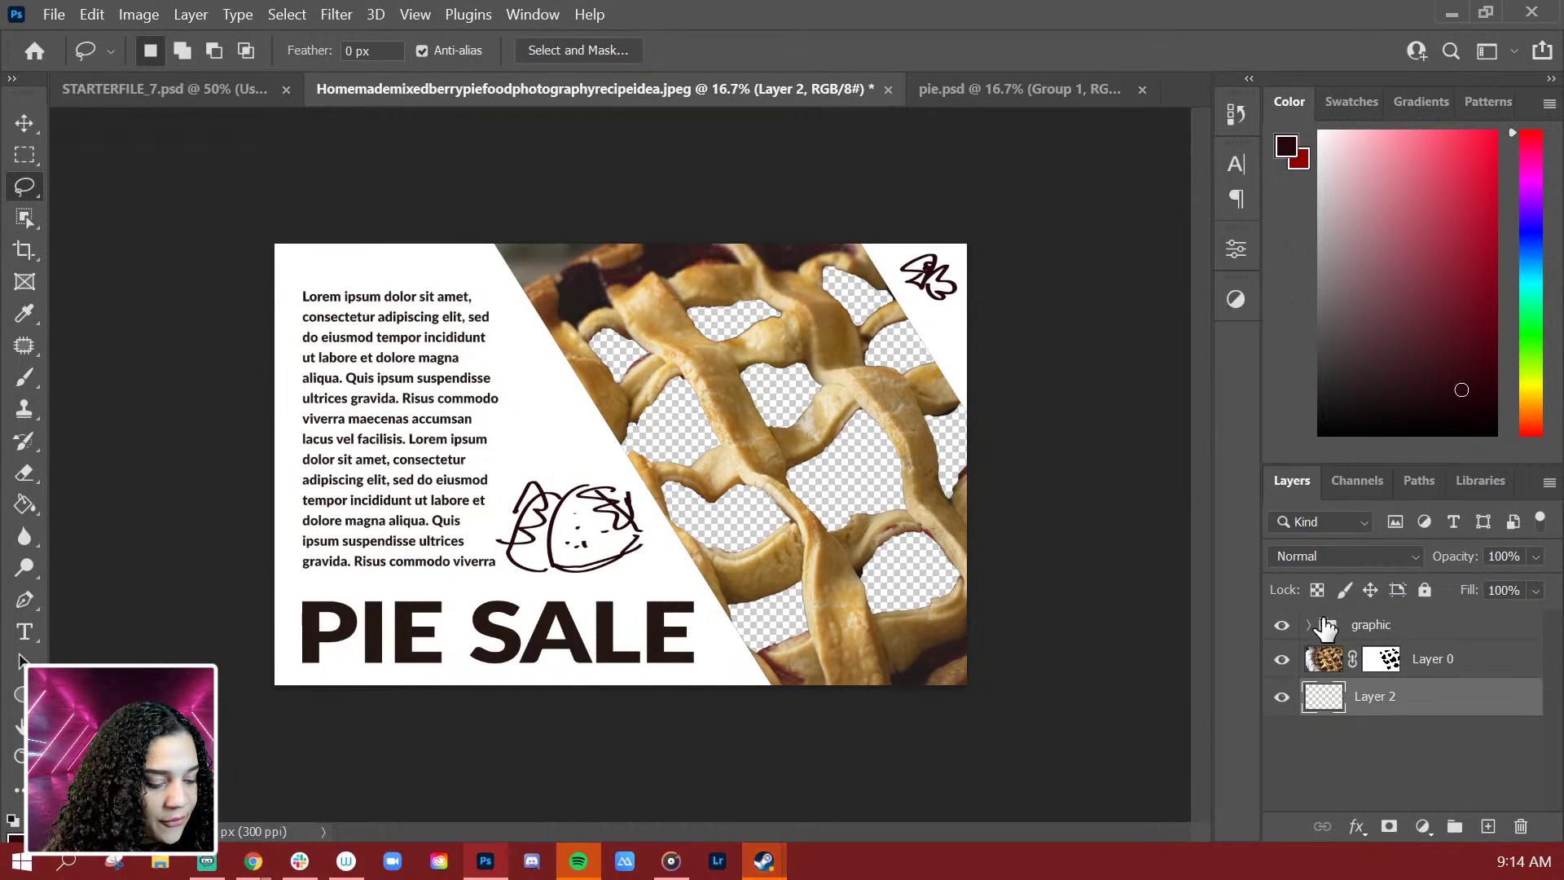
click(1282, 660)
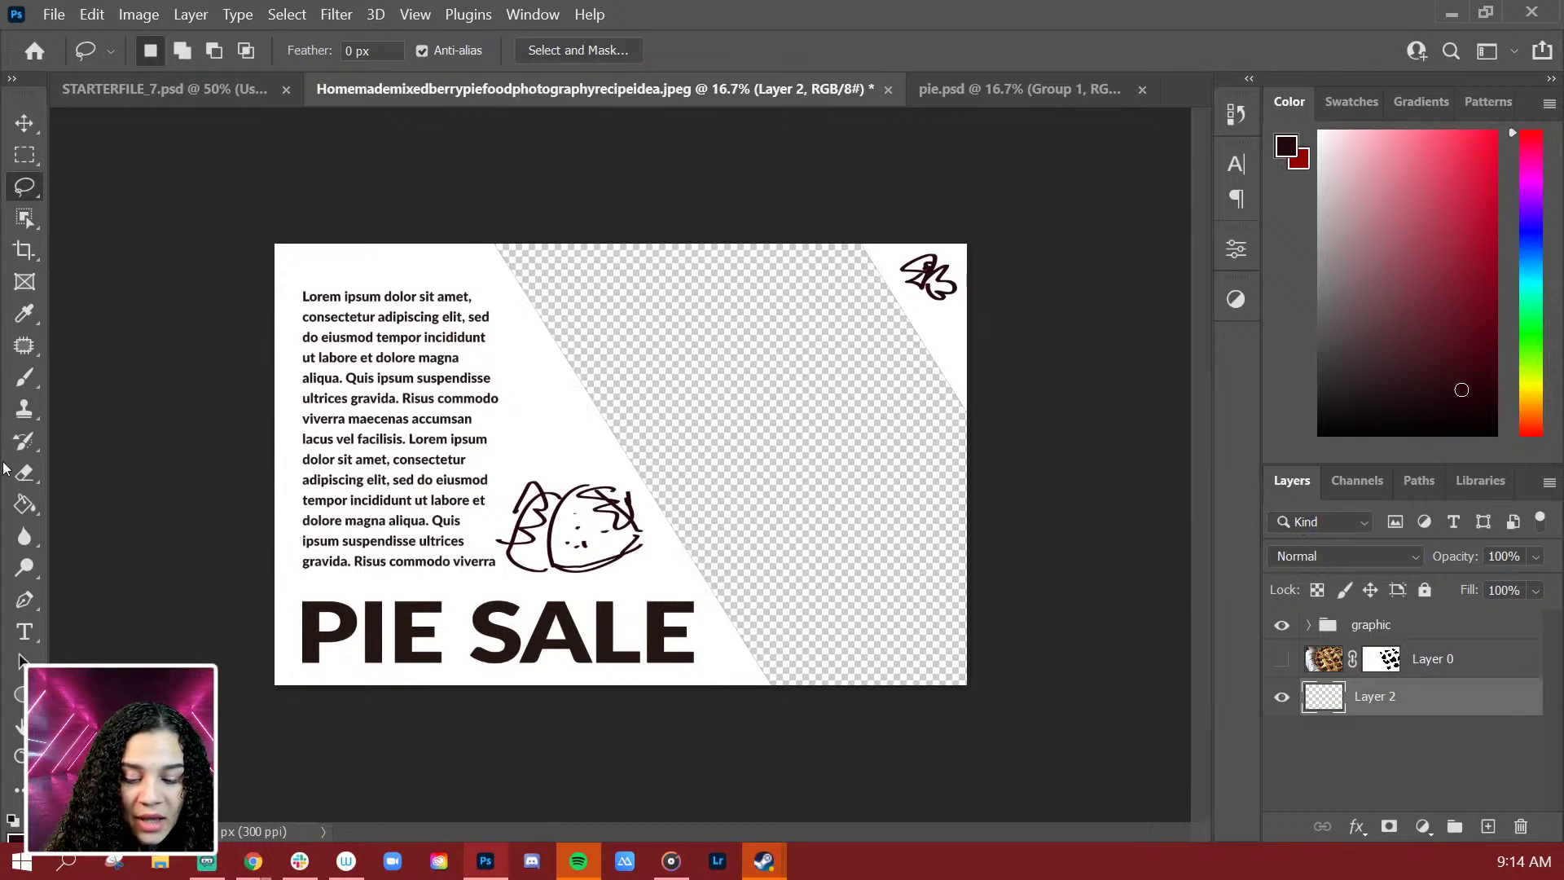
Step: Choose the Gradient tool and swap the foreground and background colours so that red is the foreground and dark maroon the background
click(25, 505)
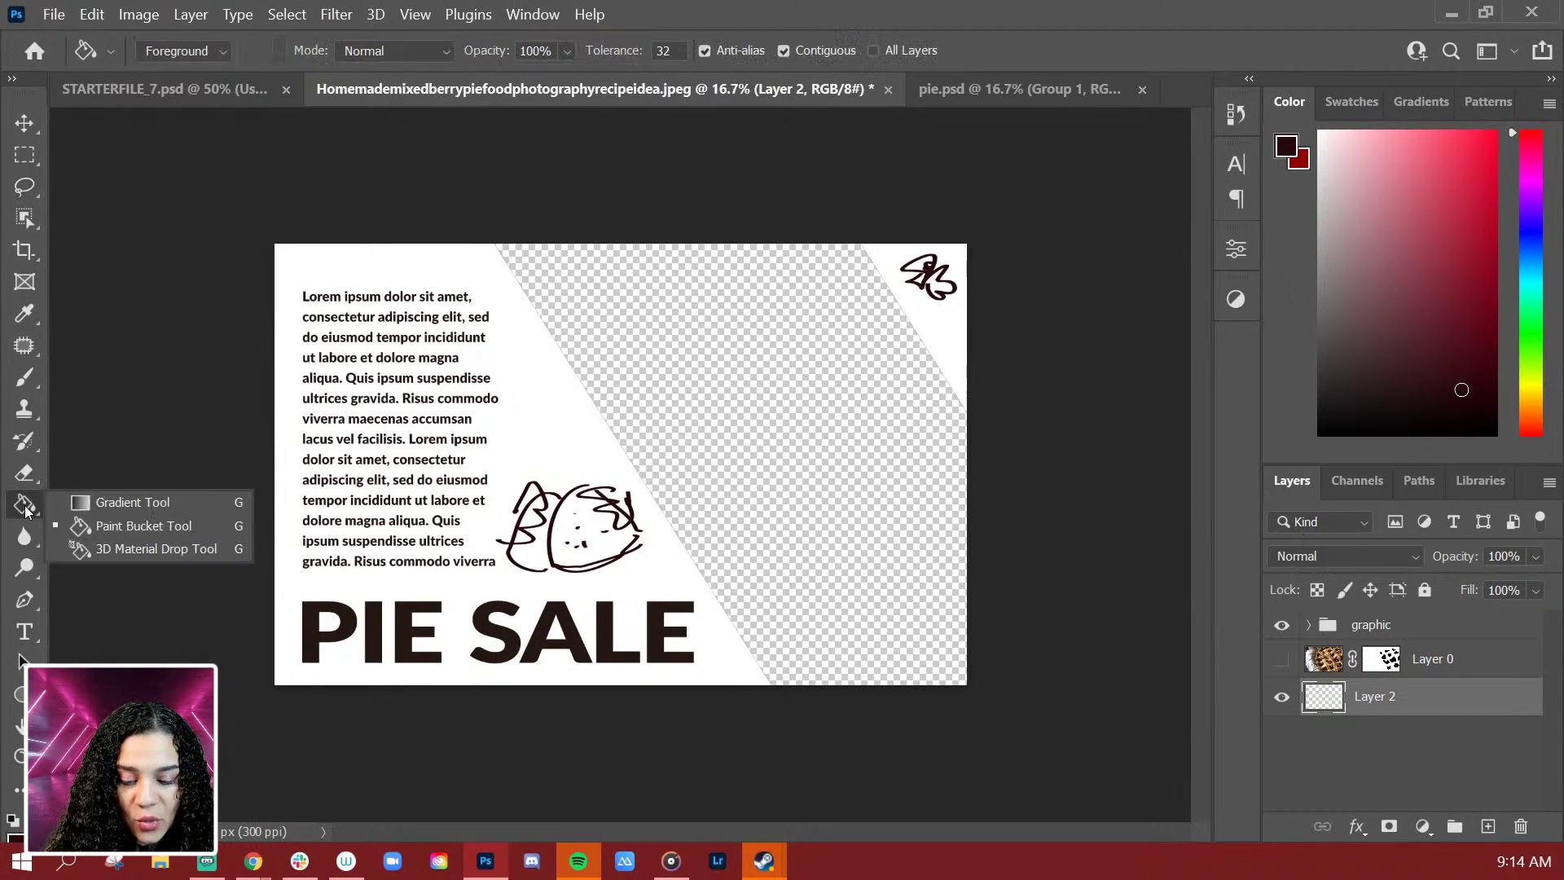
click(133, 504)
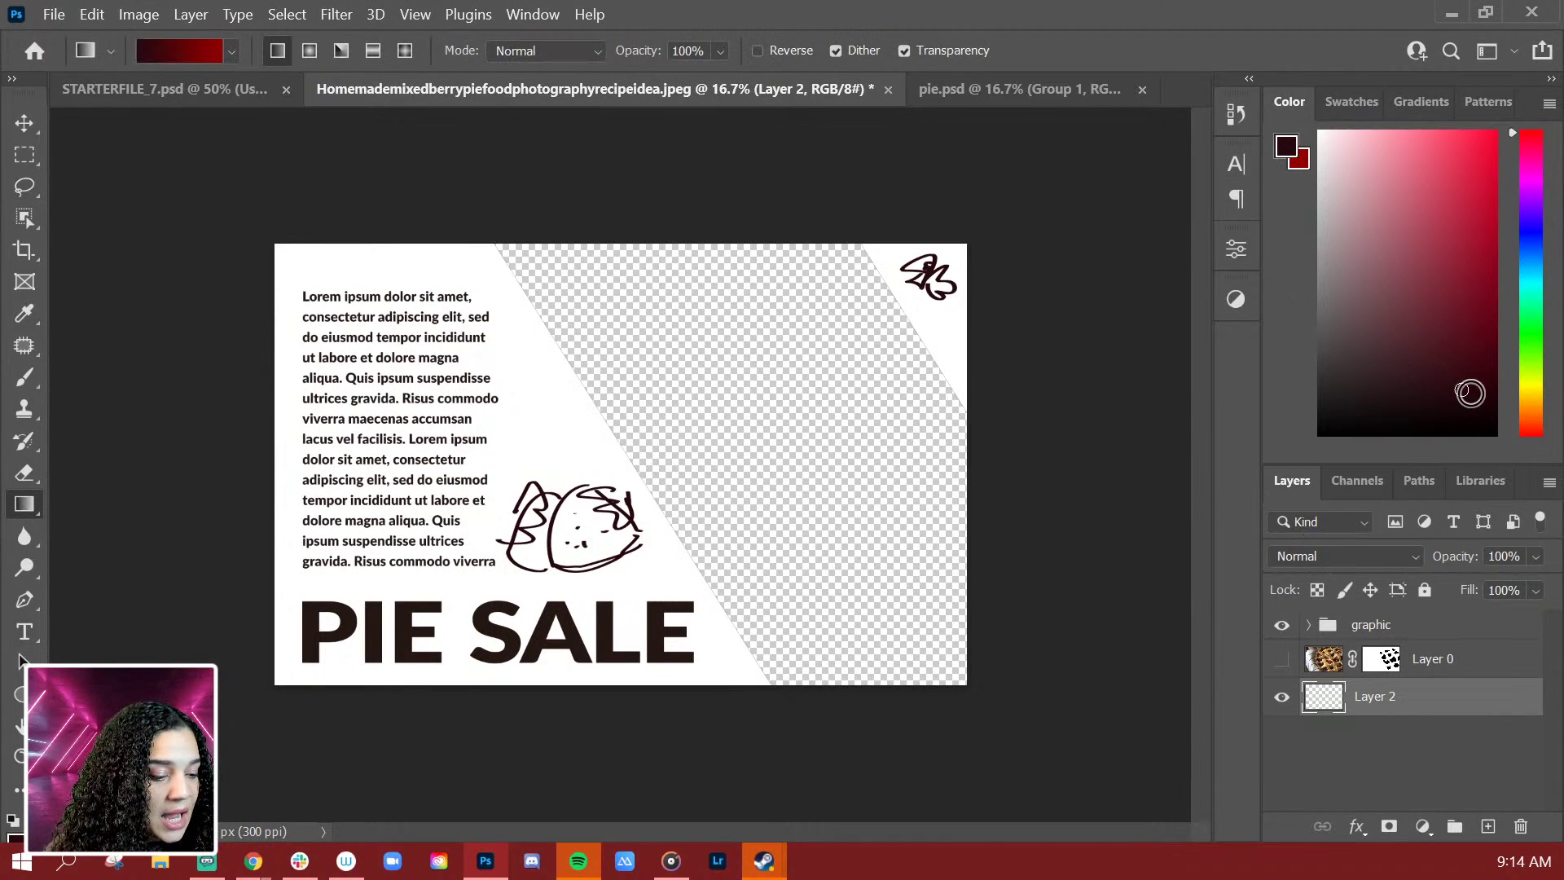
drag(1463, 391, 1462, 392)
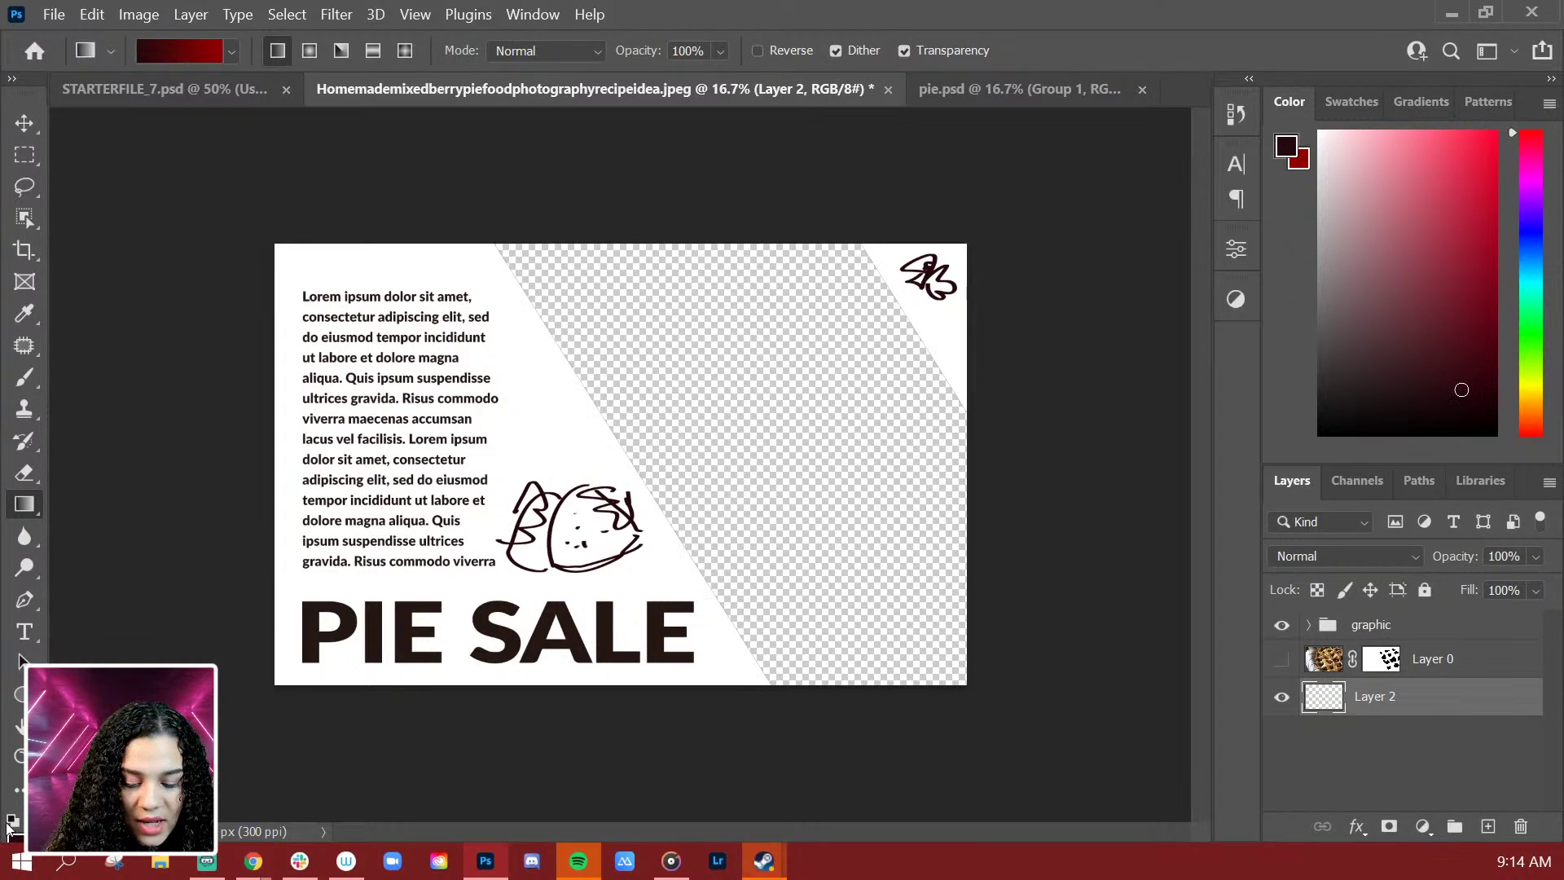
key(x)
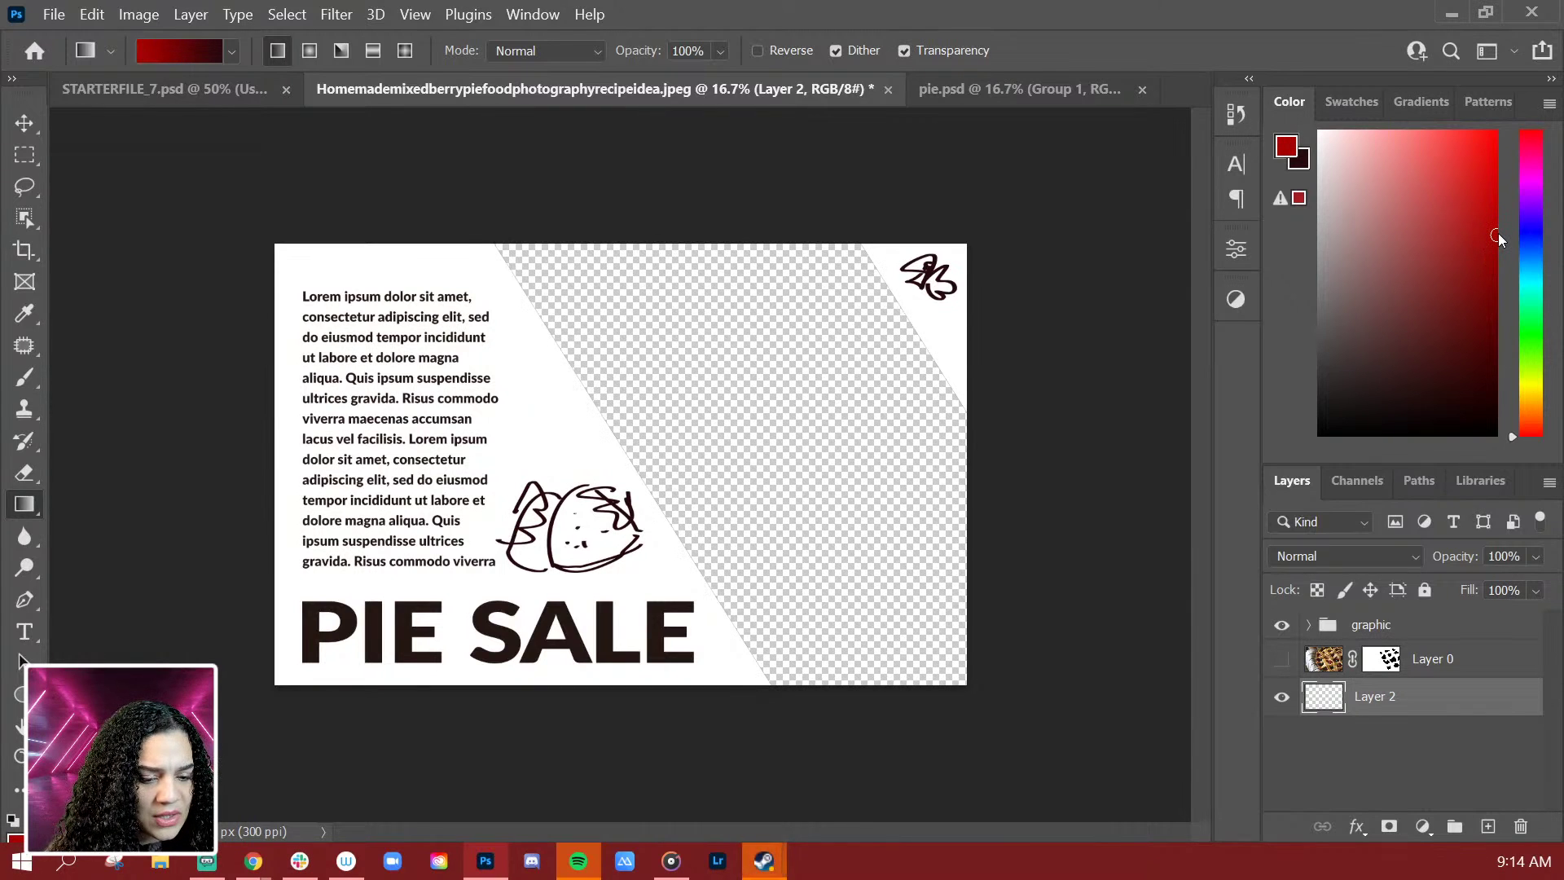
Step: Draw a linear gradient on Layer 2 running diagonally from red near the slanted band's lower left to dark maroon at its upper right
drag(896, 333, 323, 529)
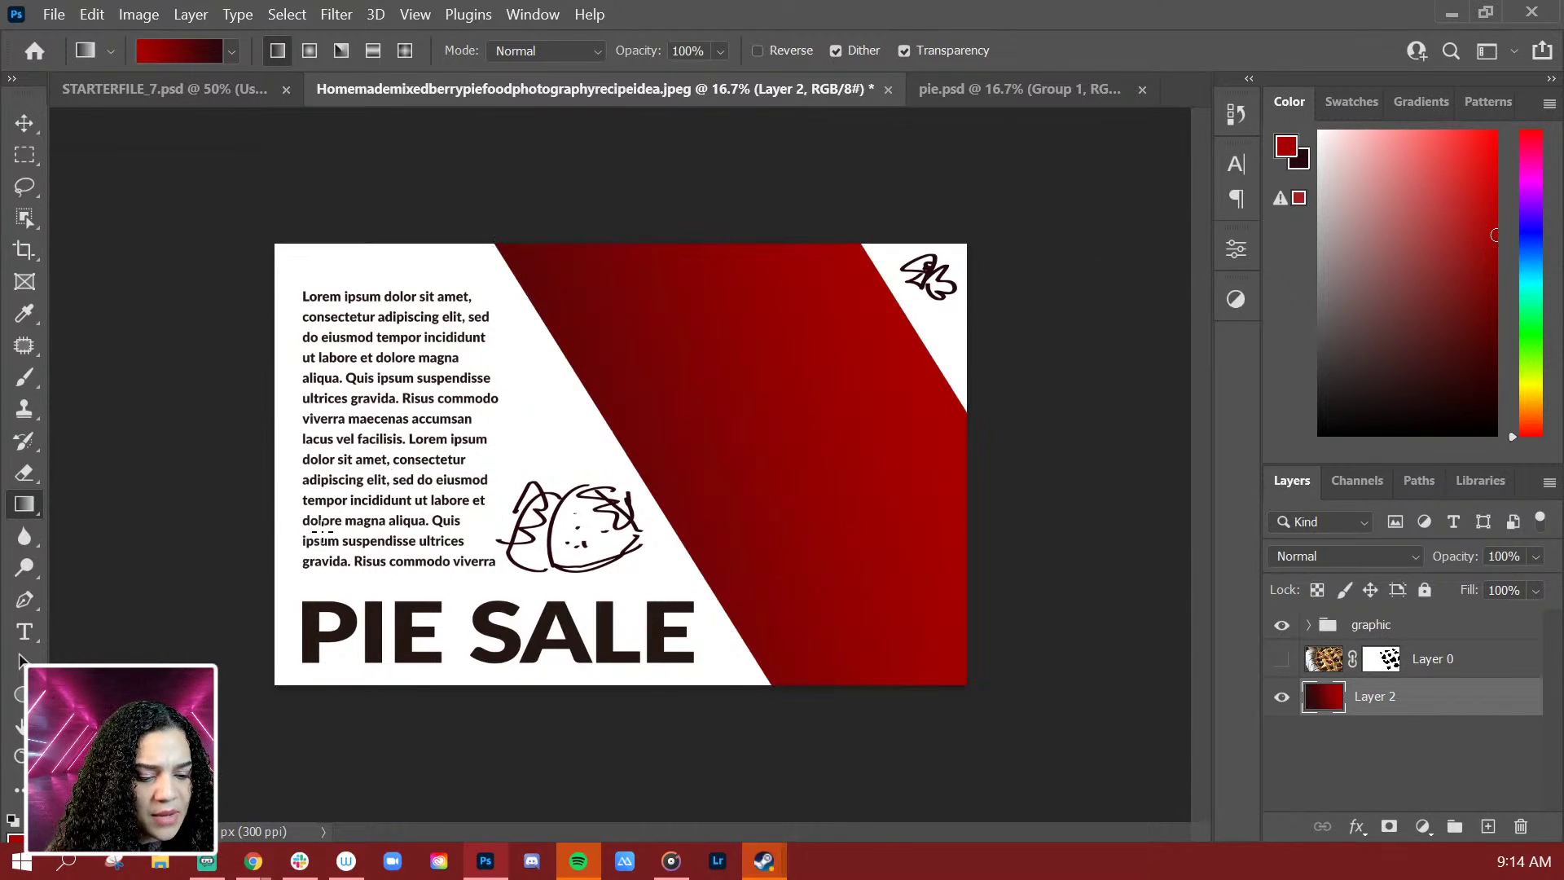
key(ctrl+z)
drag(533, 552, 1046, 342)
key(ctrl+z)
drag(726, 402, 949, 250)
key(ctrl+z)
drag(707, 562, 989, 308)
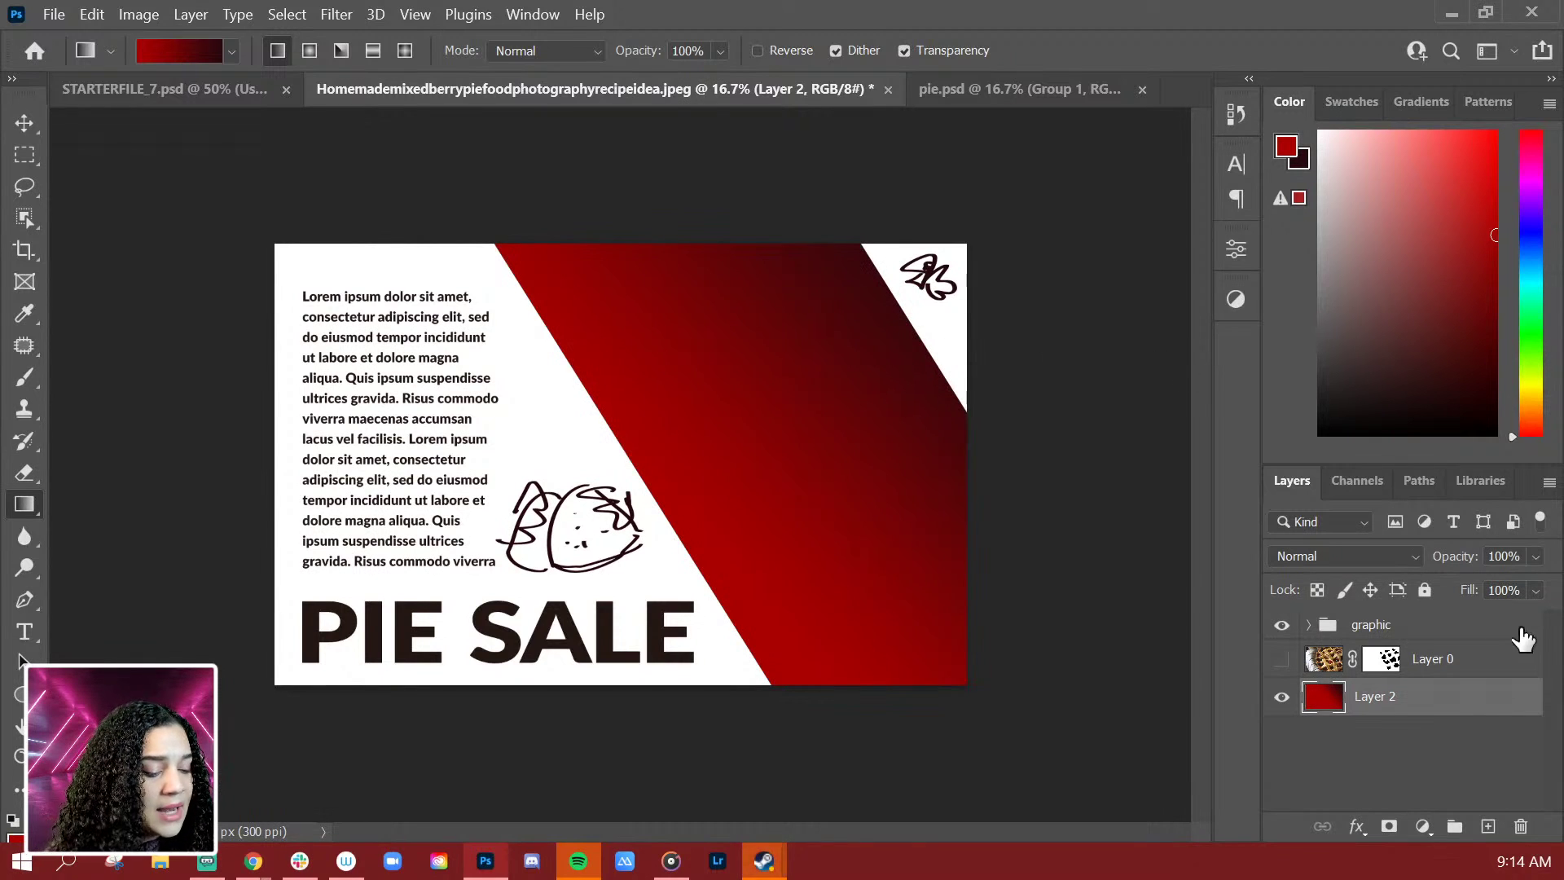
click(334, 15)
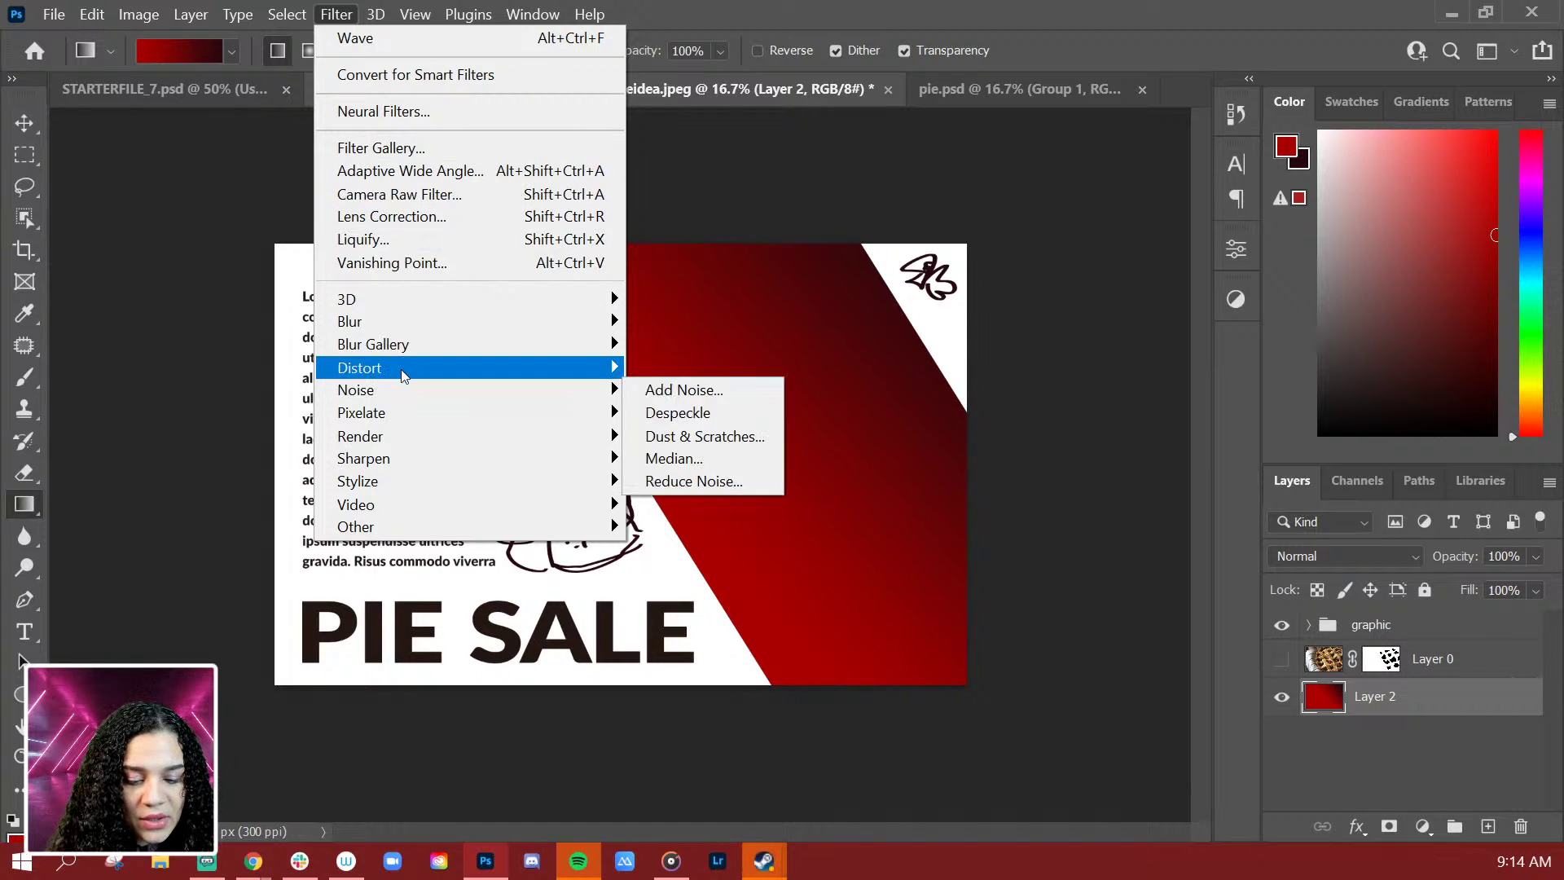
mouse_move(404, 374)
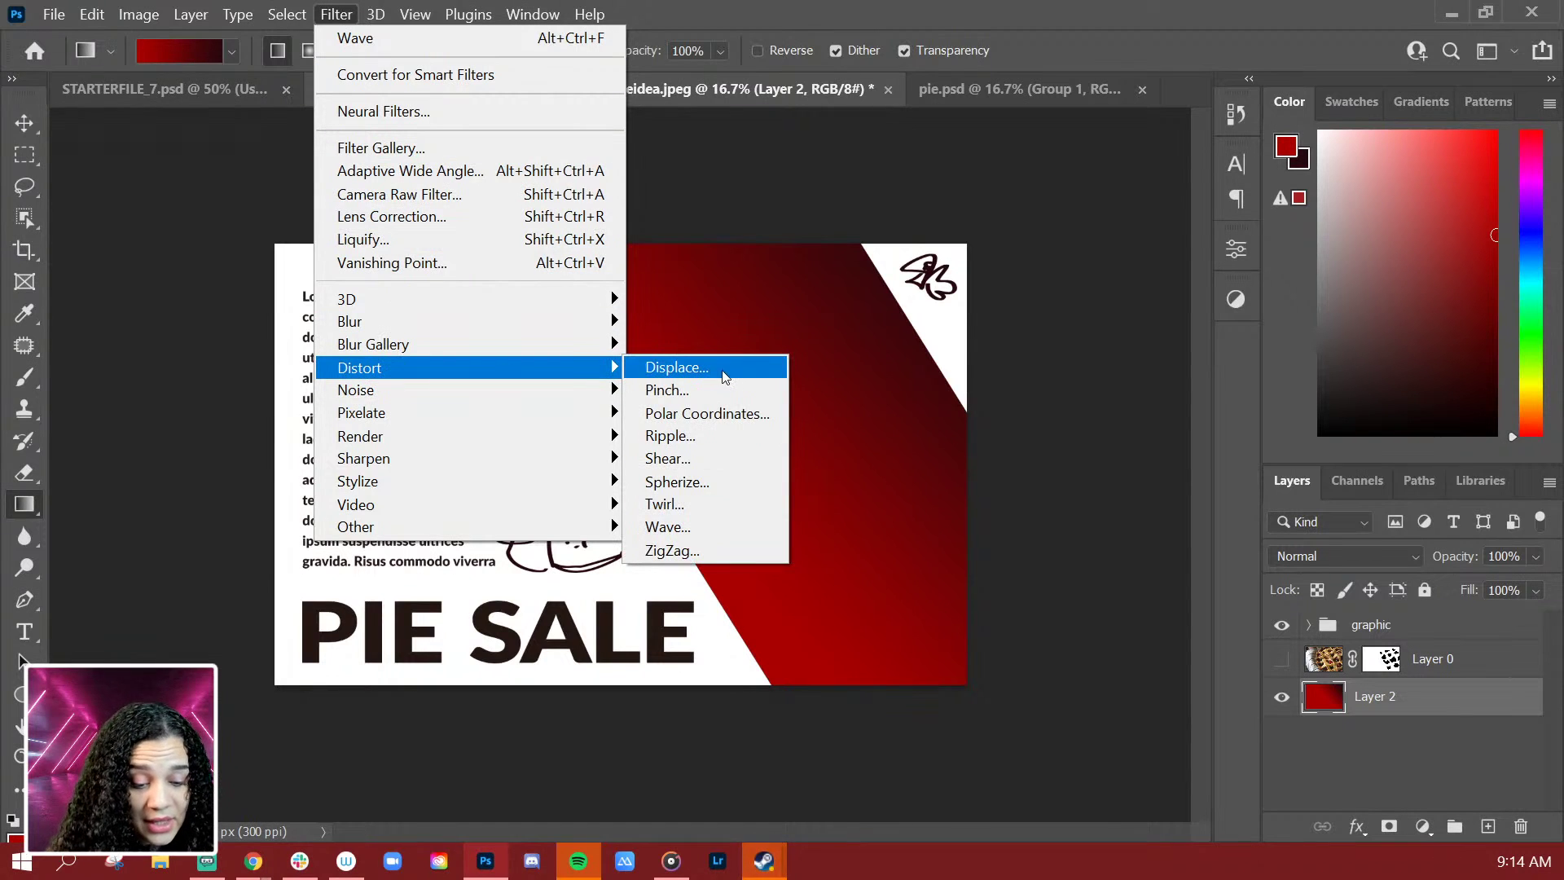
click(720, 534)
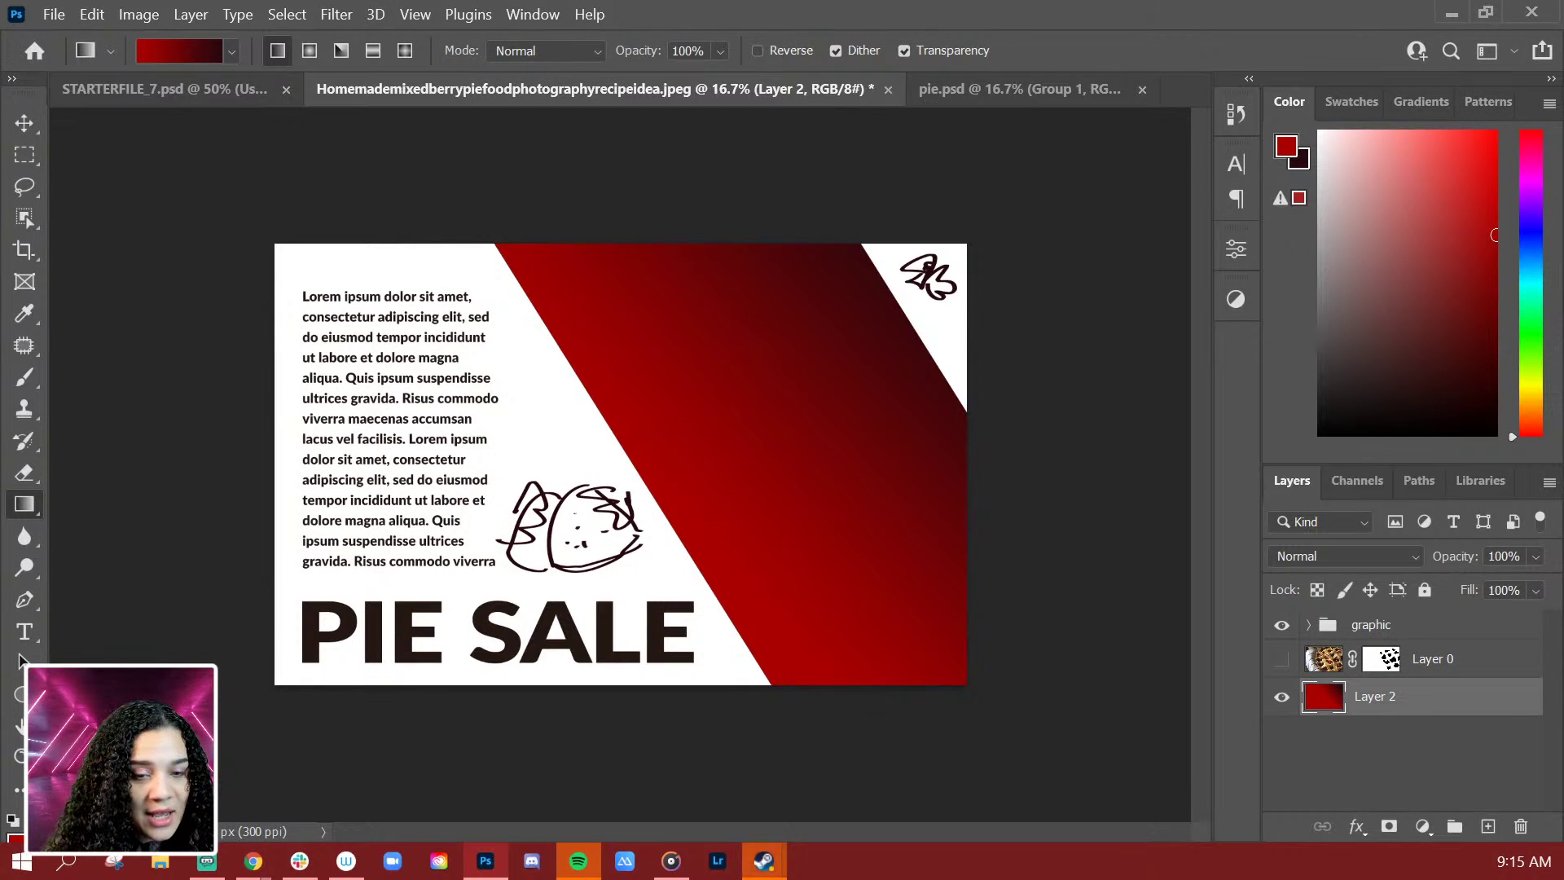
drag(1016, 171, 1072, 171)
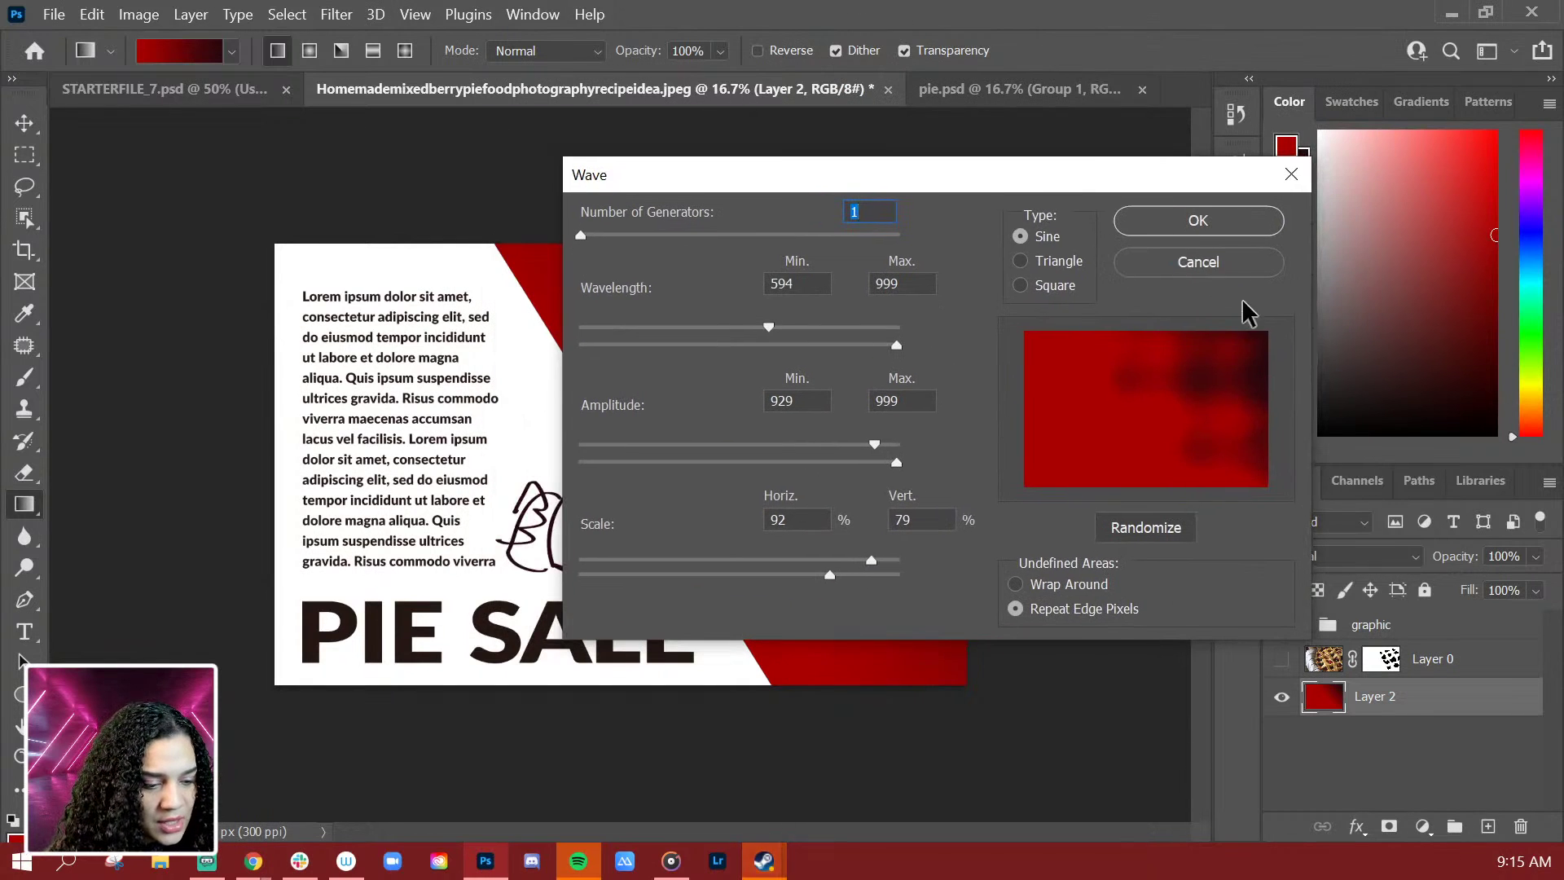
click(1192, 262)
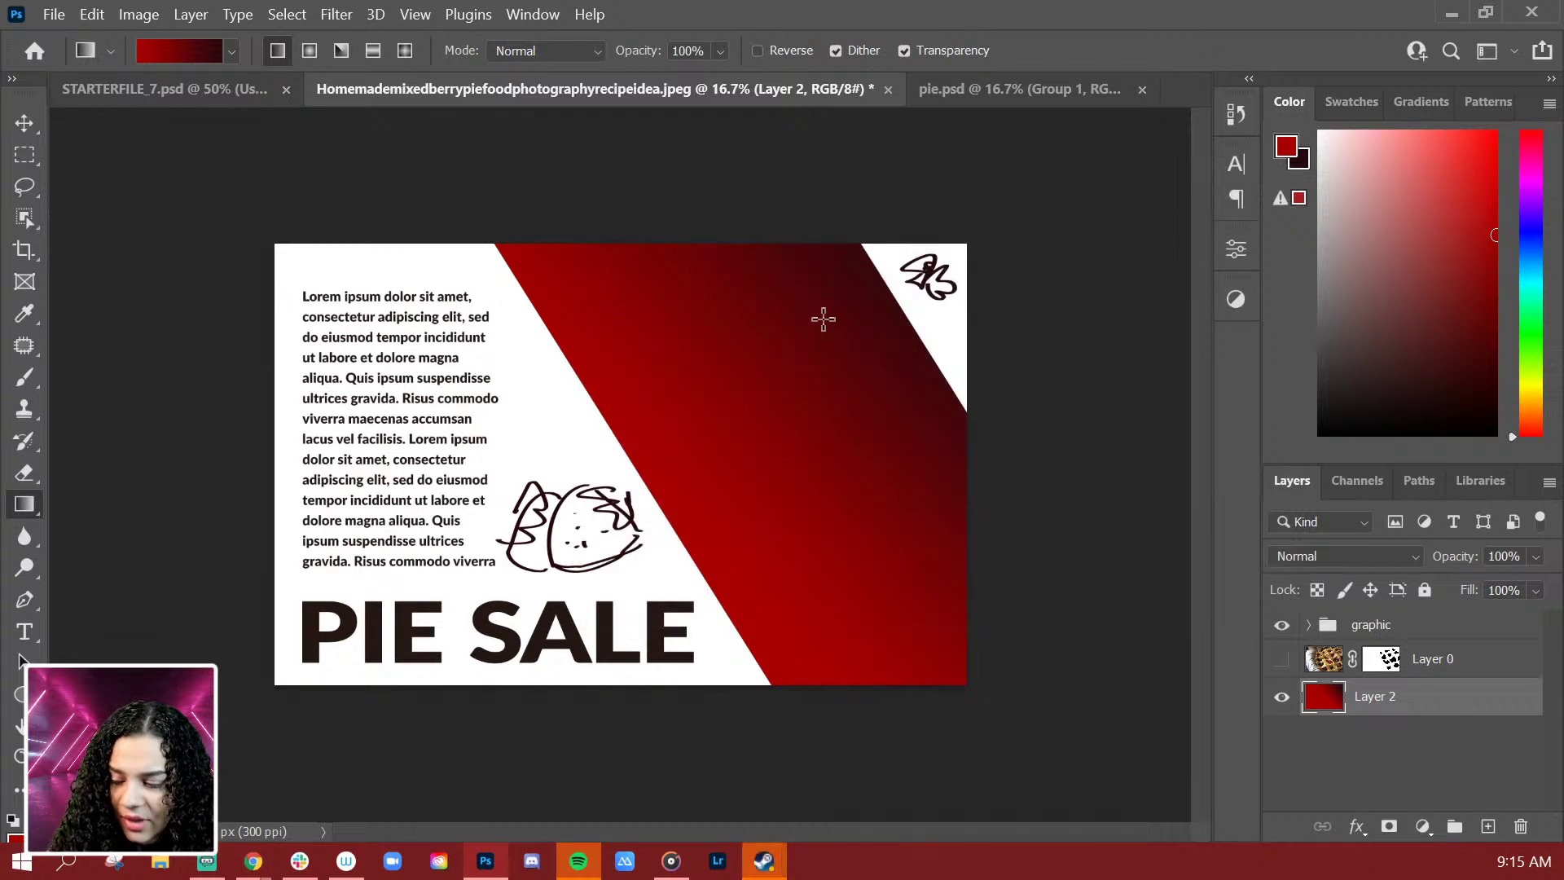
Step: Switch to full-screen mode with the menu bar and open the Distort > Wave filter for Layer 2, with its dialog beside the graphic
key(f)
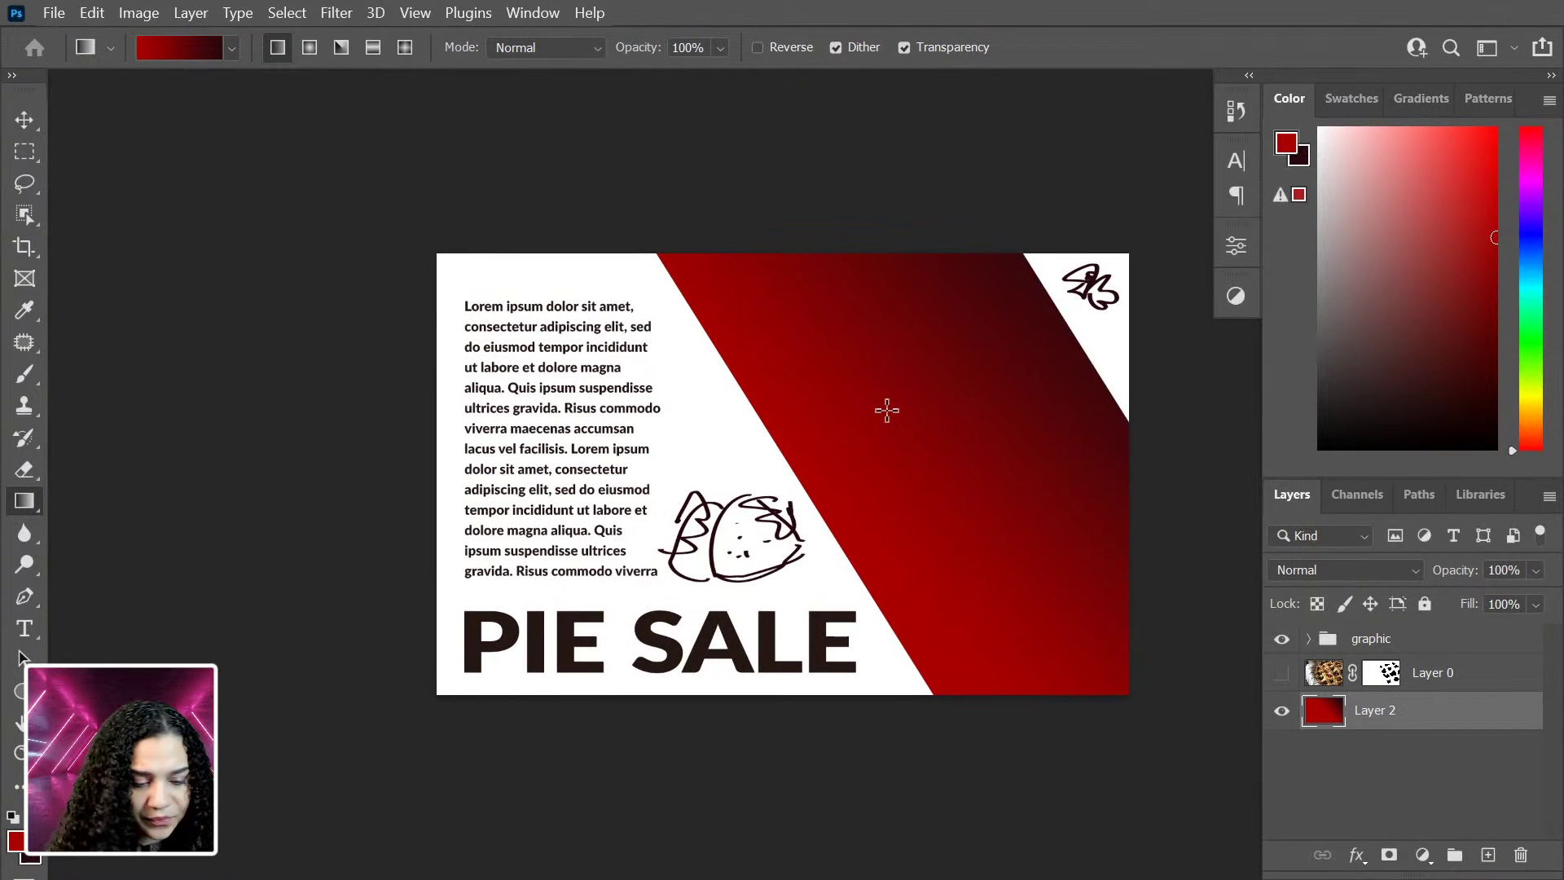
drag(978, 426, 527, 353)
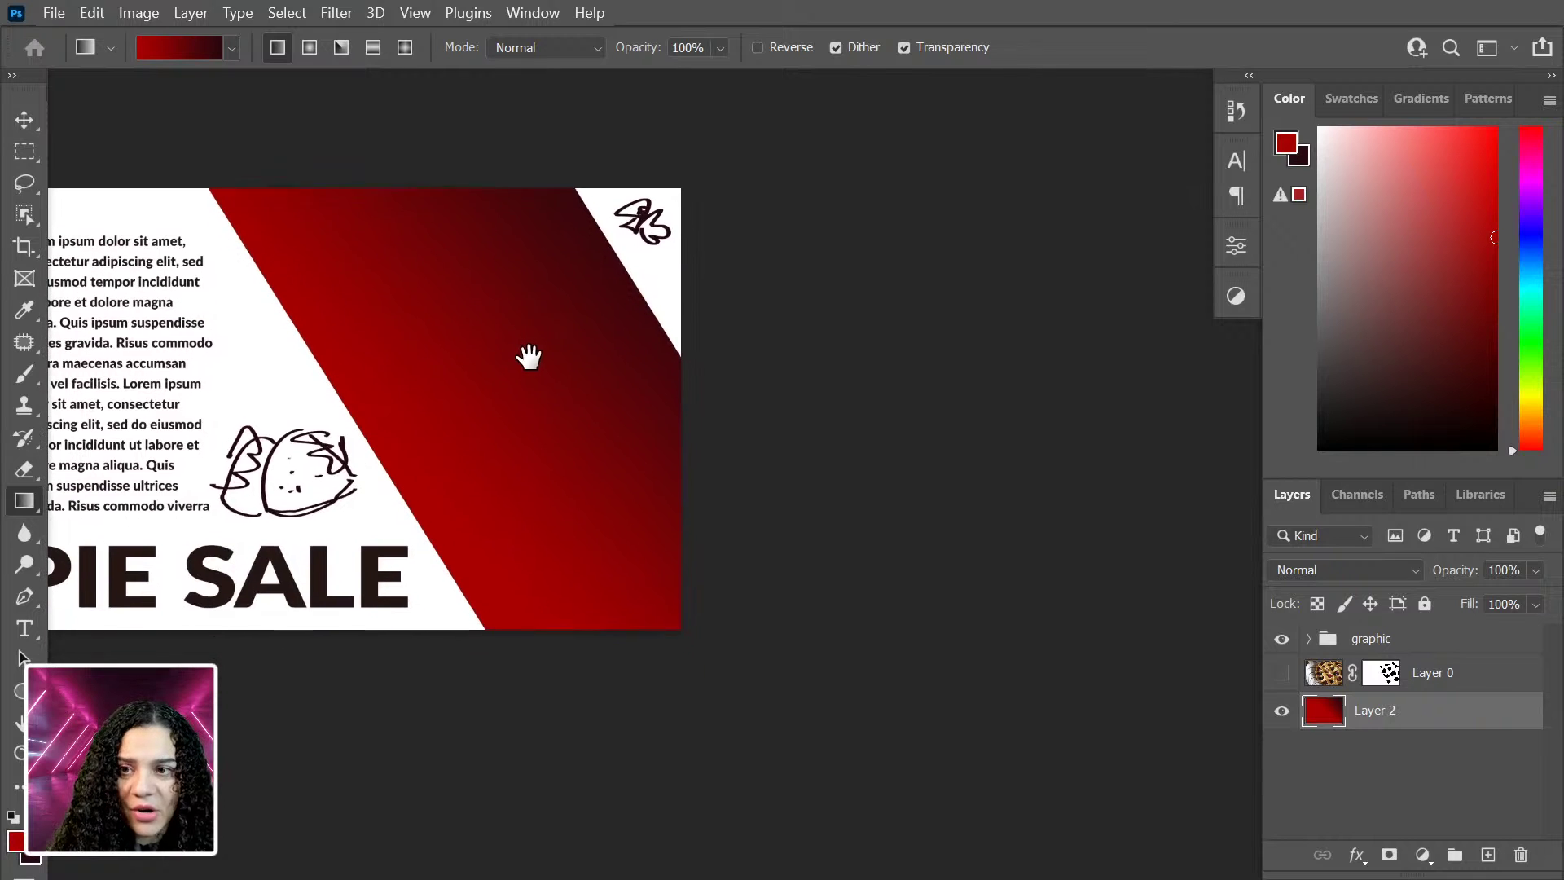
click(332, 20)
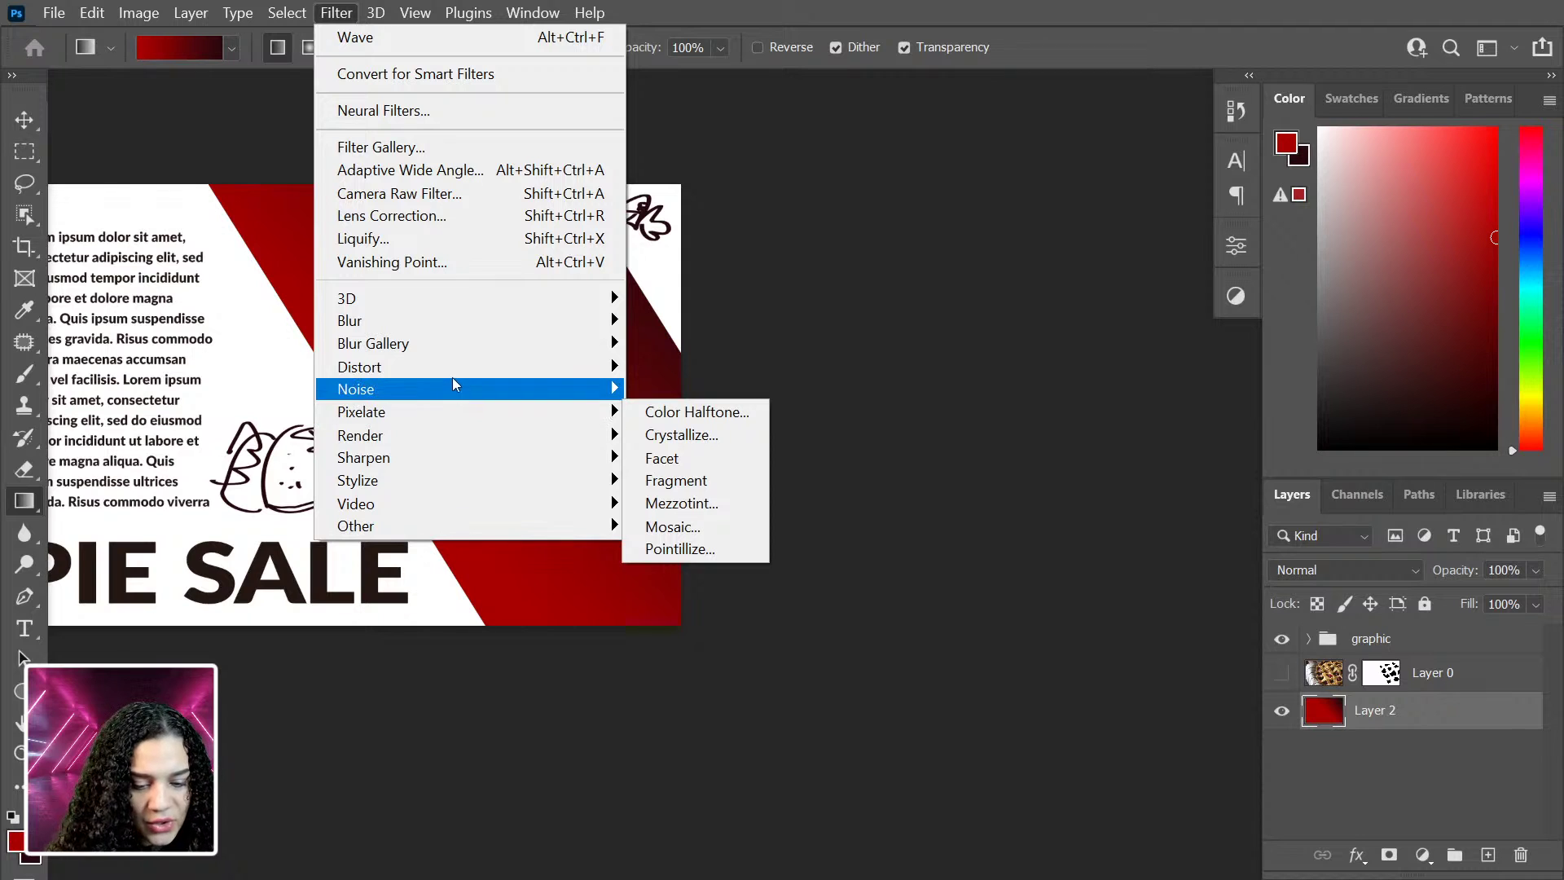
mouse_move(456, 366)
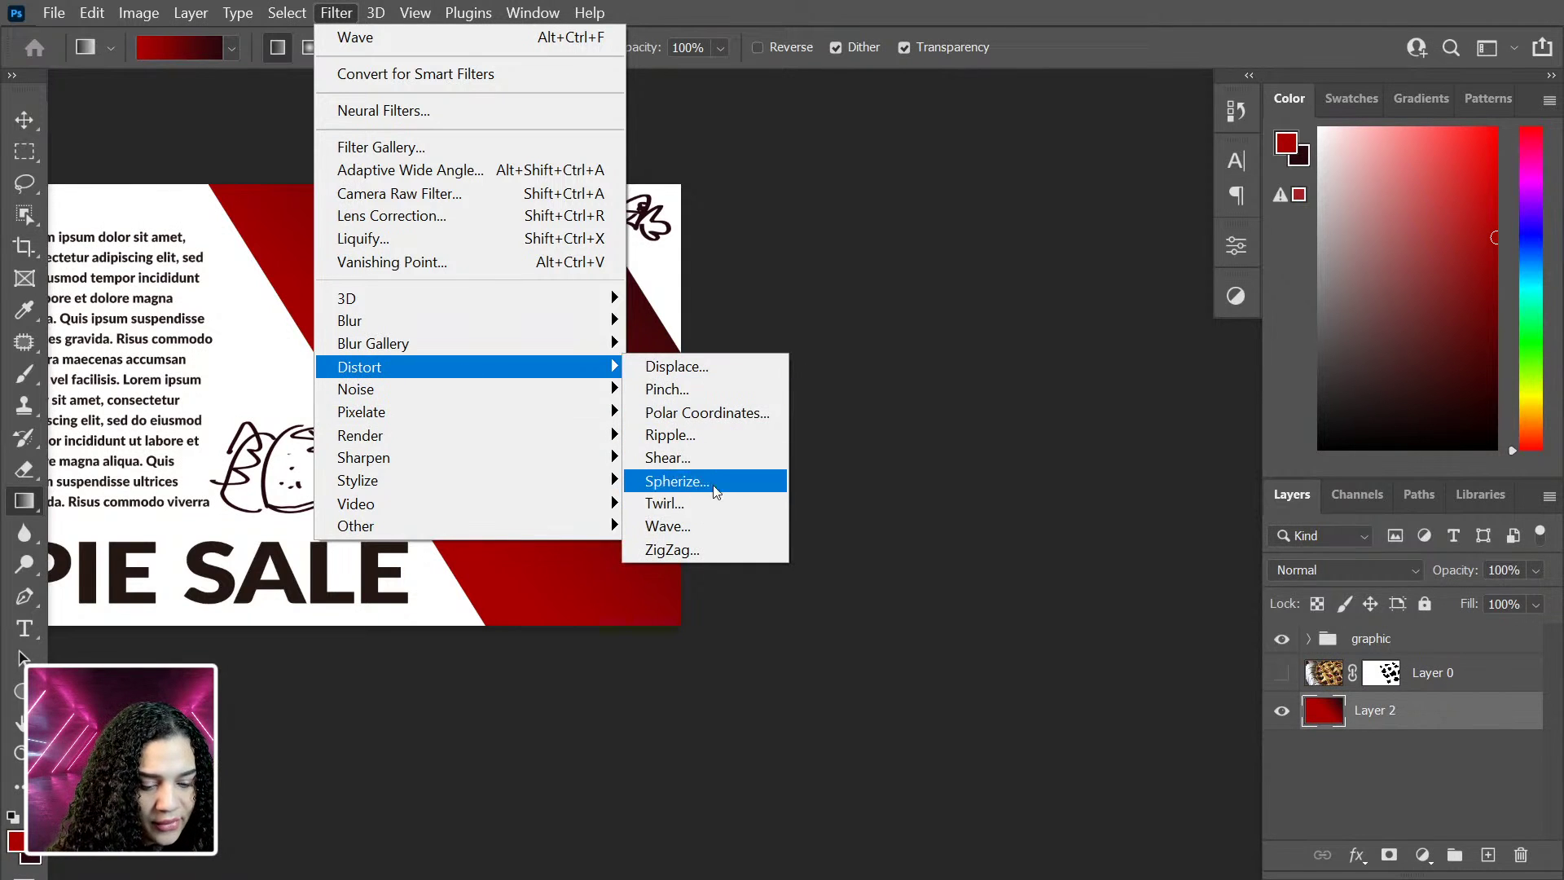
click(715, 526)
drag(902, 167, 1042, 169)
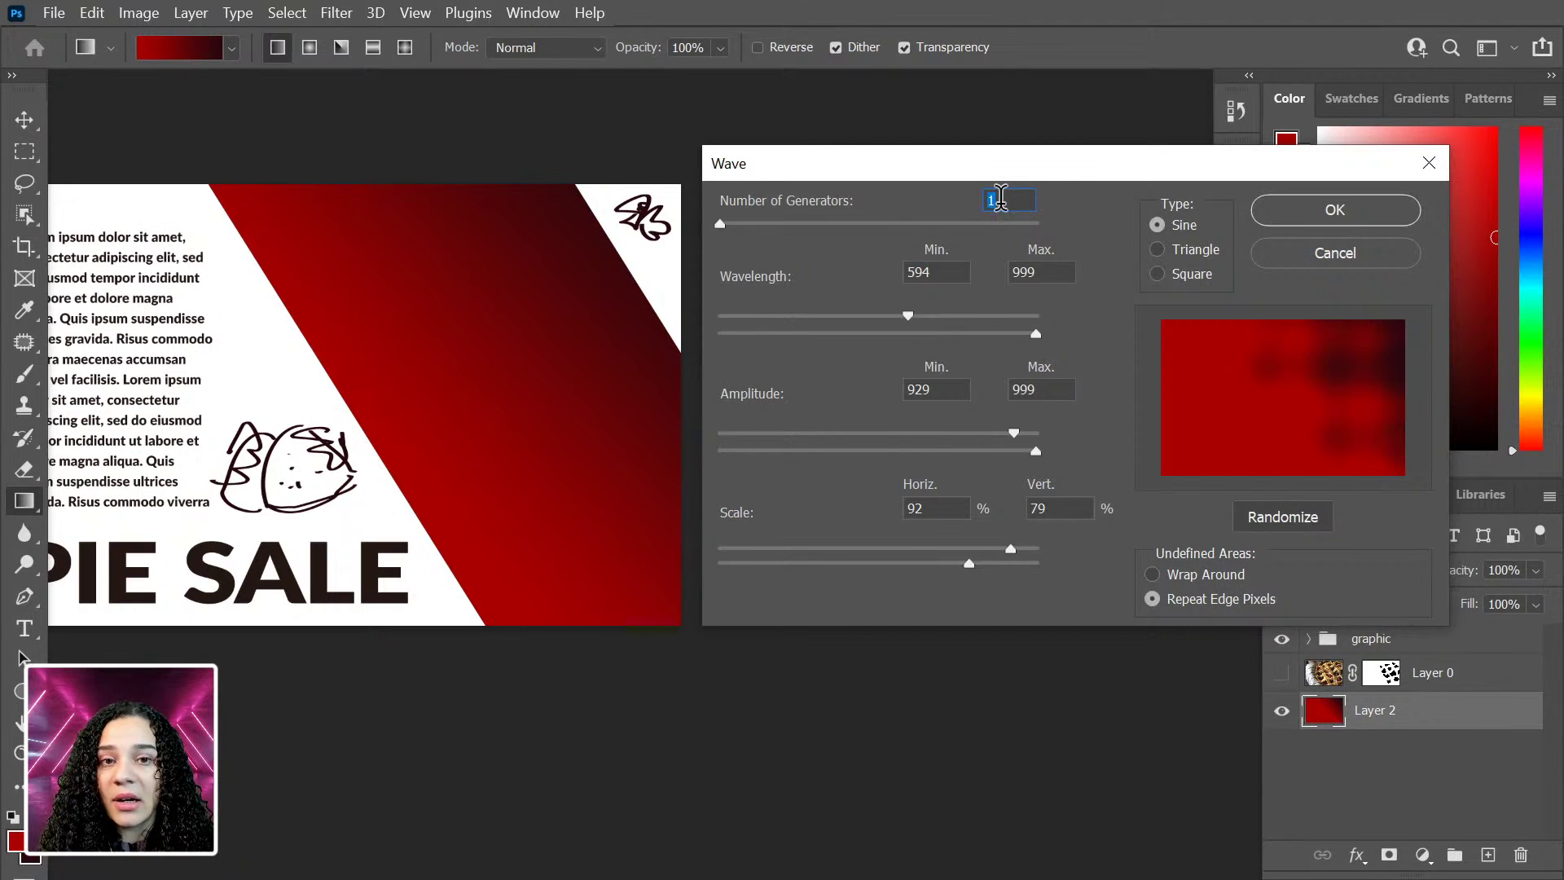
Step: Set the Wave filter to 1 generator, wavelength 228 to 795, minimum amplitude 936, and scale 83% horizontal and 100% vertical
drag(725, 225, 766, 226)
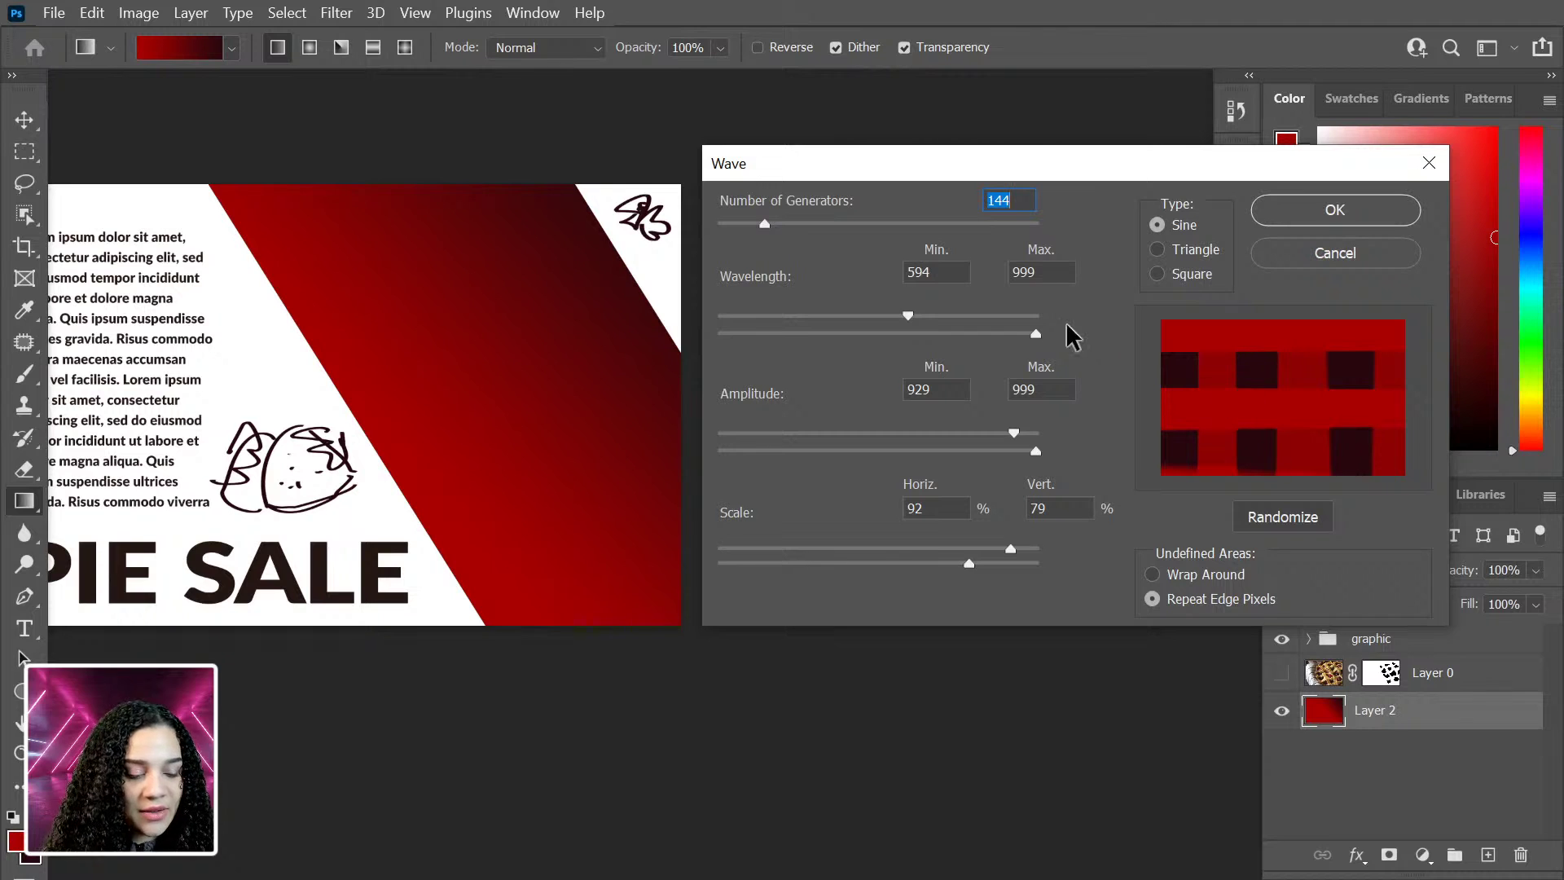
drag(770, 236, 713, 243)
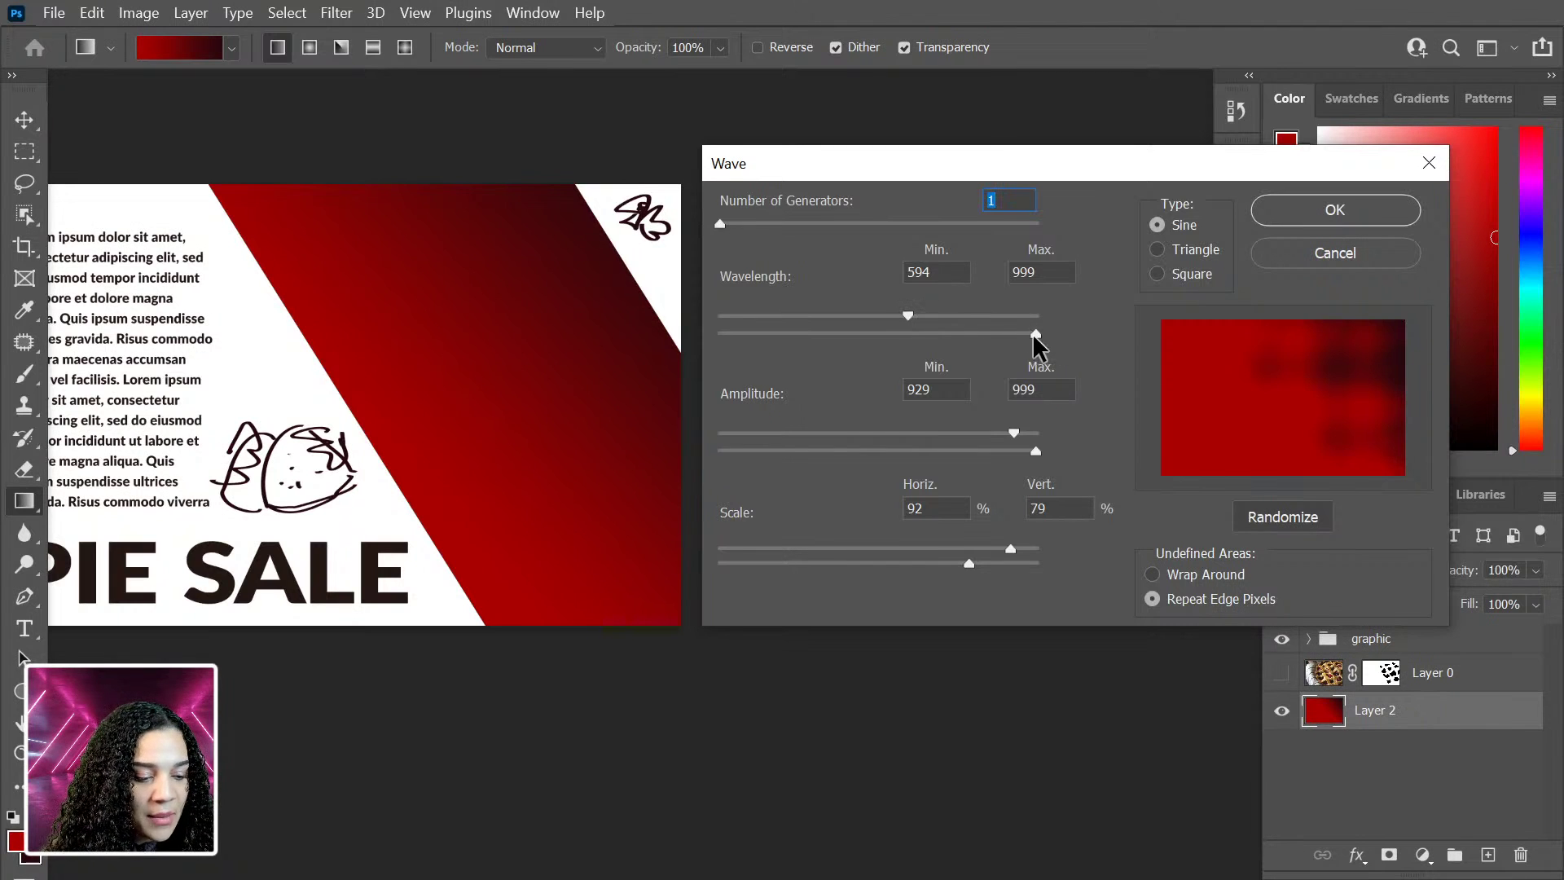
drag(1035, 335, 795, 316)
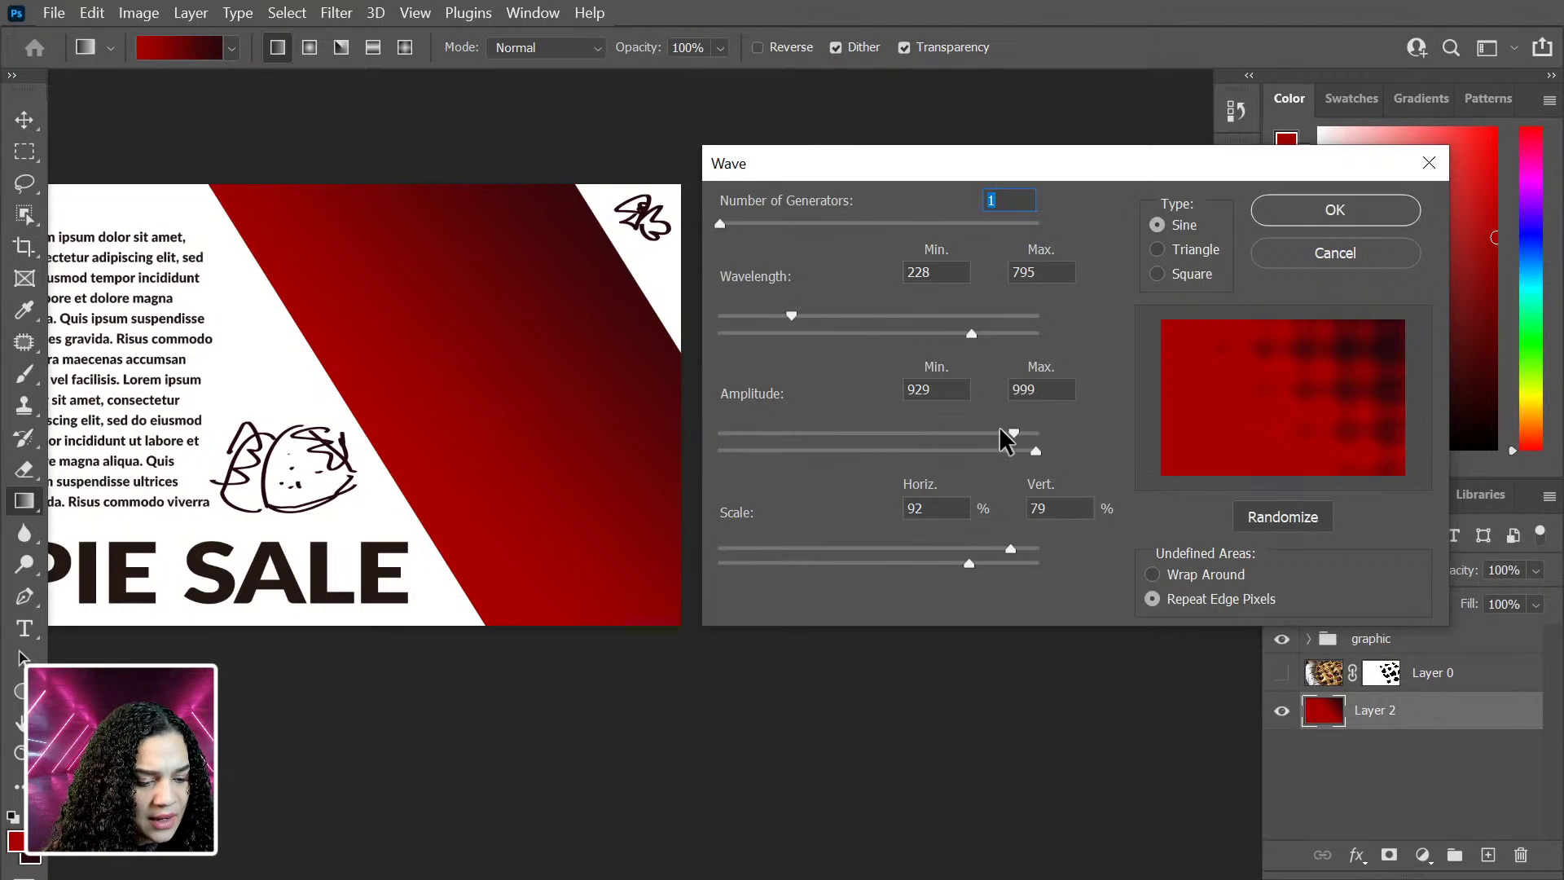
mouse_move(1014, 434)
mouse_down()
mouse_move(926, 440)
mouse_move(1015, 434)
mouse_up()
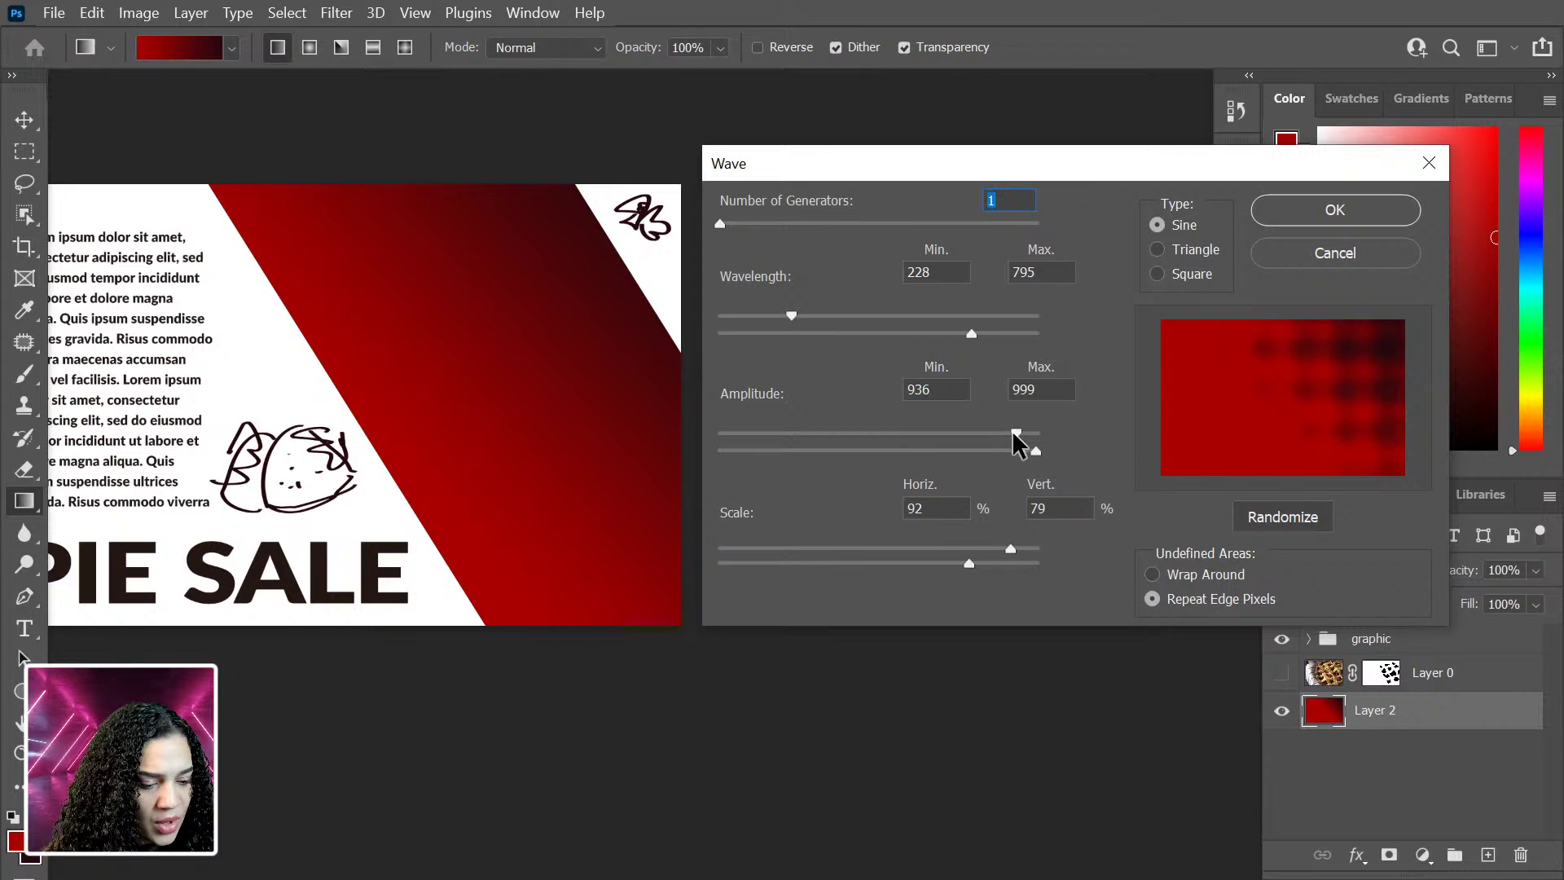
drag(1010, 550, 1114, 587)
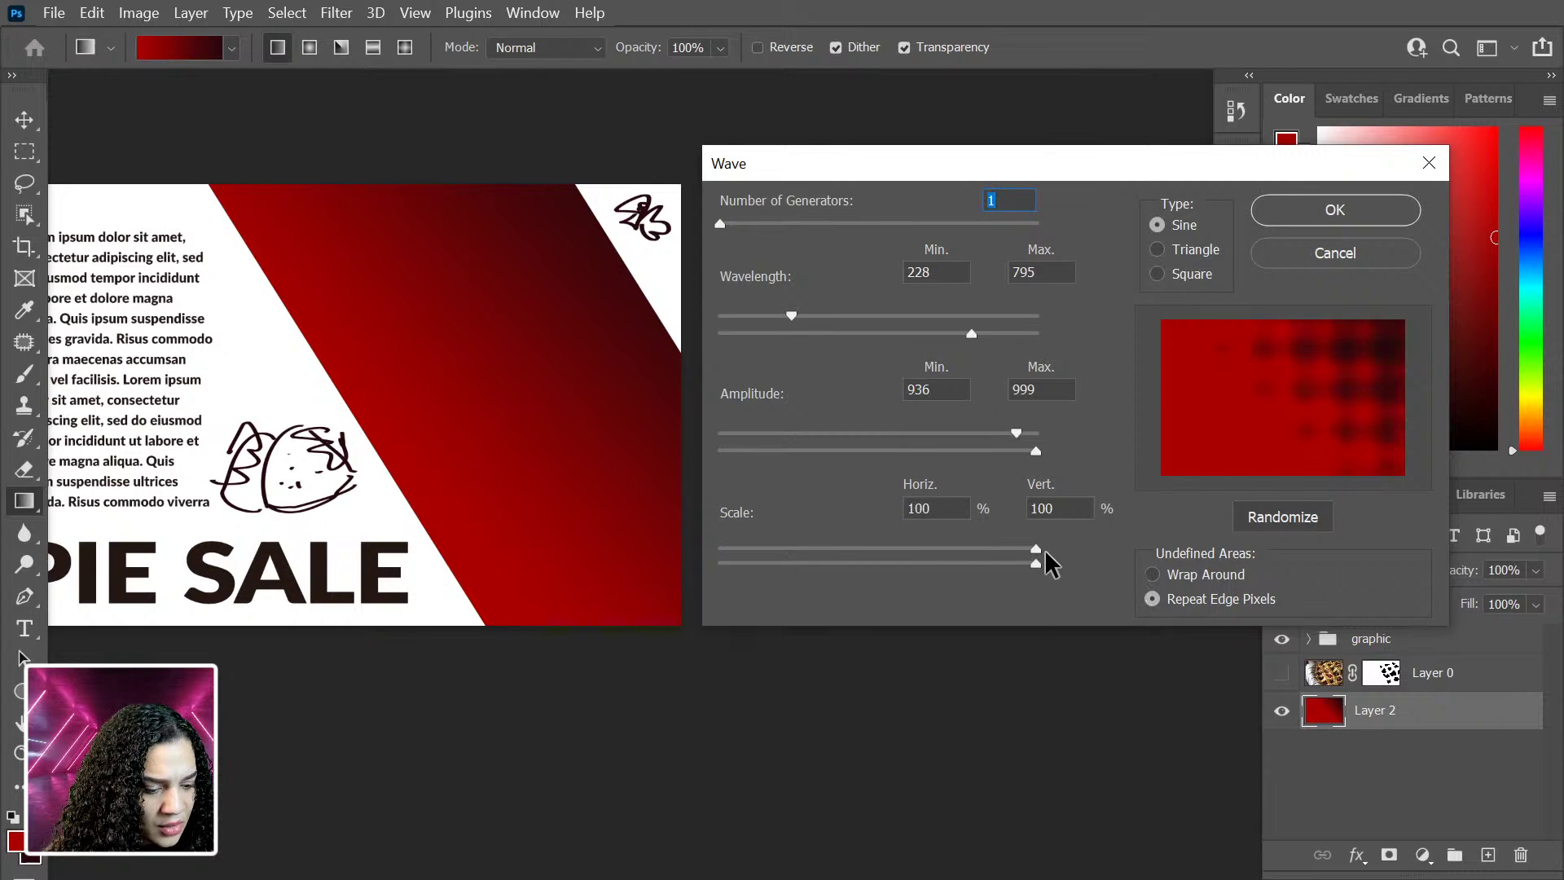
drag(1036, 550, 982, 550)
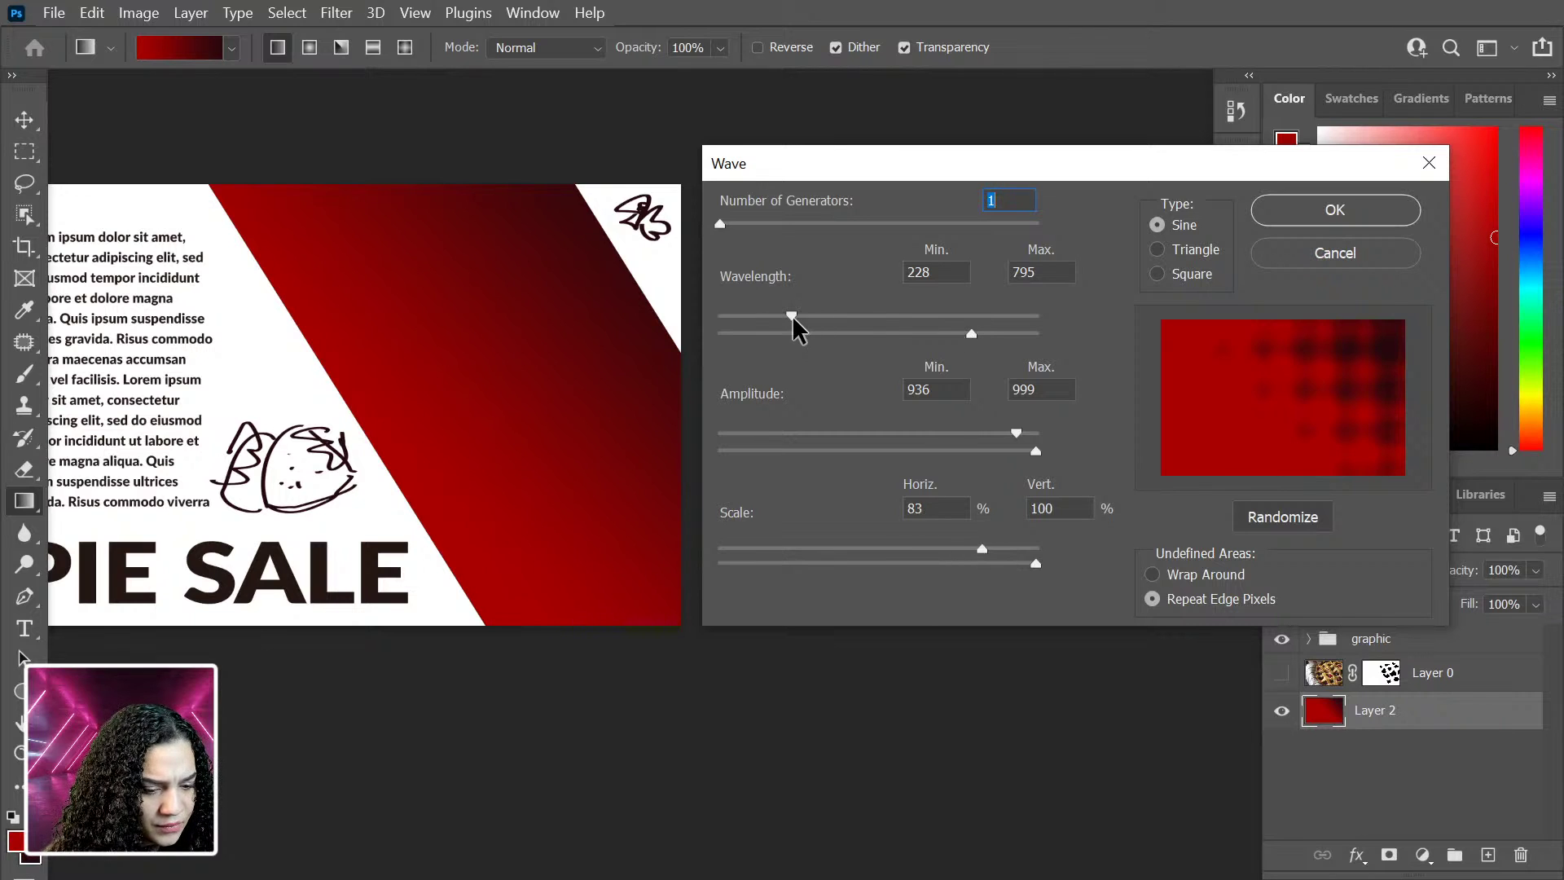
Step: Refine the Wave filter to wavelength 324 to 926, minimum amplitude 998 and horizontal scale 82%, and apply it to Layer 2
drag(792, 315, 858, 316)
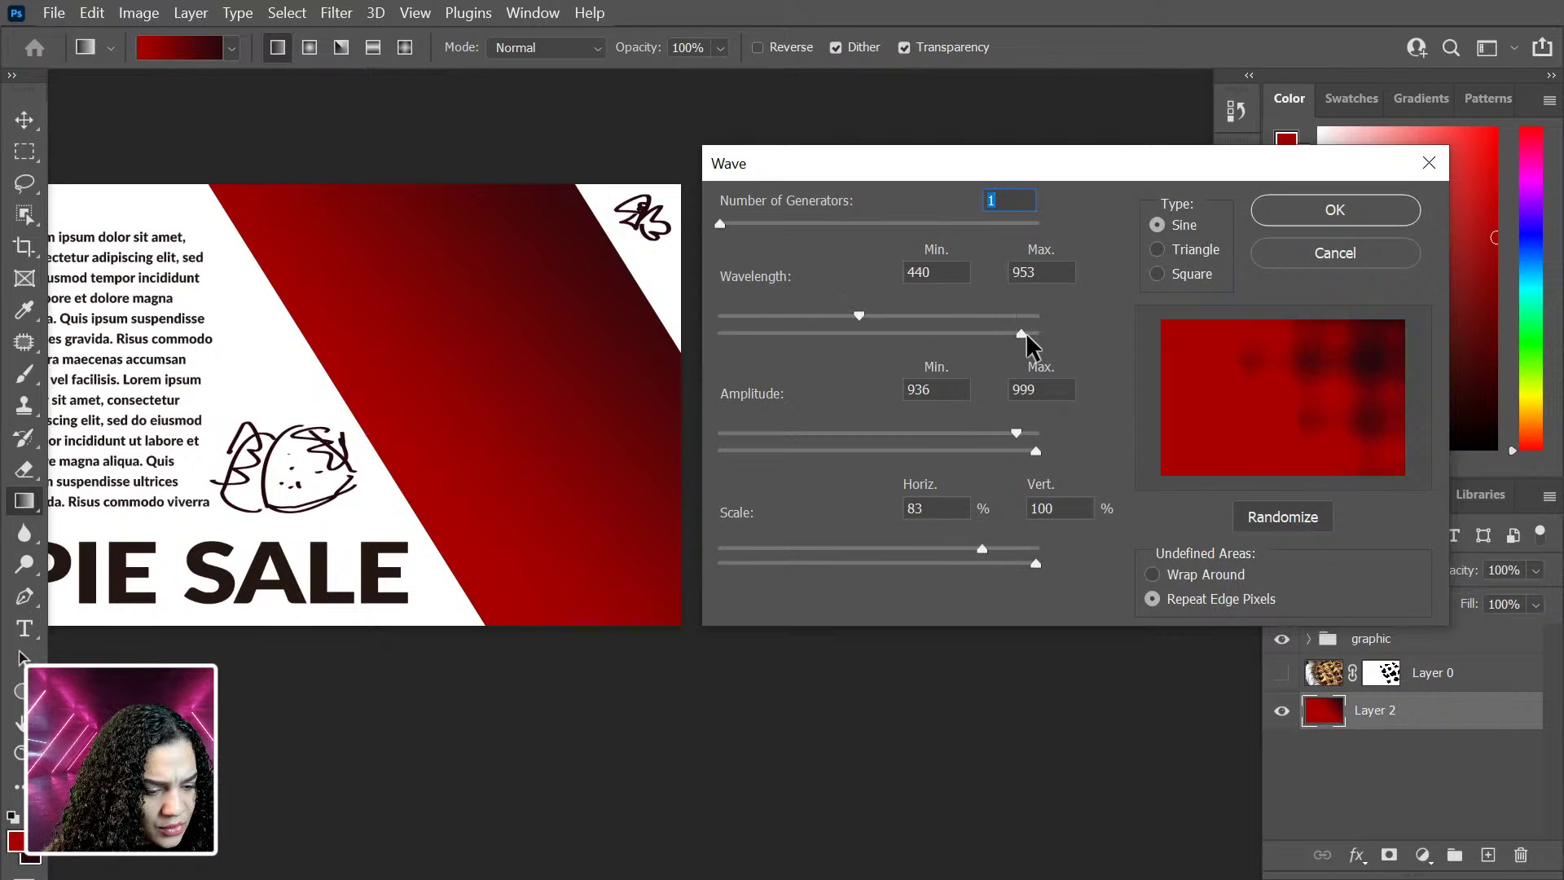
mouse_move(1023, 334)
mouse_down()
mouse_move(932, 339)
mouse_move(1012, 334)
mouse_up()
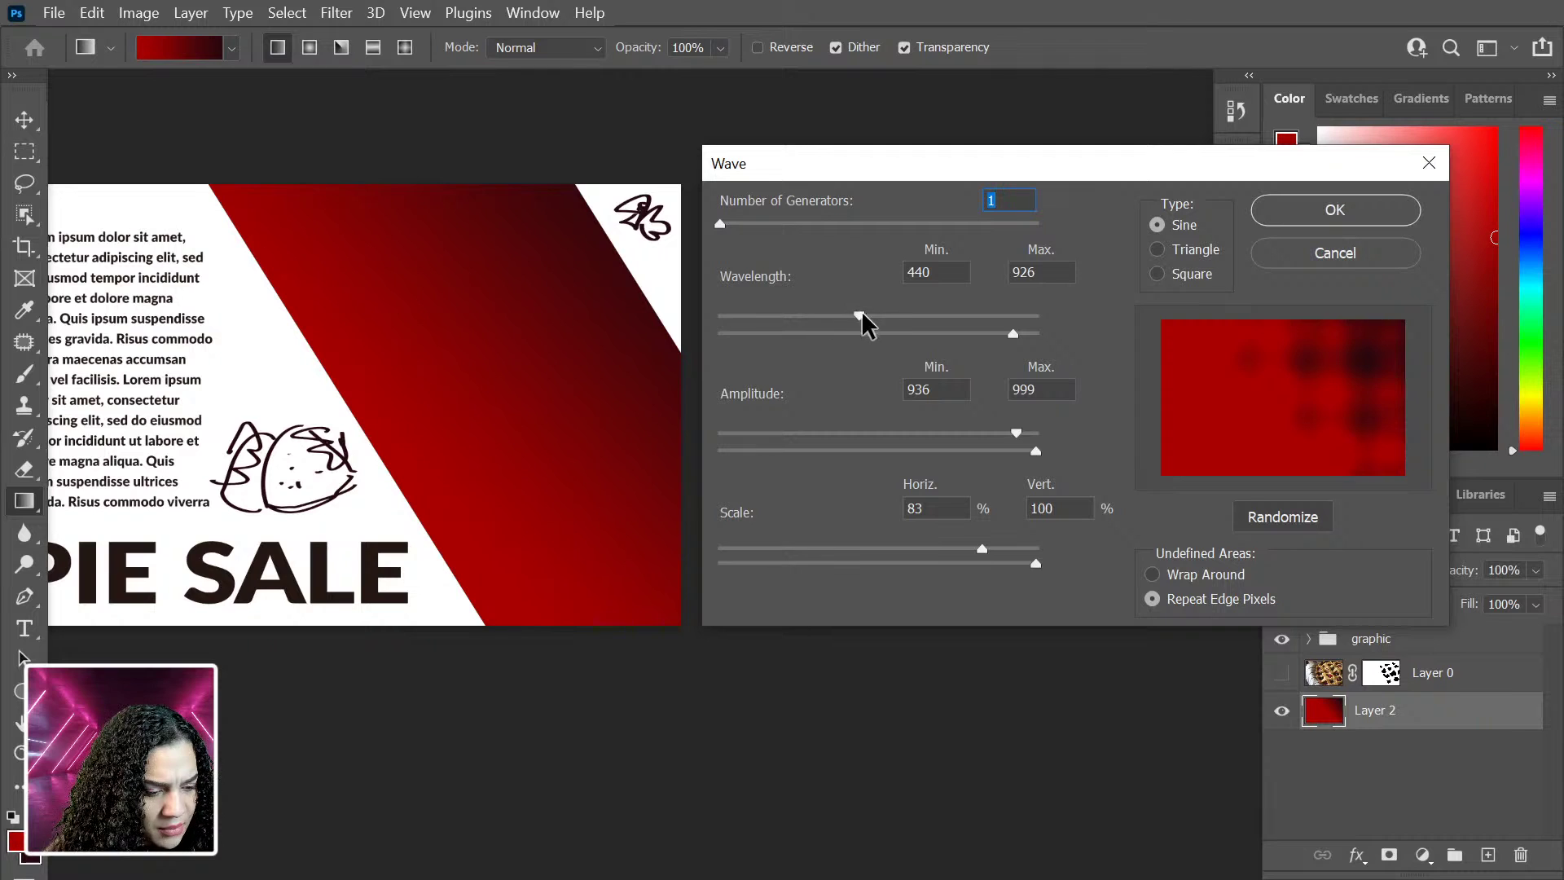
drag(862, 315, 824, 315)
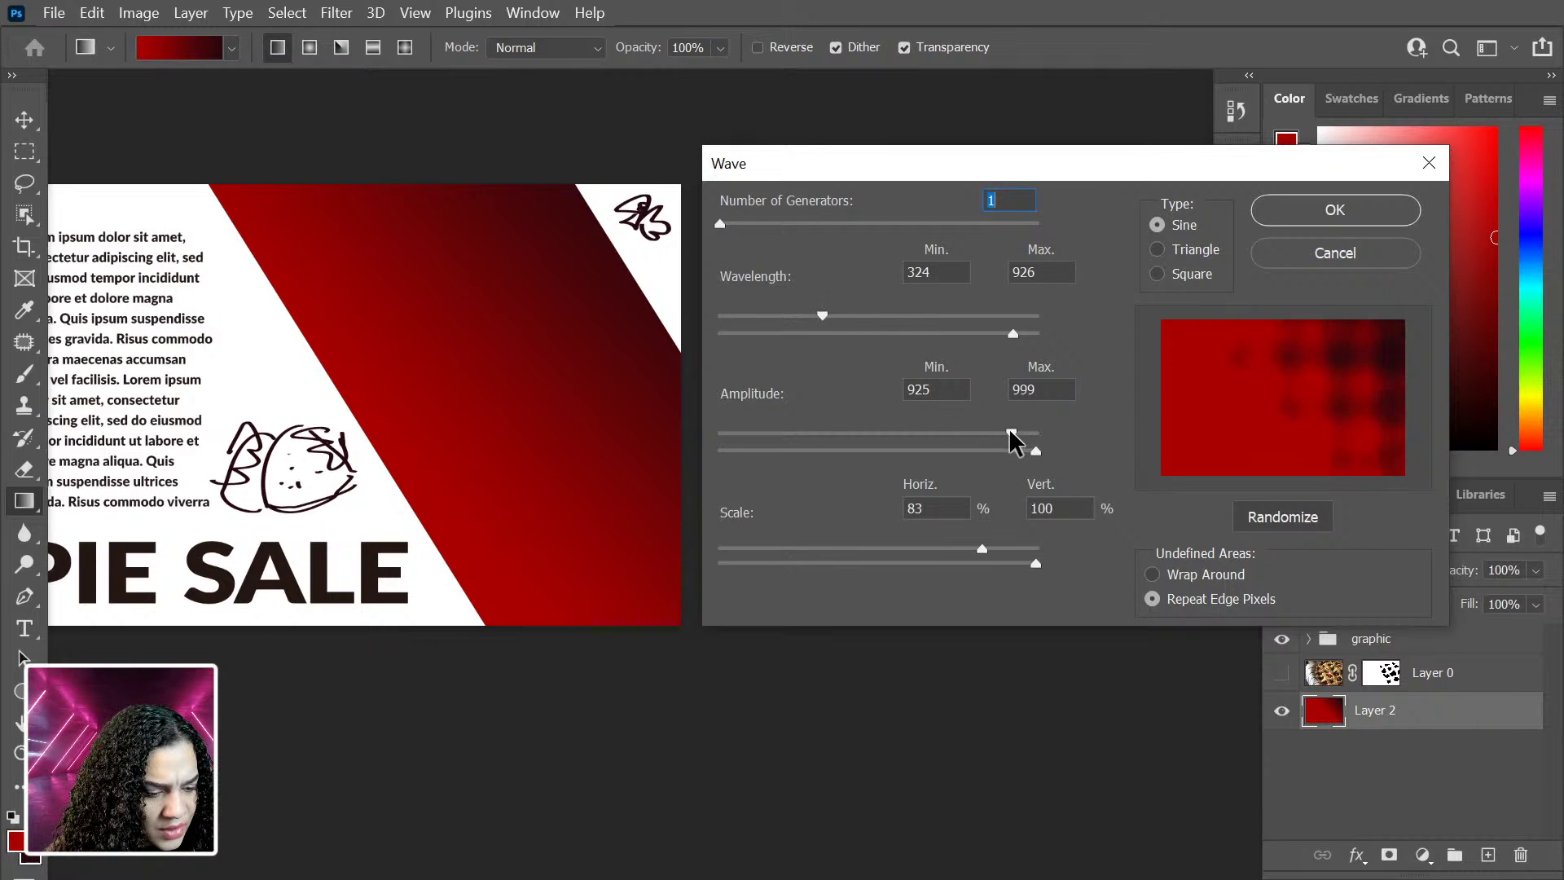
drag(1011, 433, 1043, 429)
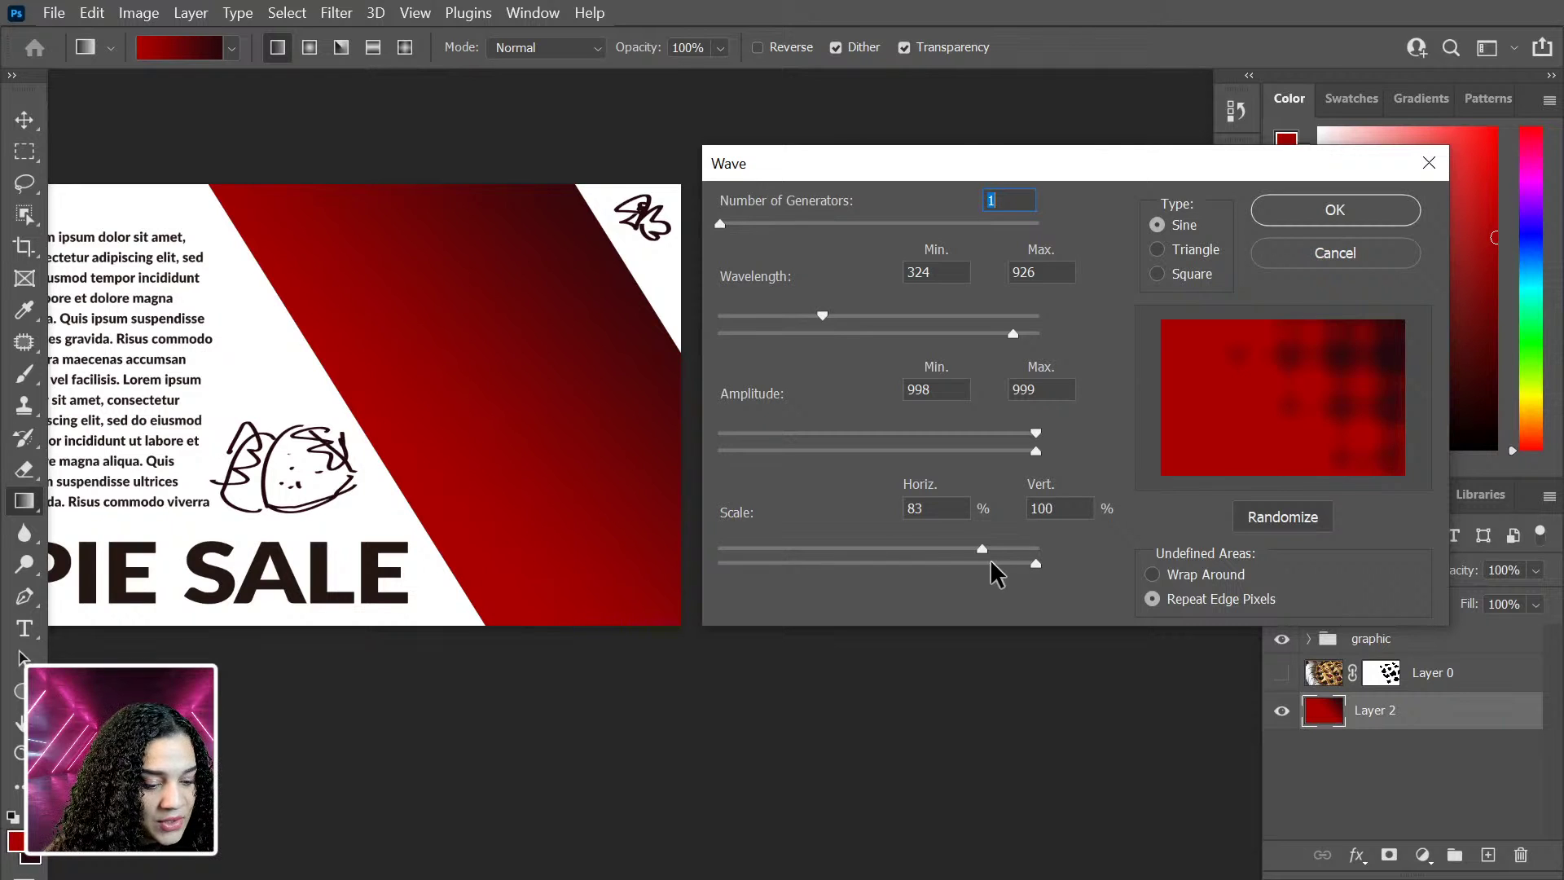
drag(983, 549, 976, 547)
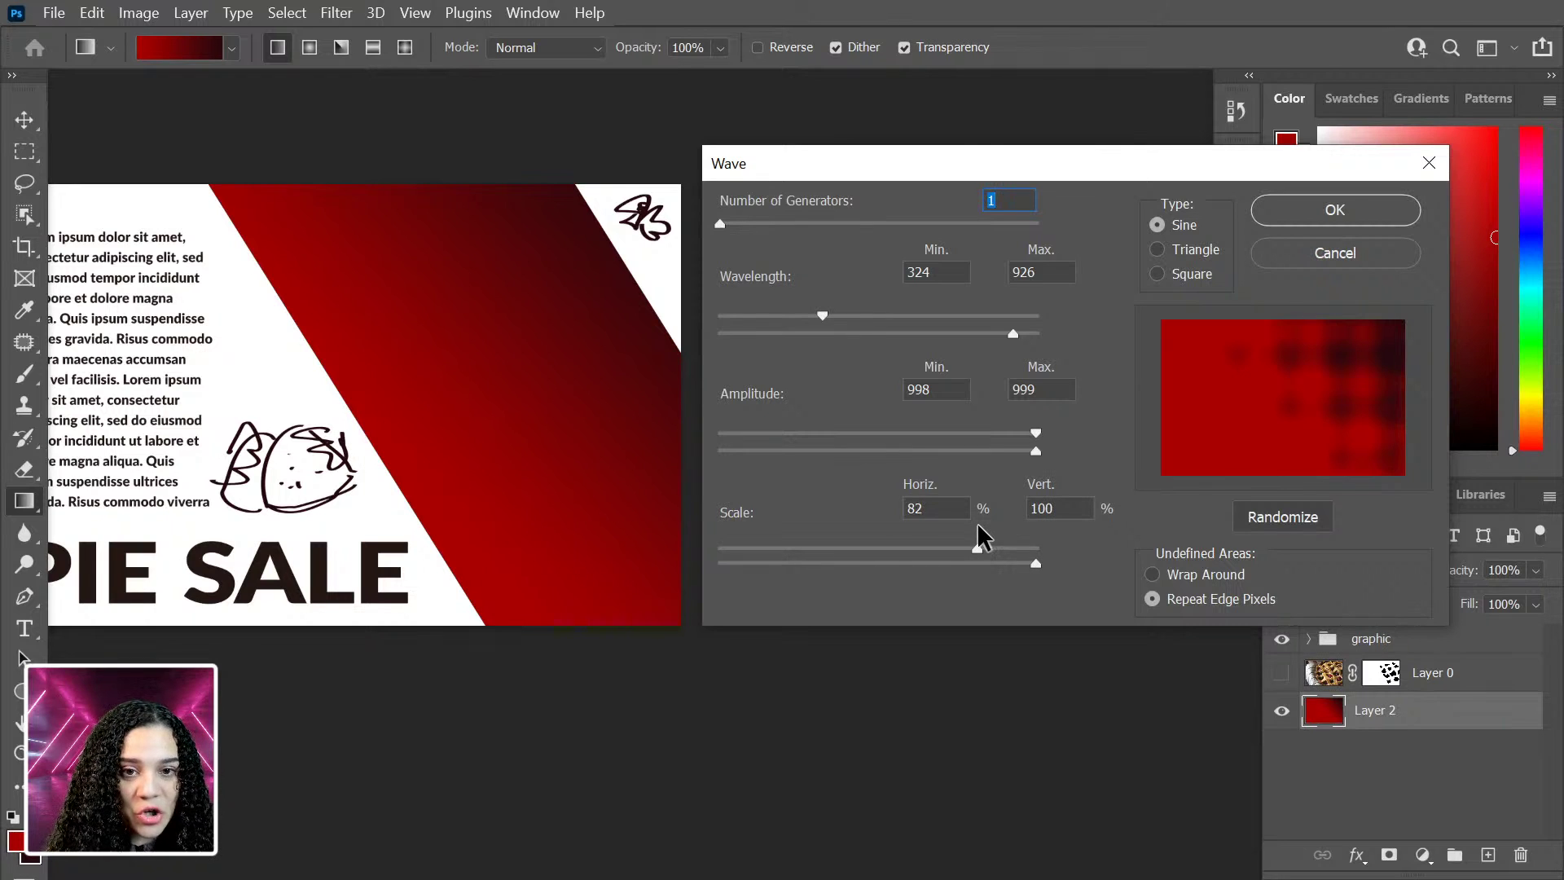
click(1335, 214)
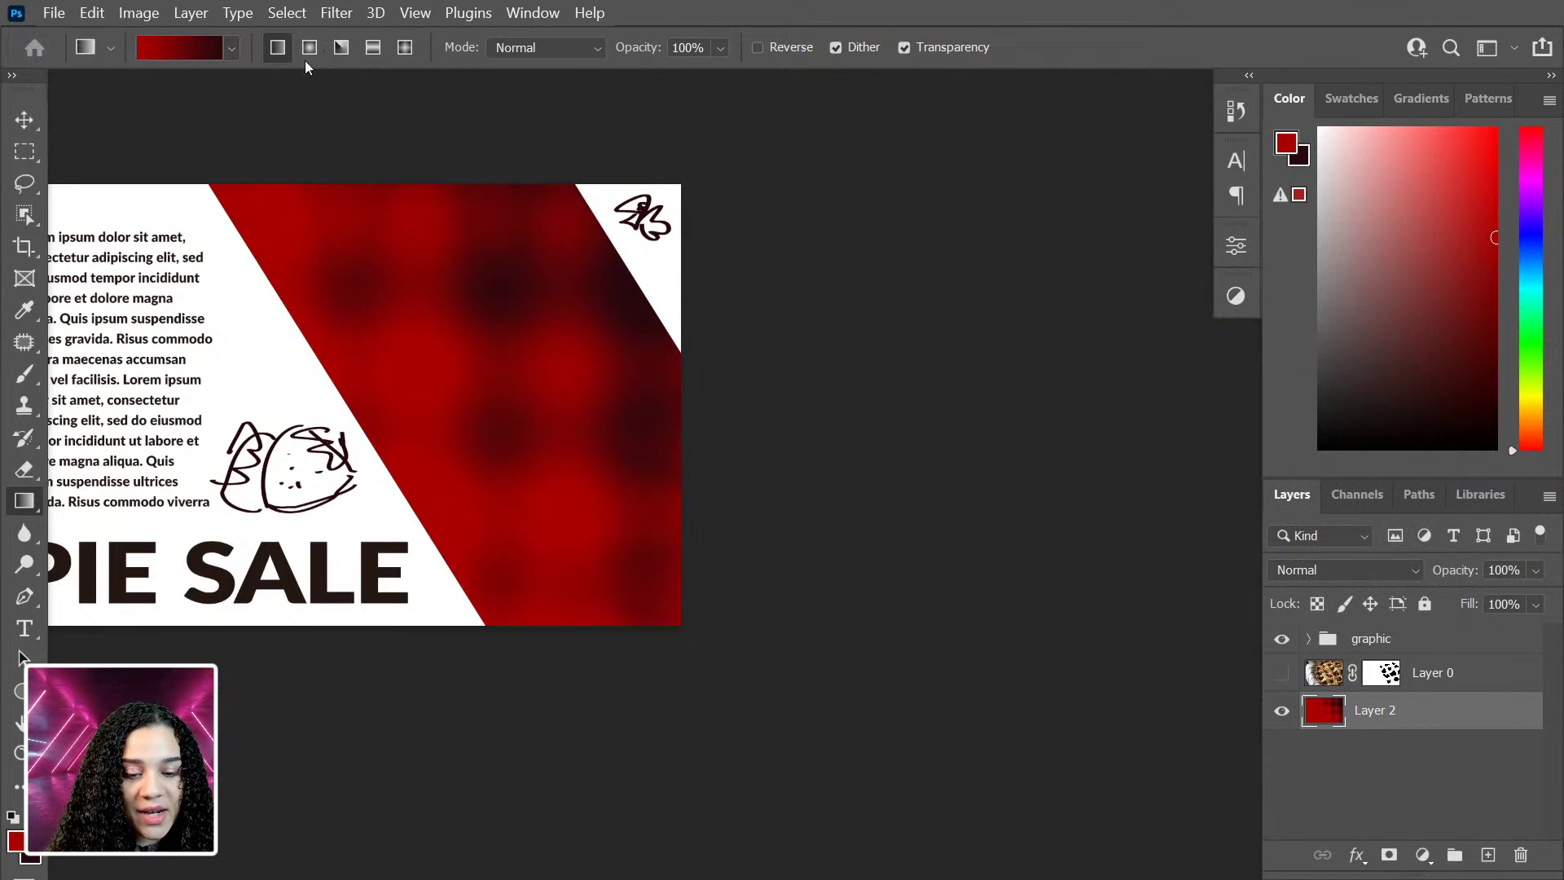
Step: Reopen the Wave filter on Layer 2 and set wavelength 675 to 676, amplitude 471 to 641, and horizontal scale 100%
click(338, 20)
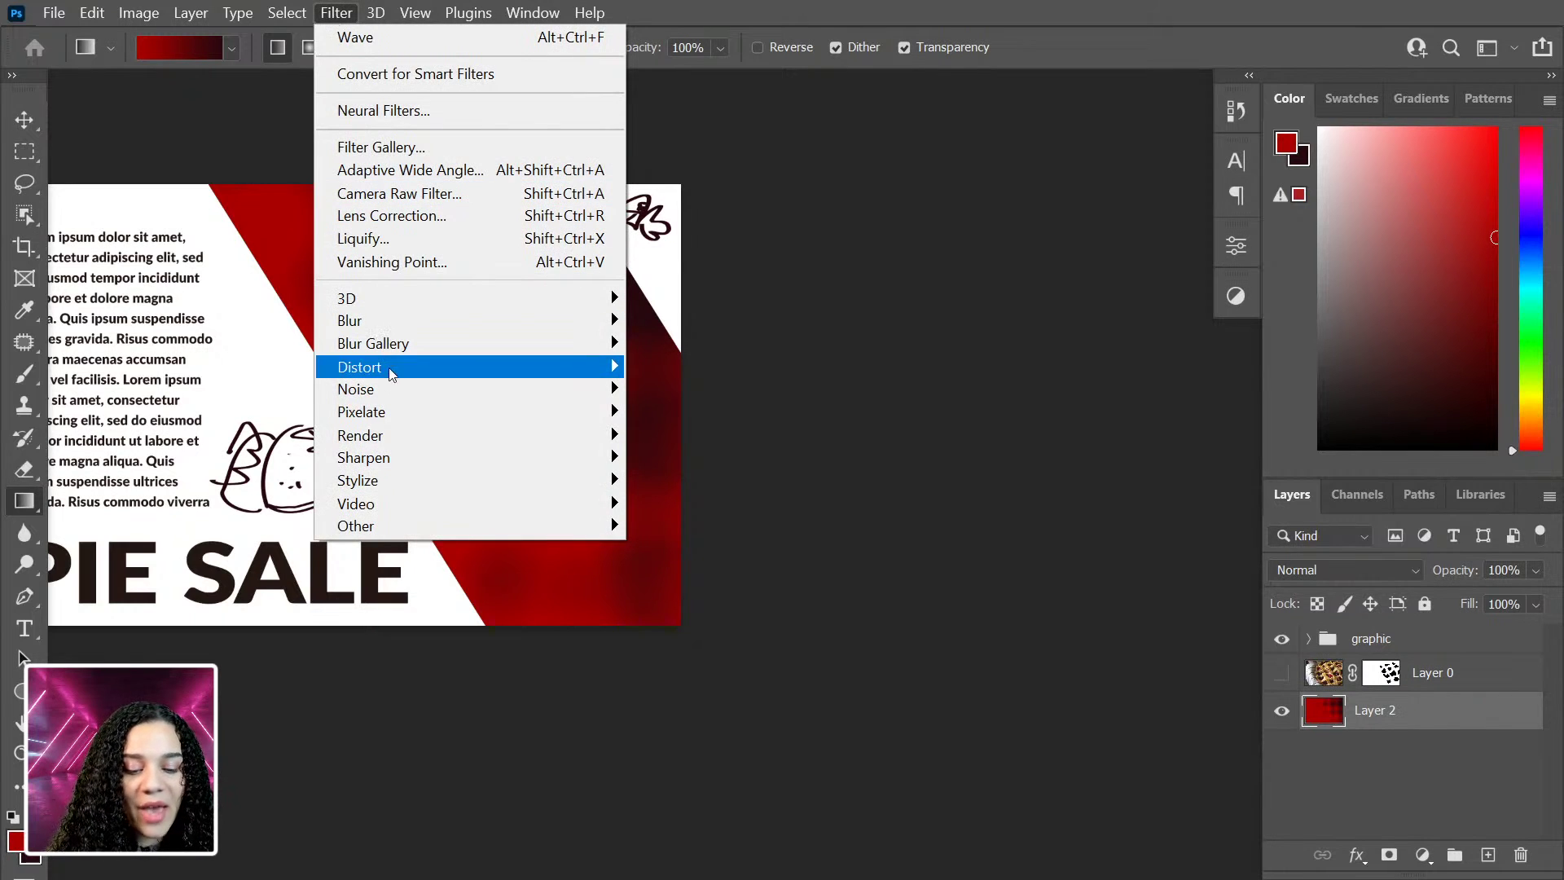
mouse_move(391, 378)
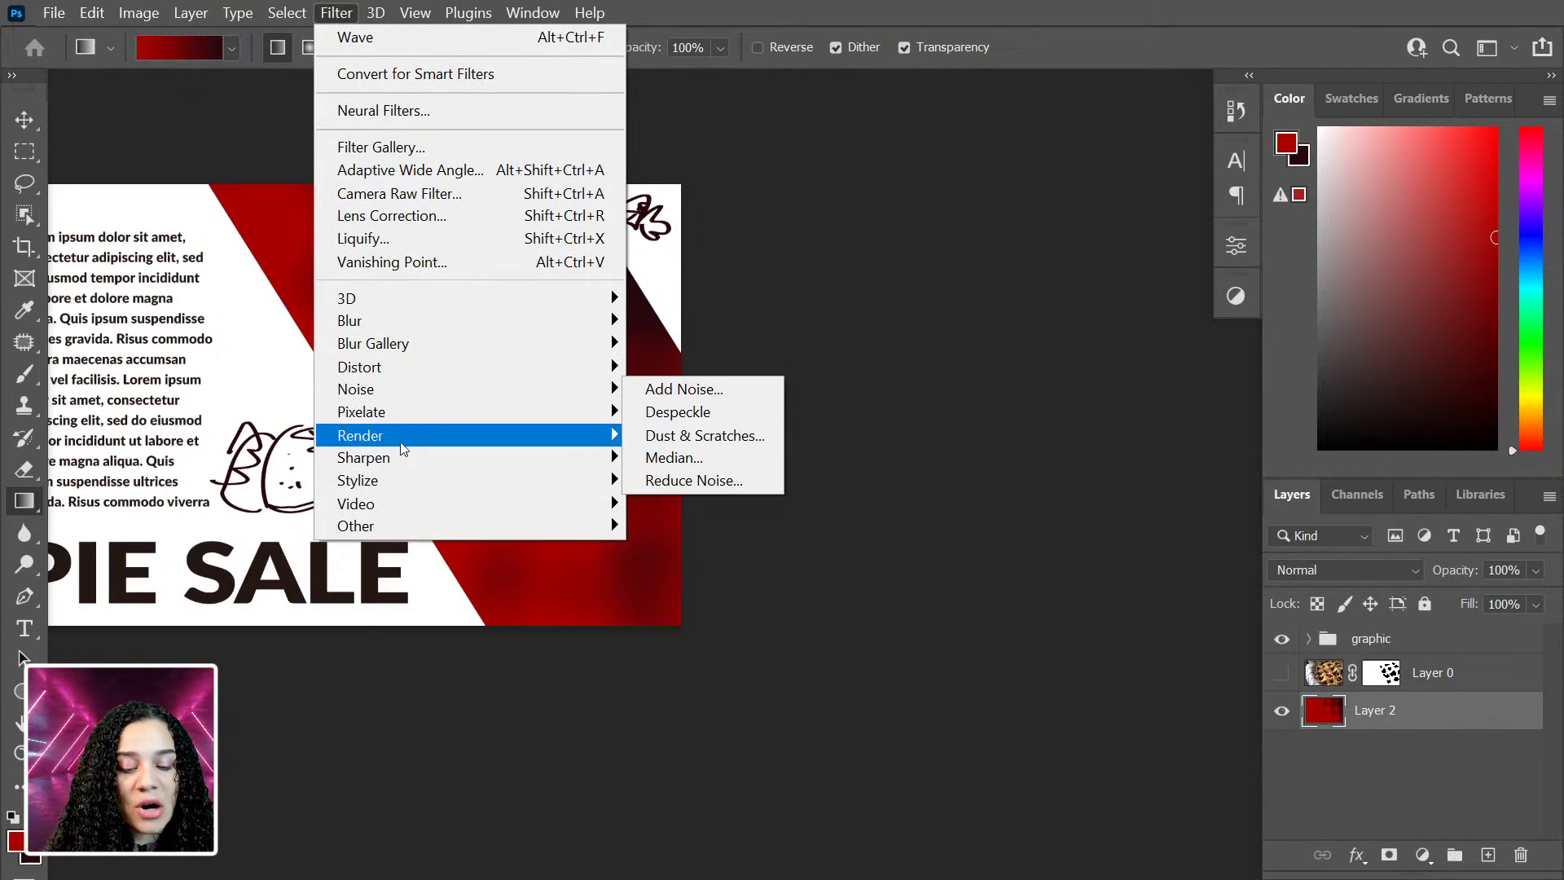
mouse_move(406, 436)
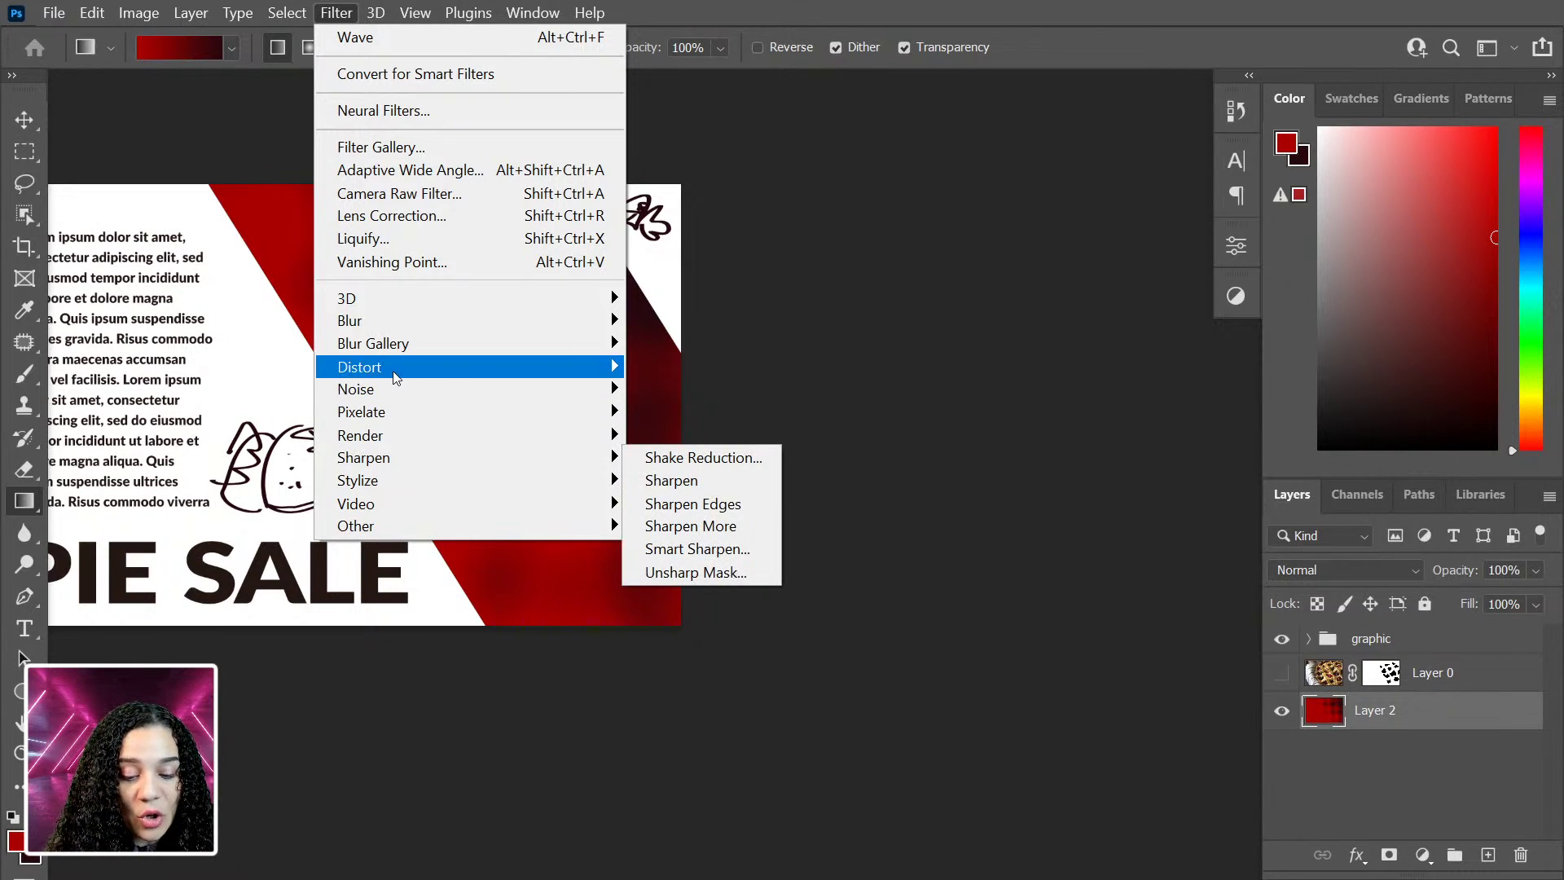
click(693, 526)
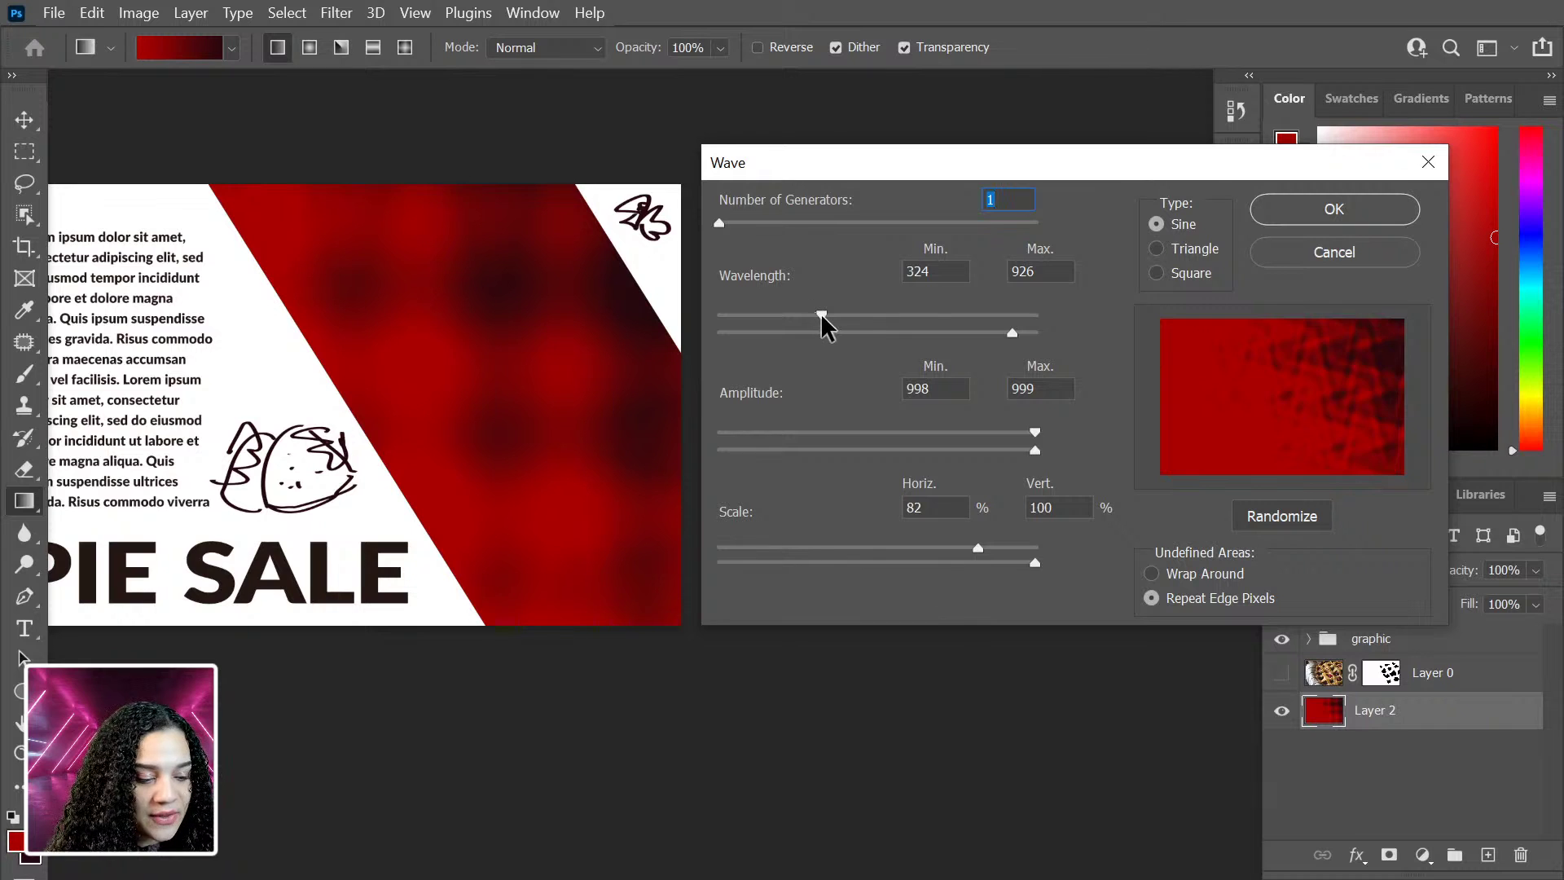
drag(821, 318, 890, 330)
drag(1014, 338, 932, 318)
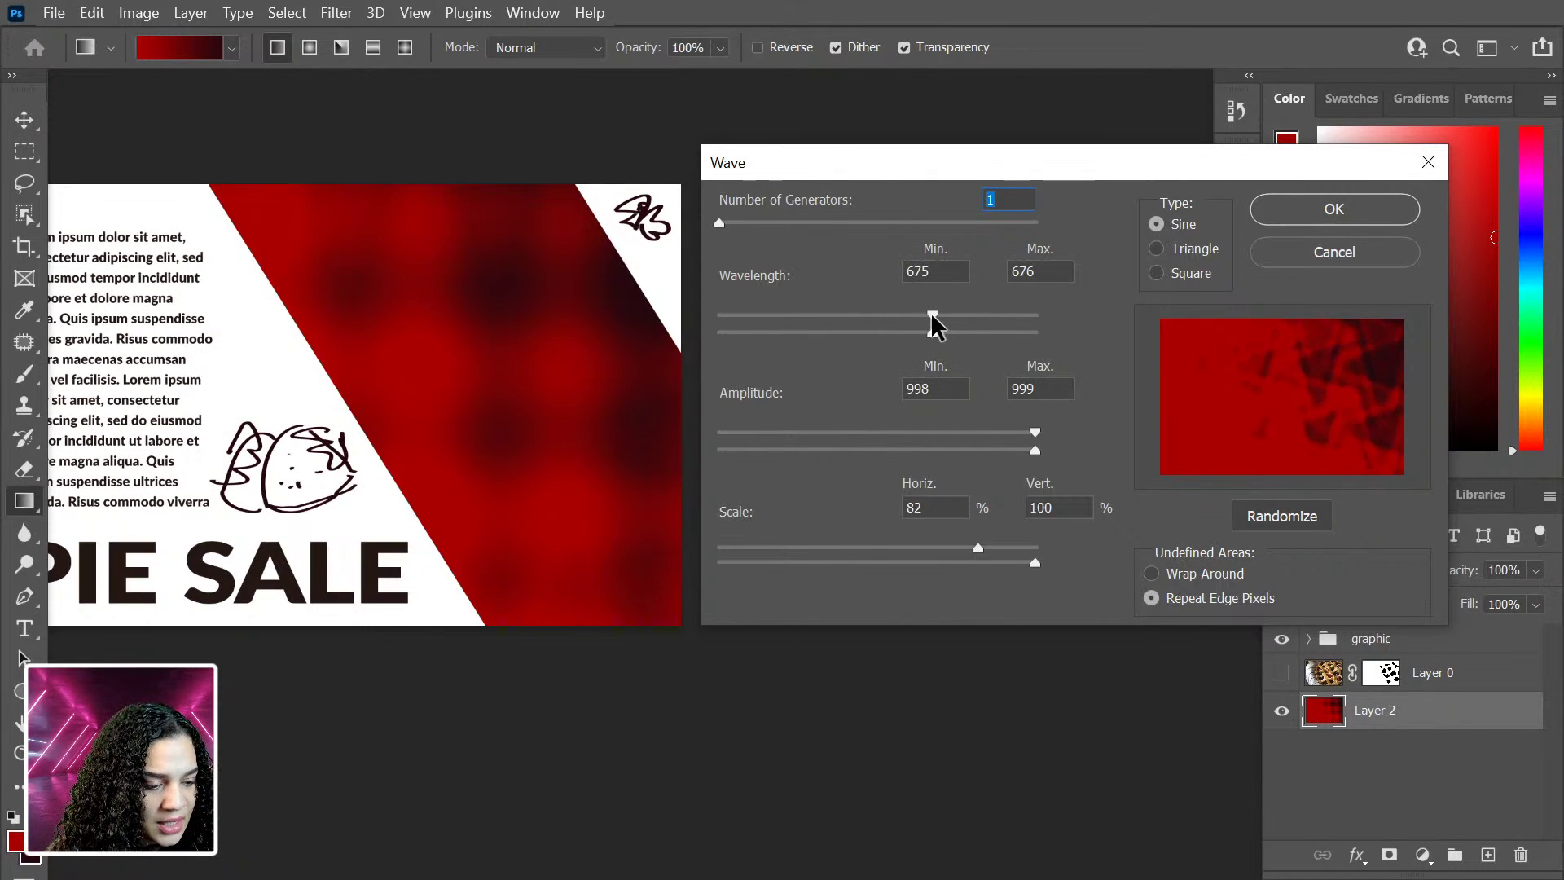
drag(1033, 433, 869, 433)
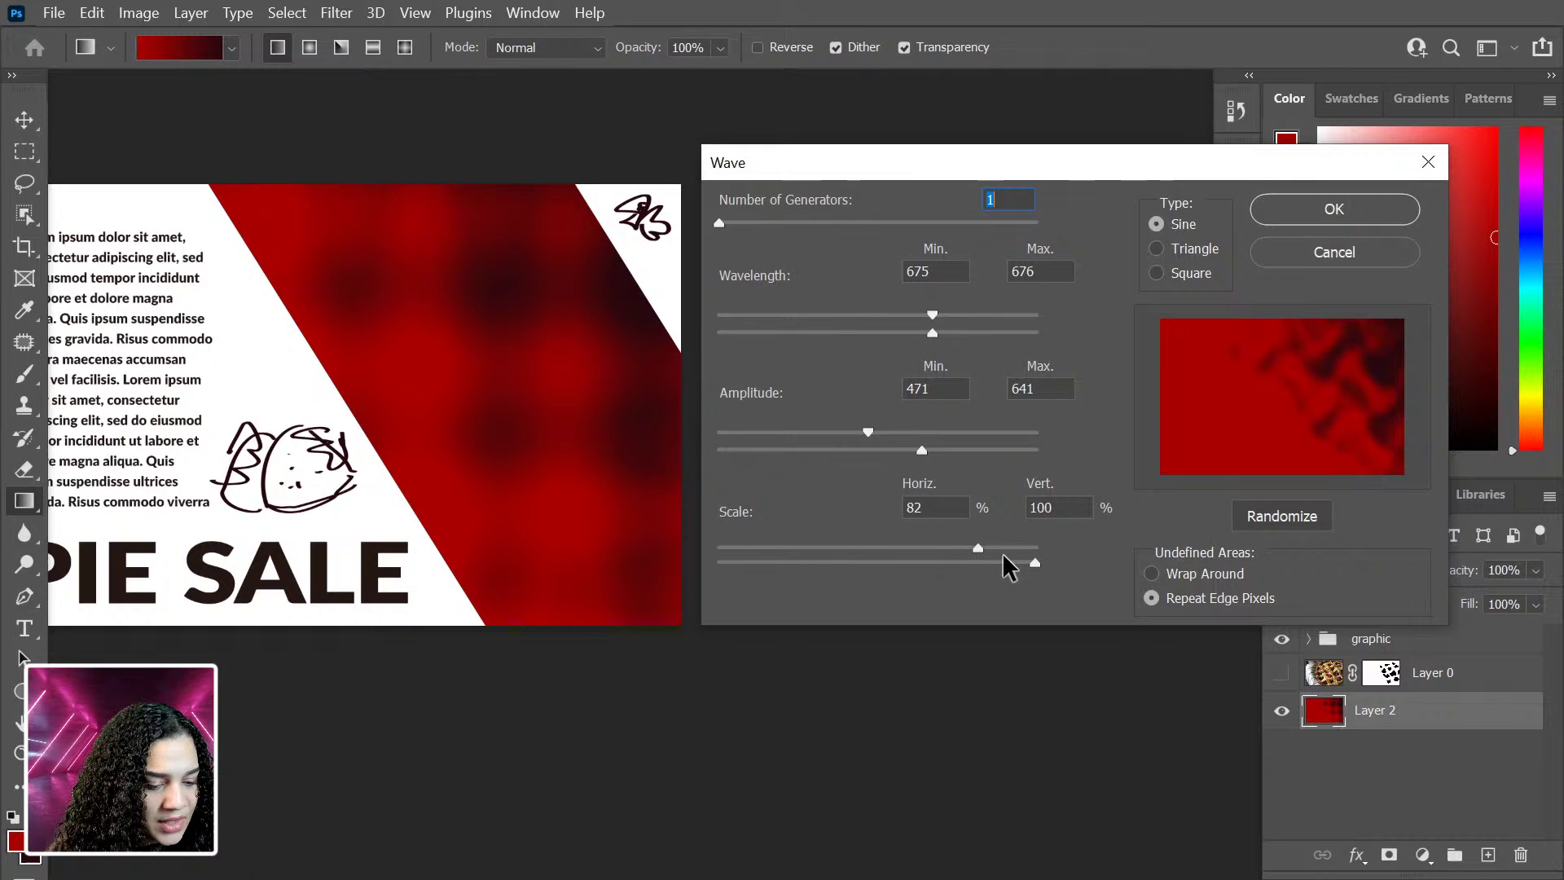
drag(979, 549, 1091, 554)
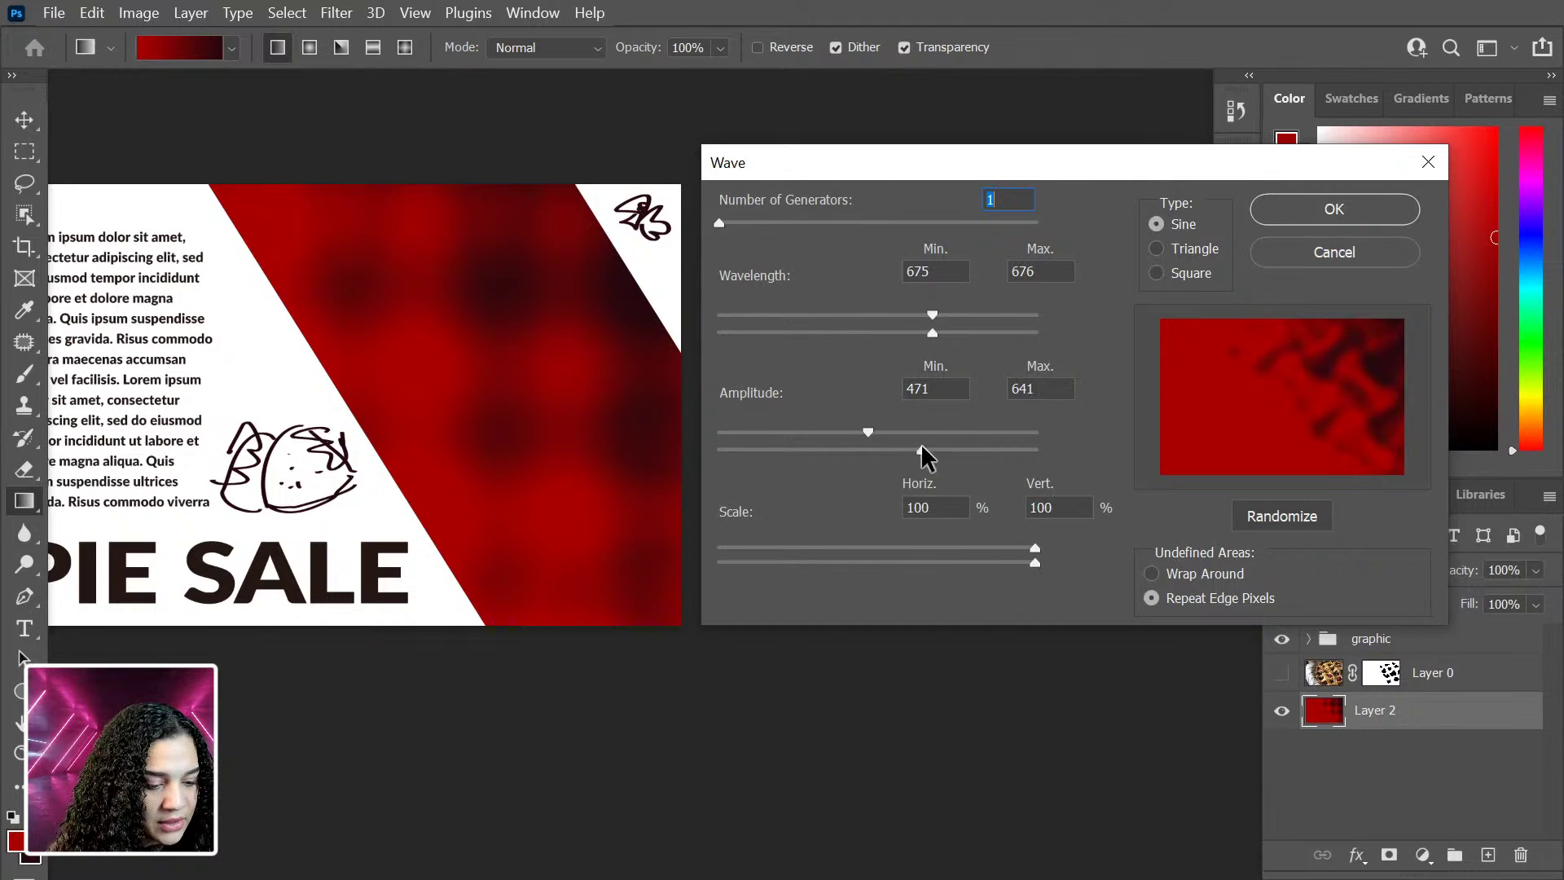
Step: Refine the Wave filter to wavelength 540 to 999 and amplitude 875 to 941, and apply it to Layer 2
drag(922, 448, 1019, 451)
mouse_move(869, 433)
mouse_down()
mouse_move(941, 434)
mouse_move(894, 441)
mouse_up()
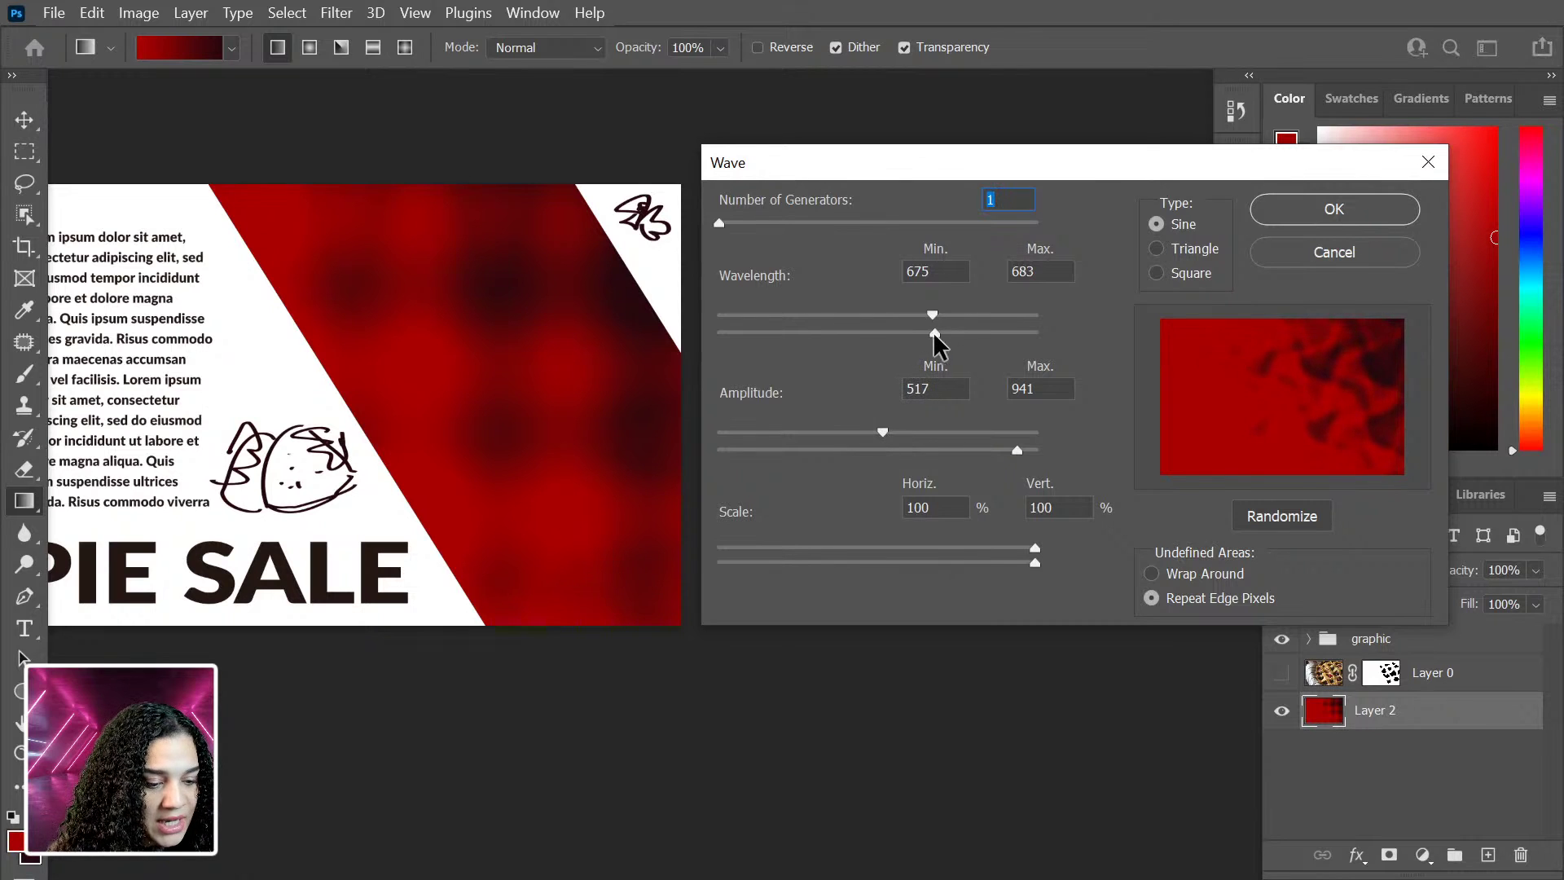
drag(936, 338, 1082, 345)
mouse_move(947, 313)
mouse_down()
mouse_move(872, 316)
mouse_move(945, 318)
mouse_up()
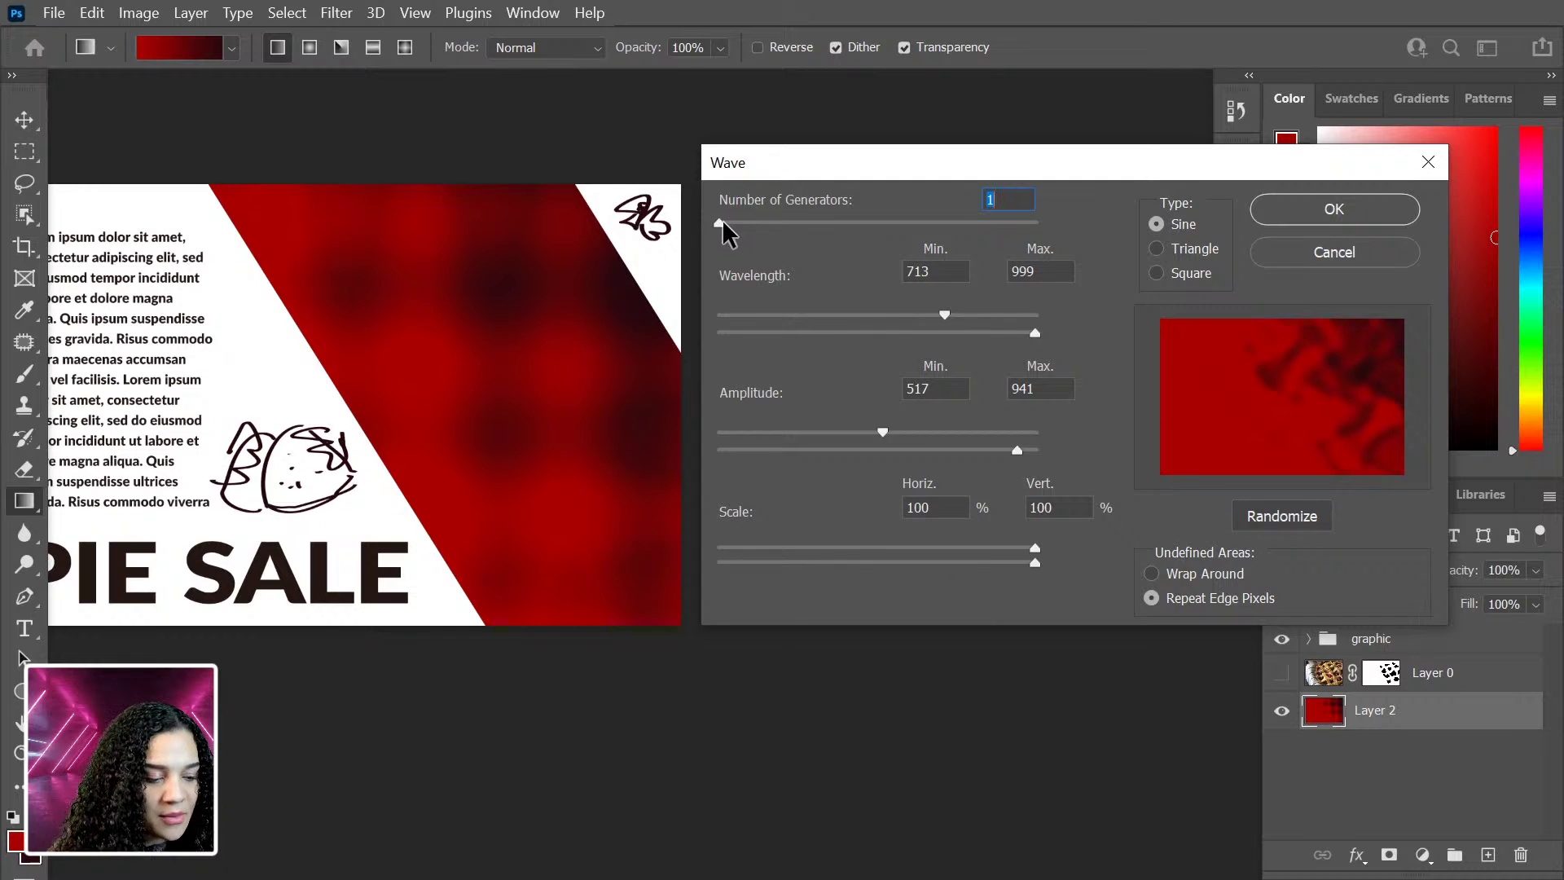
drag(725, 233, 725, 235)
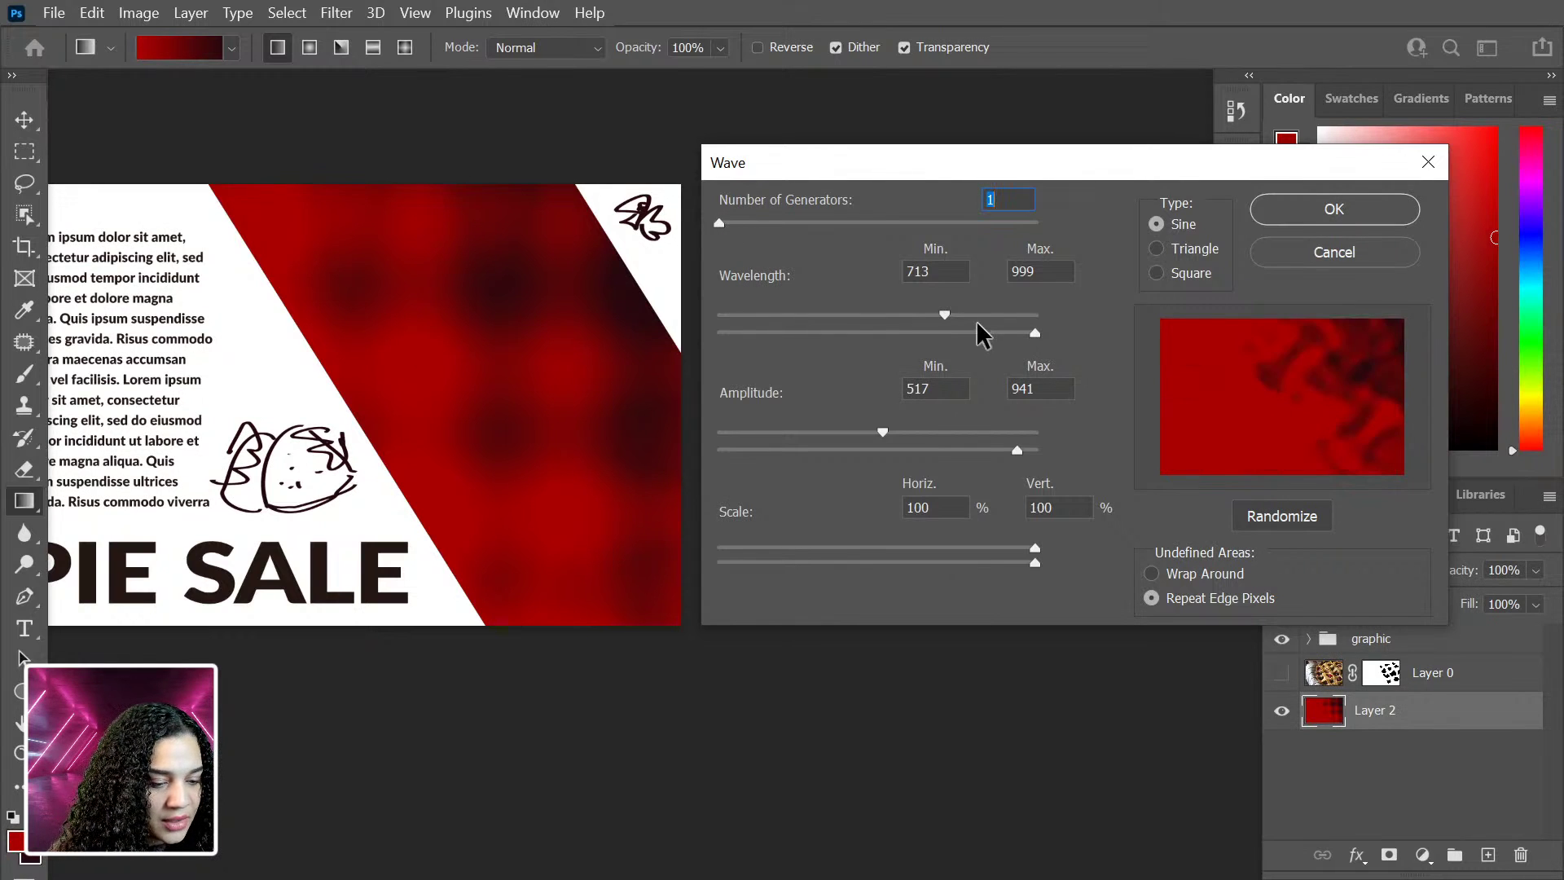
drag(942, 318, 894, 327)
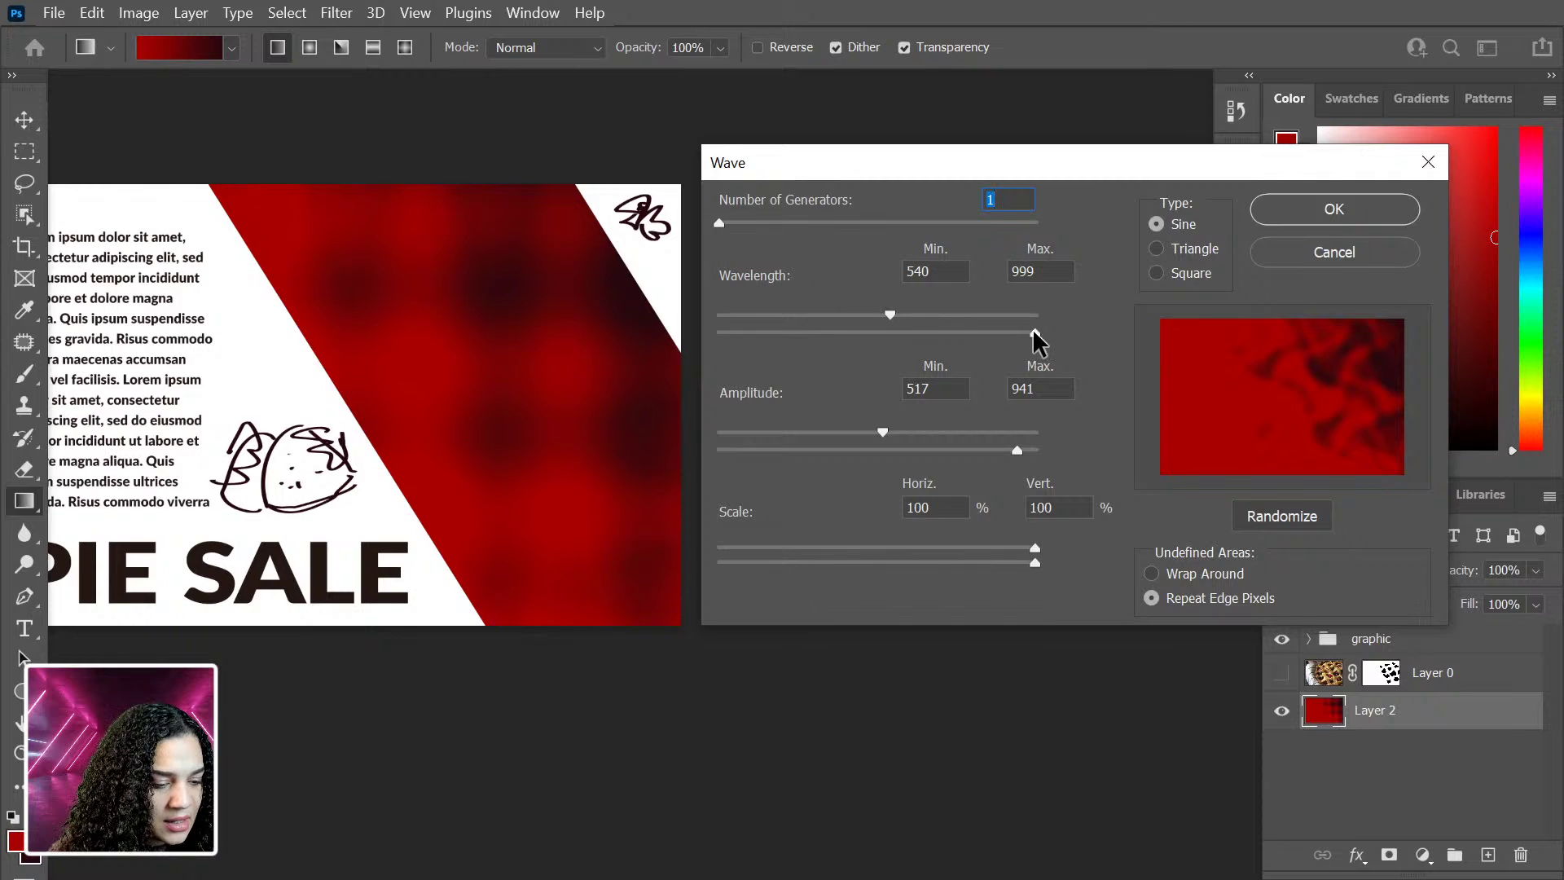
mouse_move(1033, 331)
mouse_down()
mouse_move(966, 333)
mouse_move(1035, 332)
mouse_up()
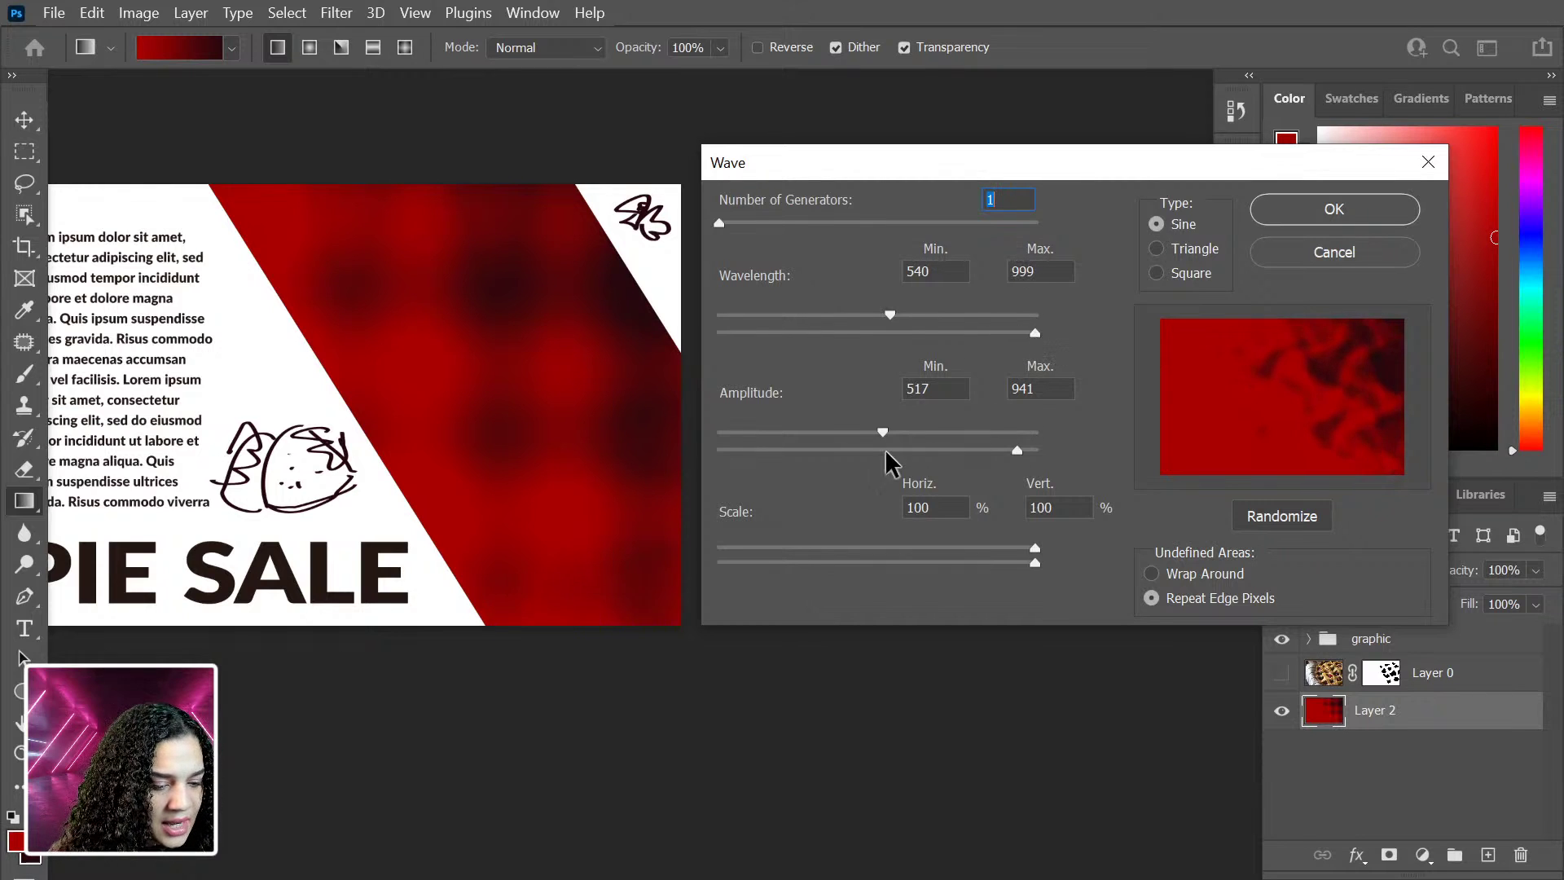
drag(883, 432, 995, 430)
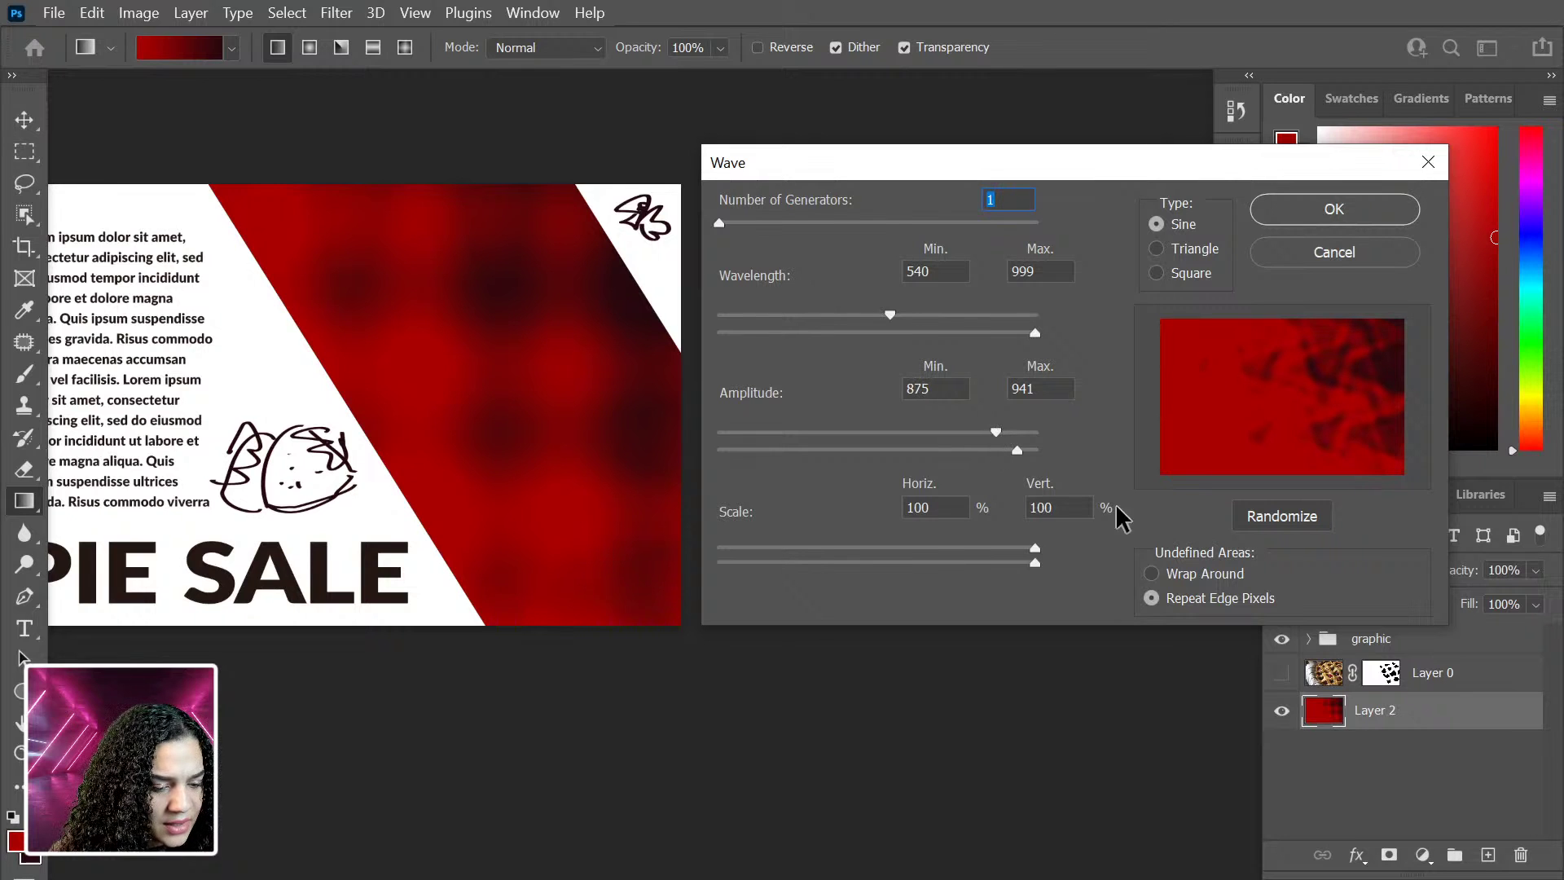
click(1354, 214)
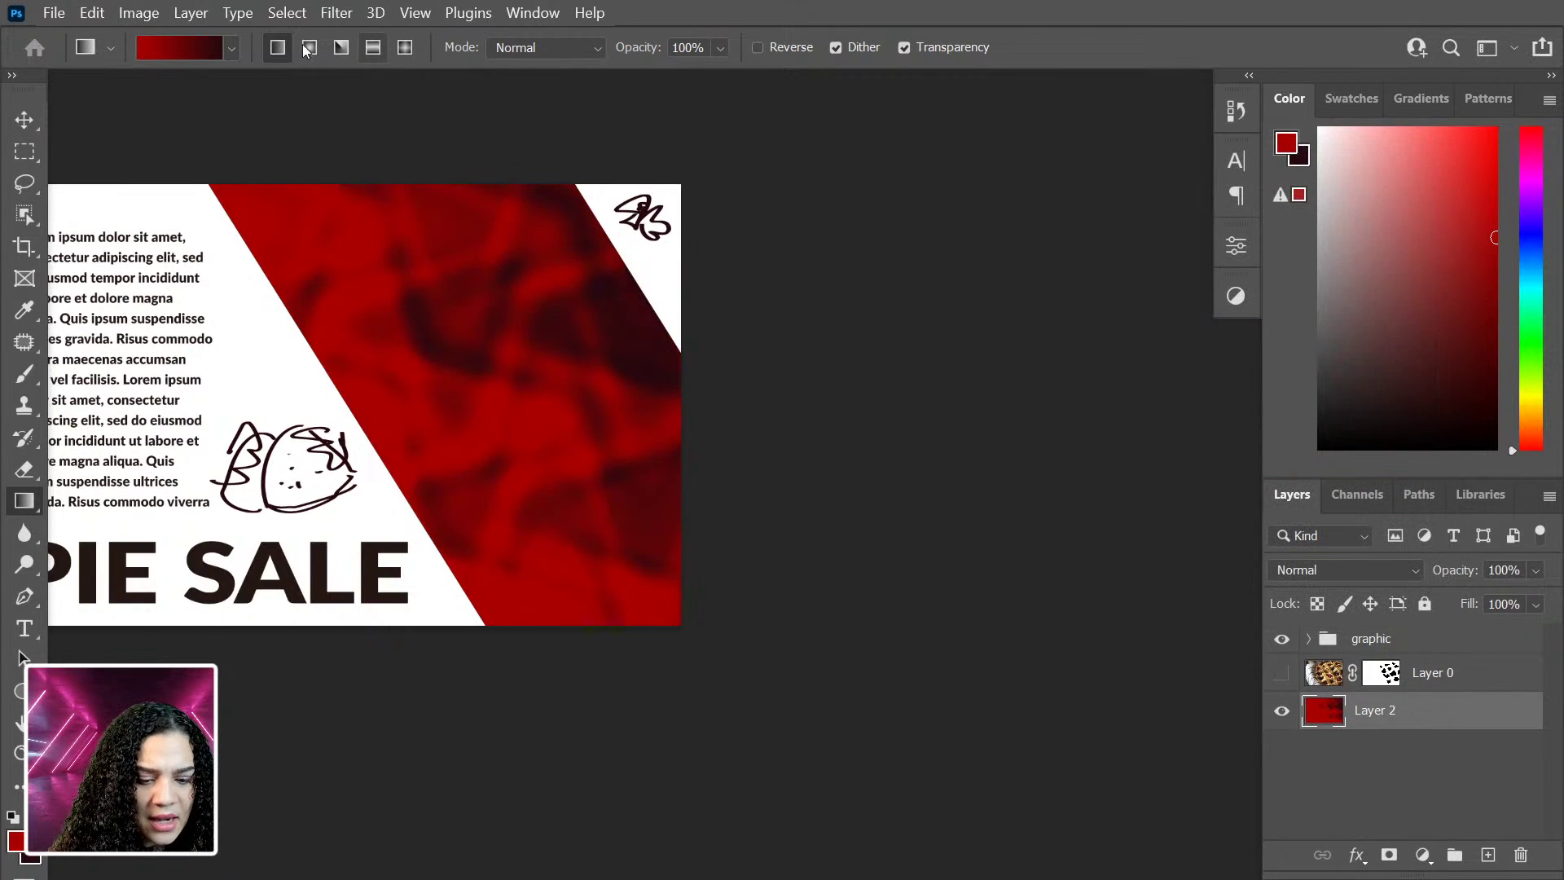
Step: Undo both Wave distortions on Layer 2, going back to the plain red-to-maroon gradient
click(330, 15)
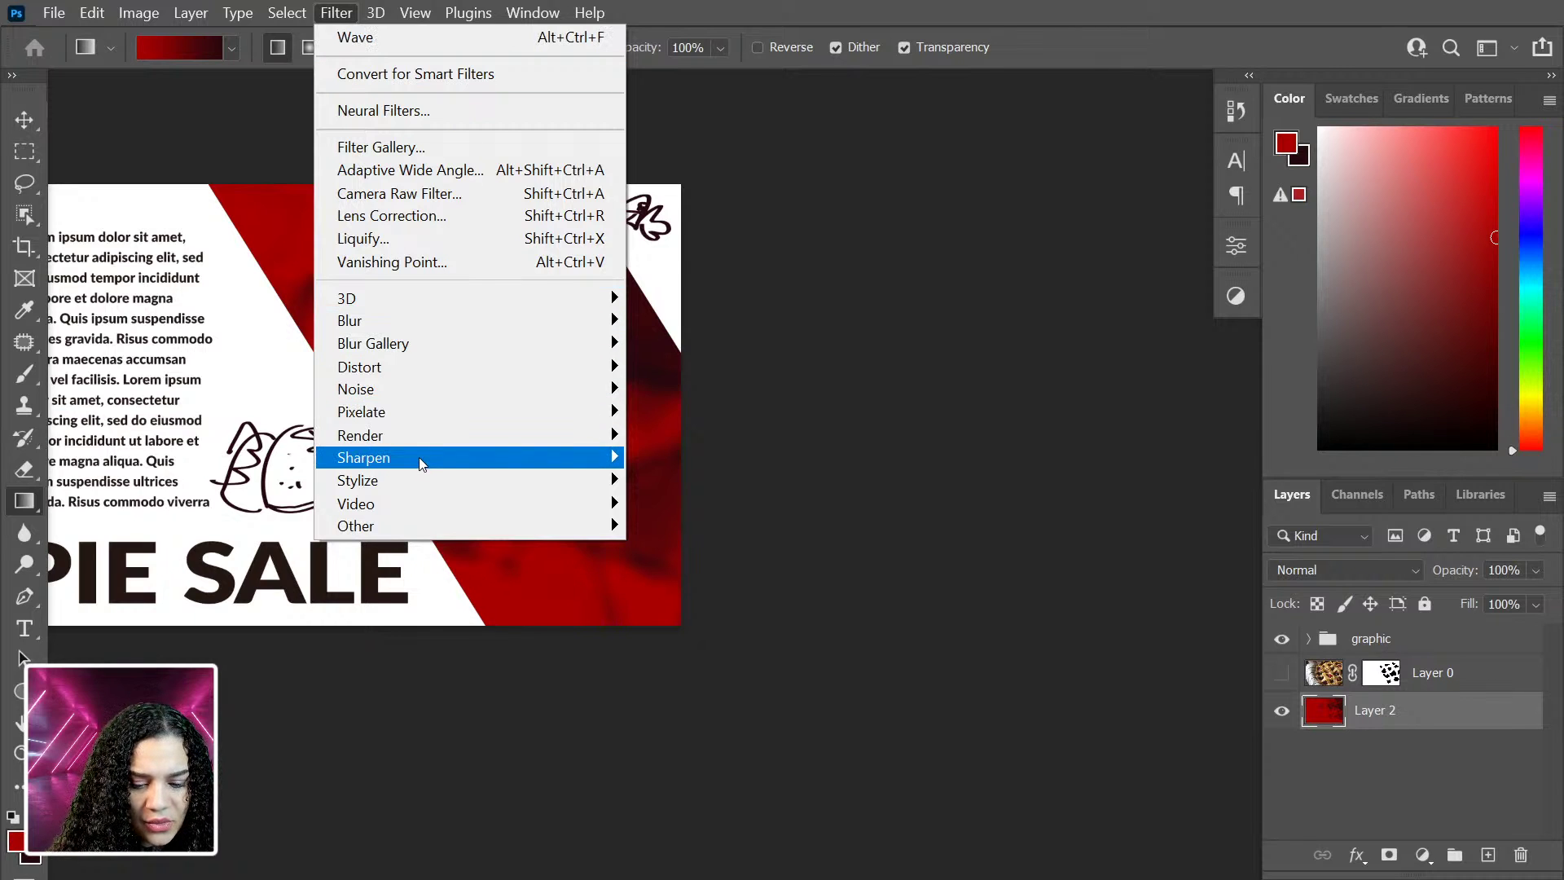
mouse_move(432, 370)
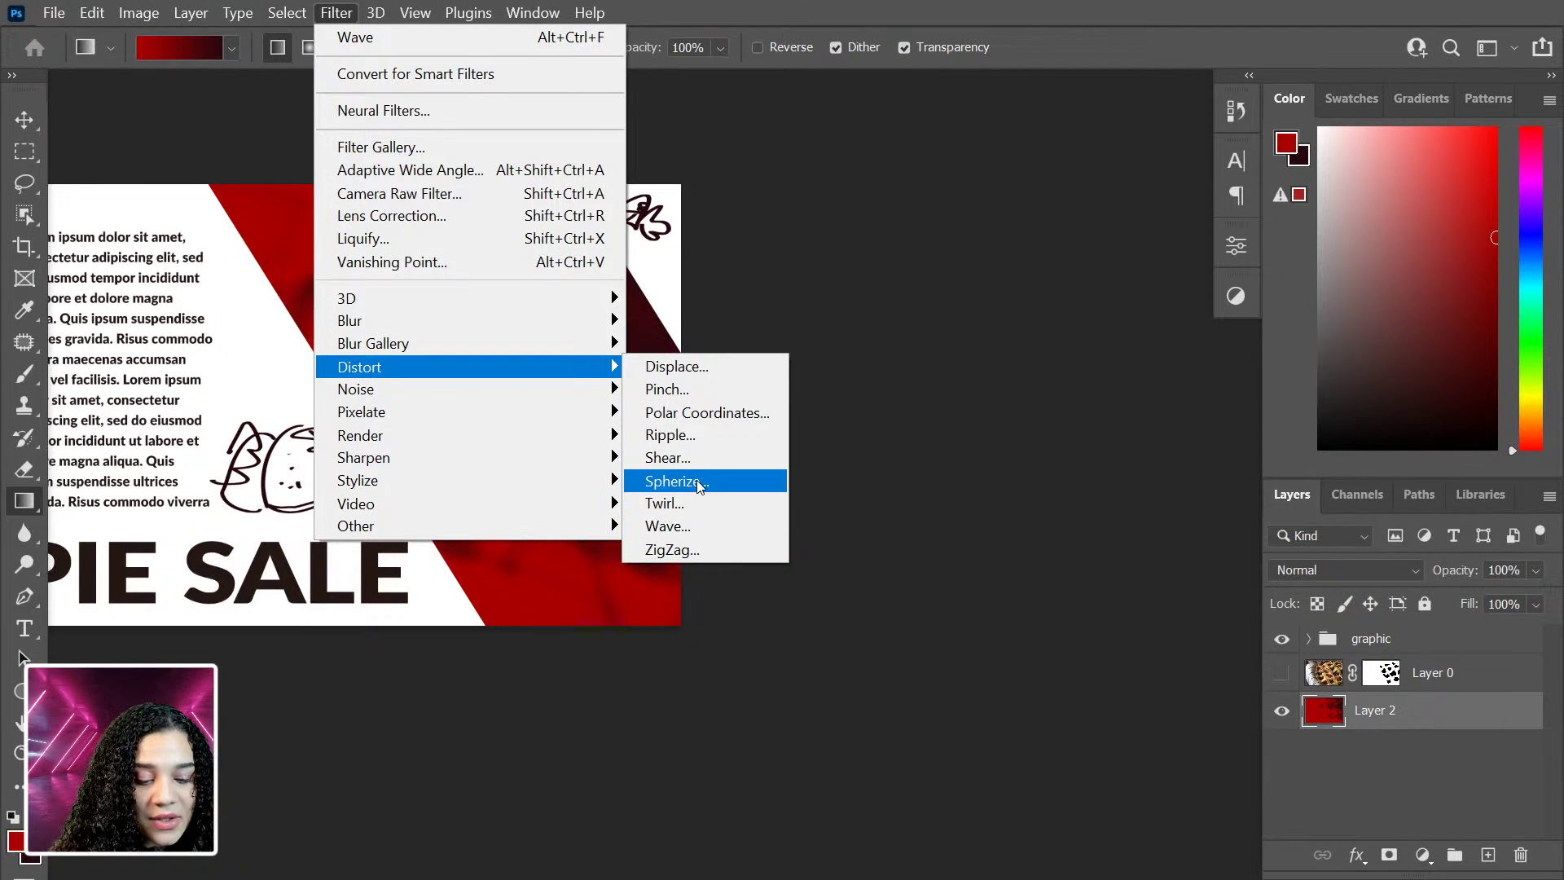
click(1470, 716)
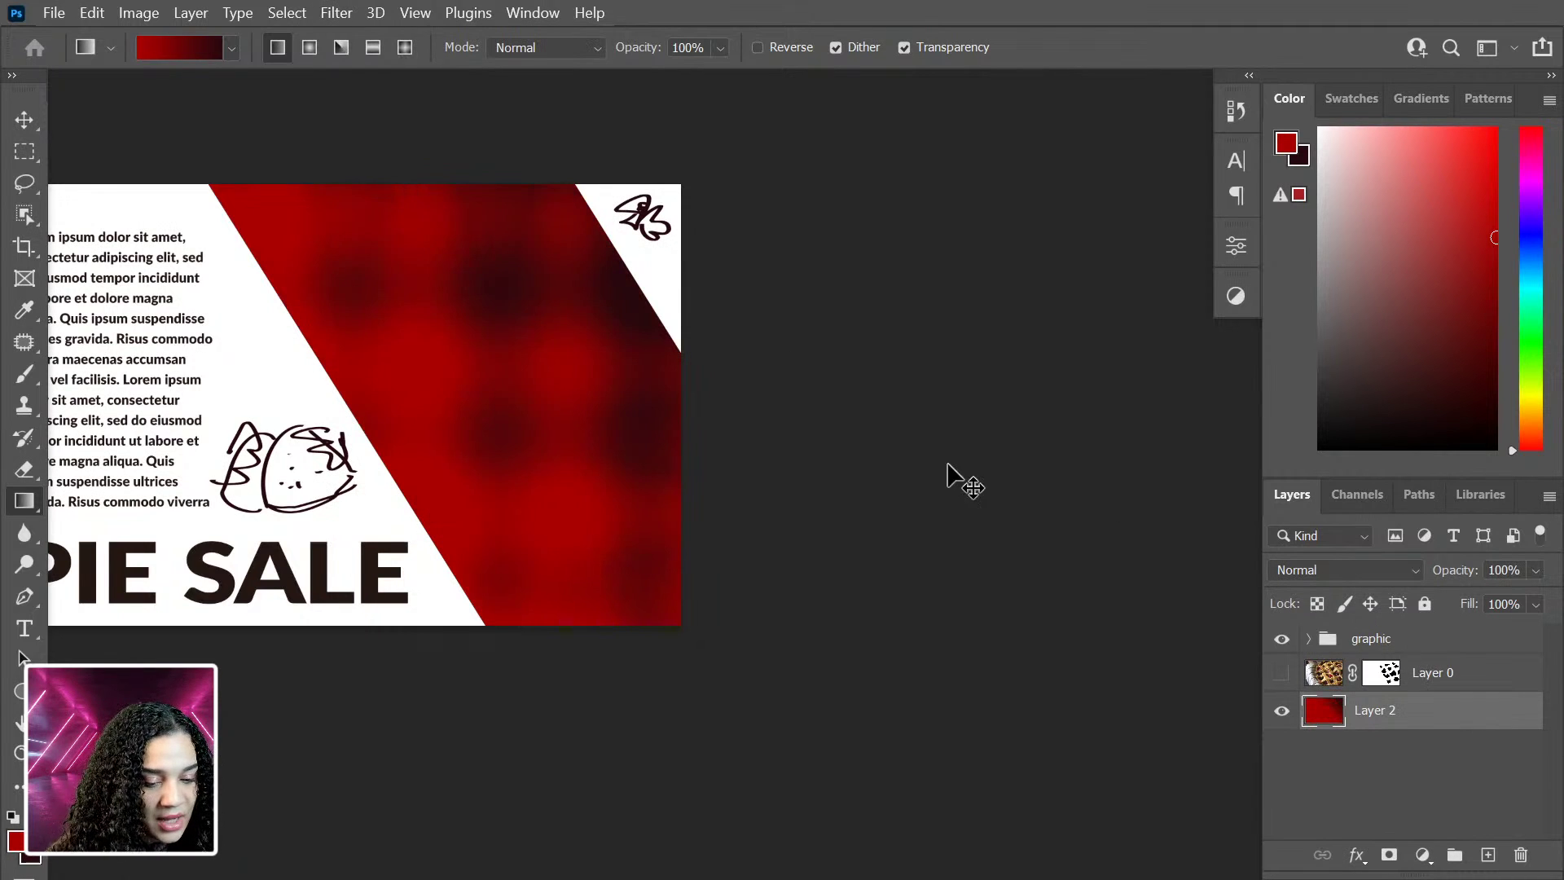
key(ctrl+z)
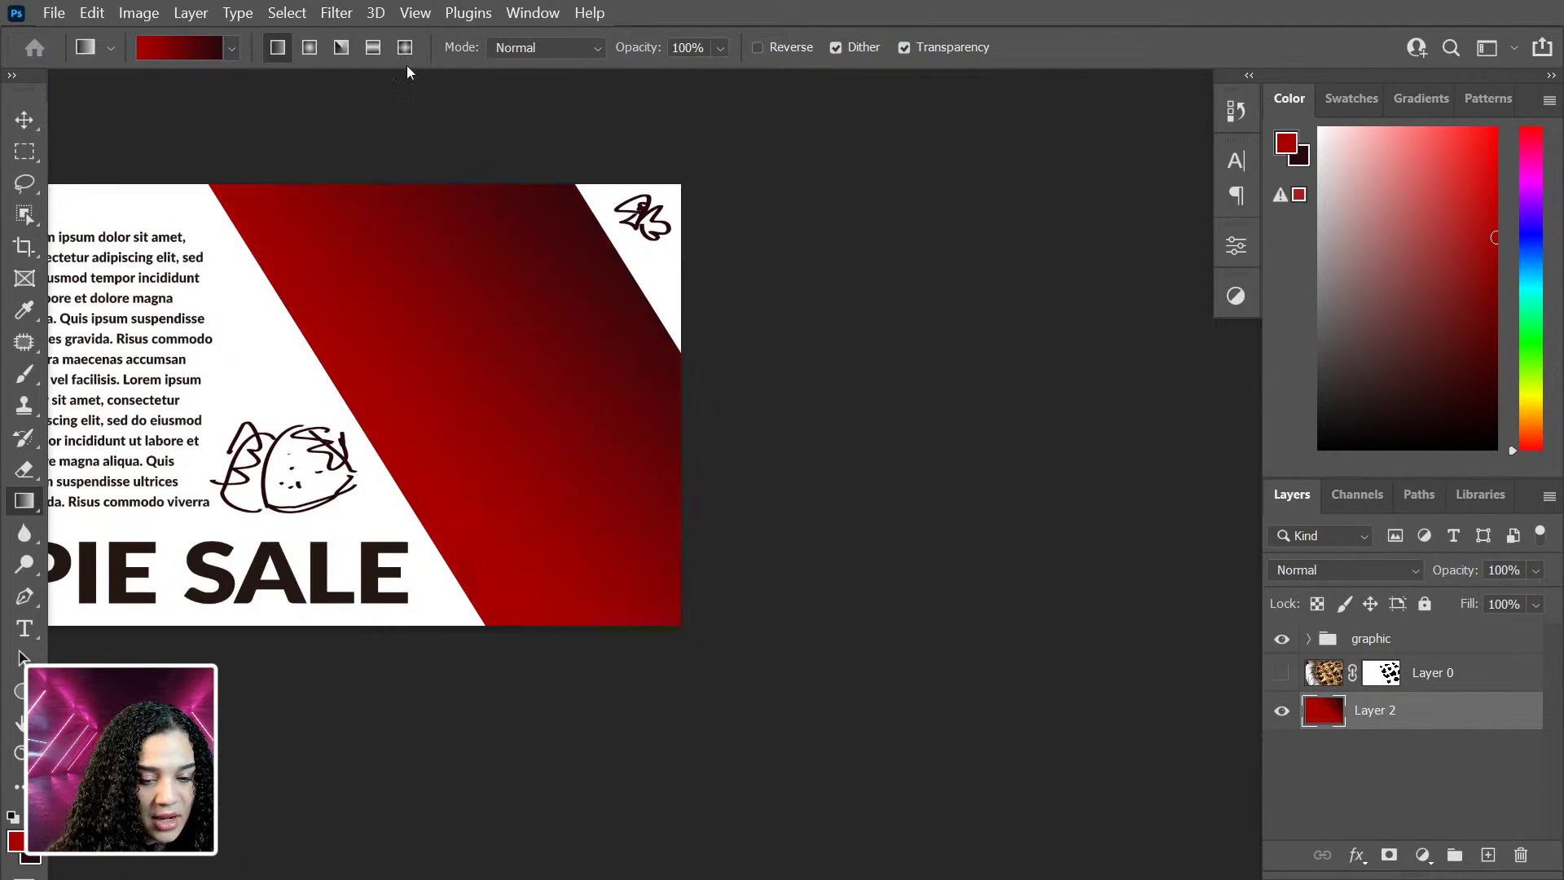
Step: Apply a Distort > Twirl filter with an angle of 616° to the gradient on Layer 2
click(336, 13)
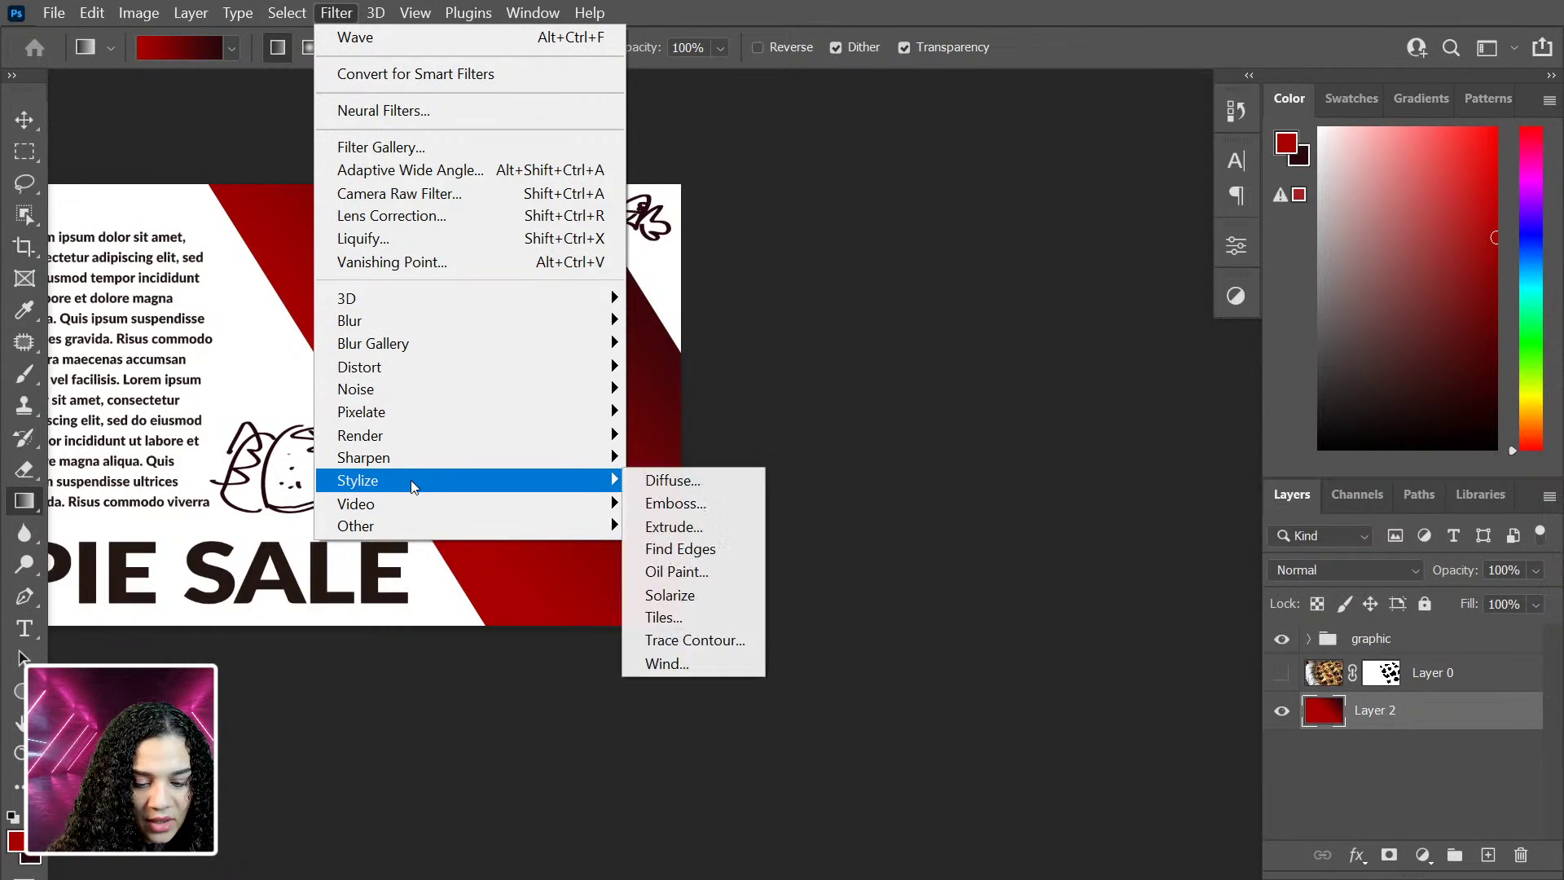
mouse_move(396, 399)
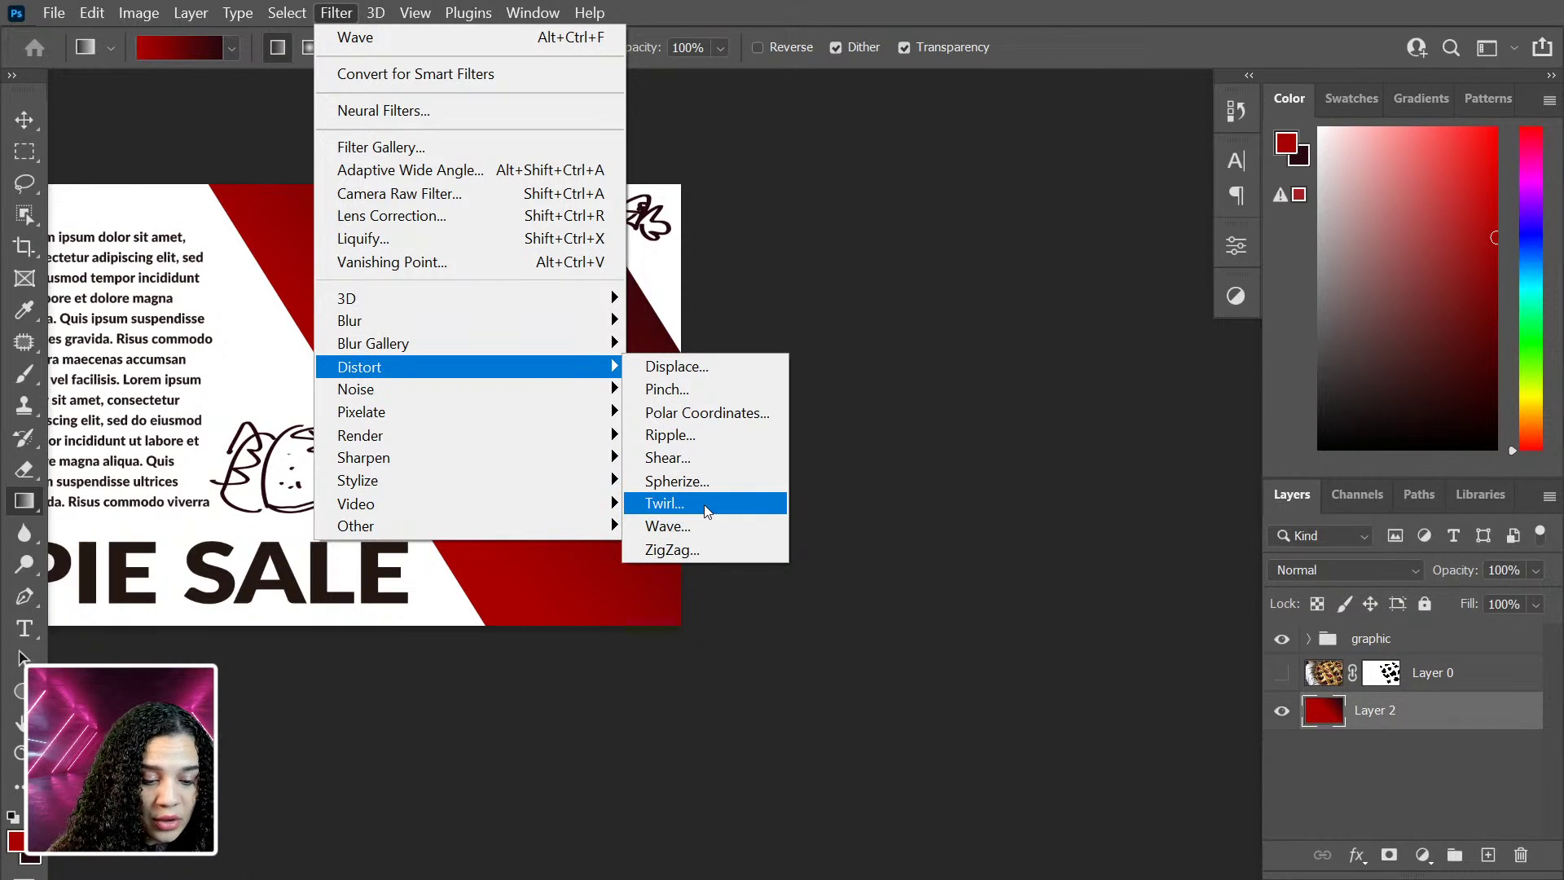
click(707, 510)
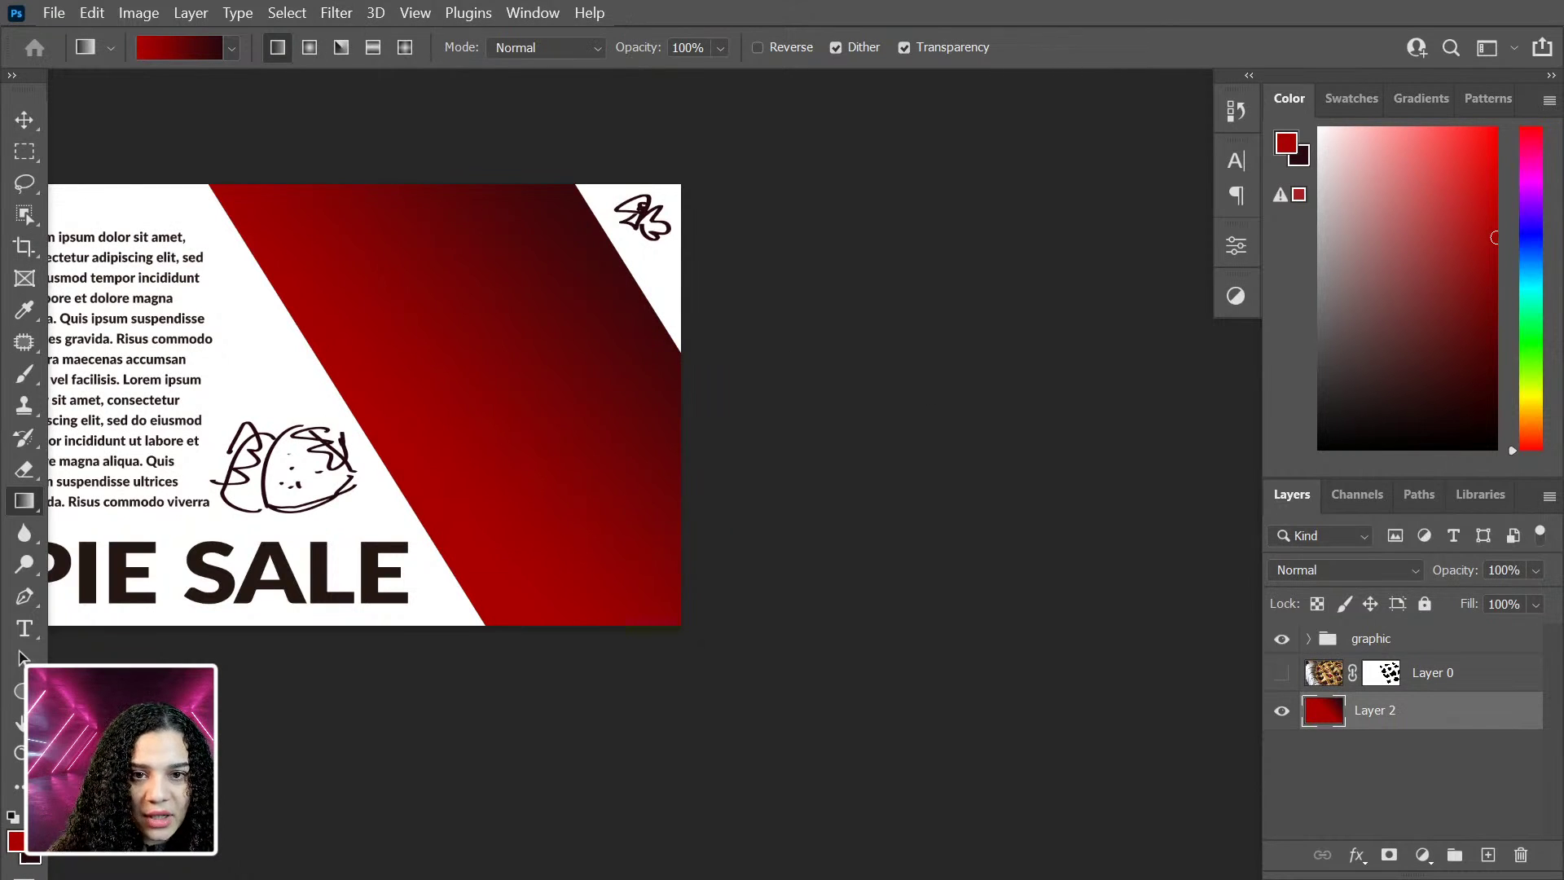
drag(1173, 168, 1137, 265)
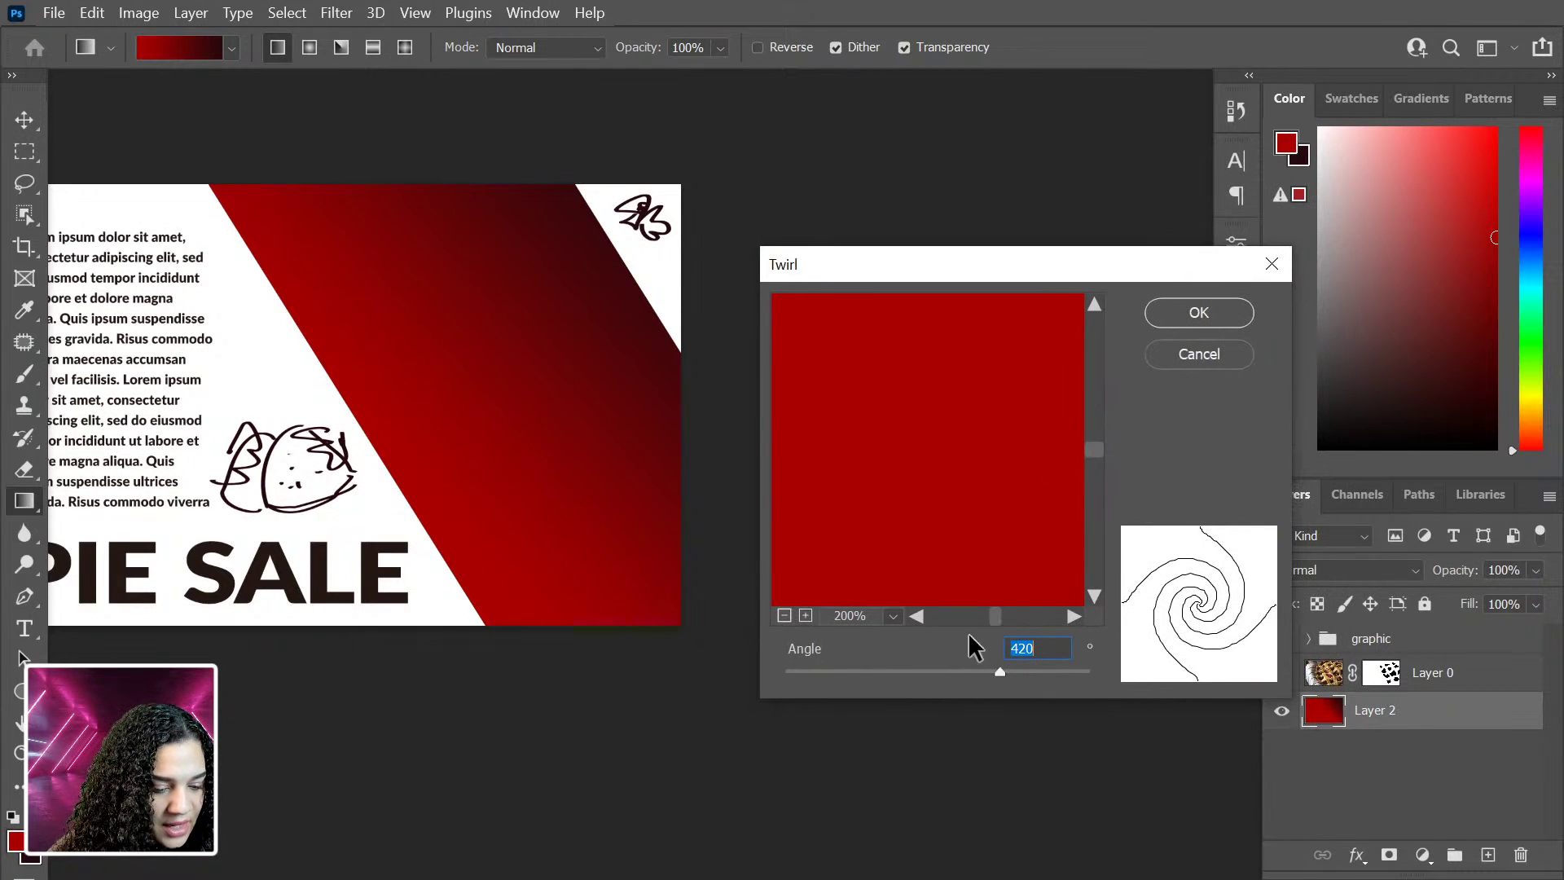
click(784, 615)
click(785, 615)
click(784, 616)
click(784, 616)
click(784, 616)
click(784, 616)
click(784, 616)
click(784, 616)
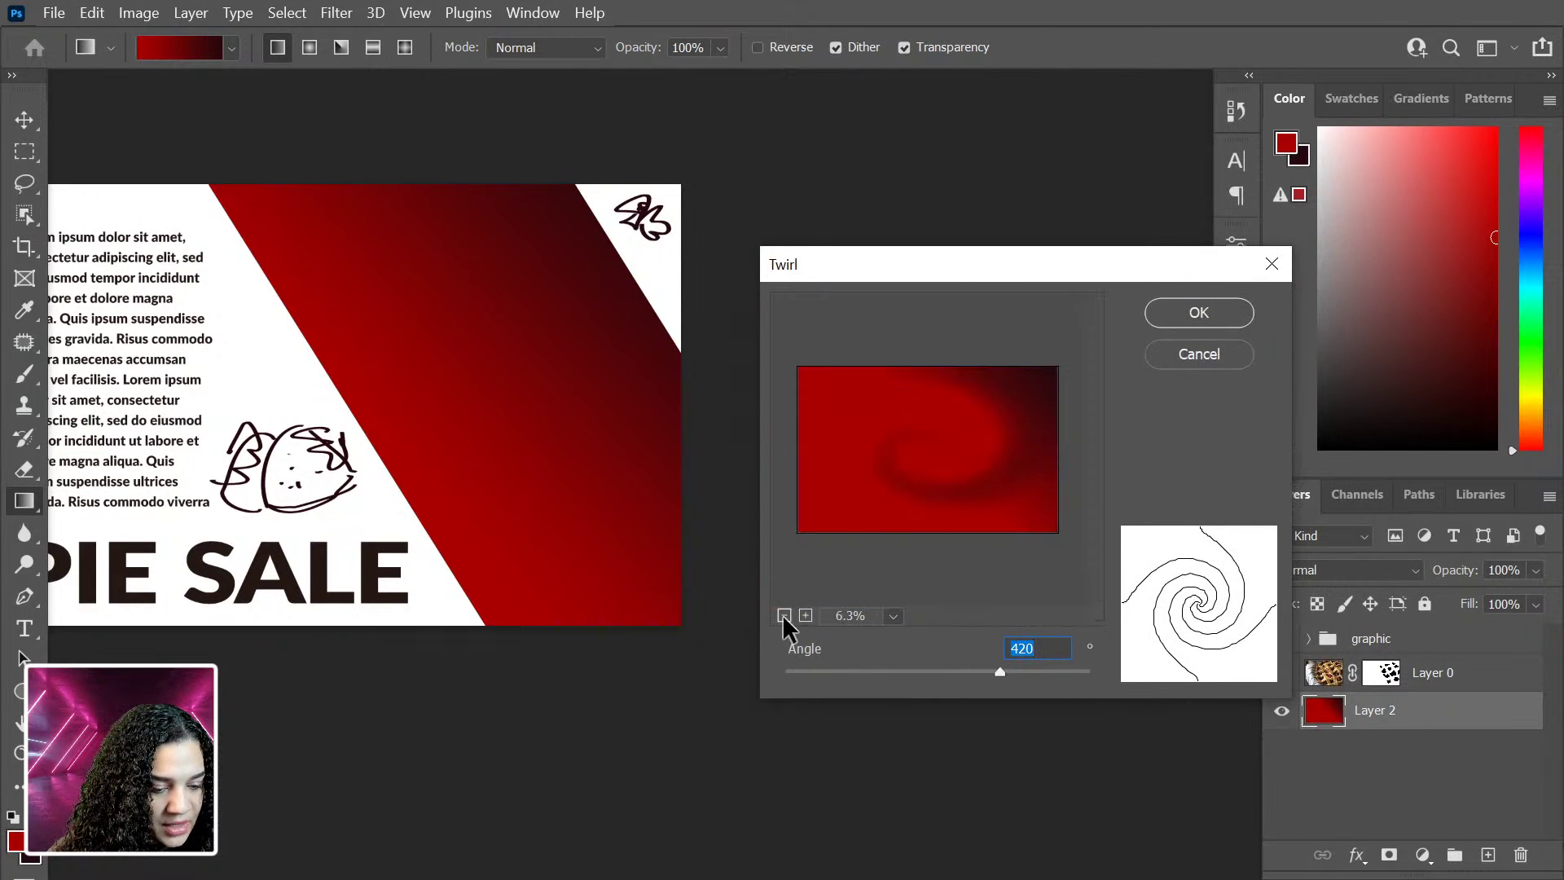
click(784, 616)
click(805, 616)
click(806, 616)
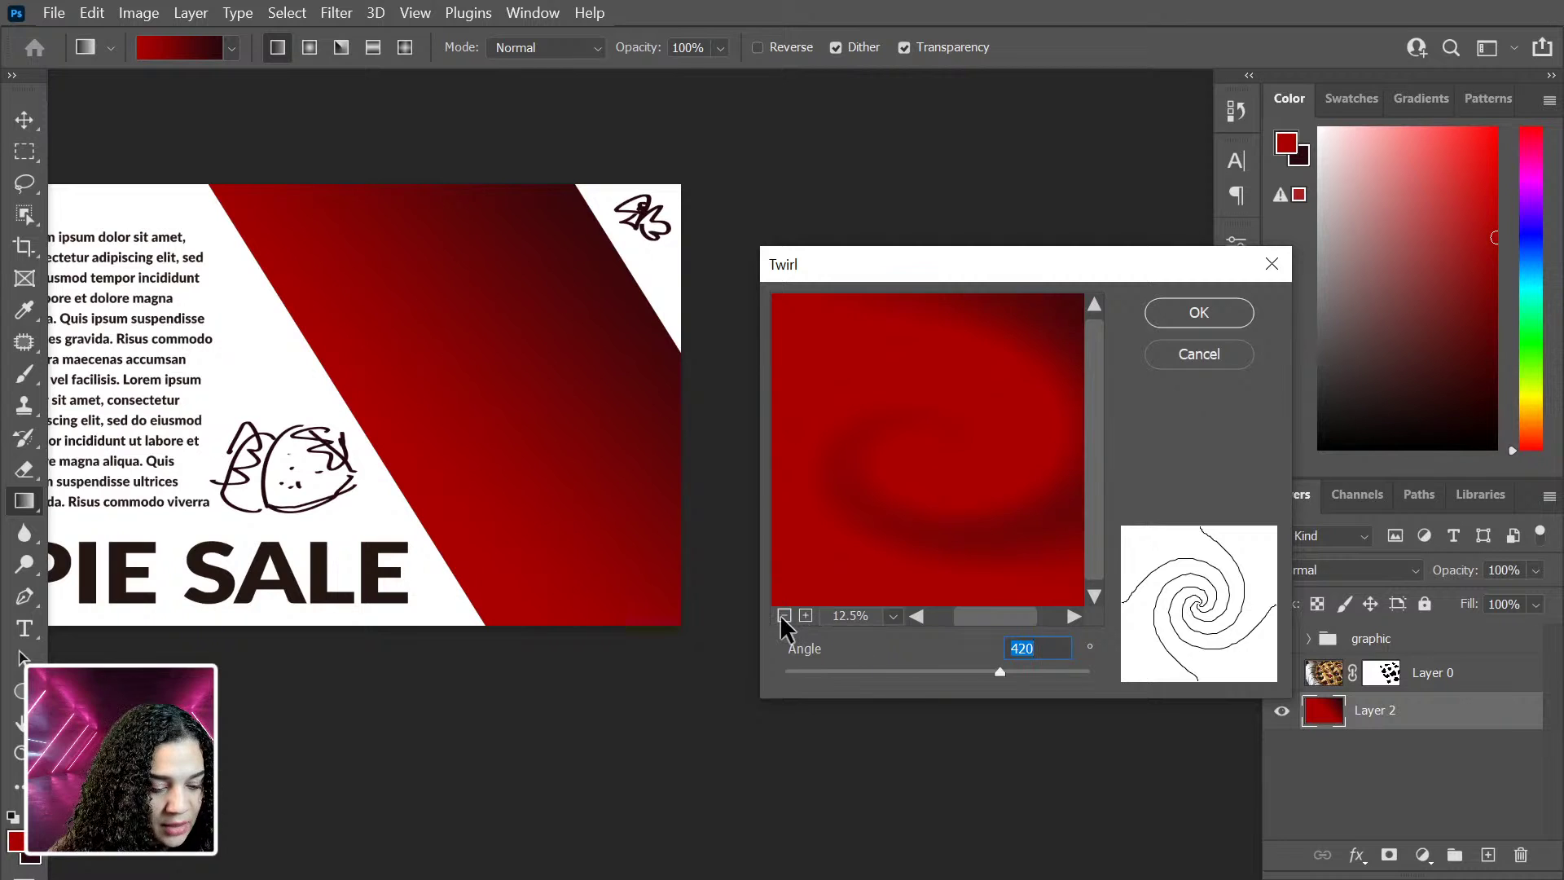
click(783, 616)
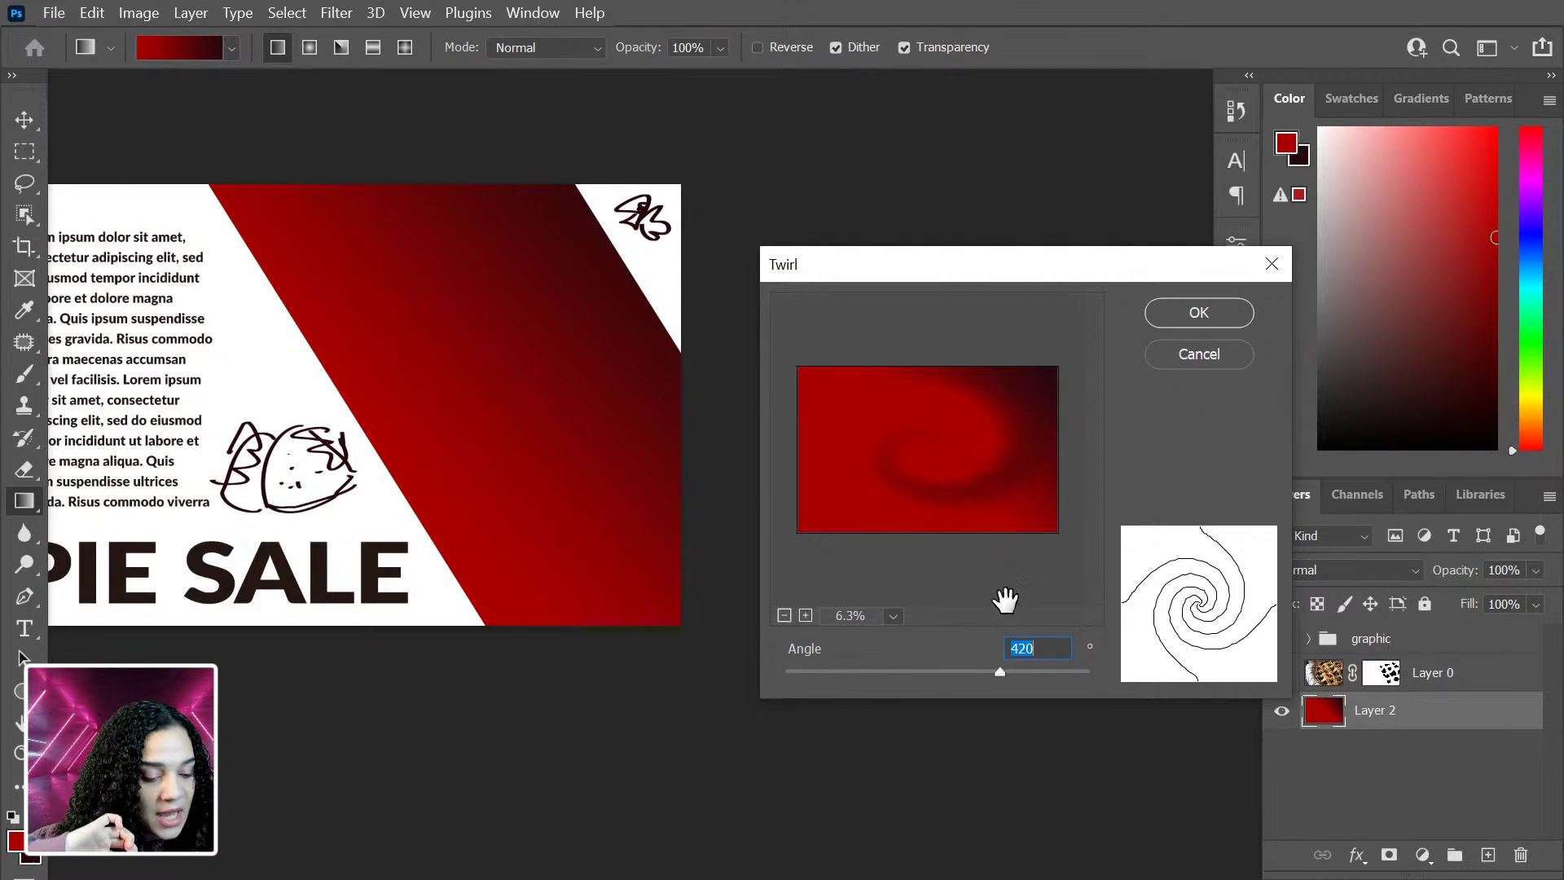
click(1028, 672)
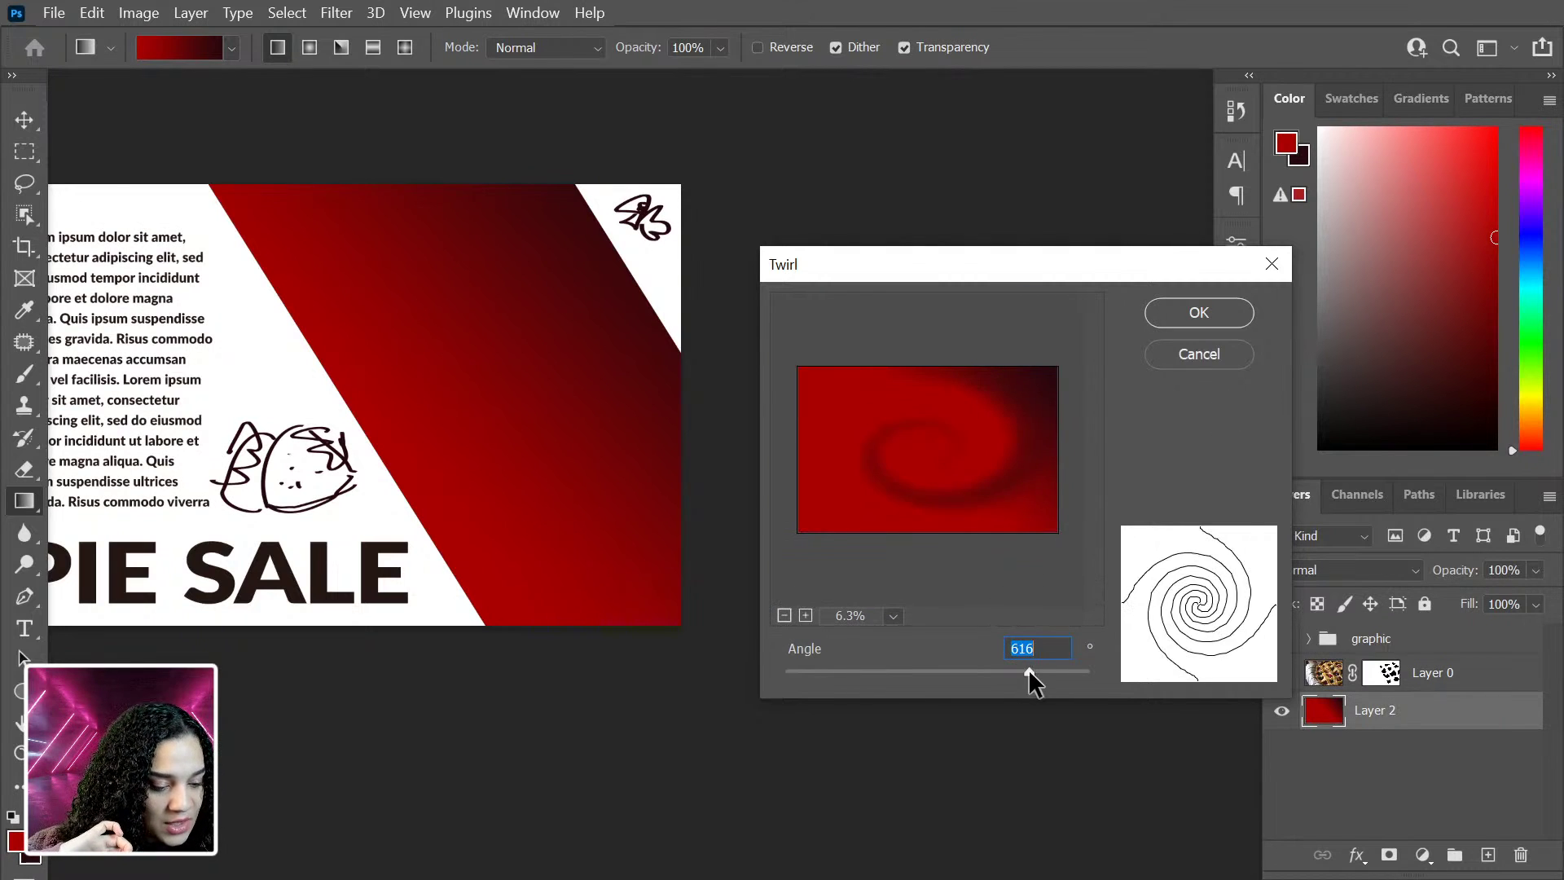
click(1198, 313)
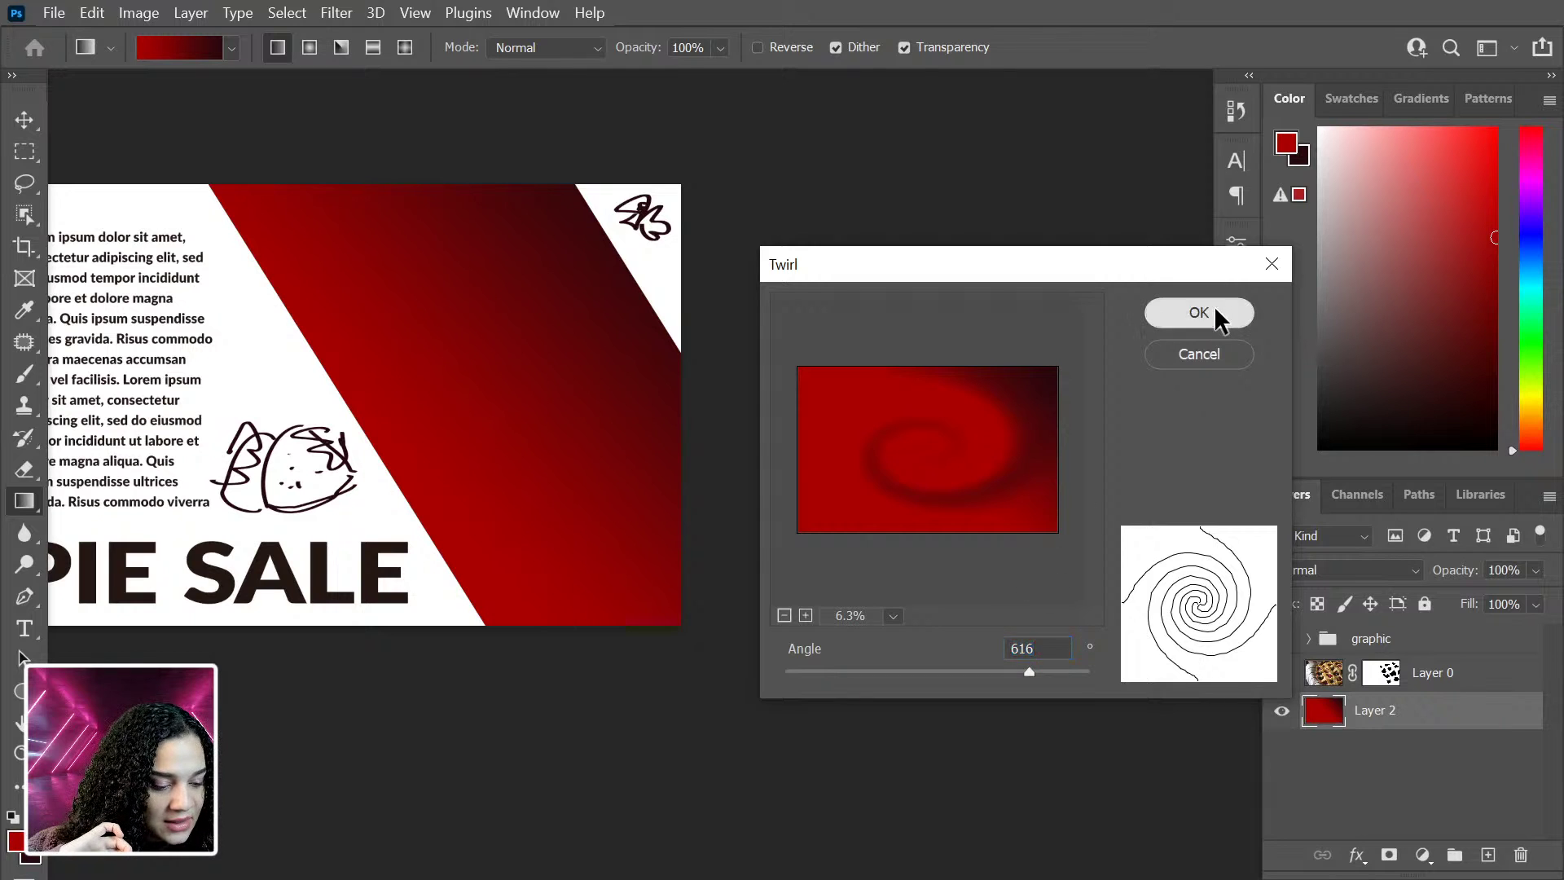
Step: Apply the Wave filter to the twirled Layer 2 with wavelength 220 to 999, amplitude 771 to 999, and horizontal scale 100%
click(336, 13)
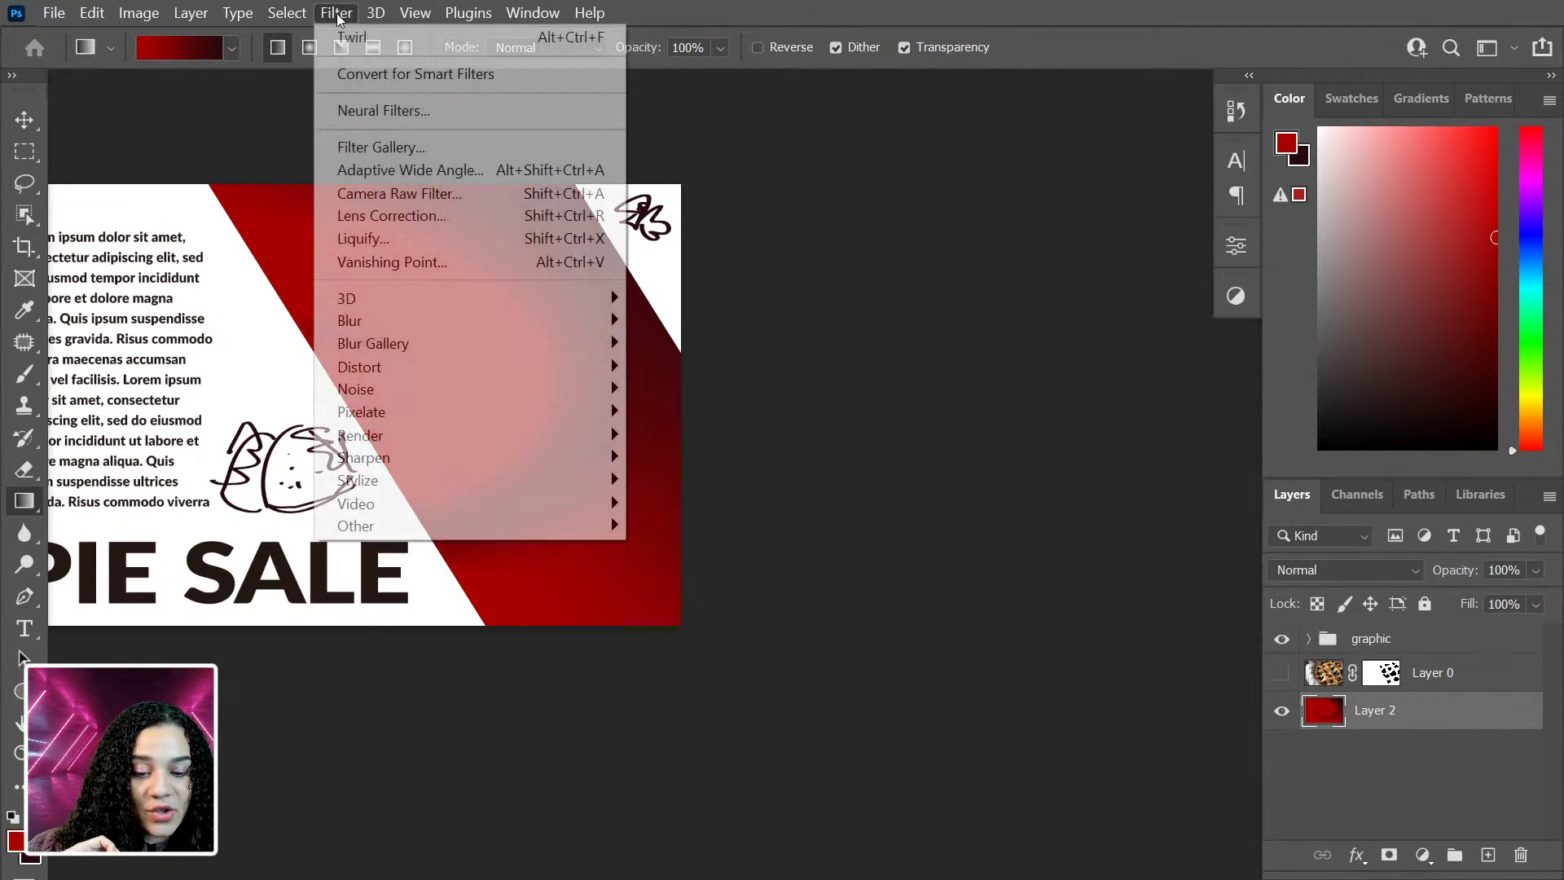
mouse_move(381, 368)
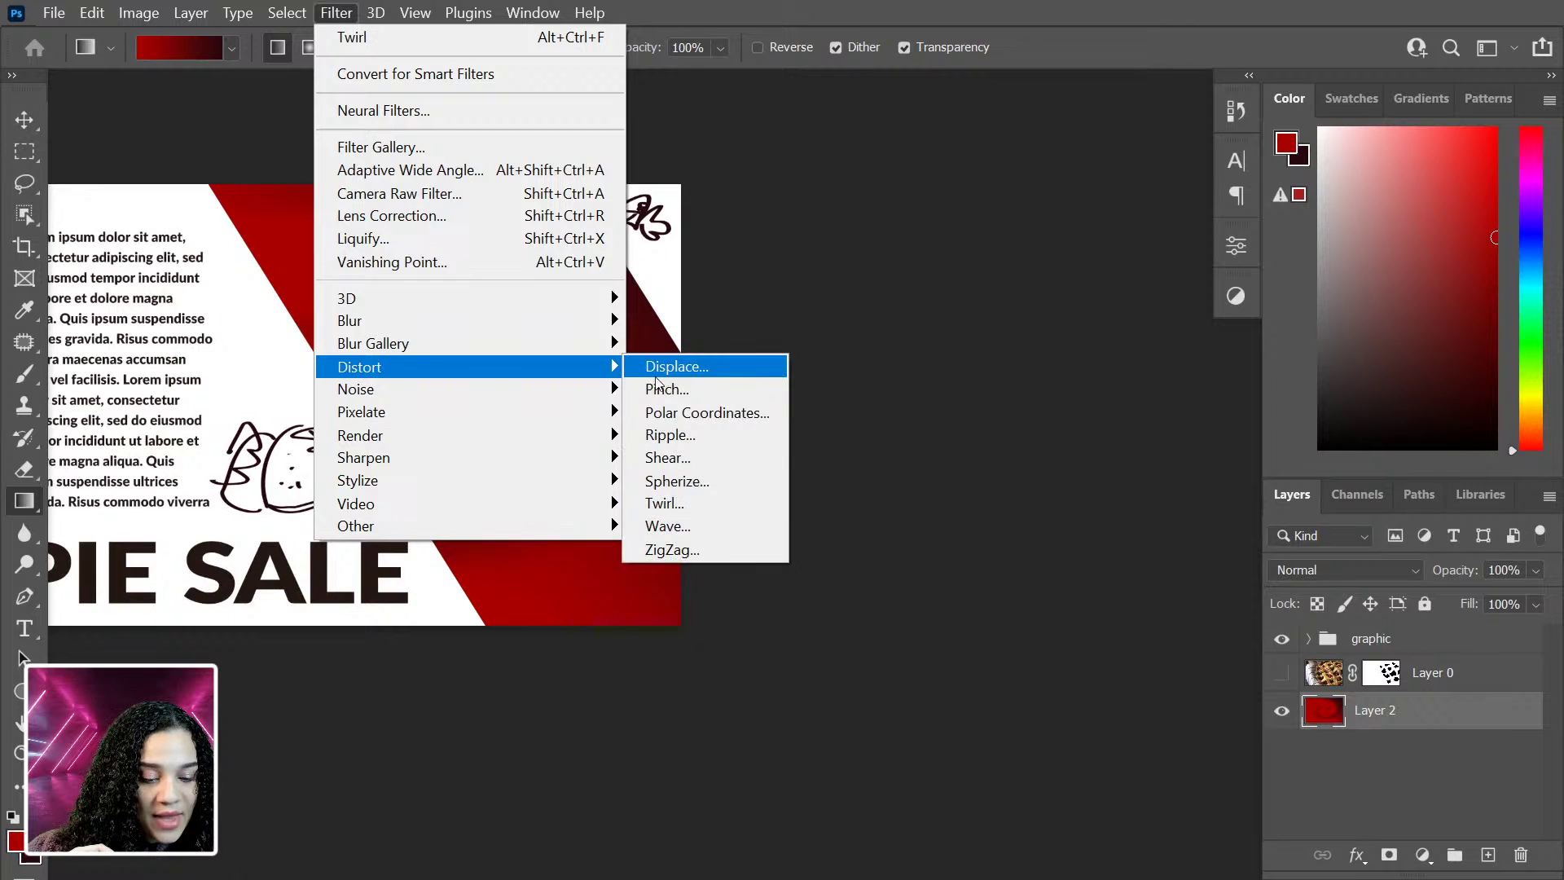
click(694, 526)
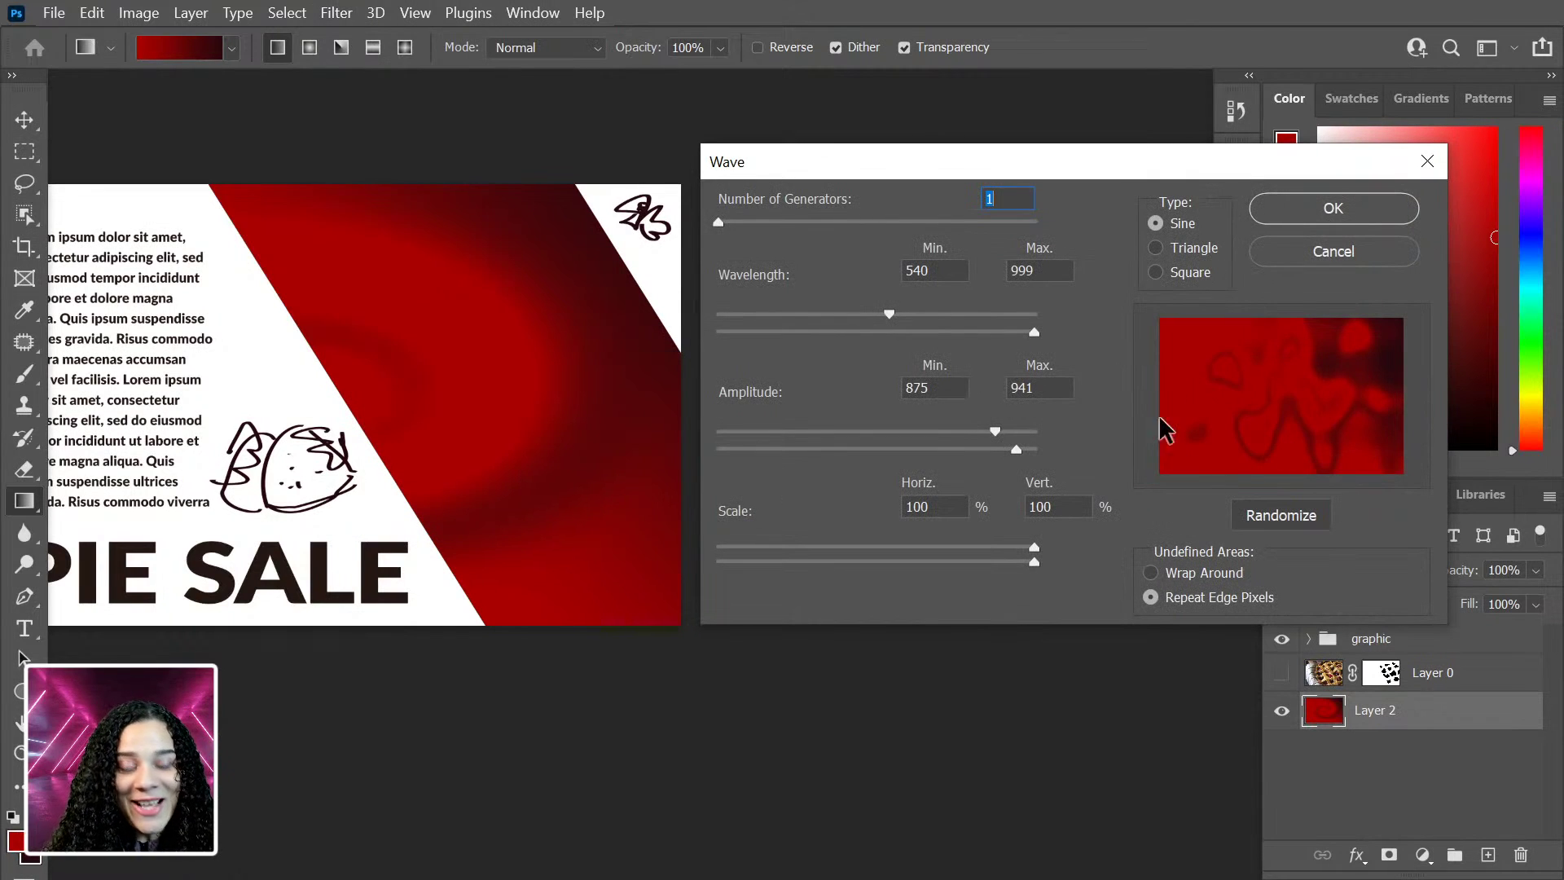
drag(889, 315, 786, 319)
drag(1000, 441, 1053, 456)
mouse_move(1034, 546)
mouse_down()
mouse_move(933, 548)
mouse_move(1035, 548)
mouse_up()
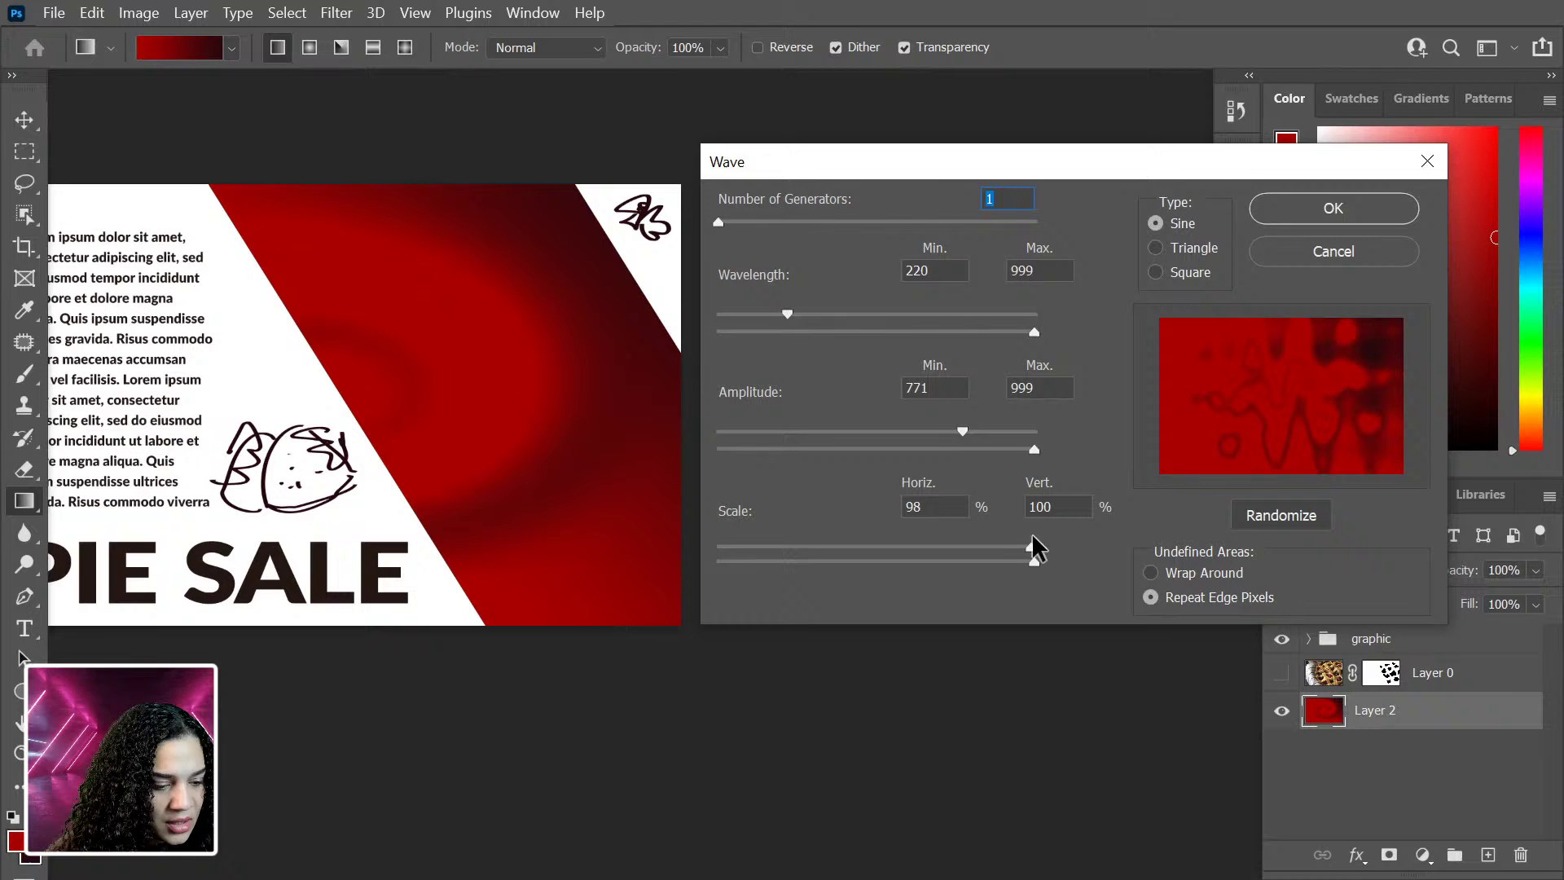
click(1313, 219)
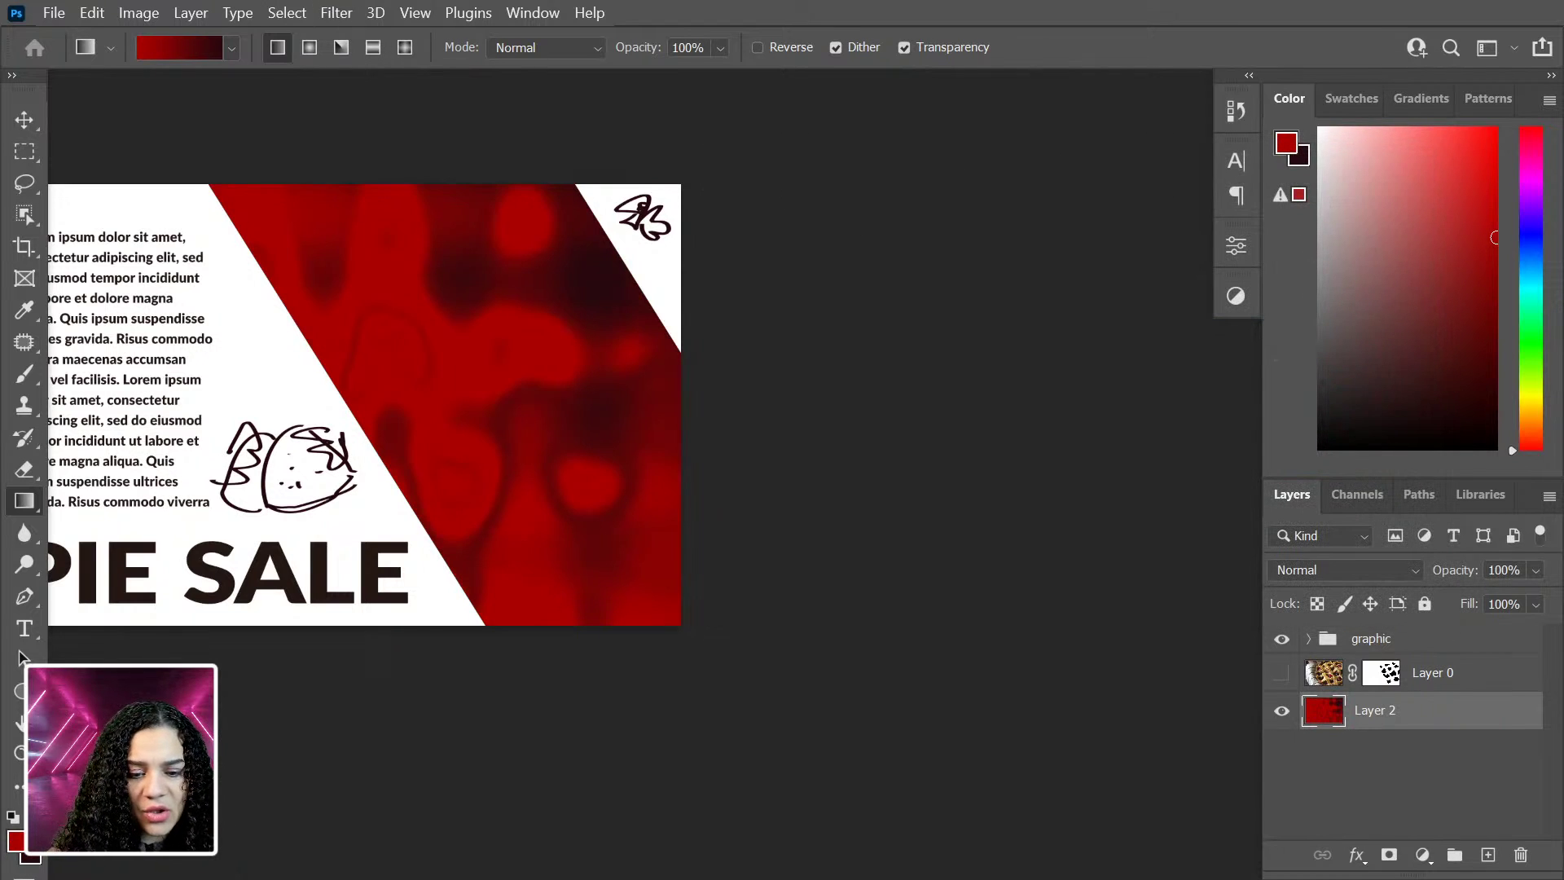
Step: Apply another Wave filter to Layer 2 with wavelength 659 to 807 and amplitude 717 to 999, and show the pie crust layer again
click(336, 13)
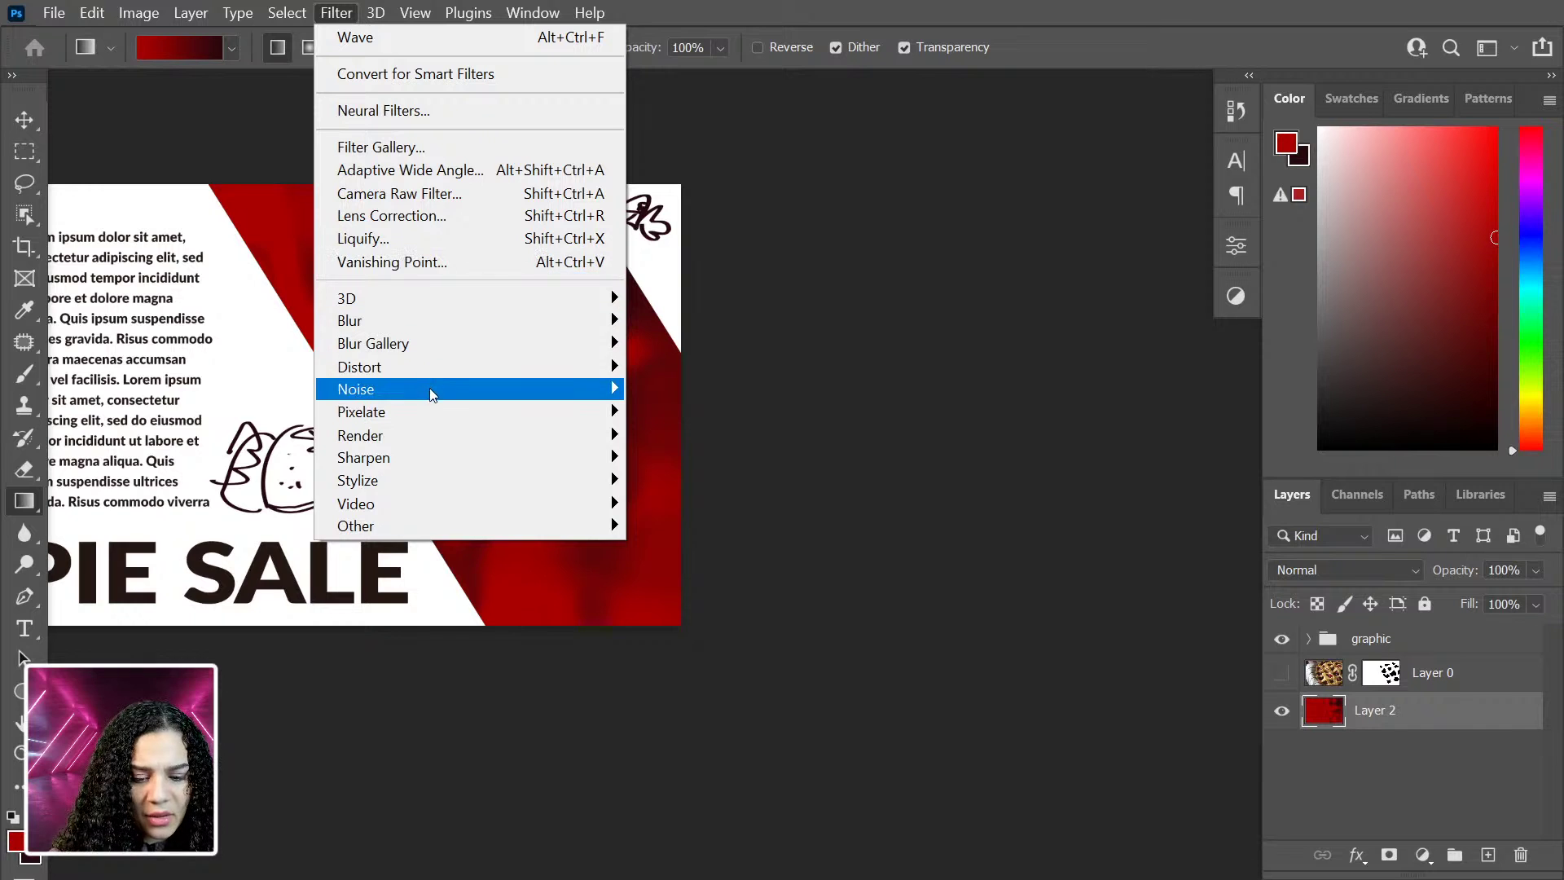
mouse_move(444, 367)
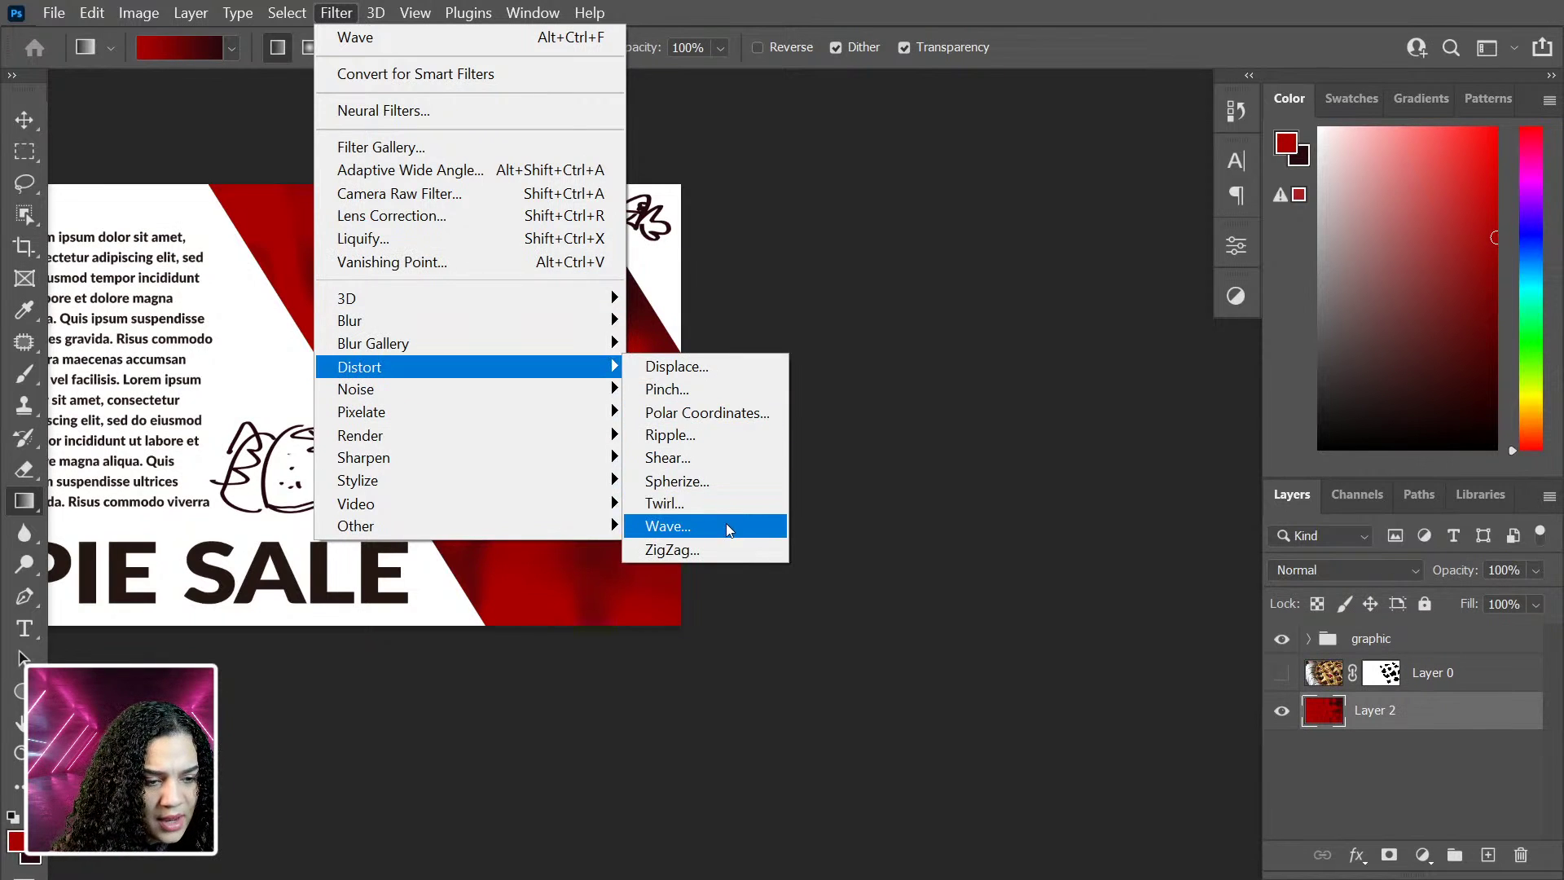
click(726, 525)
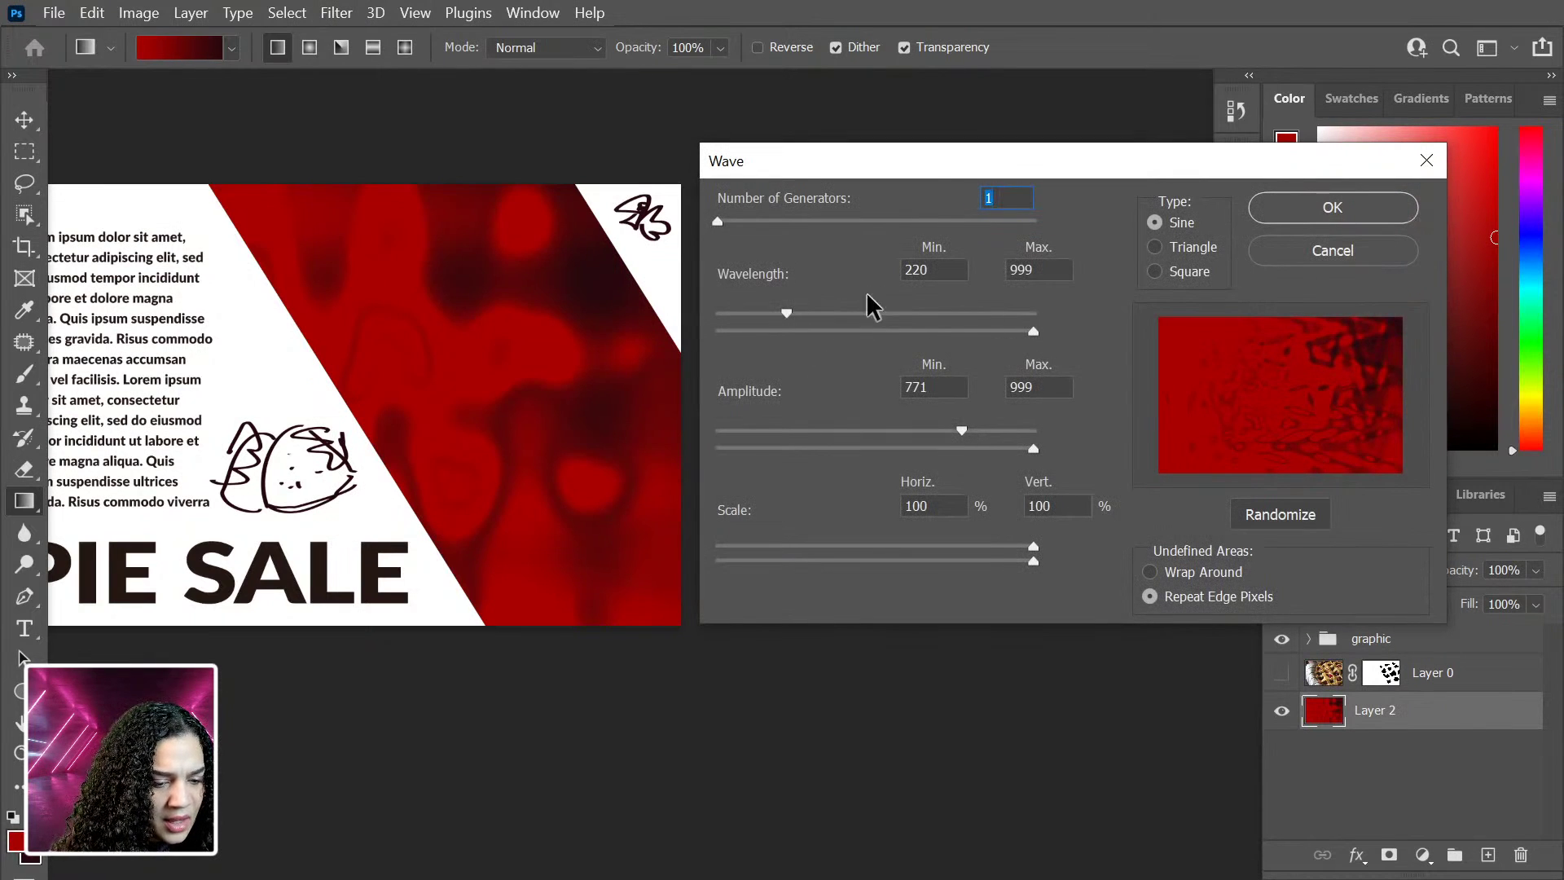
drag(787, 315, 977, 318)
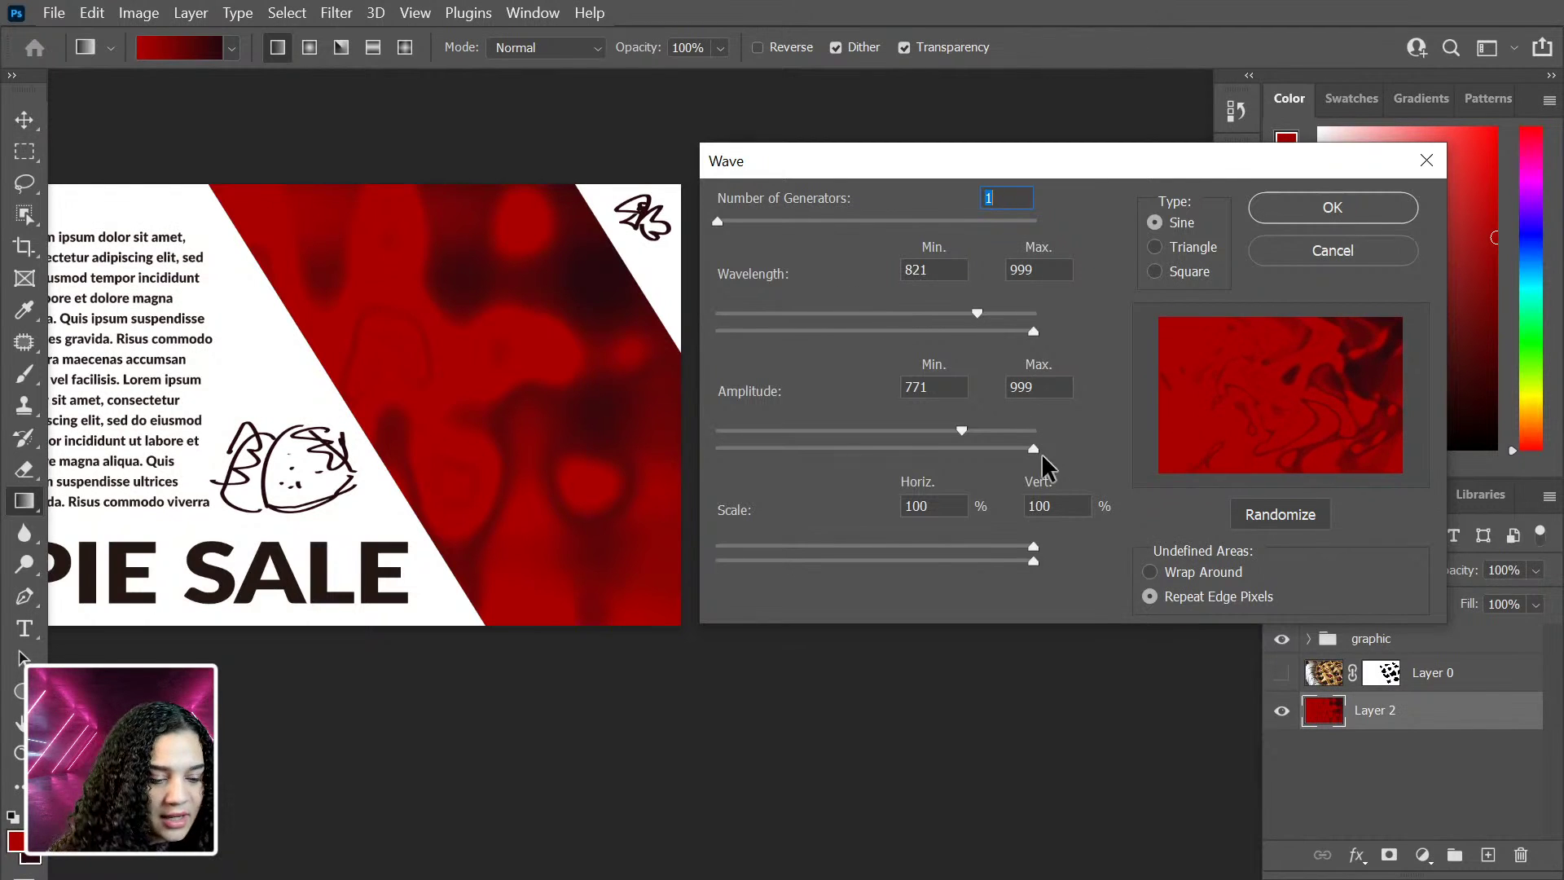
mouse_move(963, 432)
mouse_down()
mouse_move(985, 430)
mouse_move(900, 433)
mouse_move(1067, 453)
mouse_move(944, 443)
mouse_up()
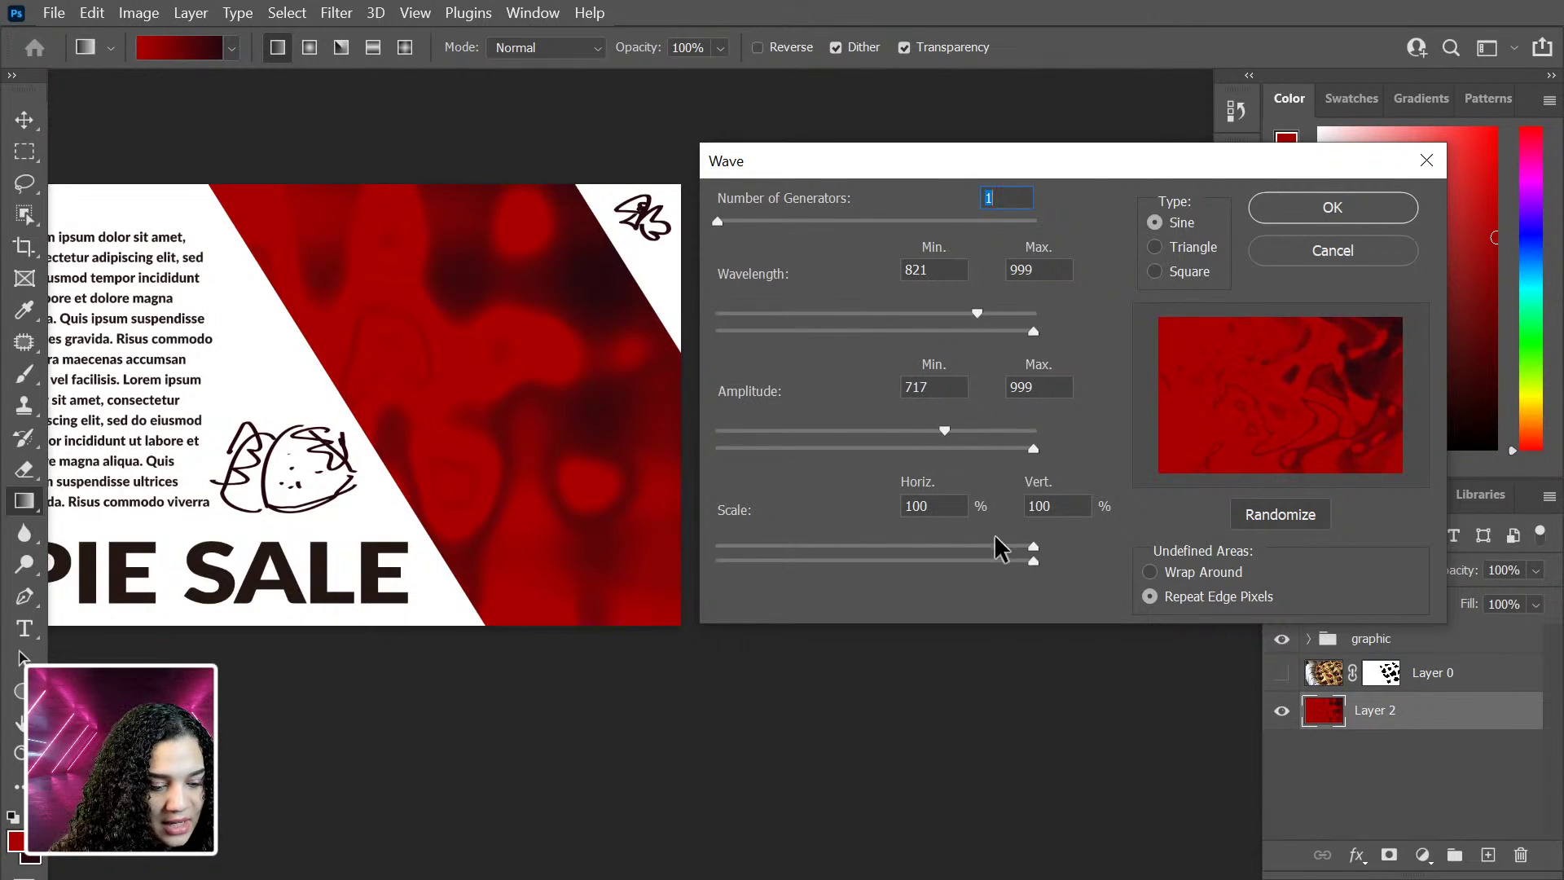
mouse_move(1033, 544)
mouse_down()
mouse_move(930, 546)
mouse_move(1021, 540)
mouse_move(971, 559)
mouse_move(1053, 560)
mouse_up()
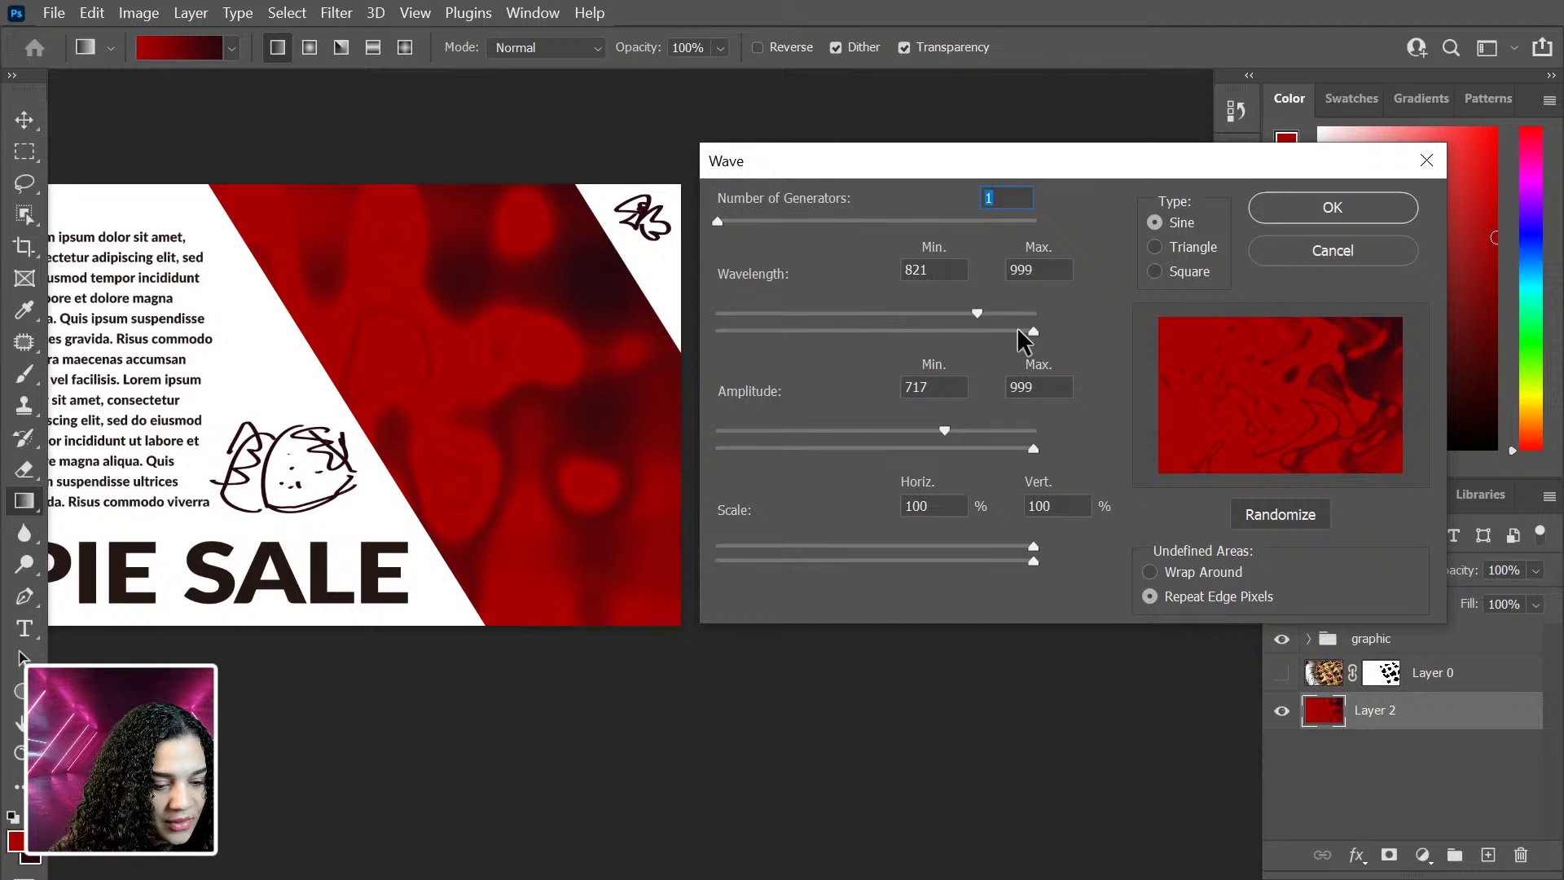
drag(1030, 334, 972, 370)
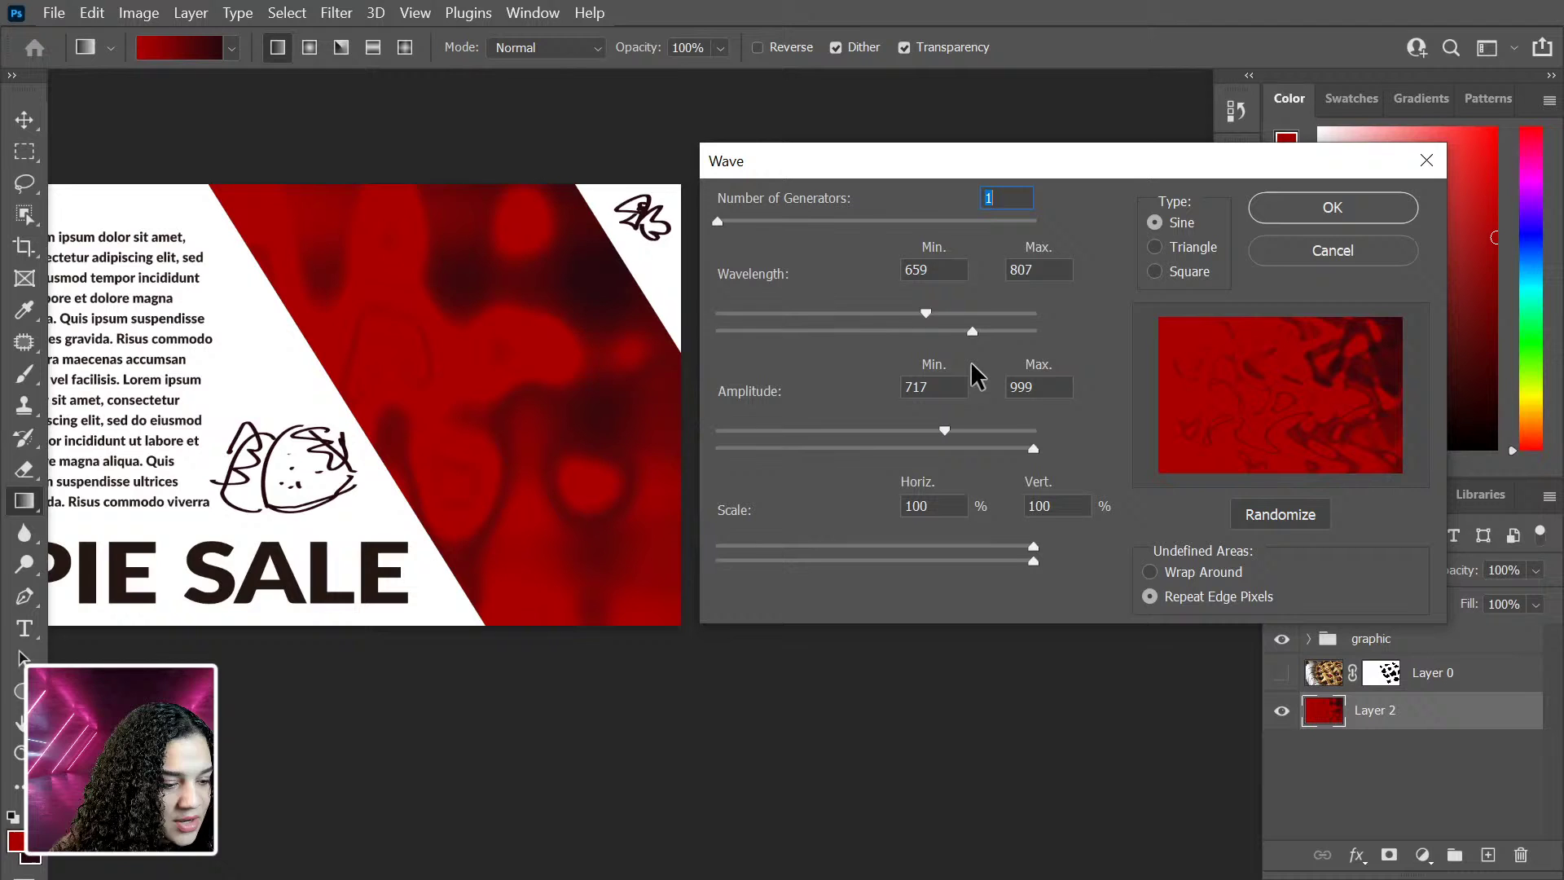
click(1334, 214)
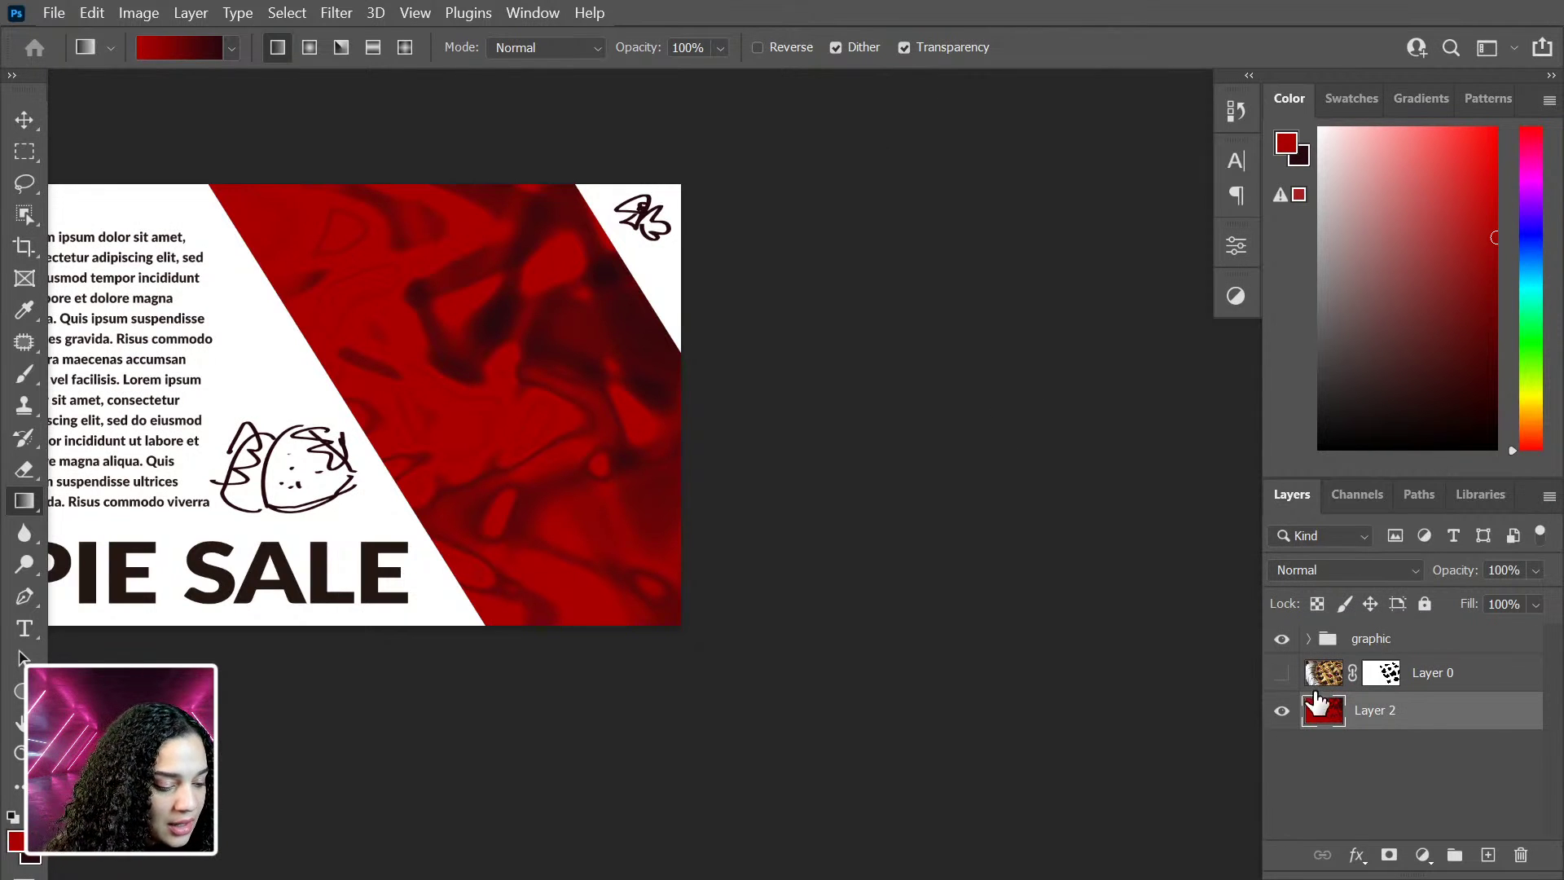
click(1282, 674)
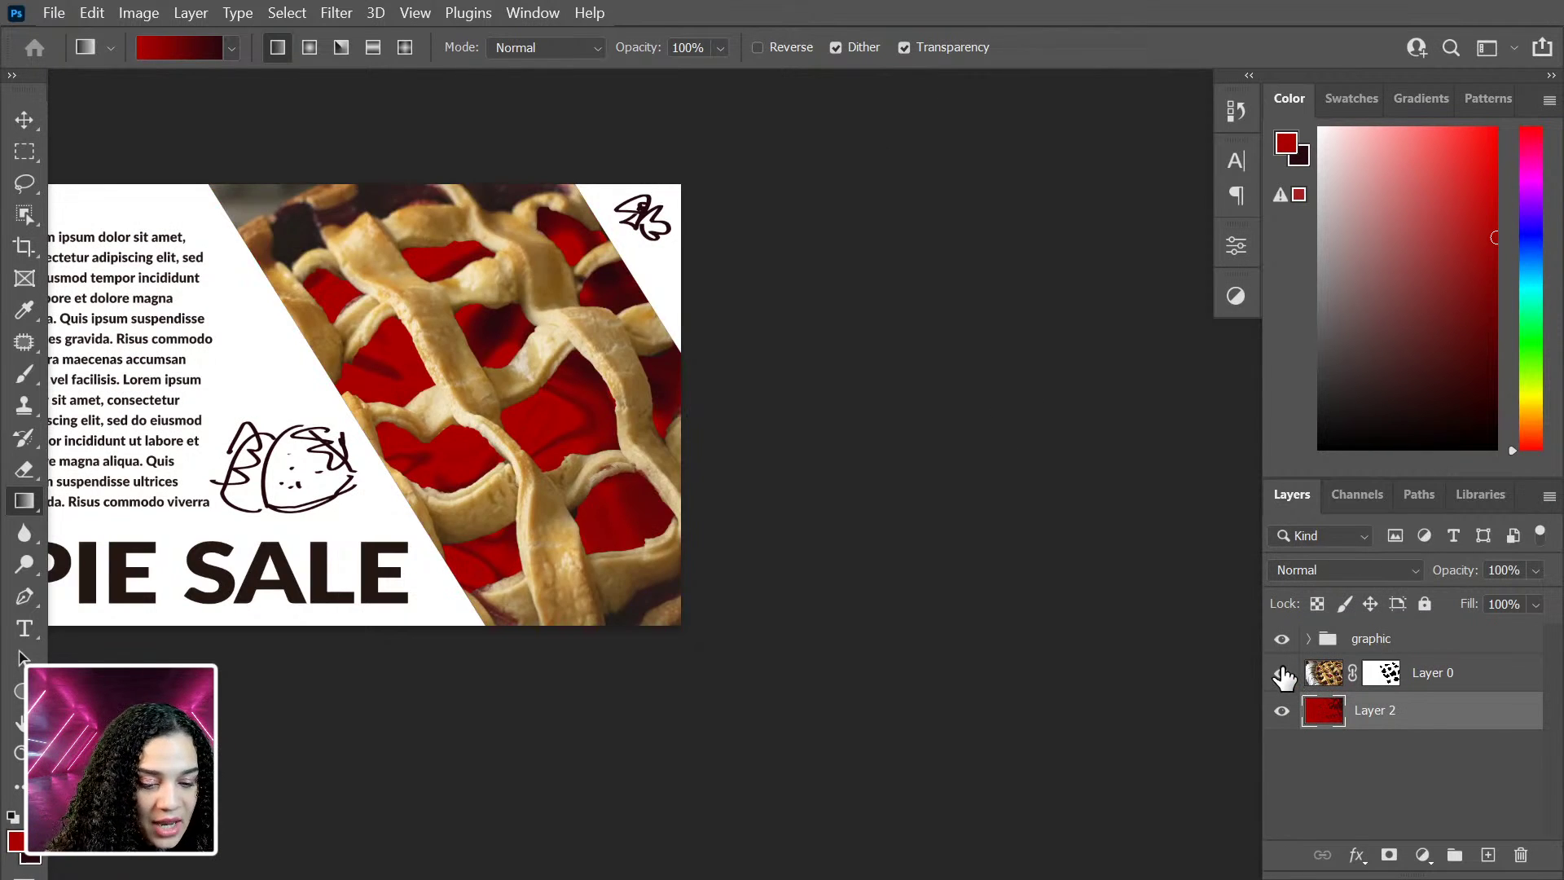
click(1506, 674)
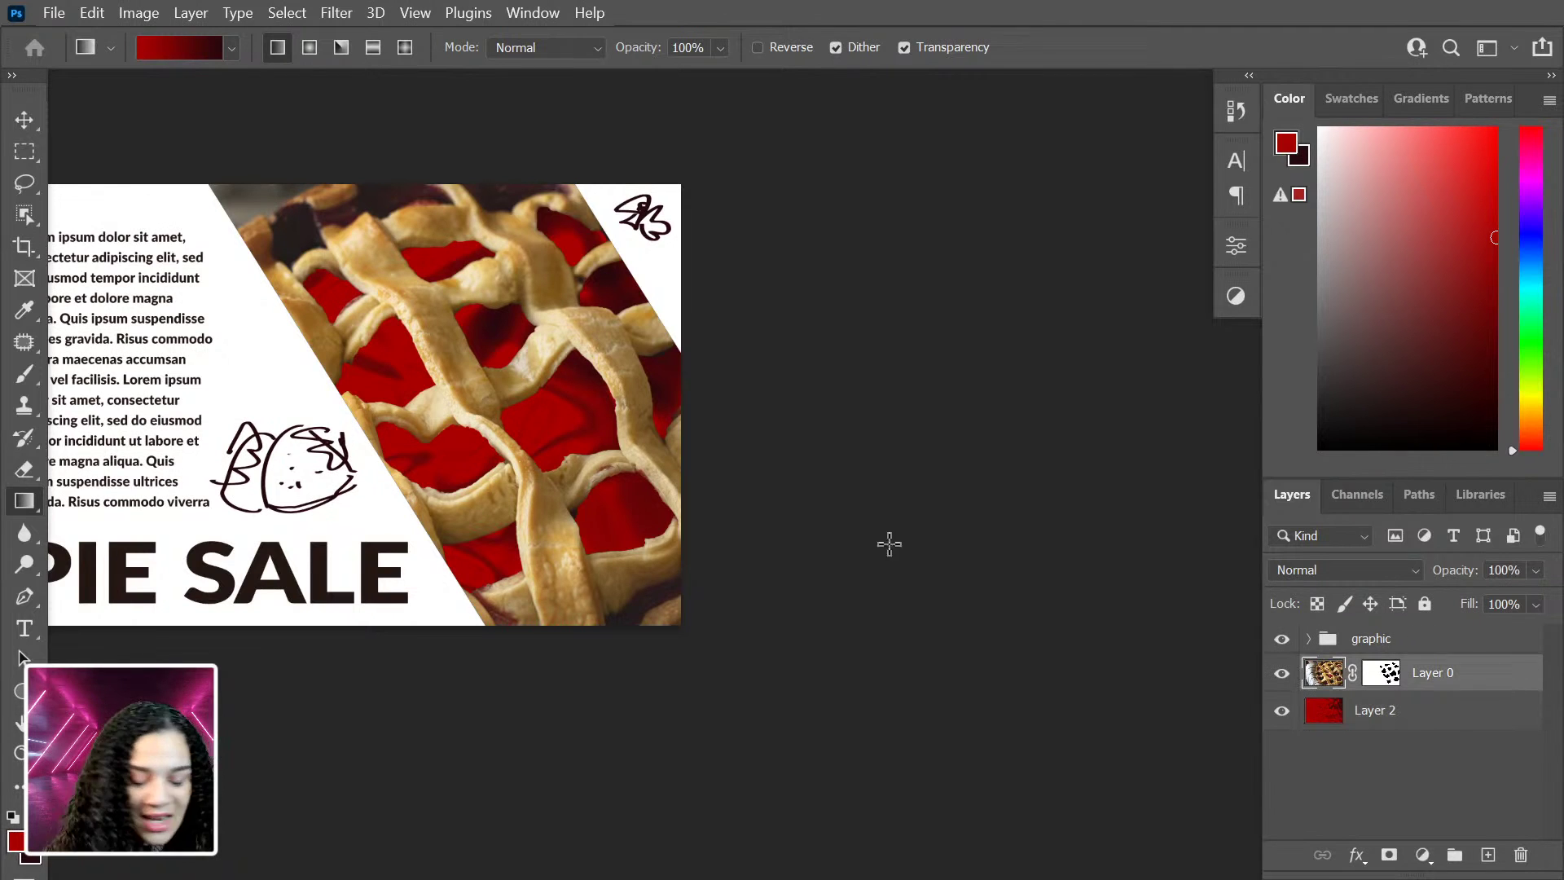
key(ctrl+t)
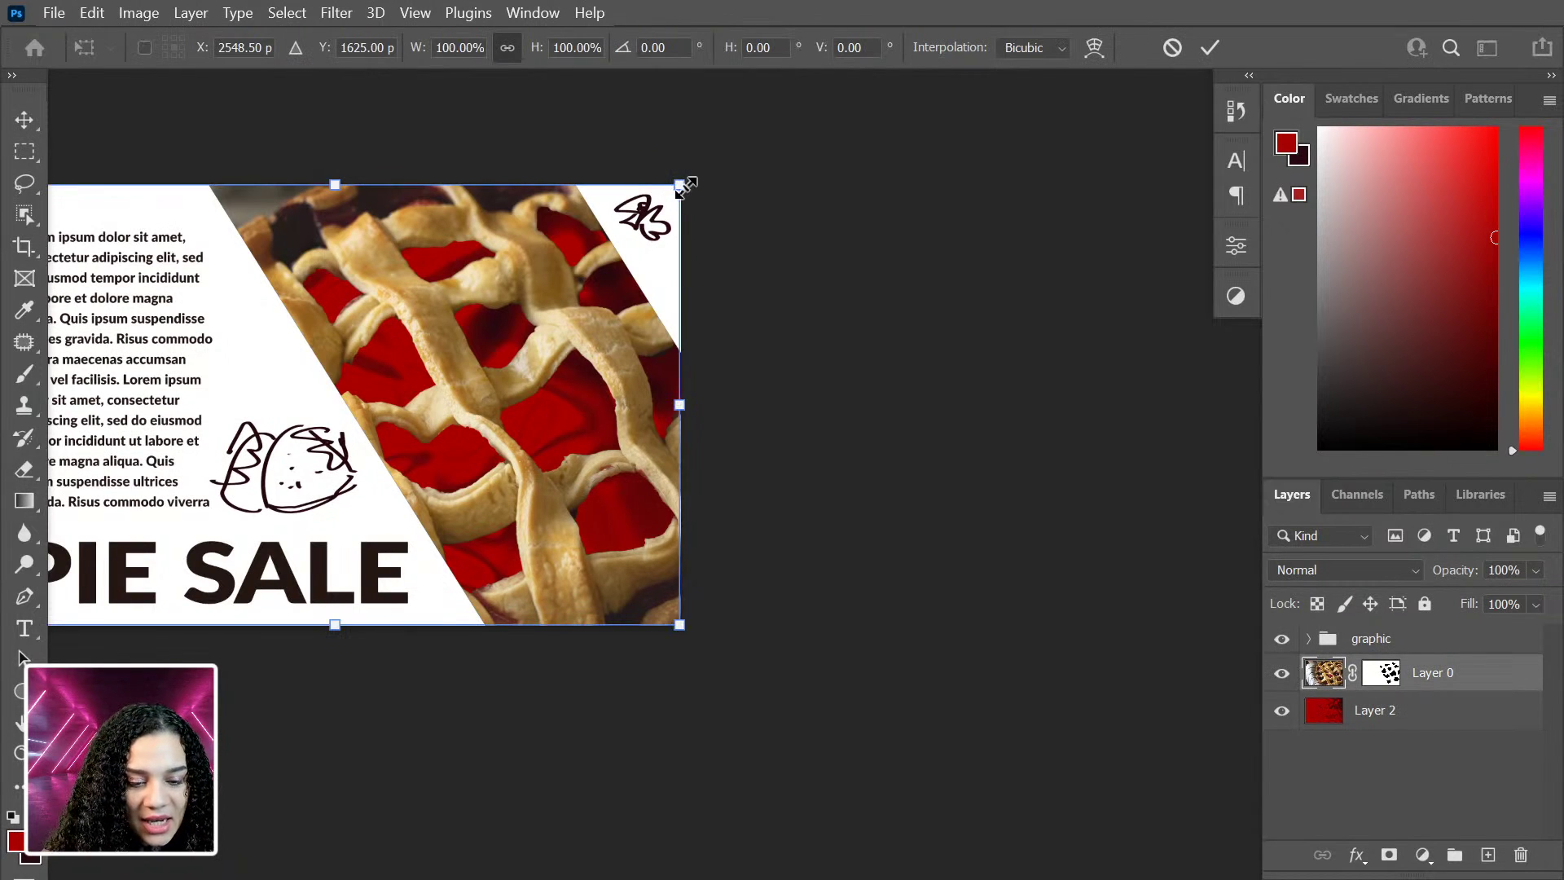
drag(680, 187, 627, 214)
key(ctrl+z)
key(Escape)
key(g)
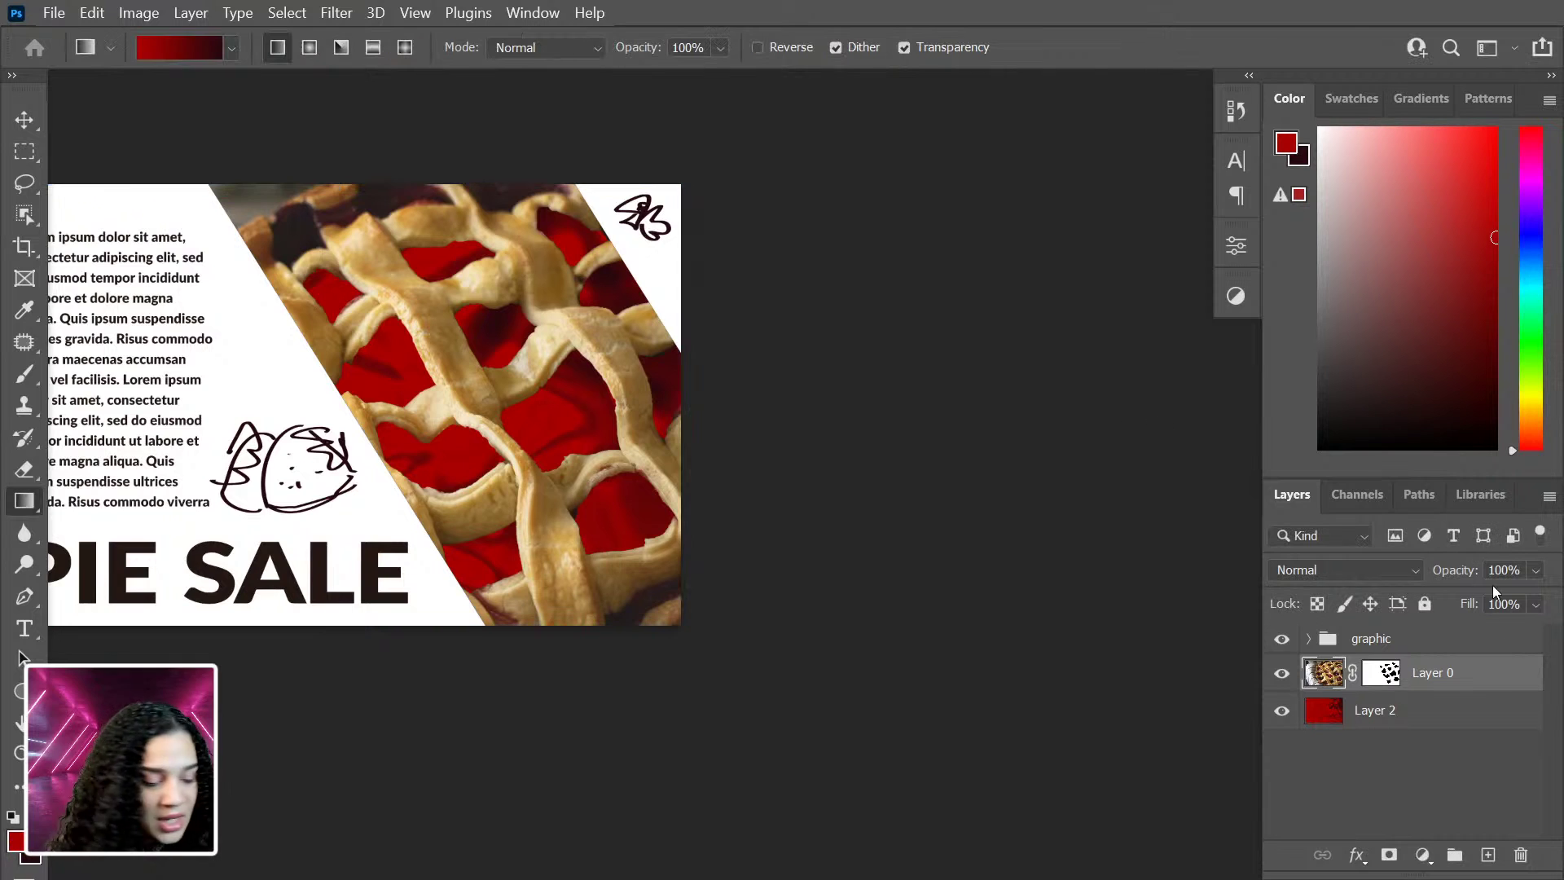
Step: Free-transform Layer 2 to about 93.55% width and 107.60% height, extending it slightly past the canvas's upper, lower and right edges
click(1458, 711)
key(ctrl+t)
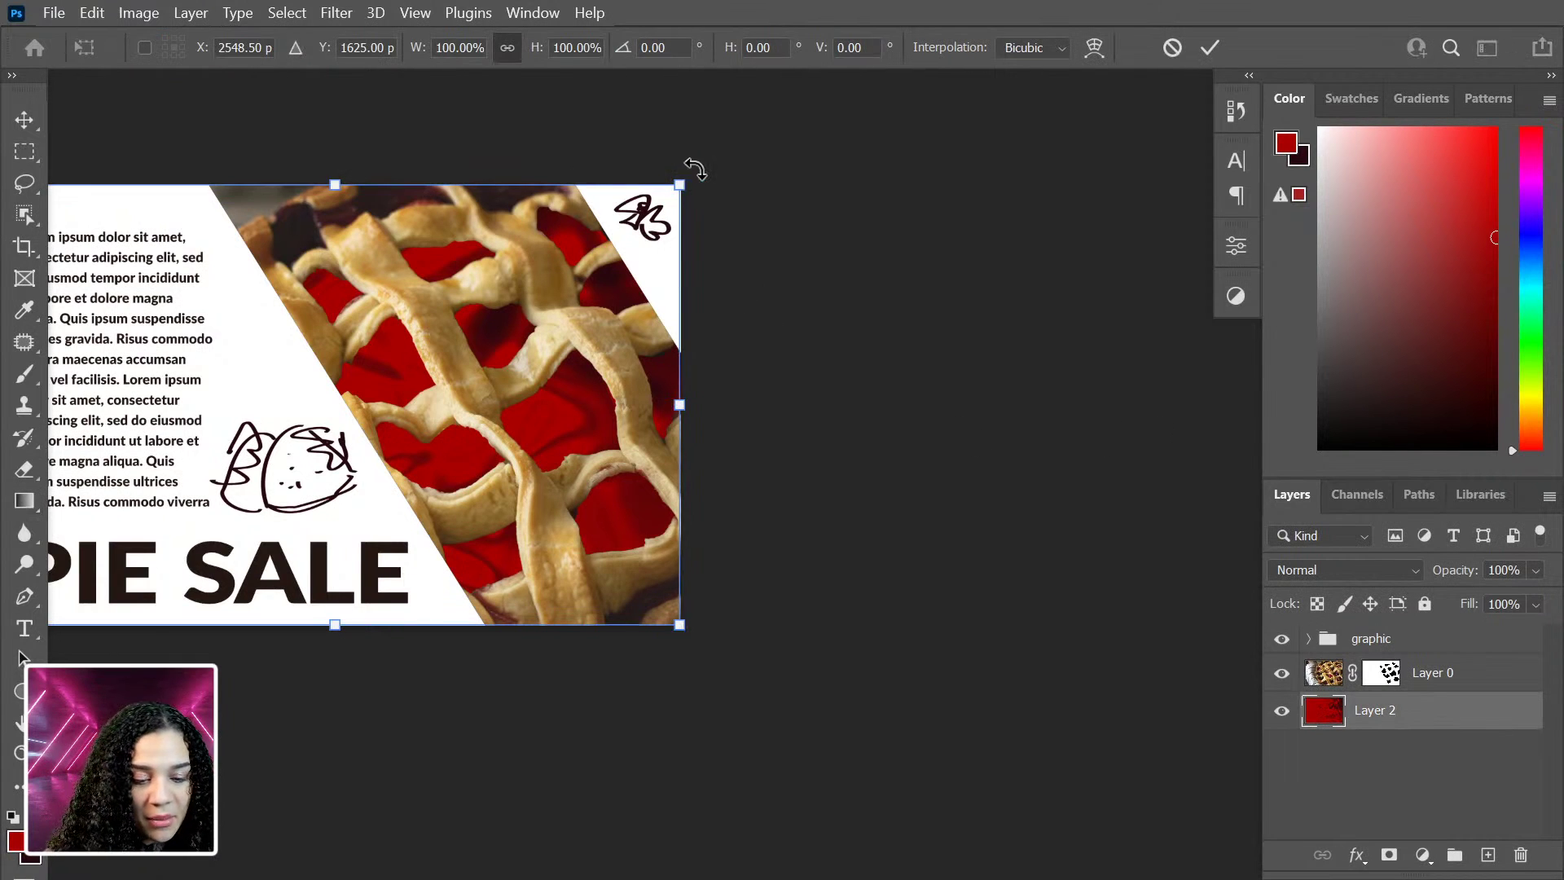
drag(689, 175, 658, 222)
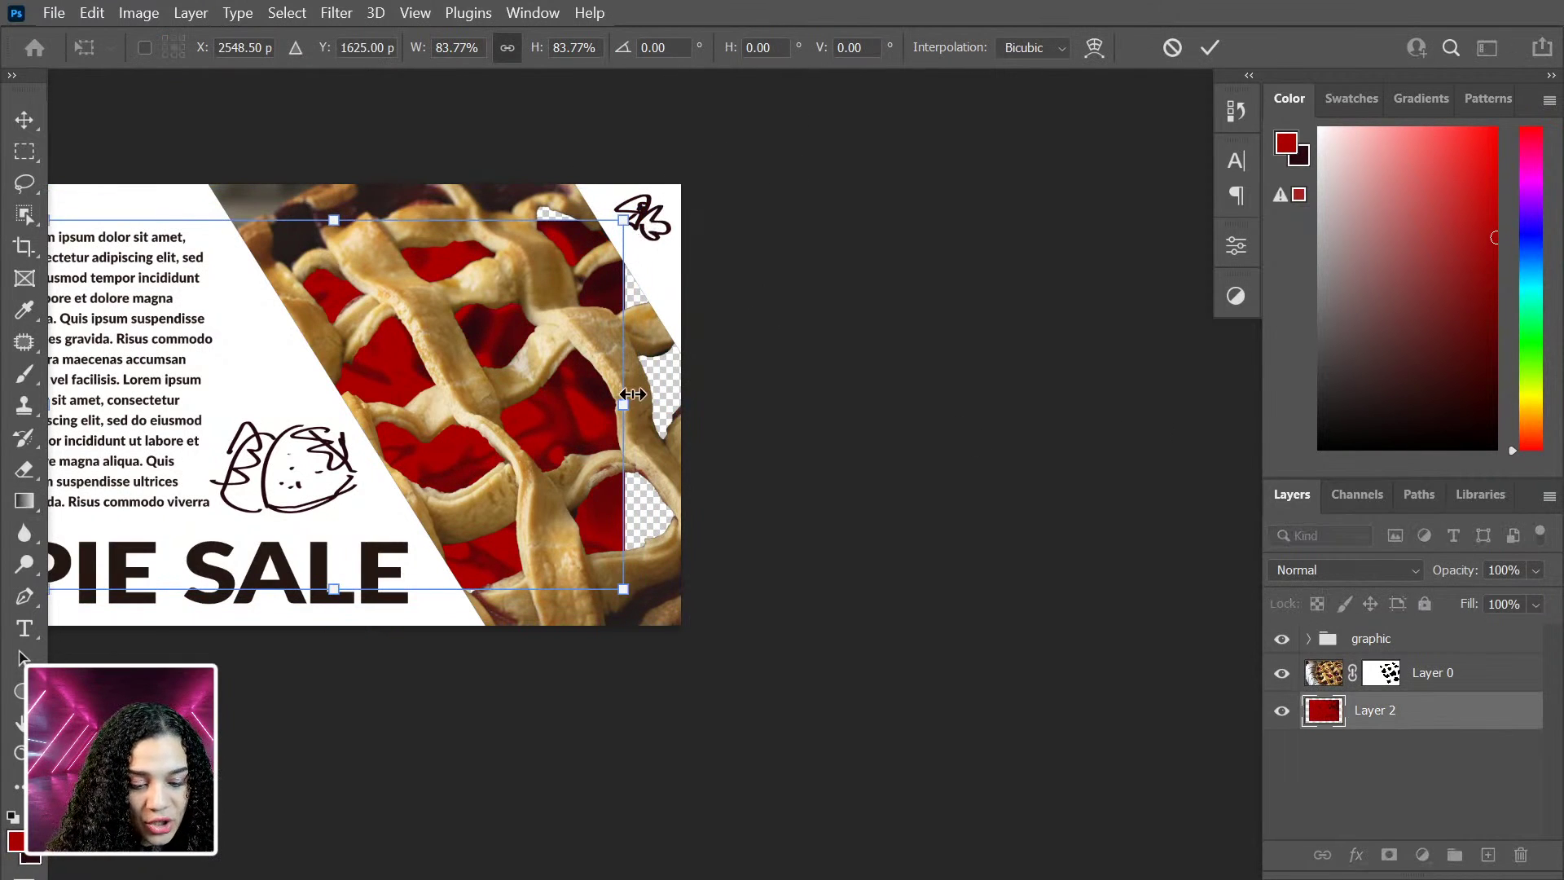
mouse_move(684, 403)
mouse_down()
mouse_move(718, 402)
mouse_move(693, 402)
mouse_up()
drag(368, 219, 368, 170)
drag(368, 588, 368, 644)
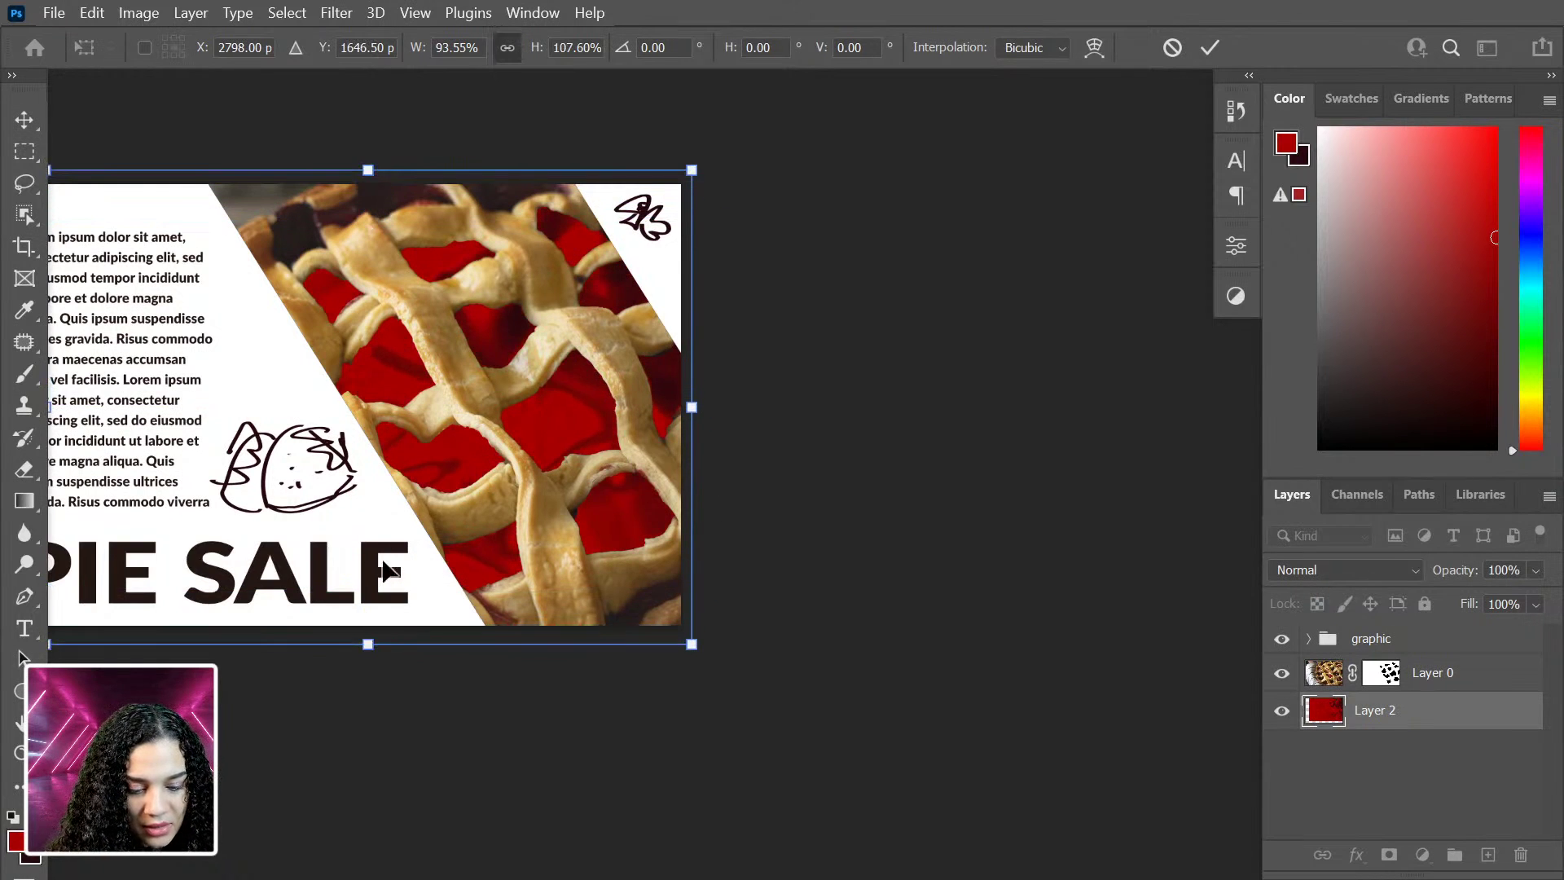
Step: Squeeze Layer 2 inward from its left side towards the pie area and apply the transform
drag(381, 530, 596, 510)
drag(261, 387, 457, 383)
drag(727, 346, 723, 352)
key(Return)
key(g)
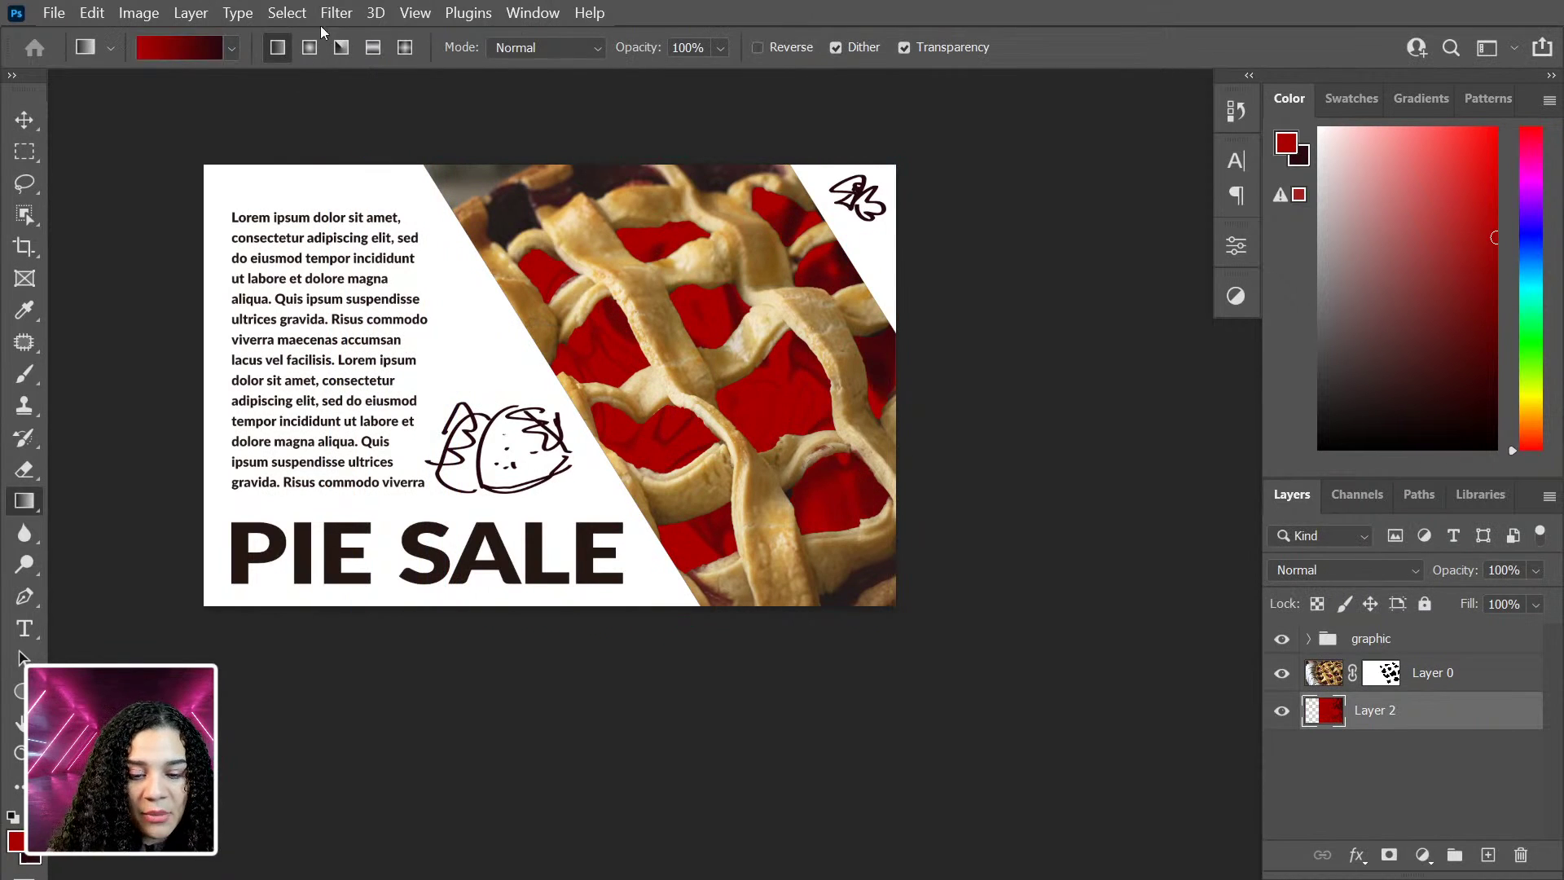
Step: Reapply the last Wave filter to Layer 2 and stretch the layer horizontally to about 114% width, past the canvas's right edge
click(338, 15)
click(373, 39)
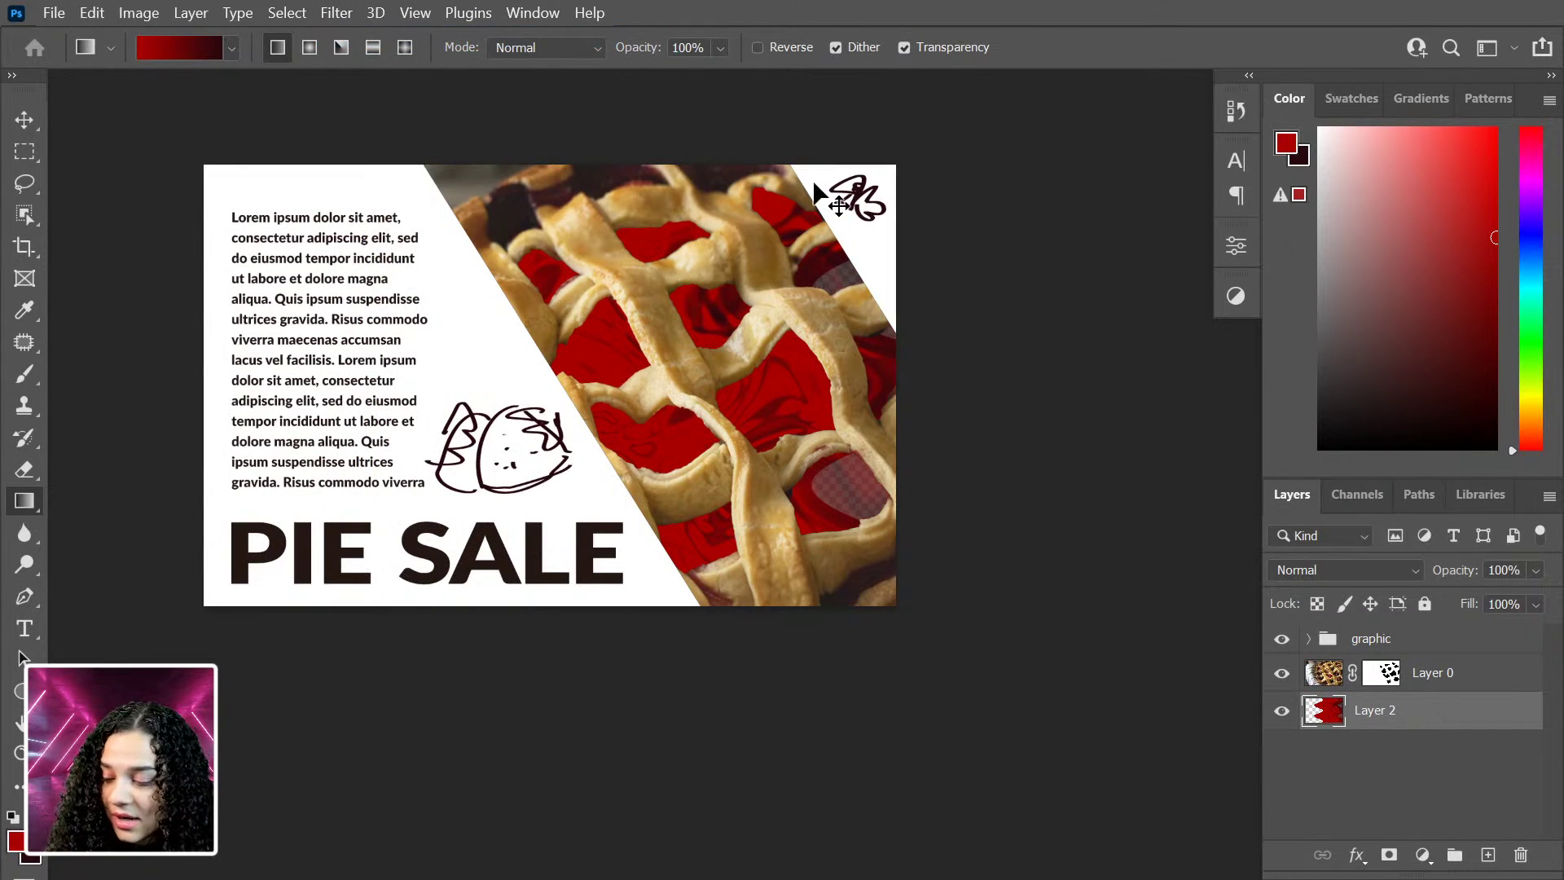
key(ctrl+t)
drag(896, 386, 977, 344)
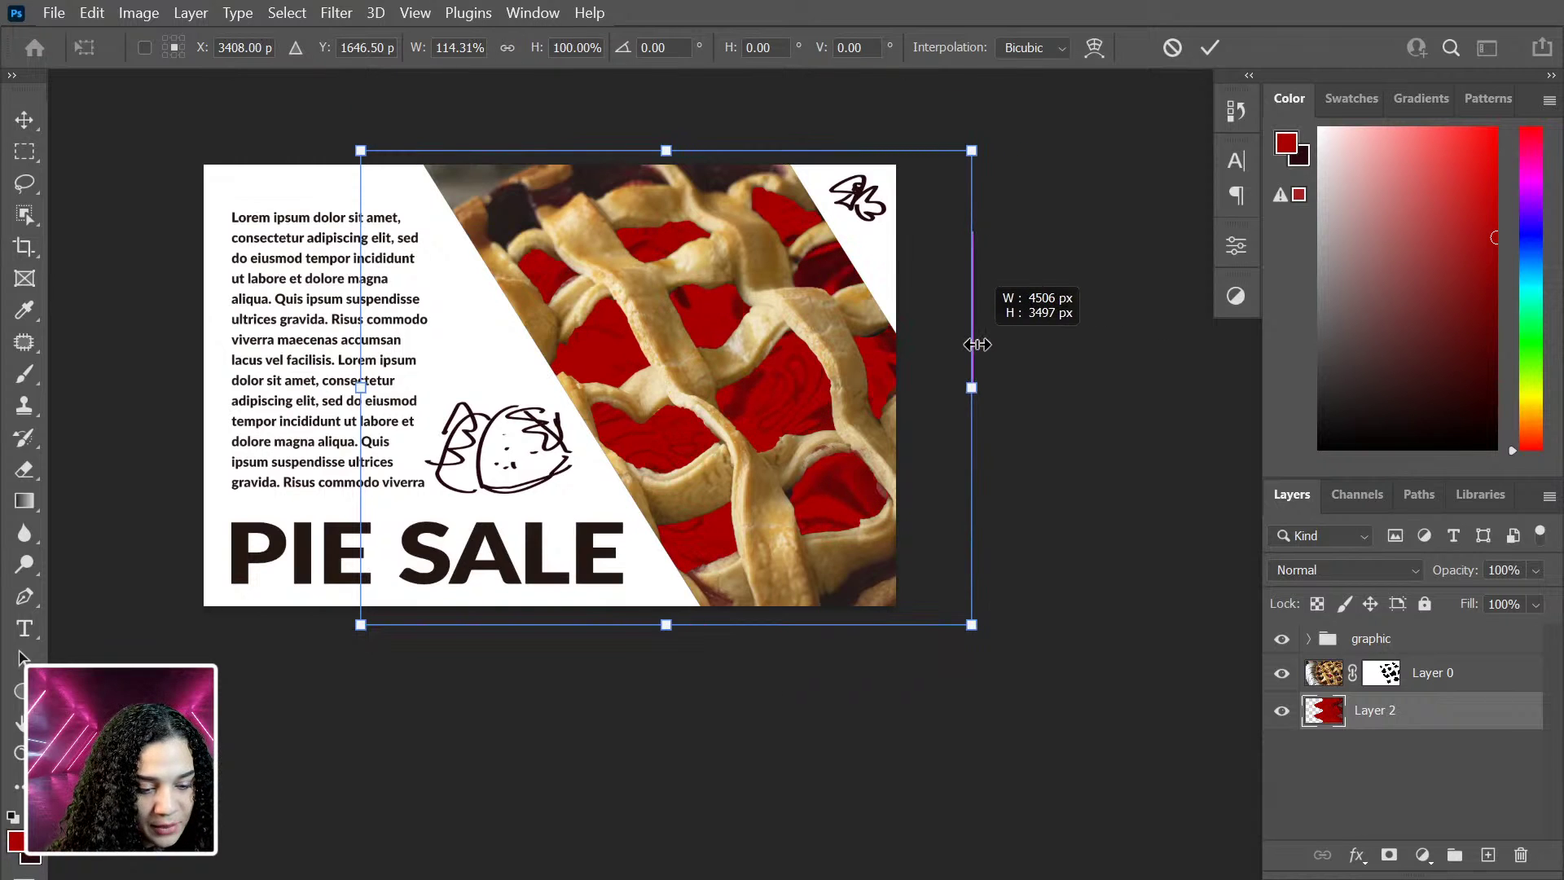
key(Return)
key(g)
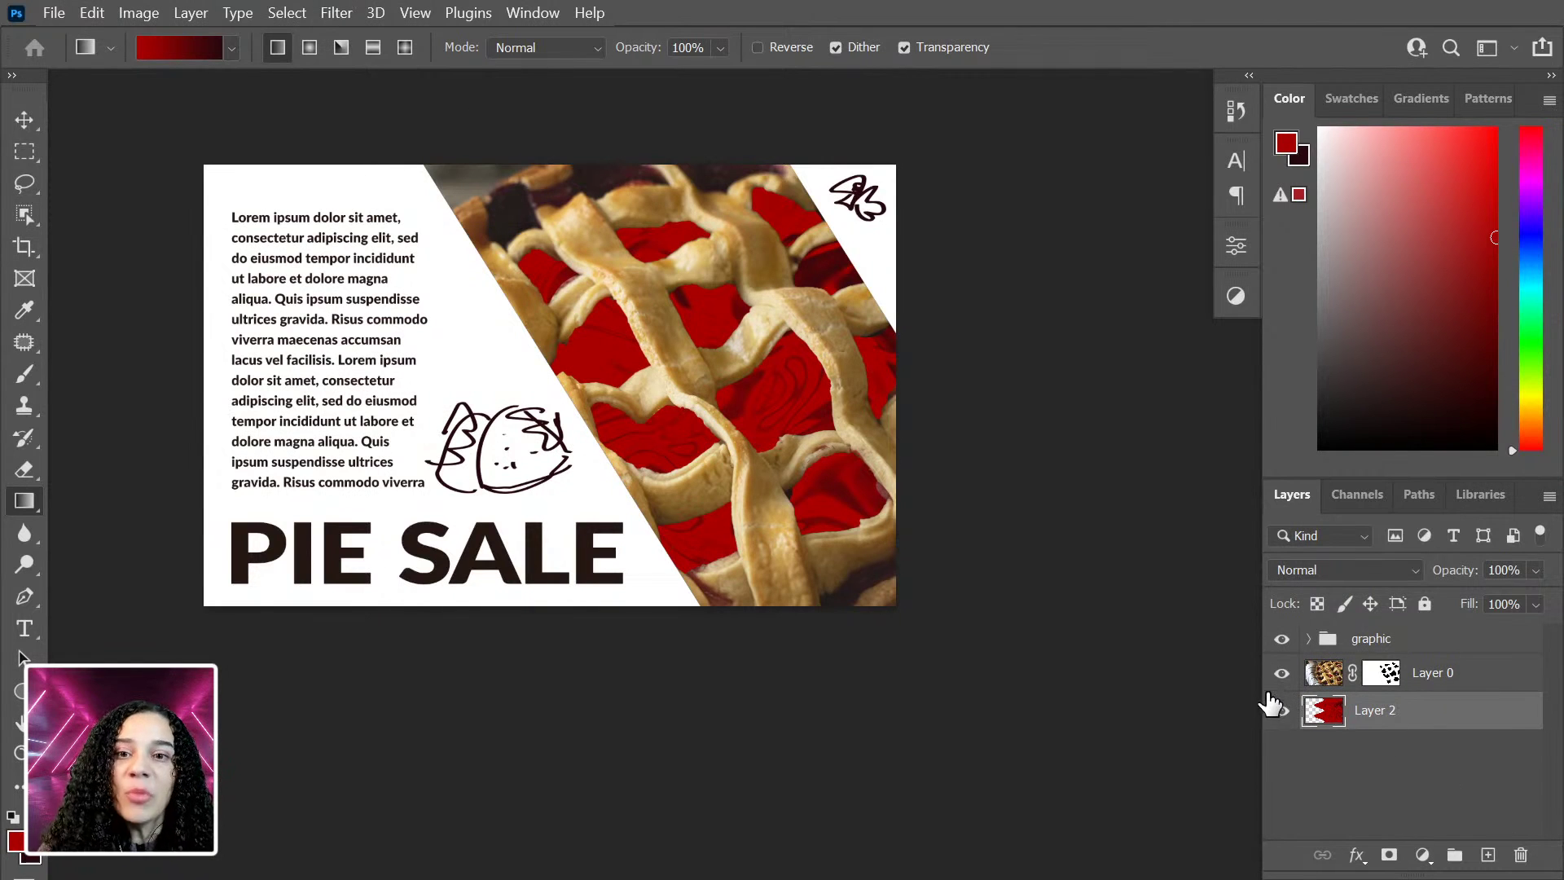
Step: Hide the pie crust layer and apply Levels to Layer 2 with a midtone input of 0.38 and a white input of 203
click(149, 17)
mouse_move(210, 73)
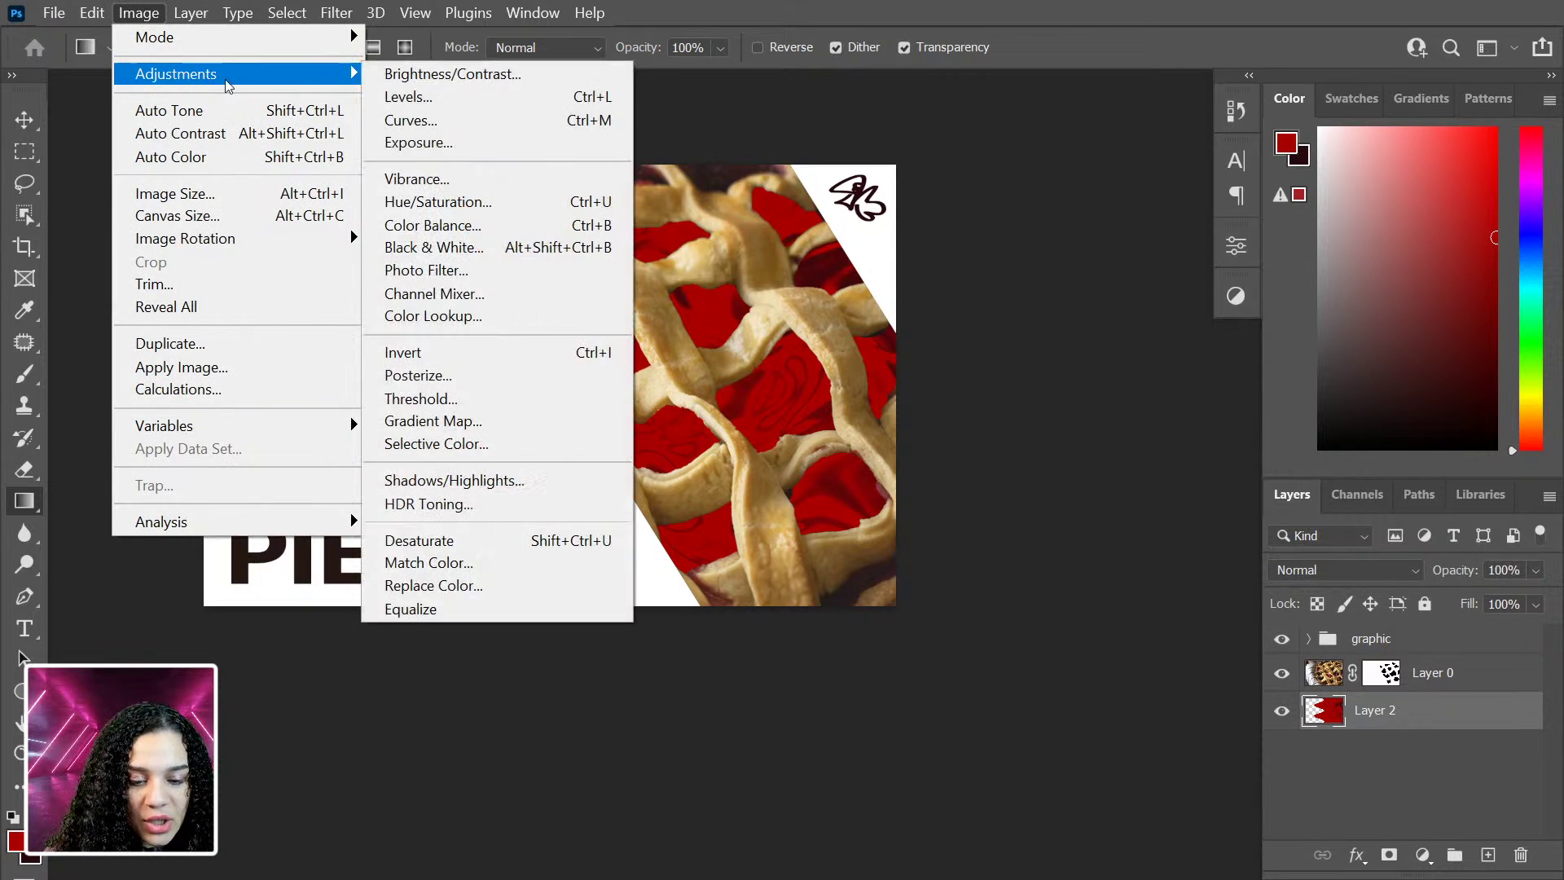
click(1284, 674)
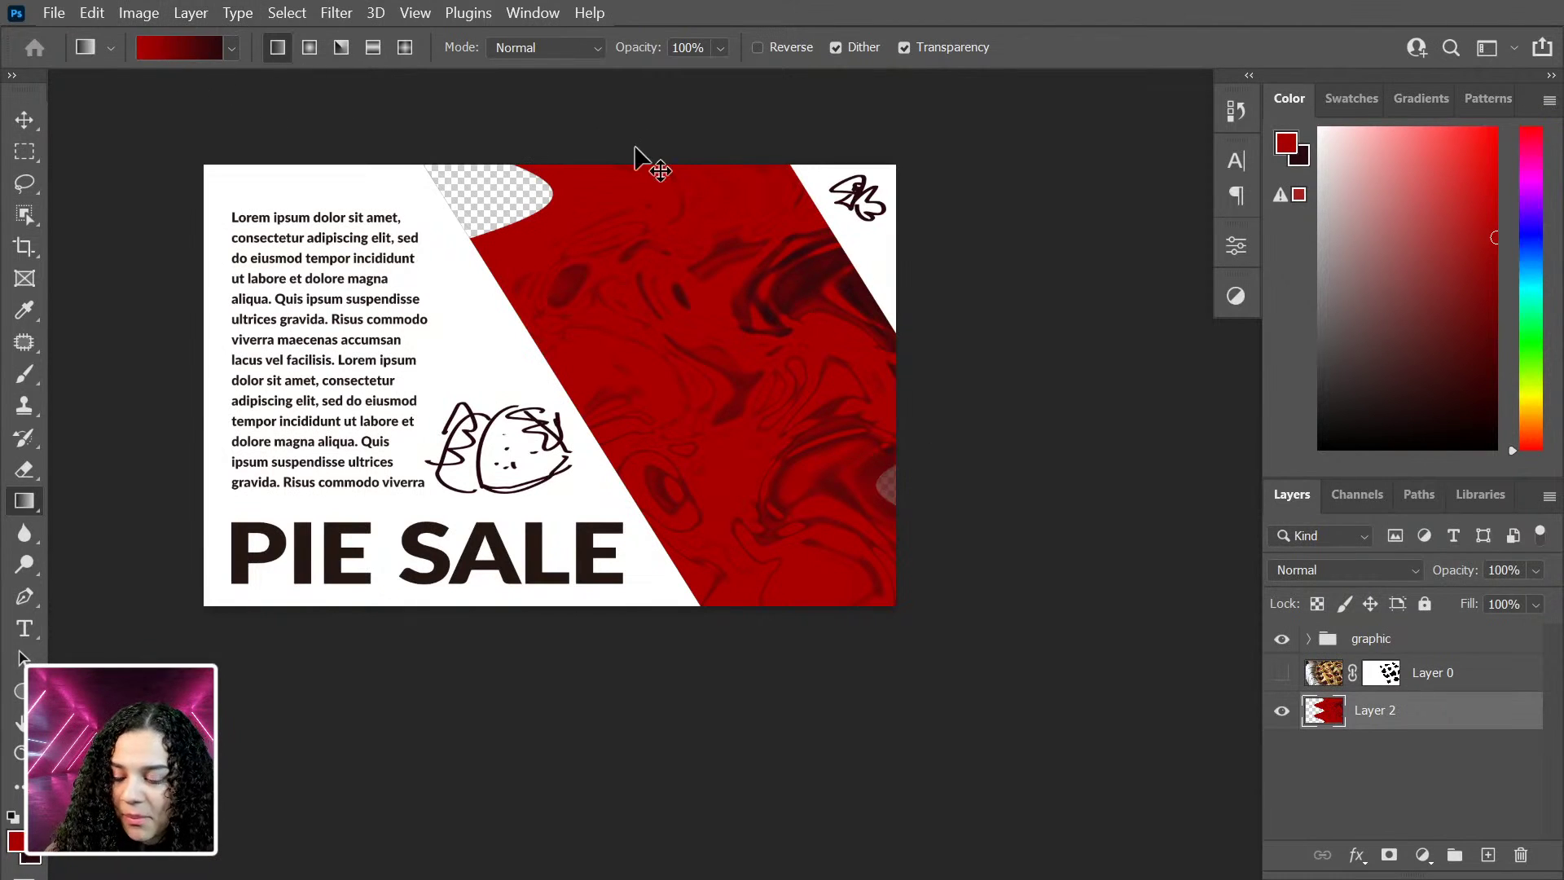
key(ctrl+l)
drag(1024, 234, 1194, 226)
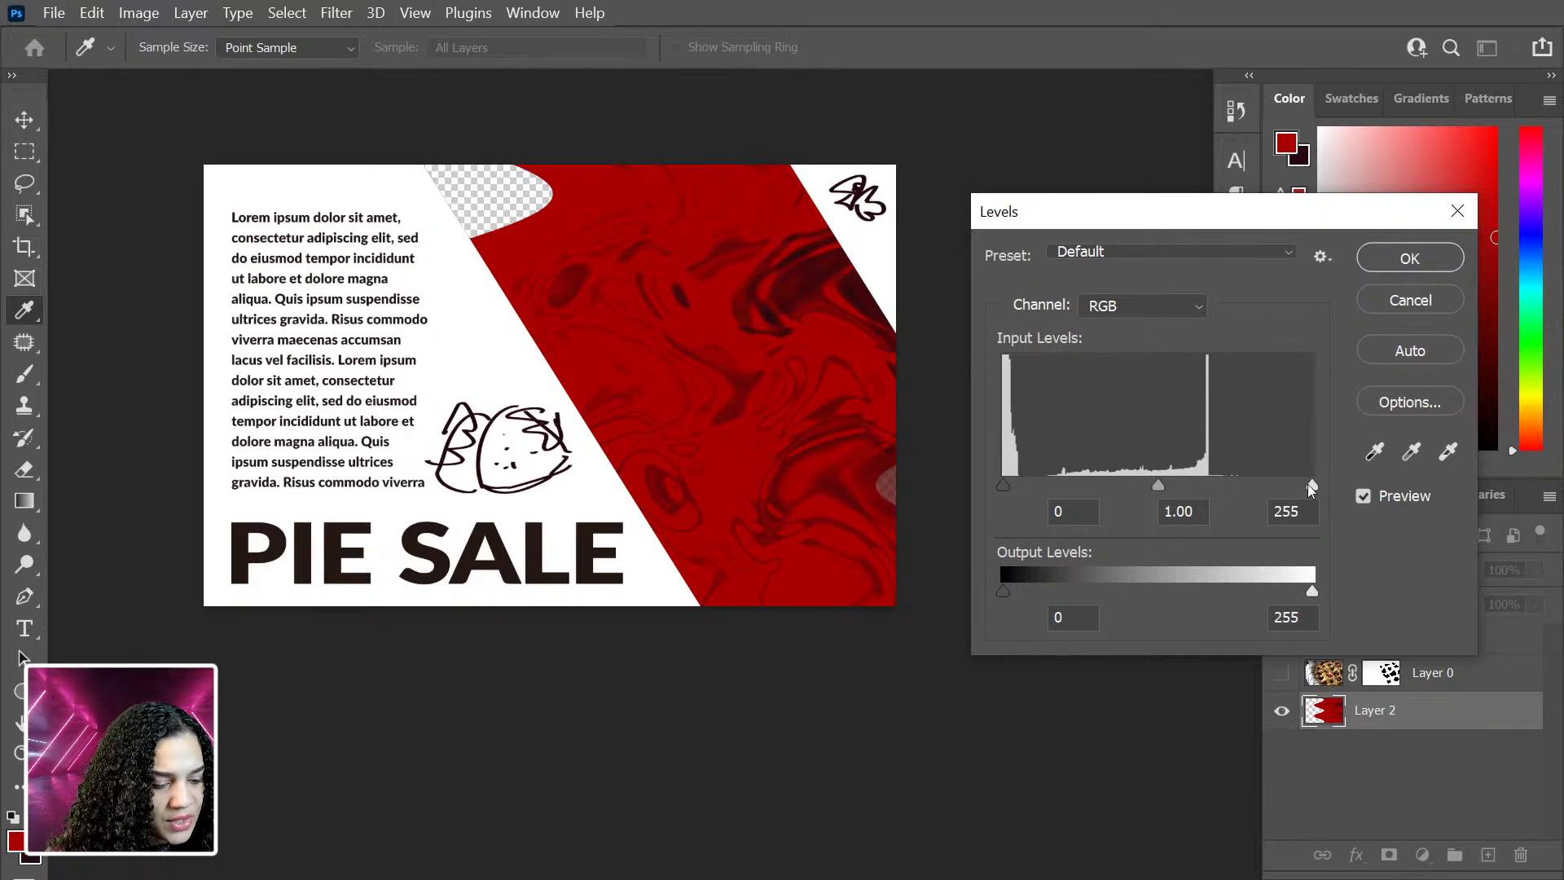
drag(1312, 486, 1251, 483)
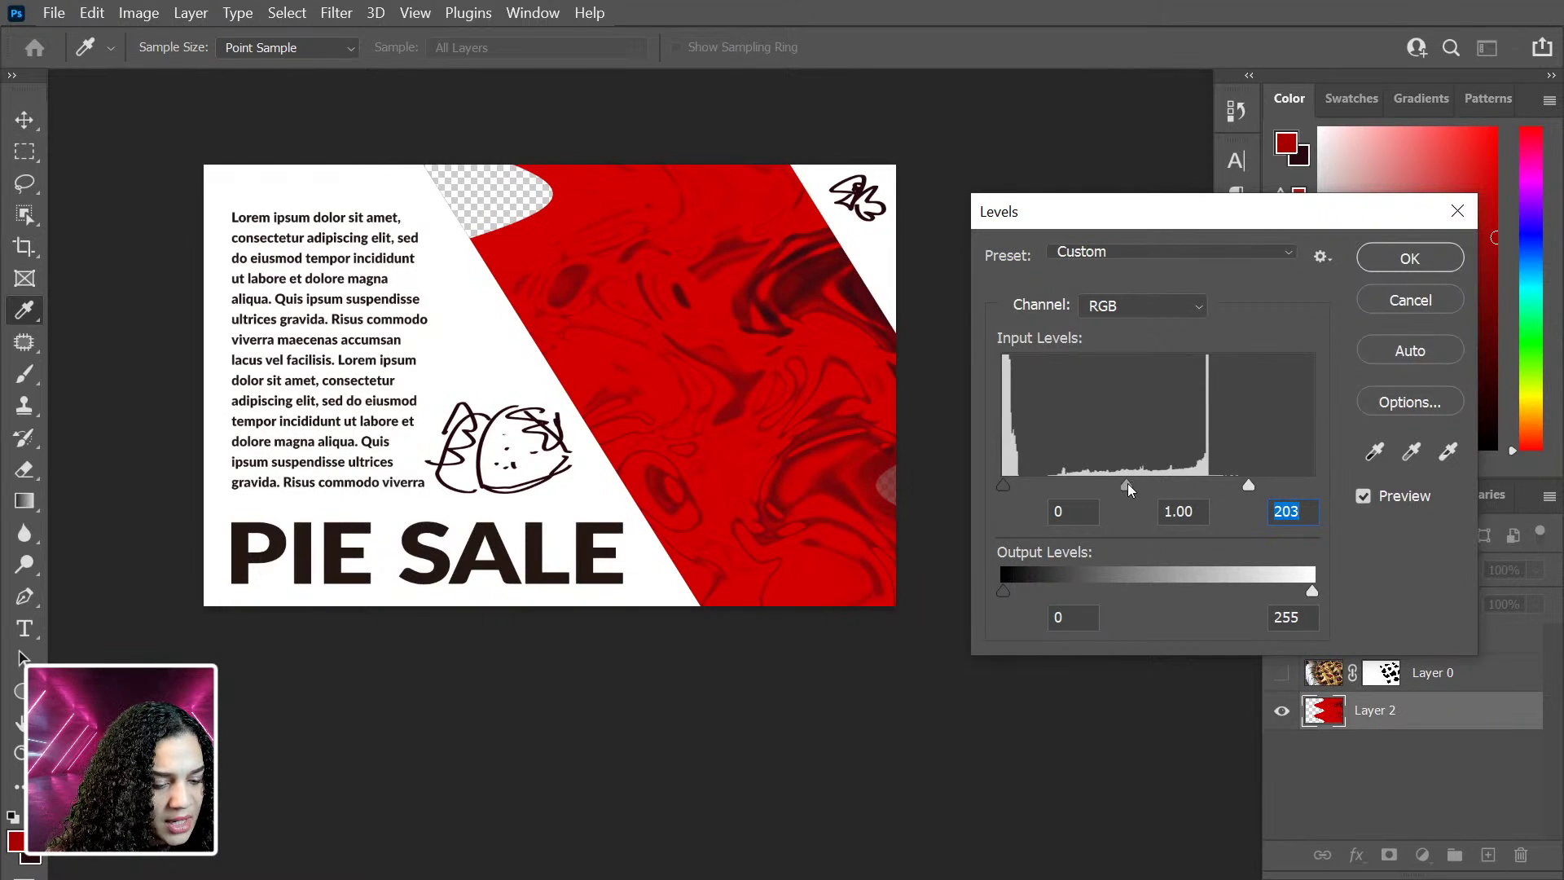
drag(1126, 484, 1191, 487)
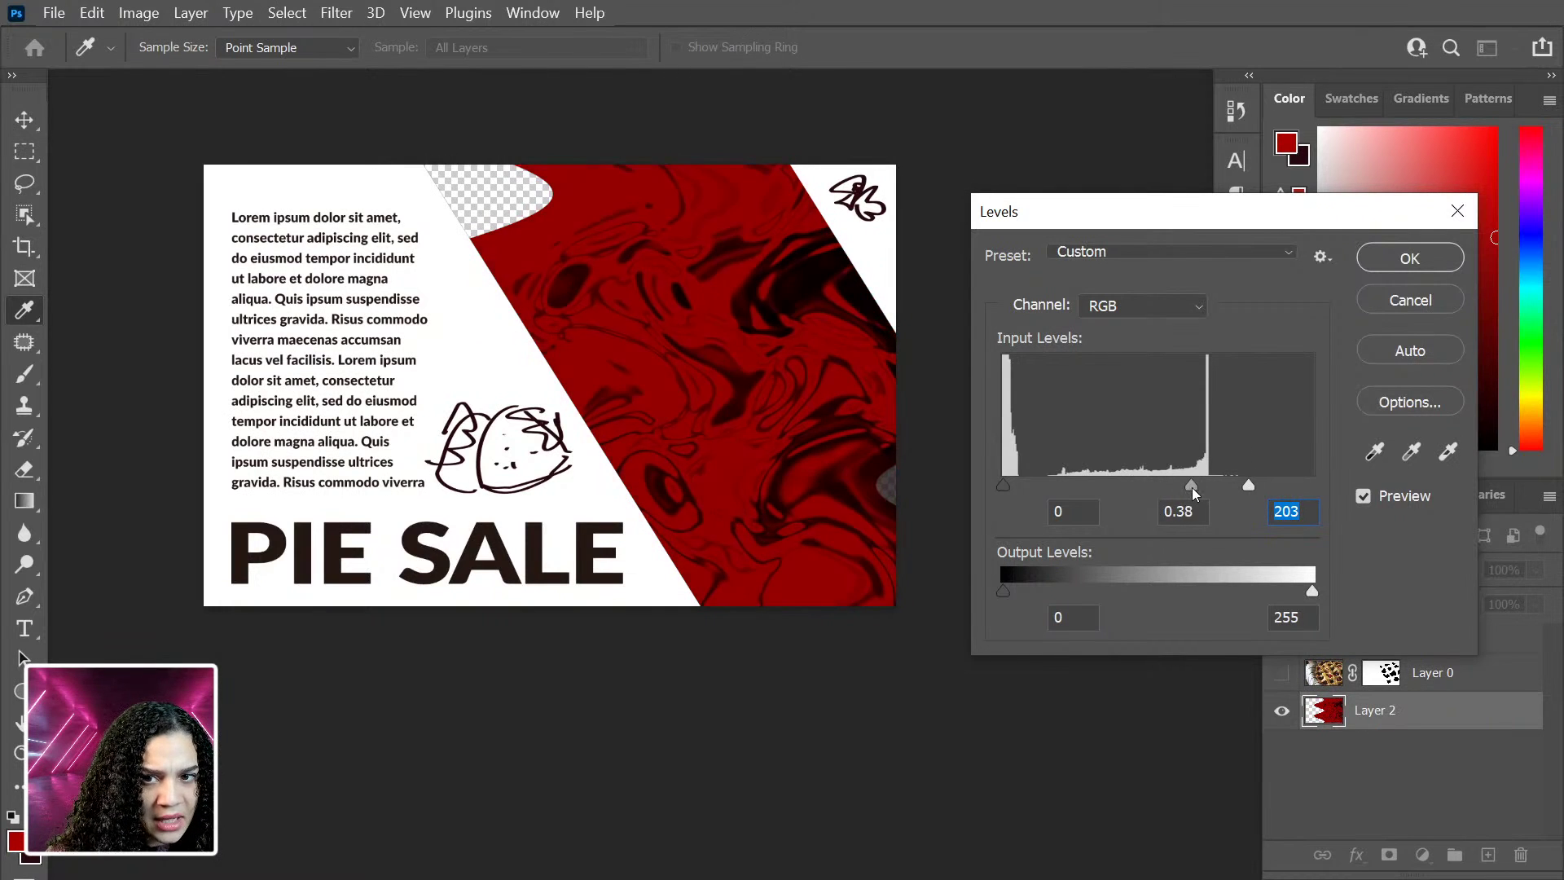
click(1191, 487)
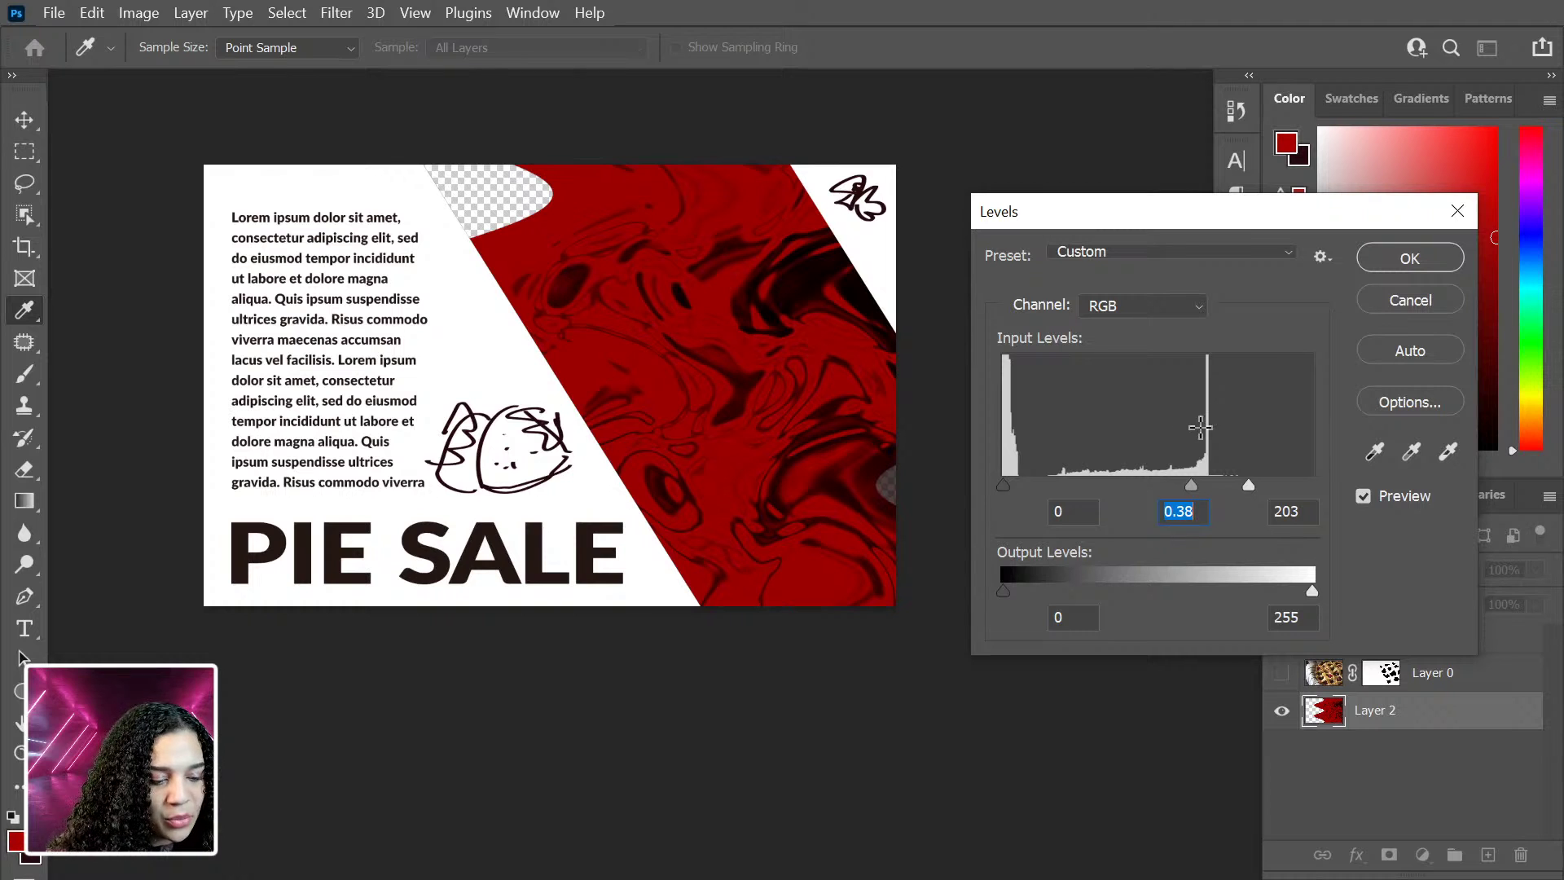
click(1410, 259)
key(g)
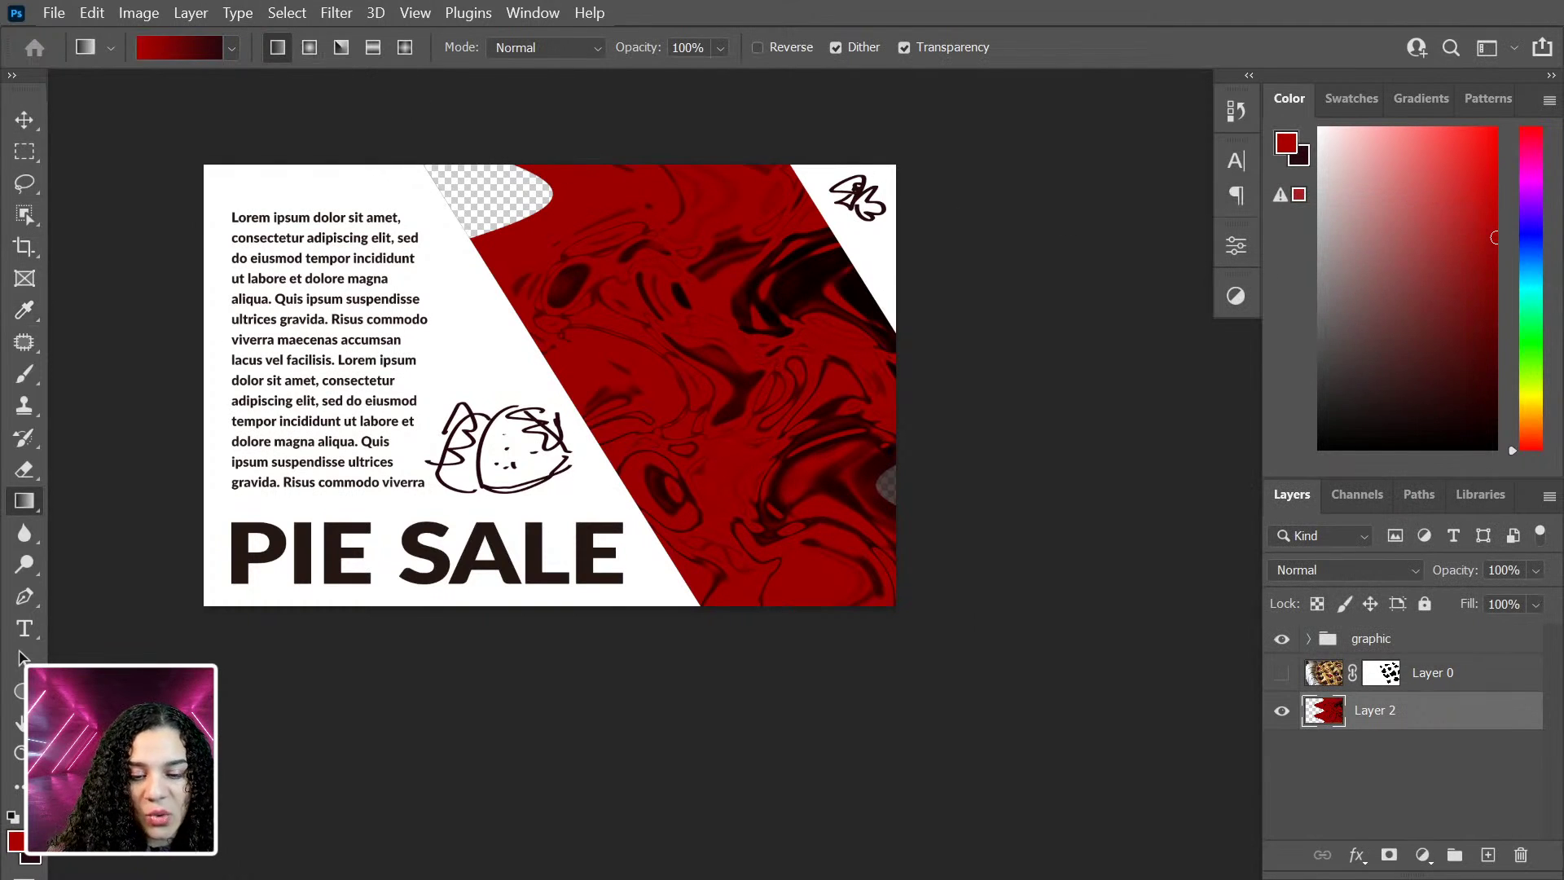
Step: Start a Gradient Map adjustment on Layer 2 using the red-to-maroon gradient, with Reverse enabled
click(149, 17)
mouse_move(194, 75)
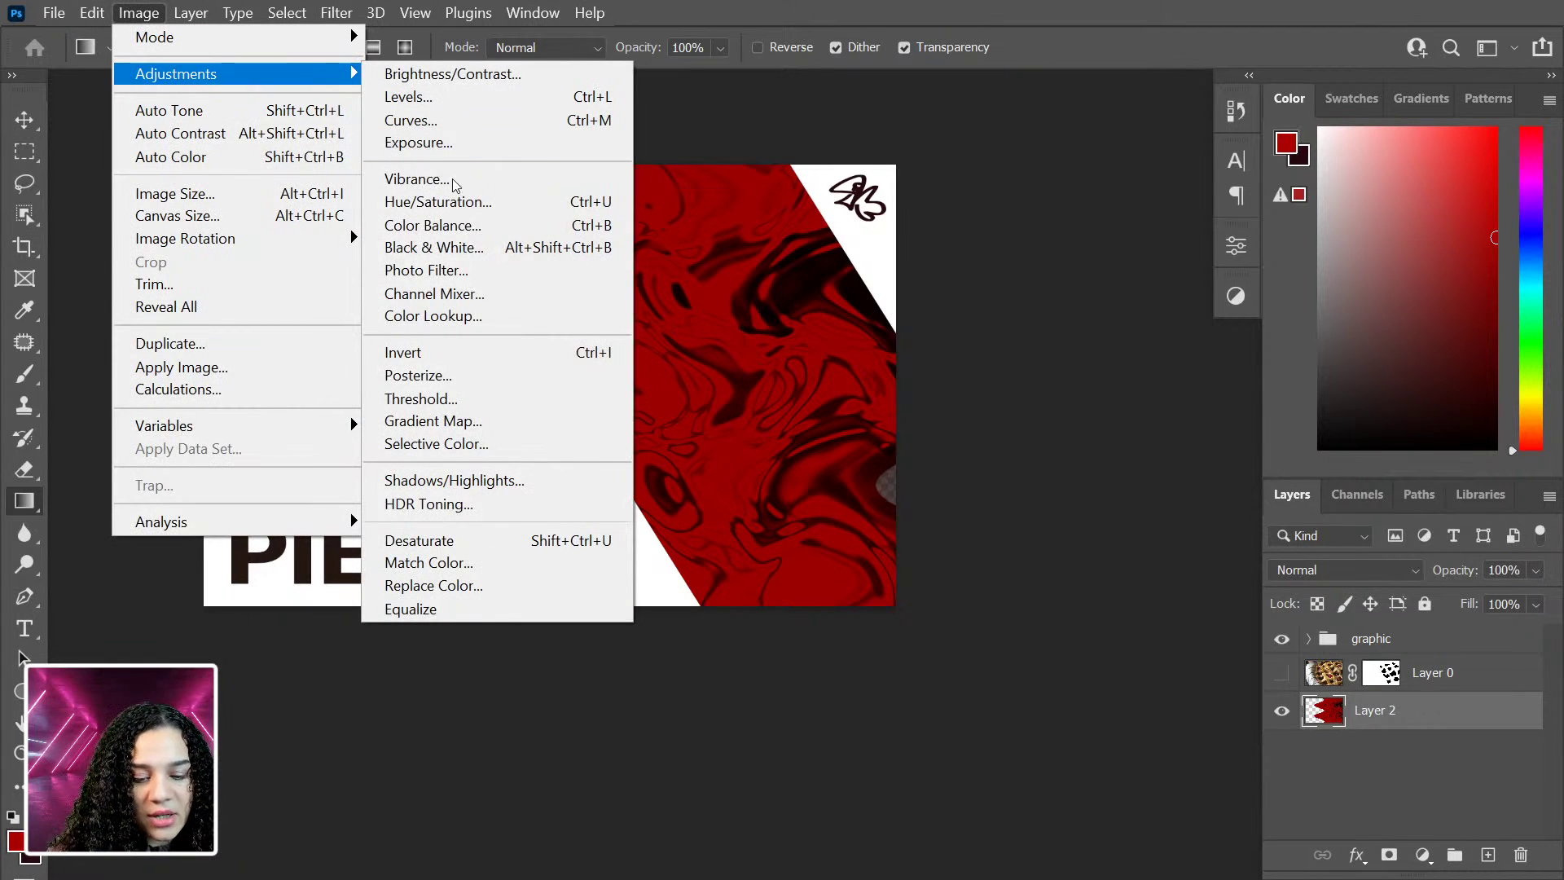
click(457, 421)
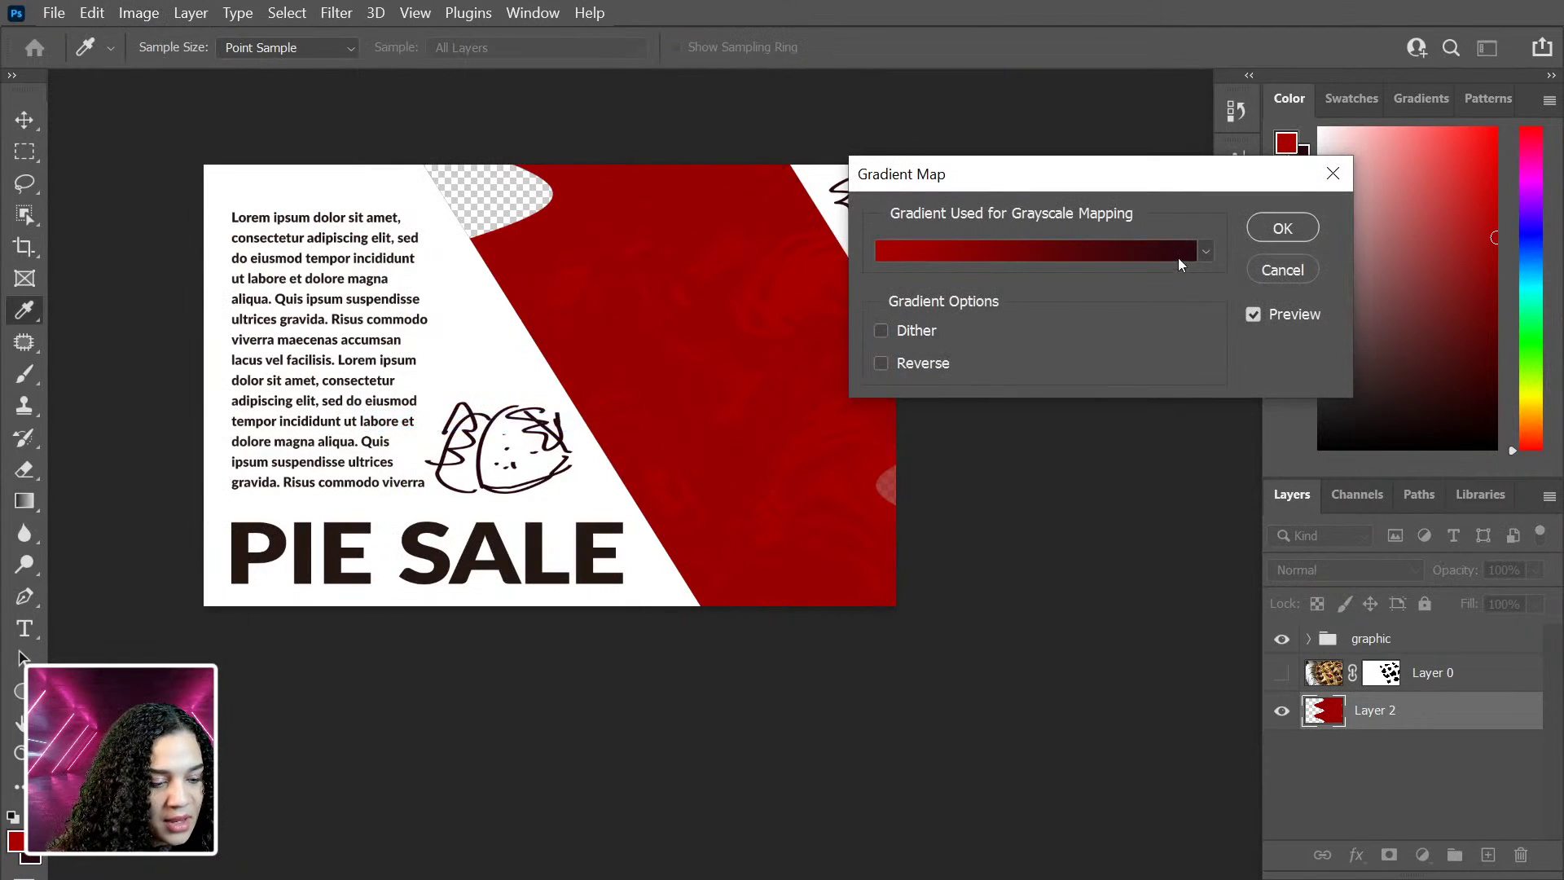
drag(1191, 185, 1320, 193)
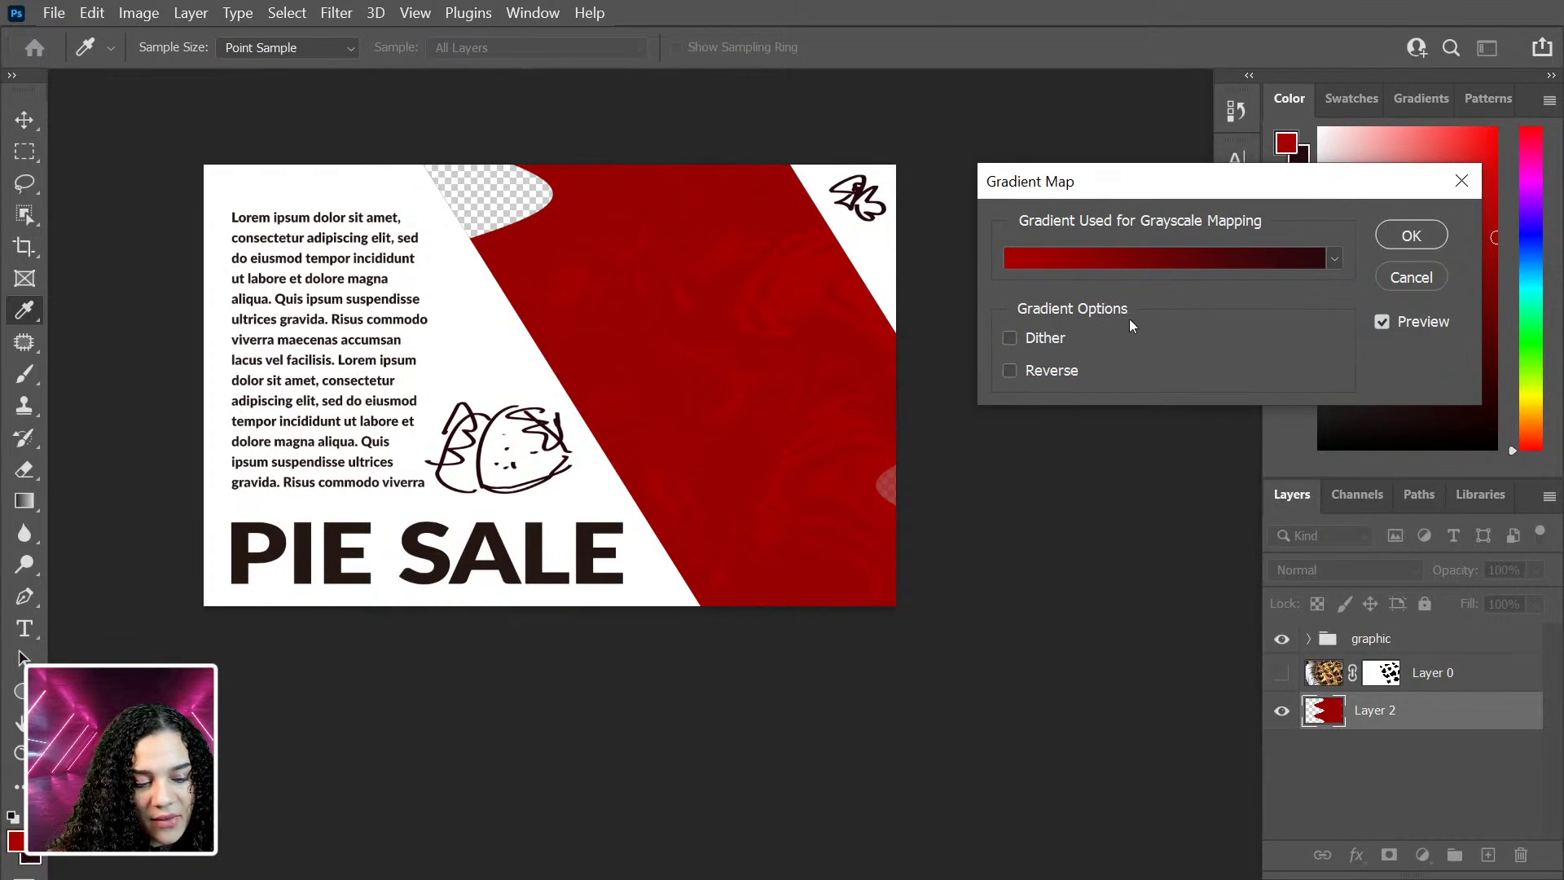
click(1009, 370)
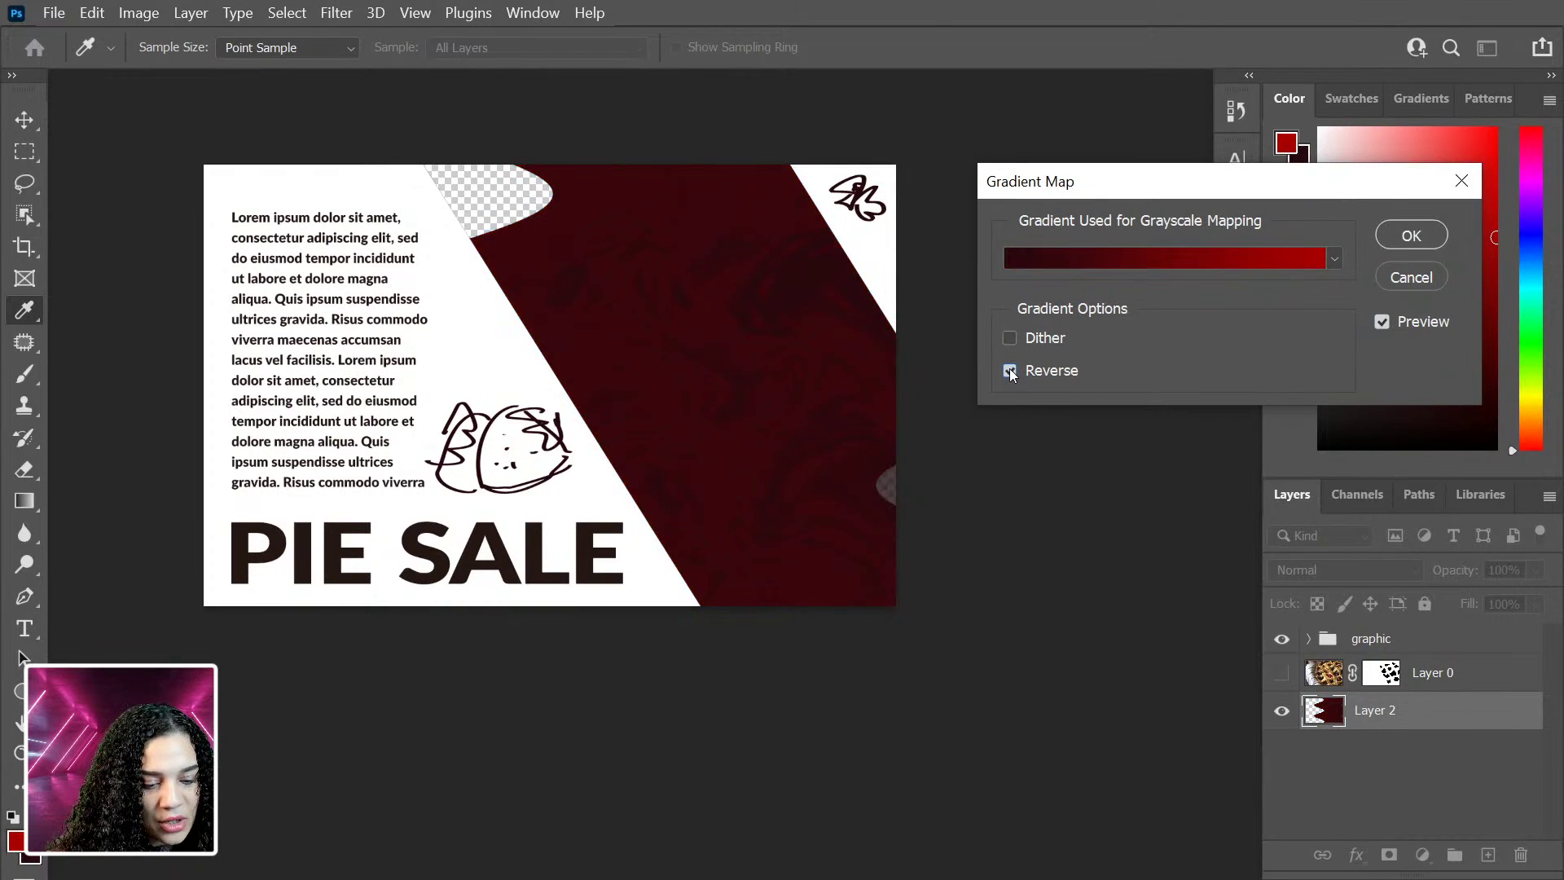
Step: Edit the map's gradient by moving the maroon stop to 61% and the red stop past it to 91%
click(1238, 256)
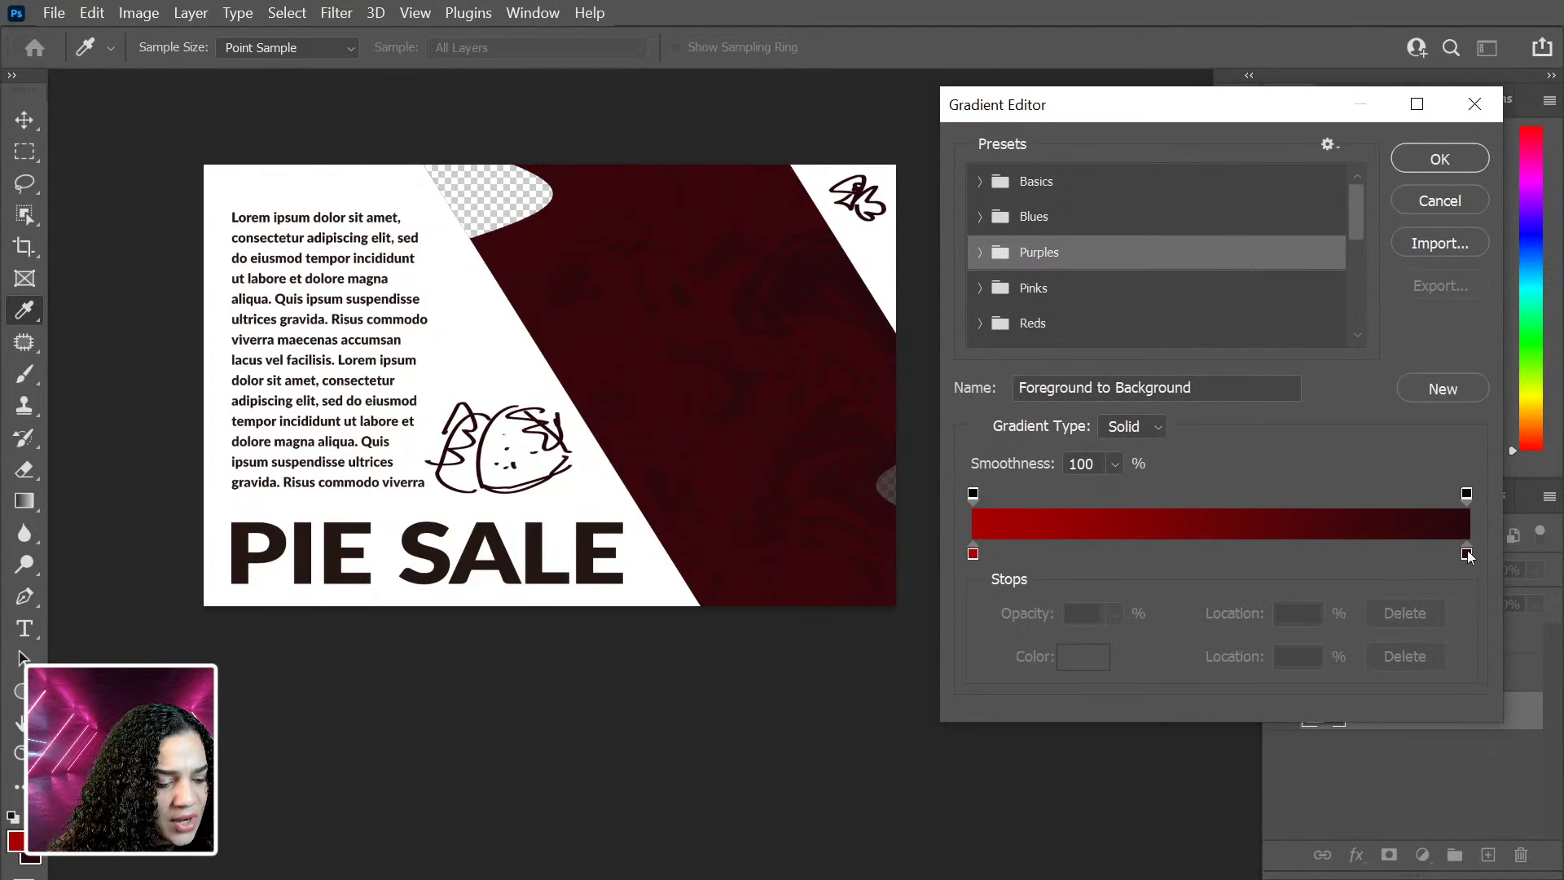
drag(1467, 553, 1277, 559)
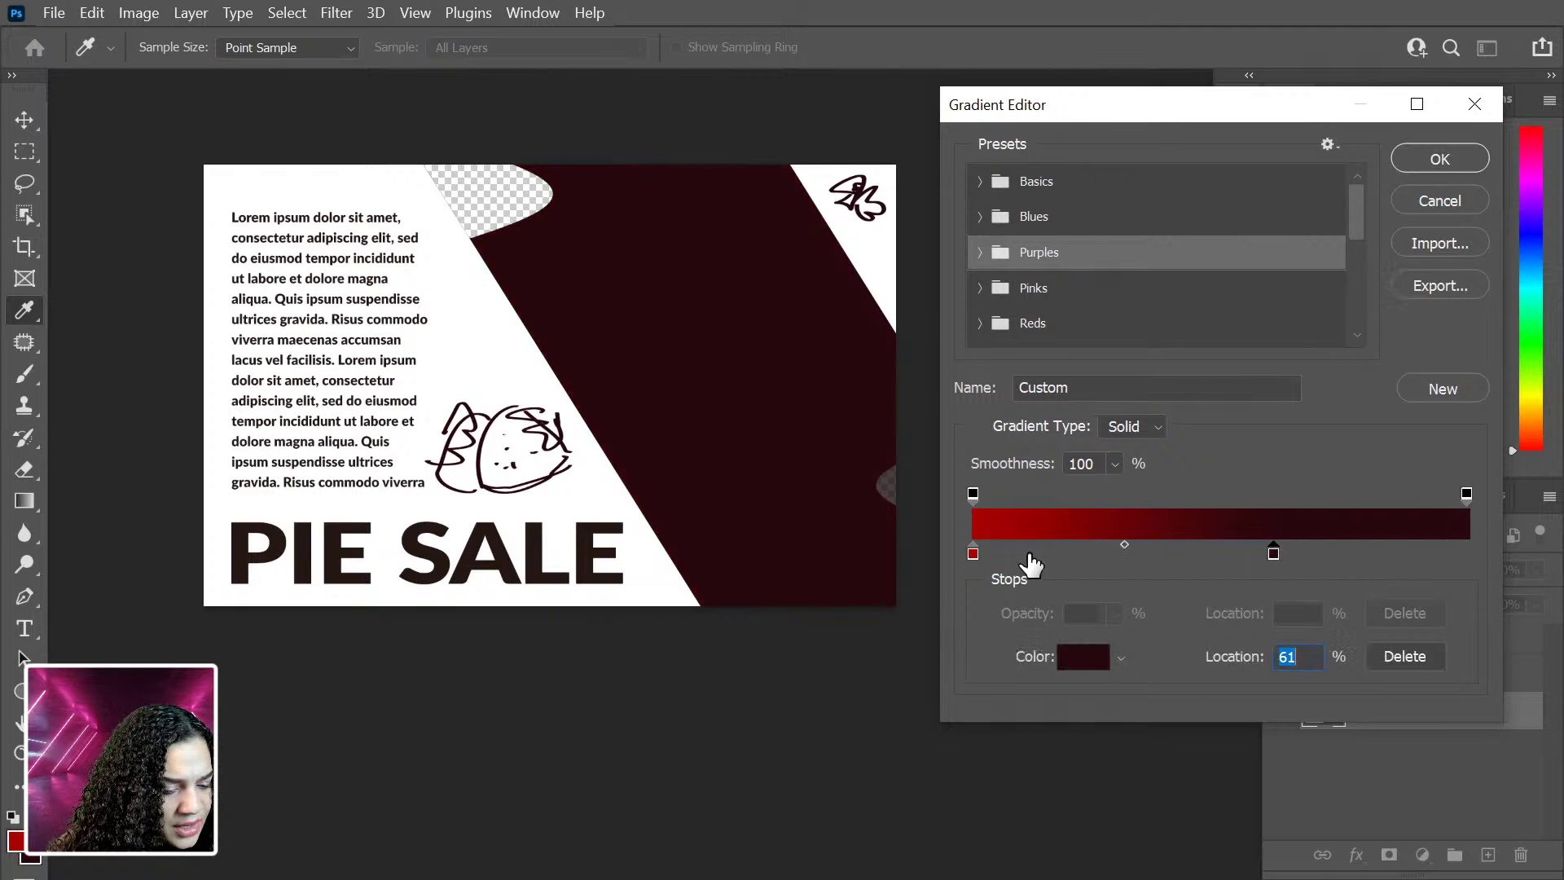
drag(972, 554, 1463, 575)
click(1453, 560)
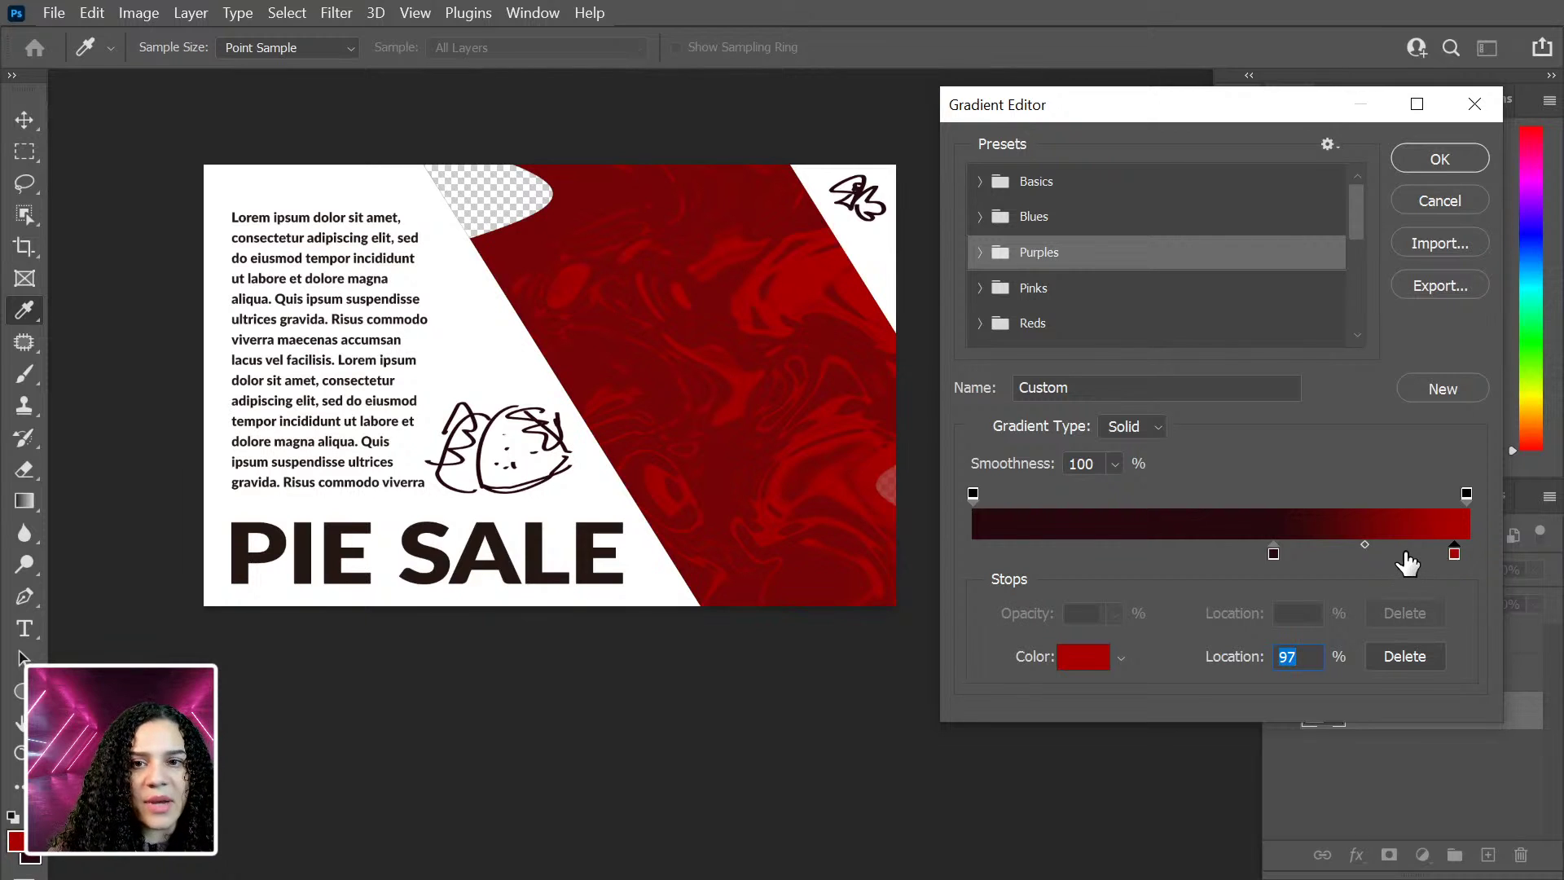
drag(1454, 554, 1421, 559)
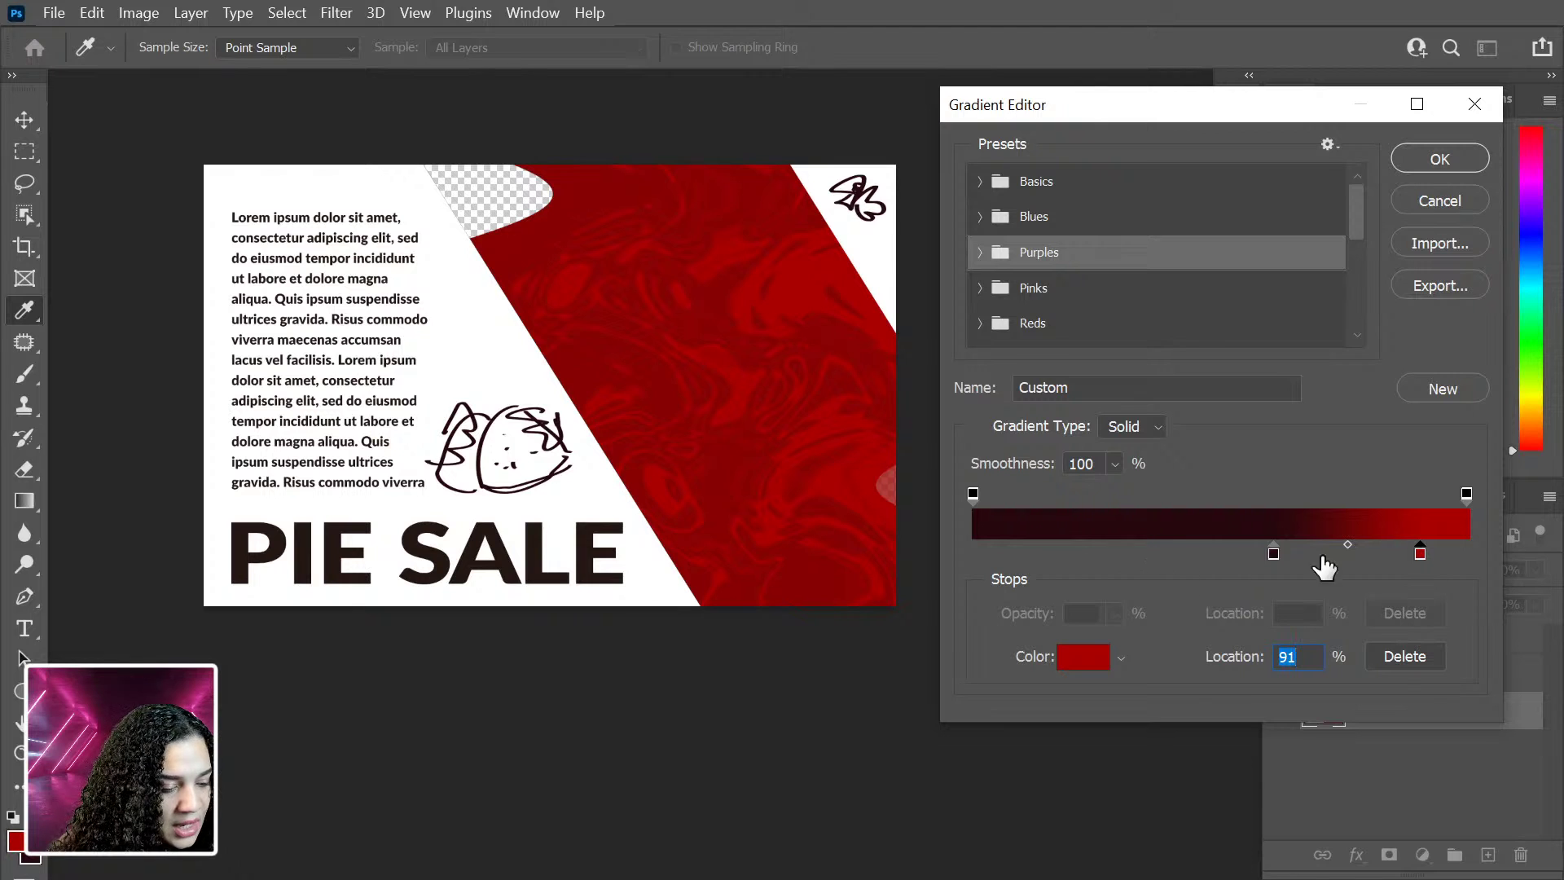
Step: Add a #250000 stop at 100%, shift the red stop closer to it, and move the maroon stop to 80%
click(1468, 559)
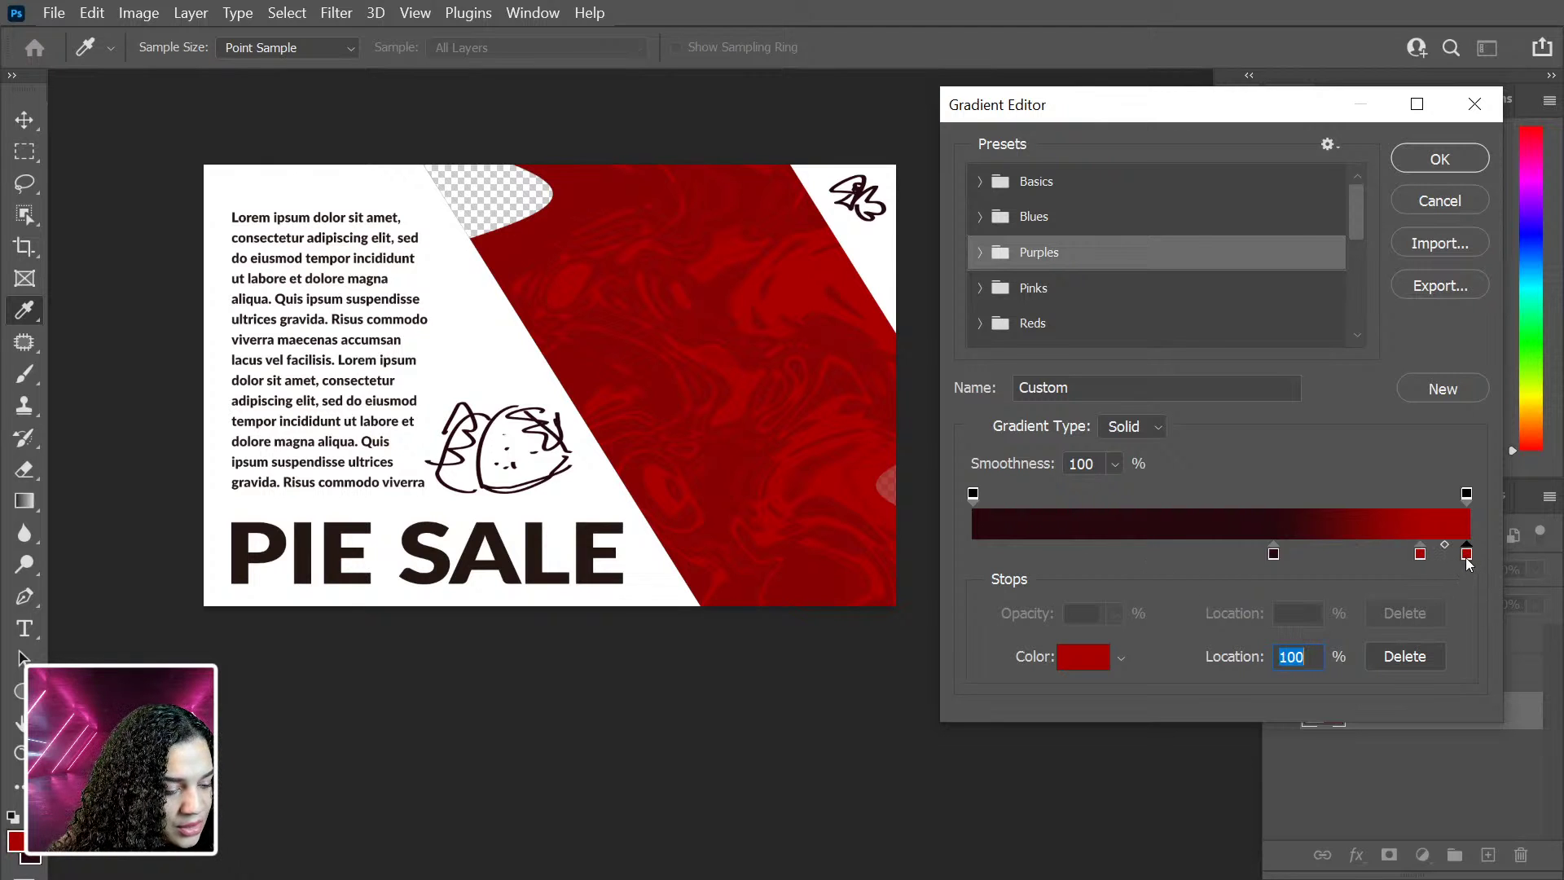
double_click(1466, 557)
drag(1207, 155, 503, 207)
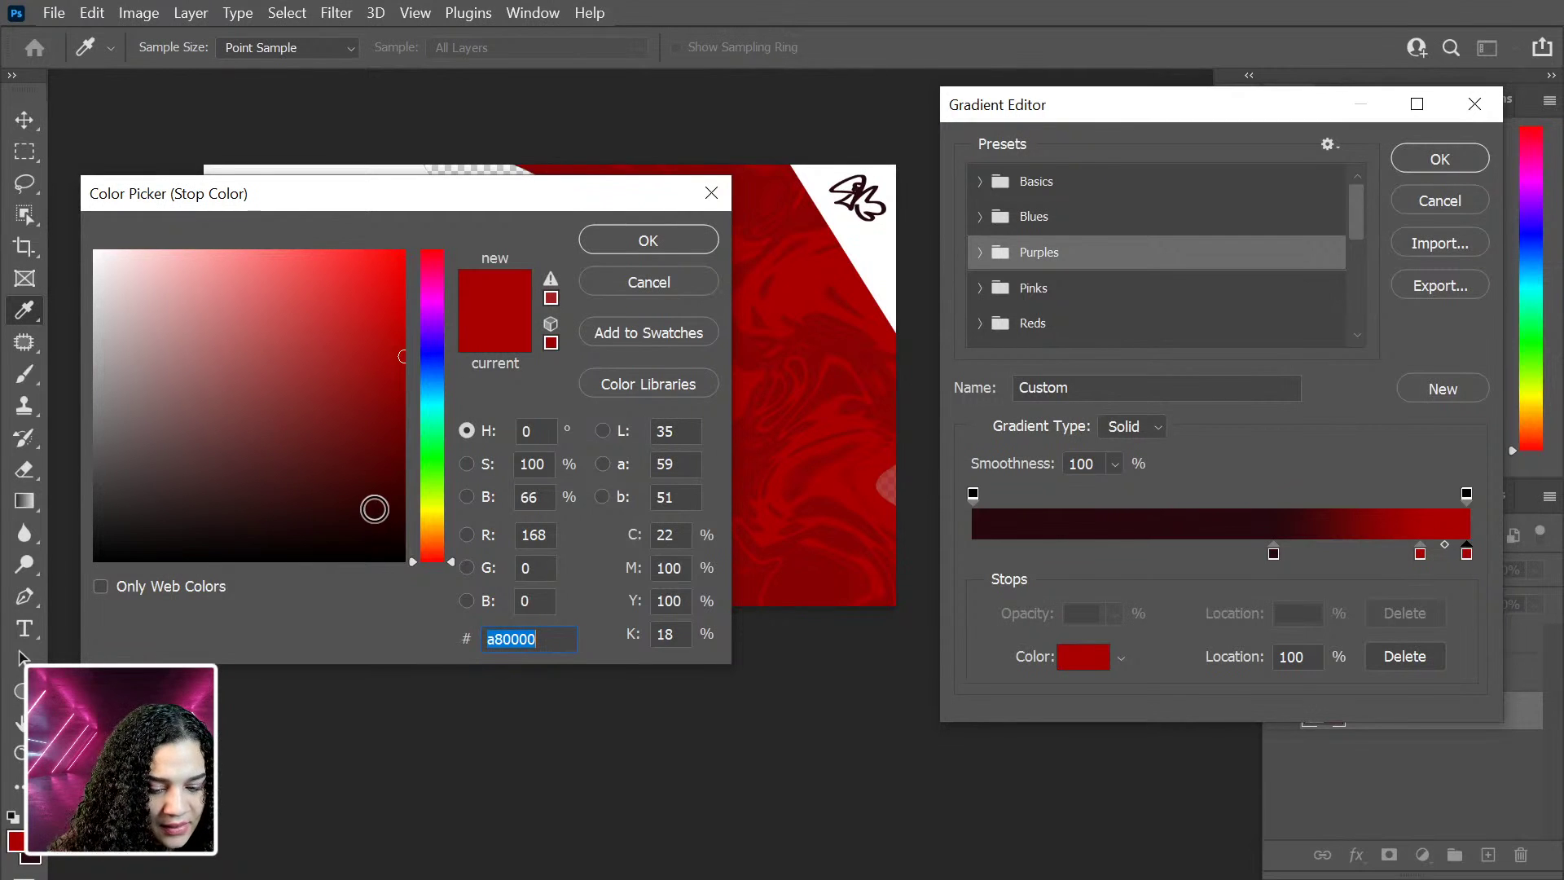
mouse_move(366, 506)
mouse_down()
mouse_move(409, 493)
mouse_move(391, 502)
mouse_move(401, 517)
mouse_up()
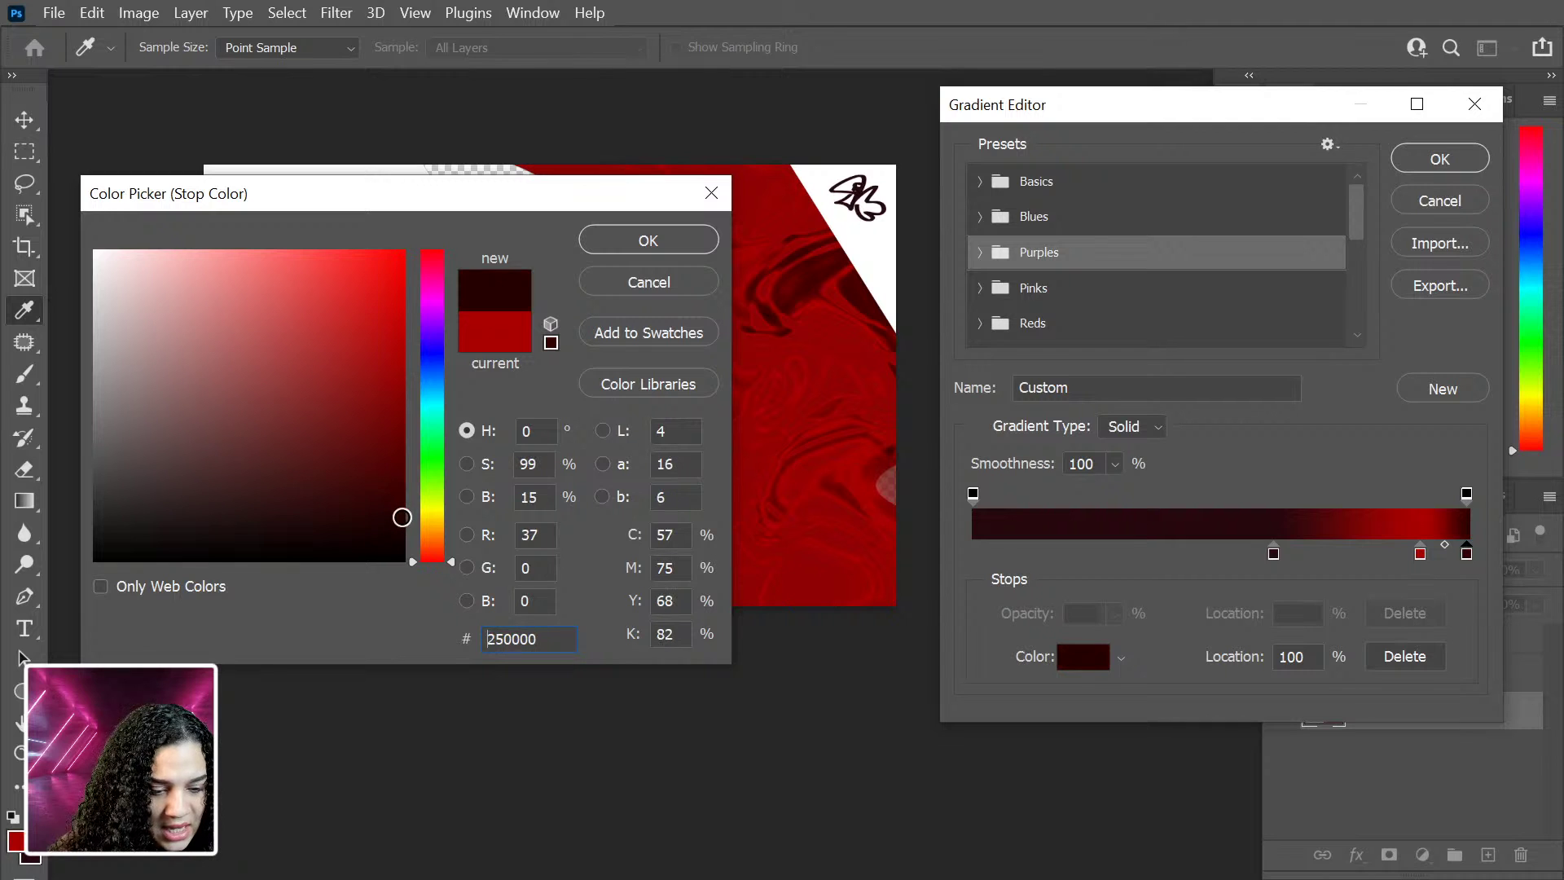
click(648, 241)
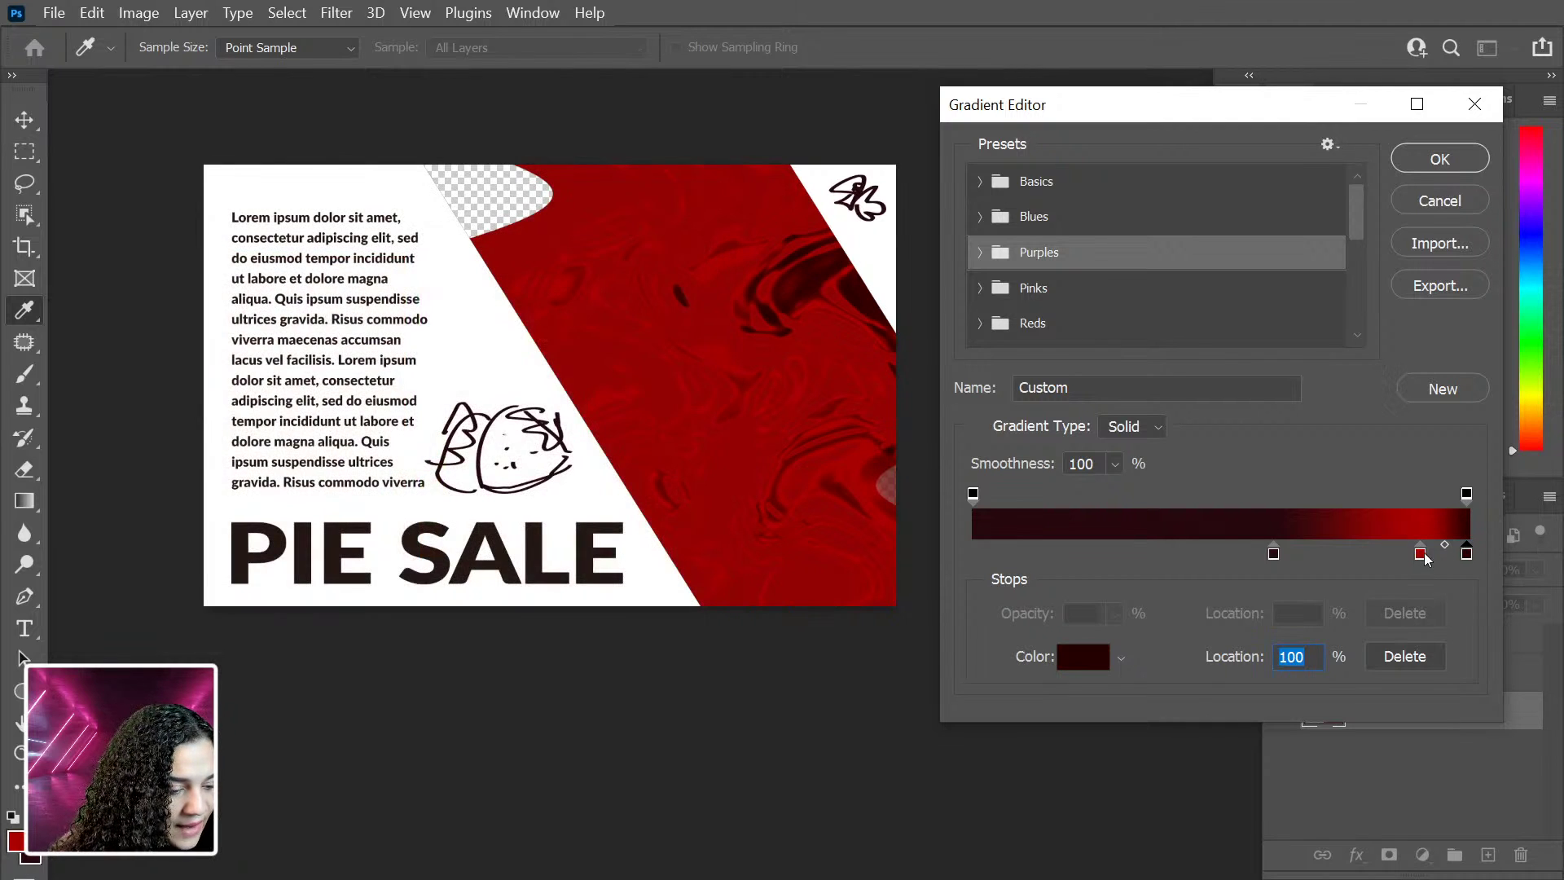
mouse_move(1422, 556)
mouse_down()
mouse_move(1452, 559)
mouse_move(1440, 568)
mouse_up()
drag(1277, 557, 1370, 556)
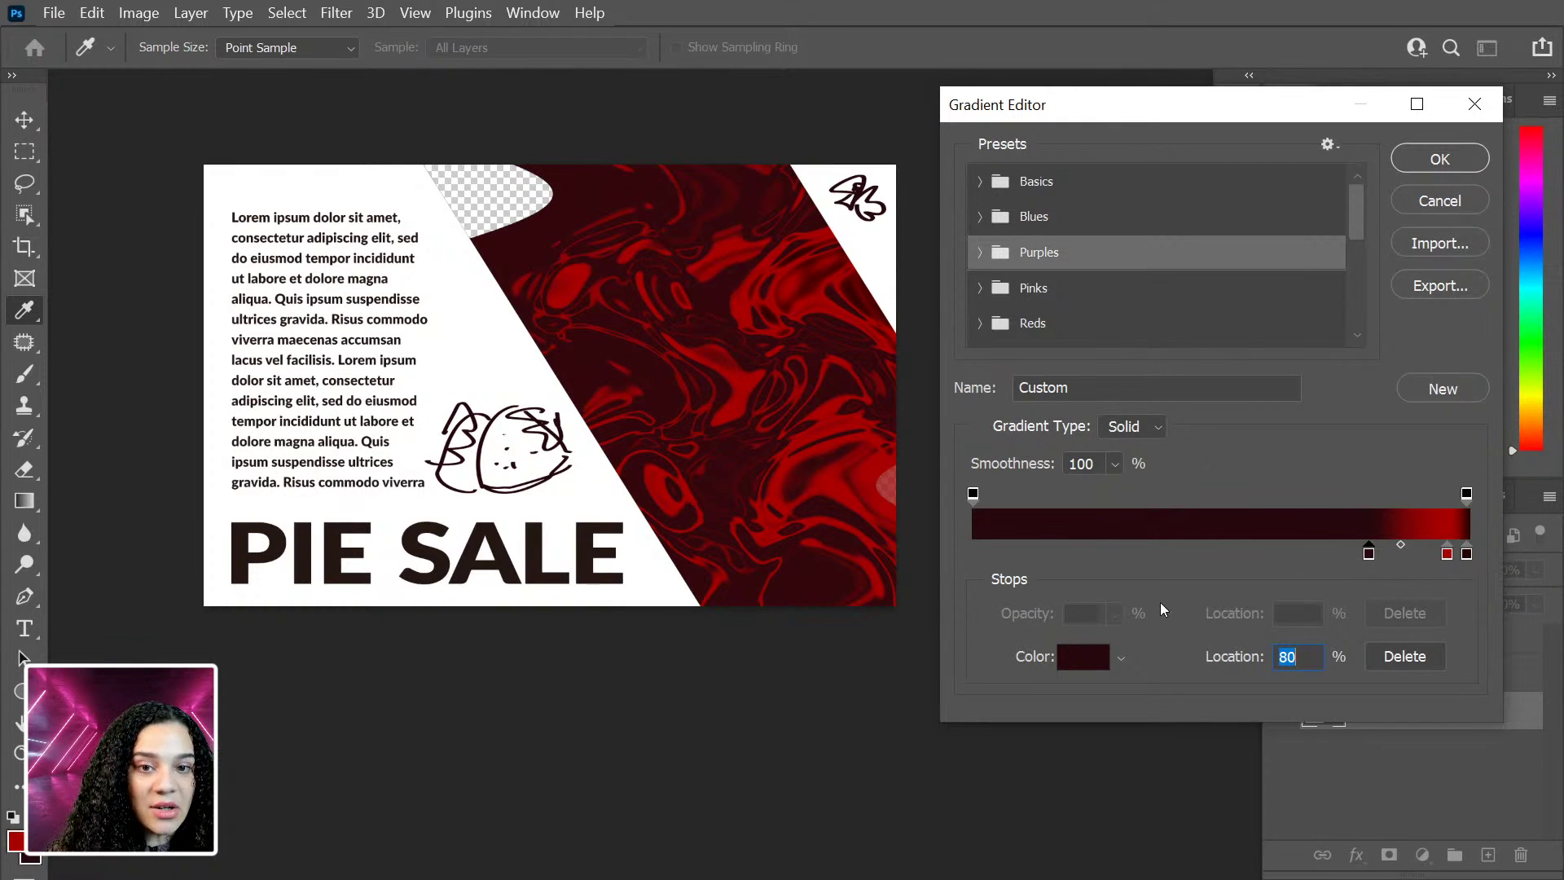
Step: Name the custom gradient "pie" and save it as a new preset
drag(1074, 389, 983, 393)
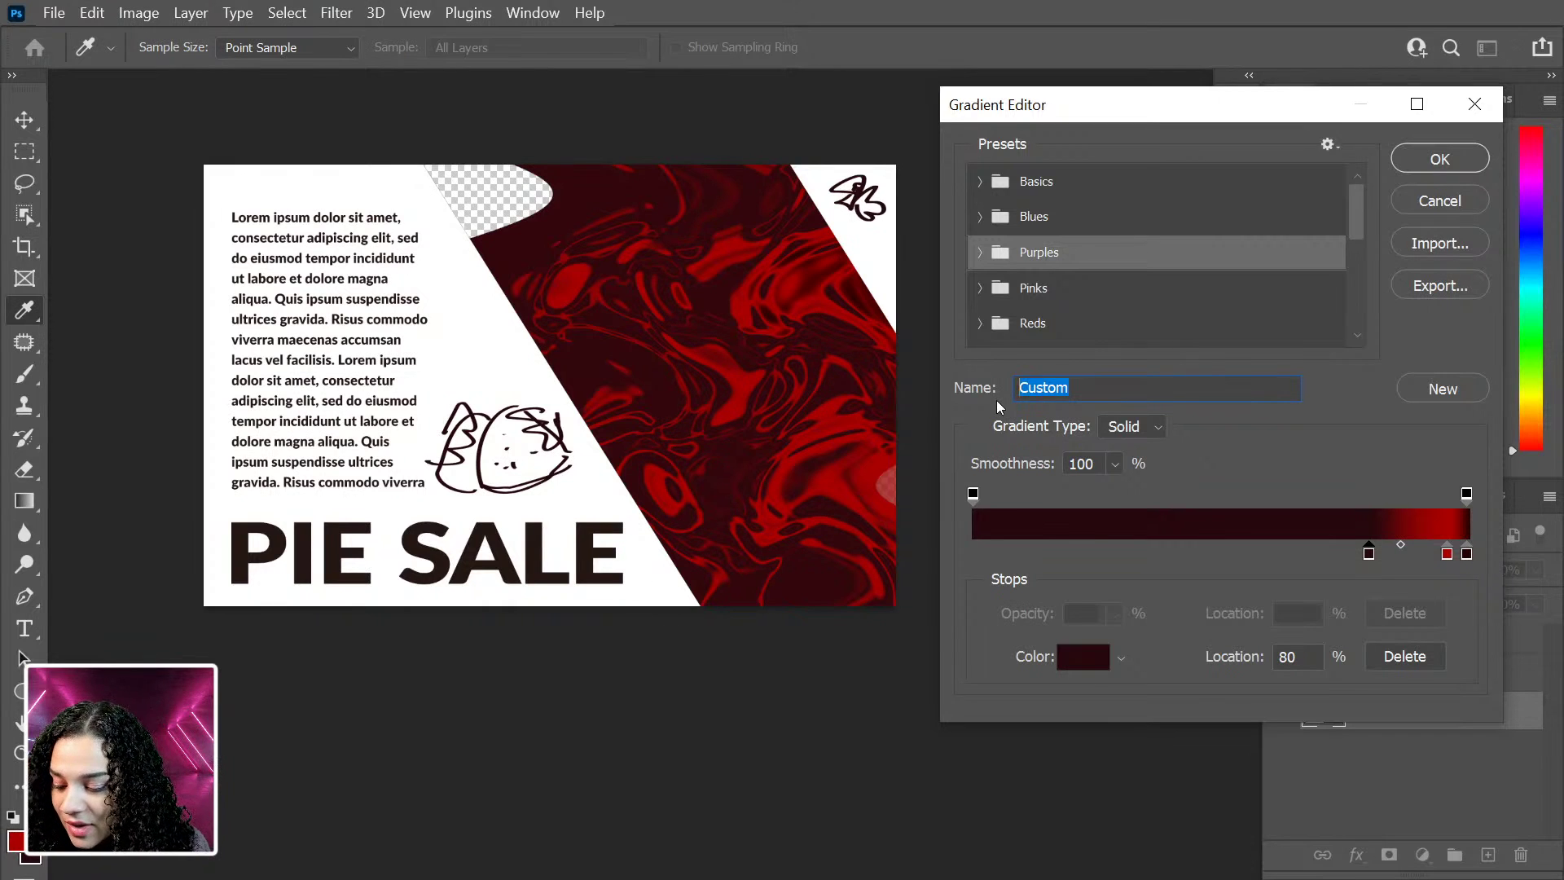
text(pai)
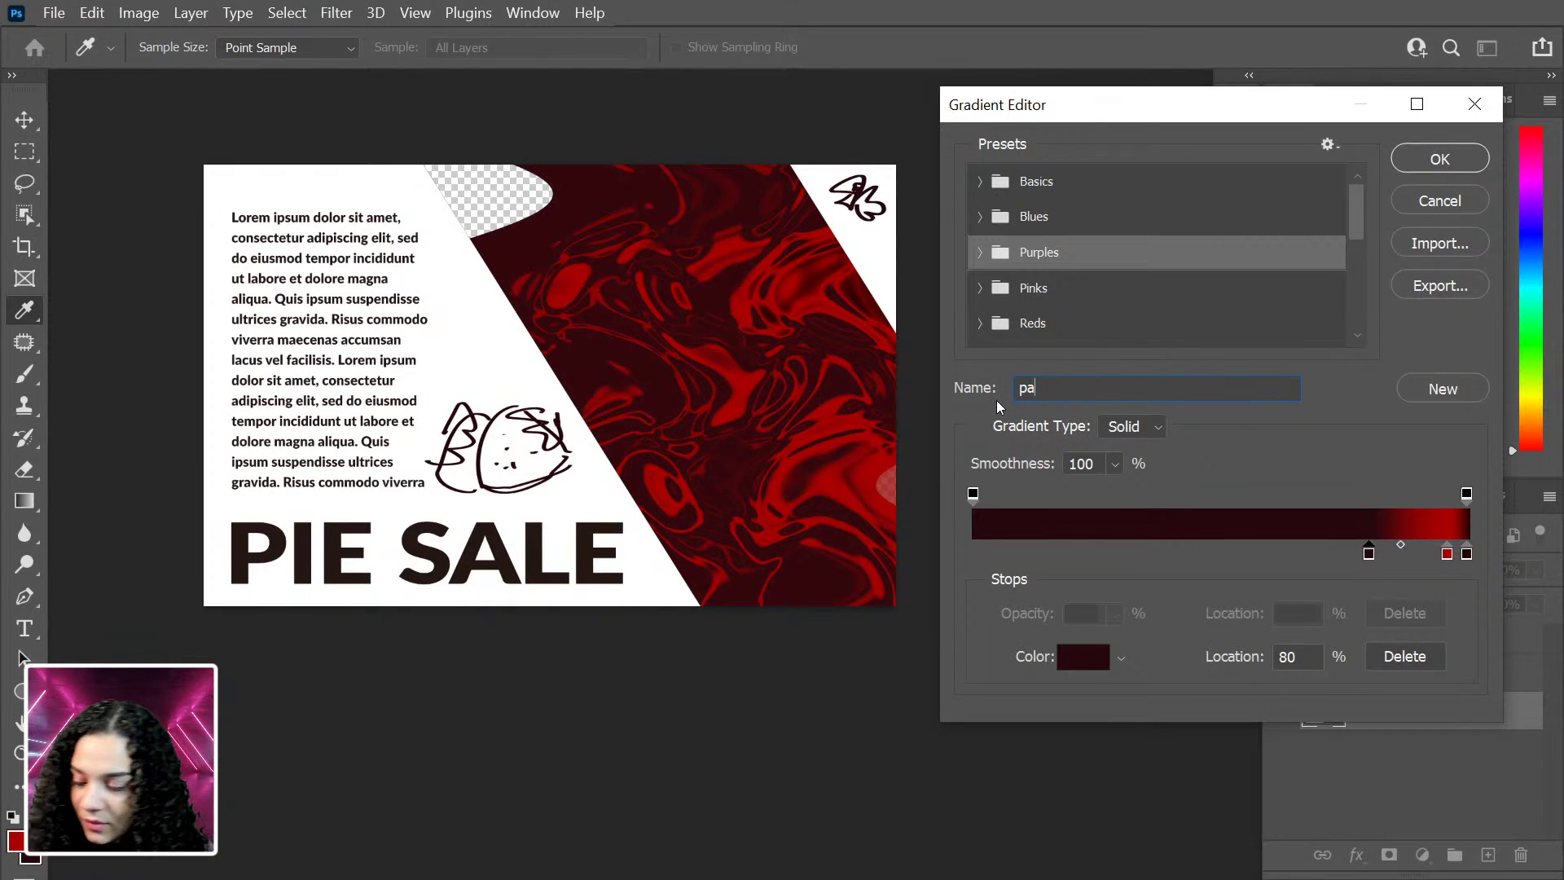
key(BackSpace)
text(ie)
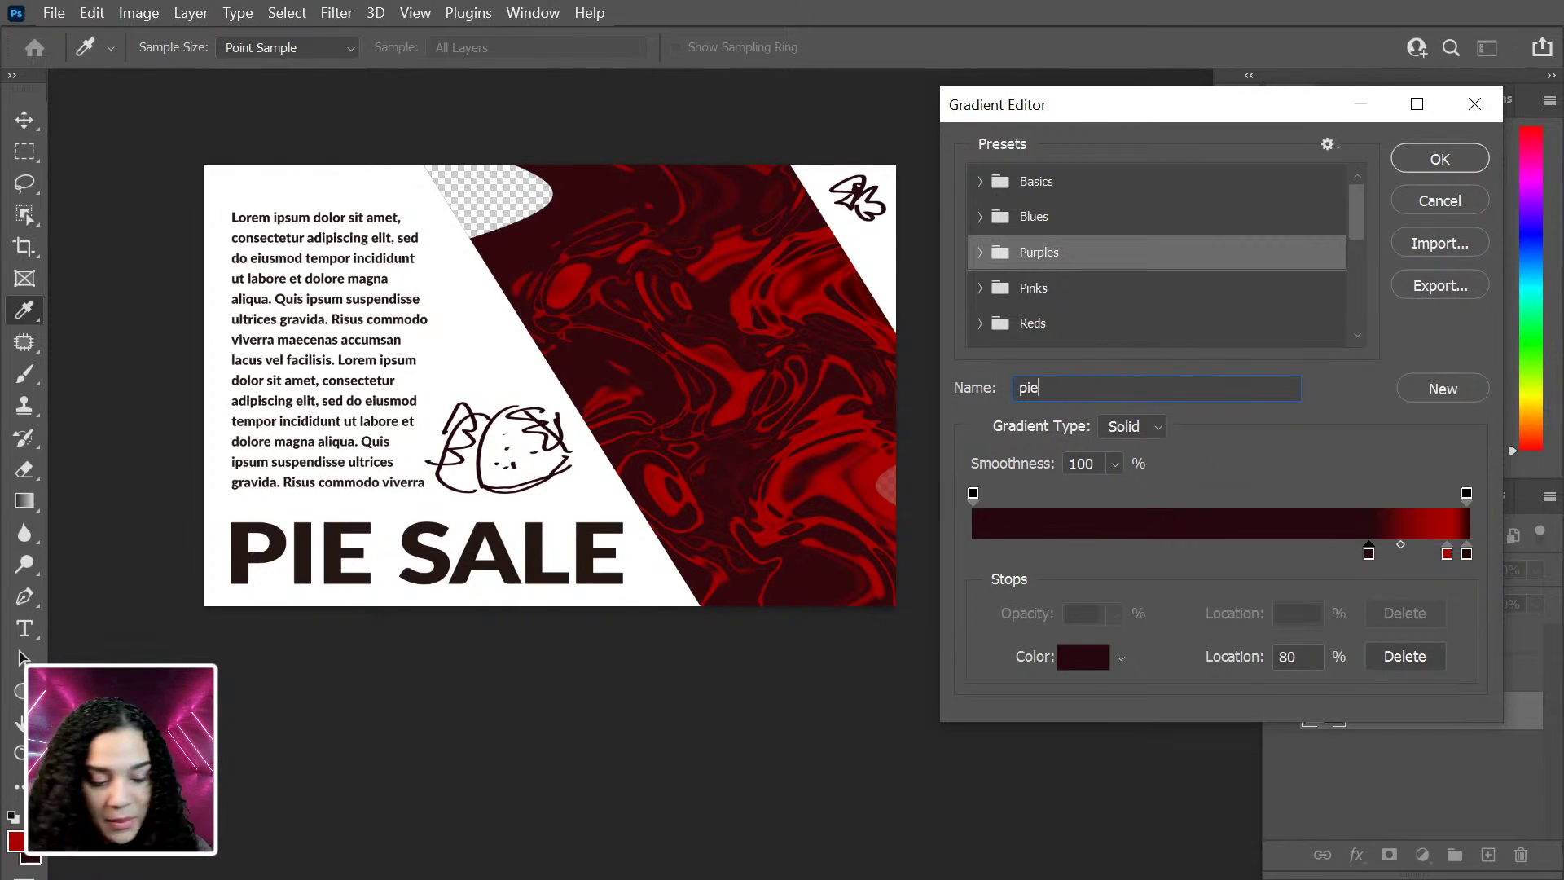
click(1428, 385)
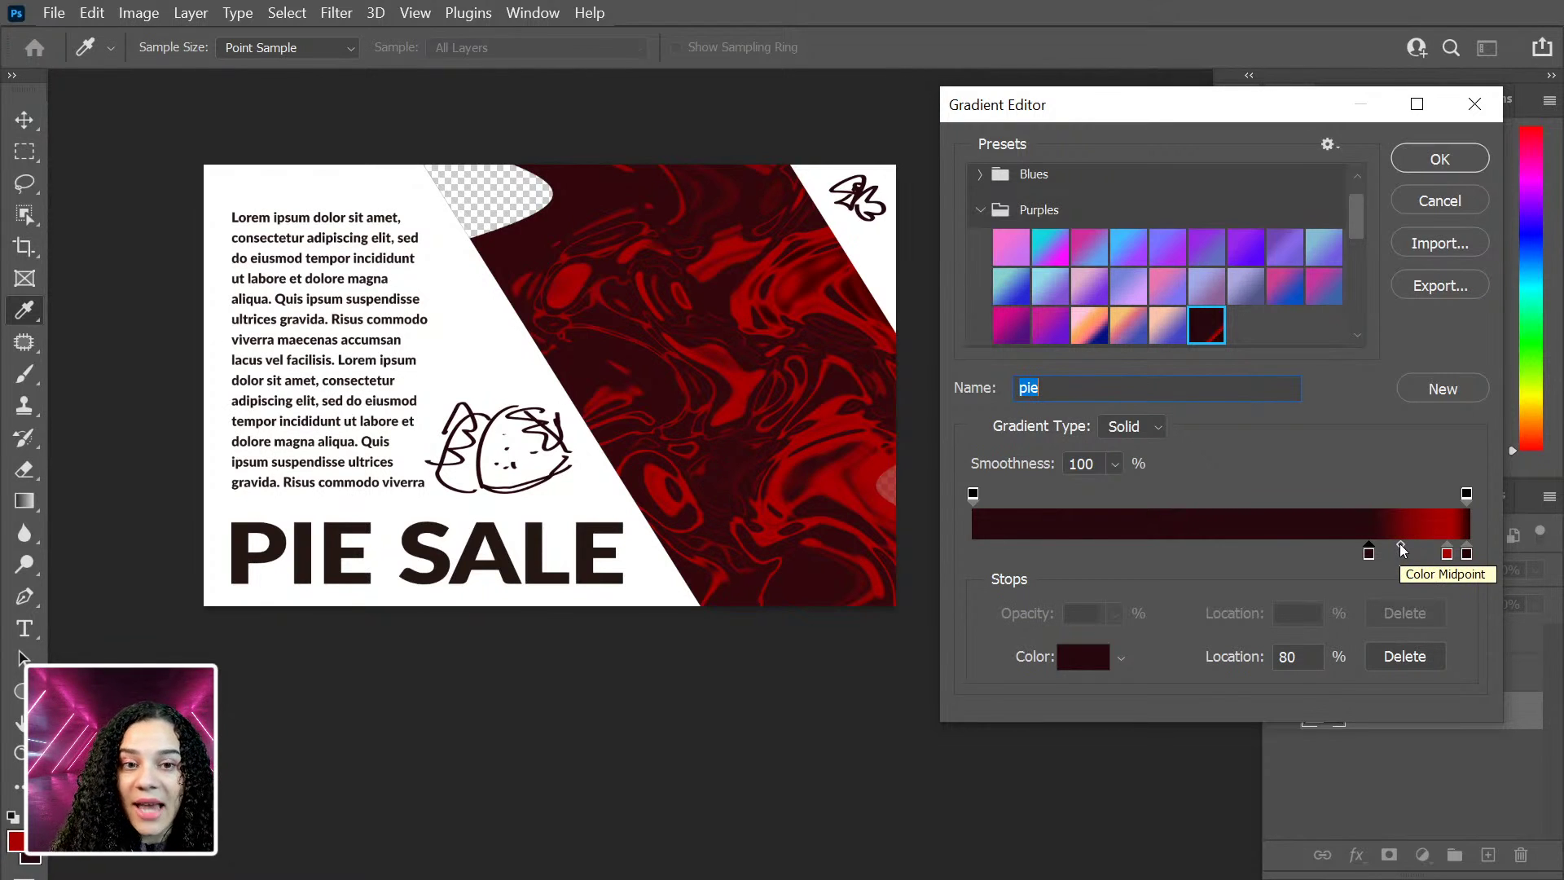
Step: Sharpen the maroon-to-red transition by moving its midpoint toward maroon and the maroon stop to 83%, and apply the Gradient Map
mouse_move(1401, 550)
mouse_down()
mouse_move(1433, 546)
mouse_move(1391, 546)
mouse_up()
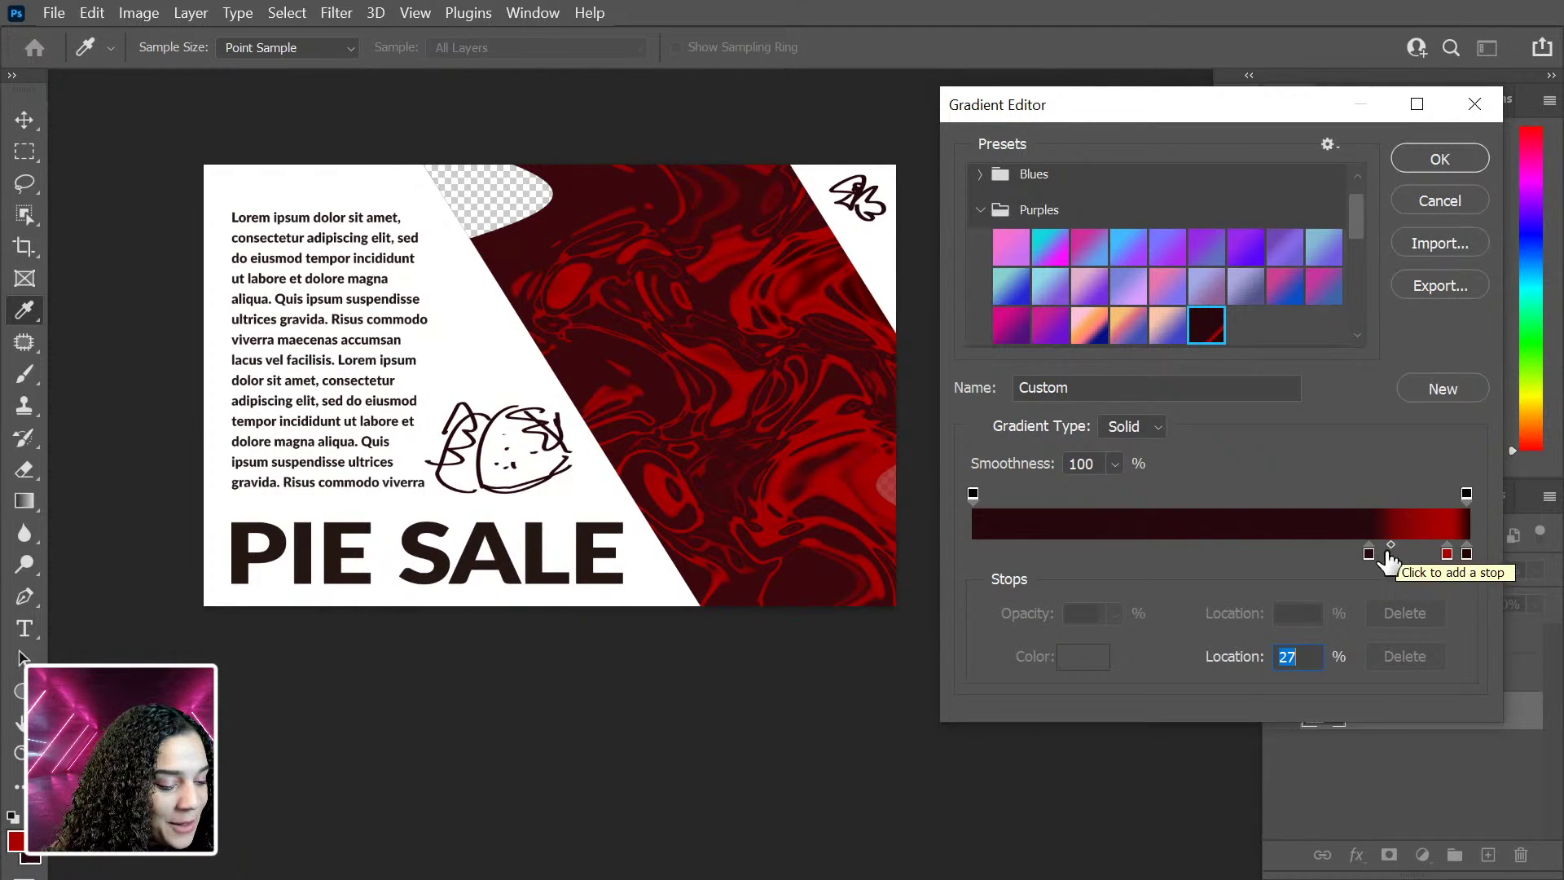
mouse_move(1391, 552)
mouse_down()
mouse_move(1414, 539)
mouse_move(1382, 545)
mouse_move(1429, 547)
mouse_move(1356, 547)
mouse_move(1400, 552)
mouse_move(1384, 553)
mouse_up()
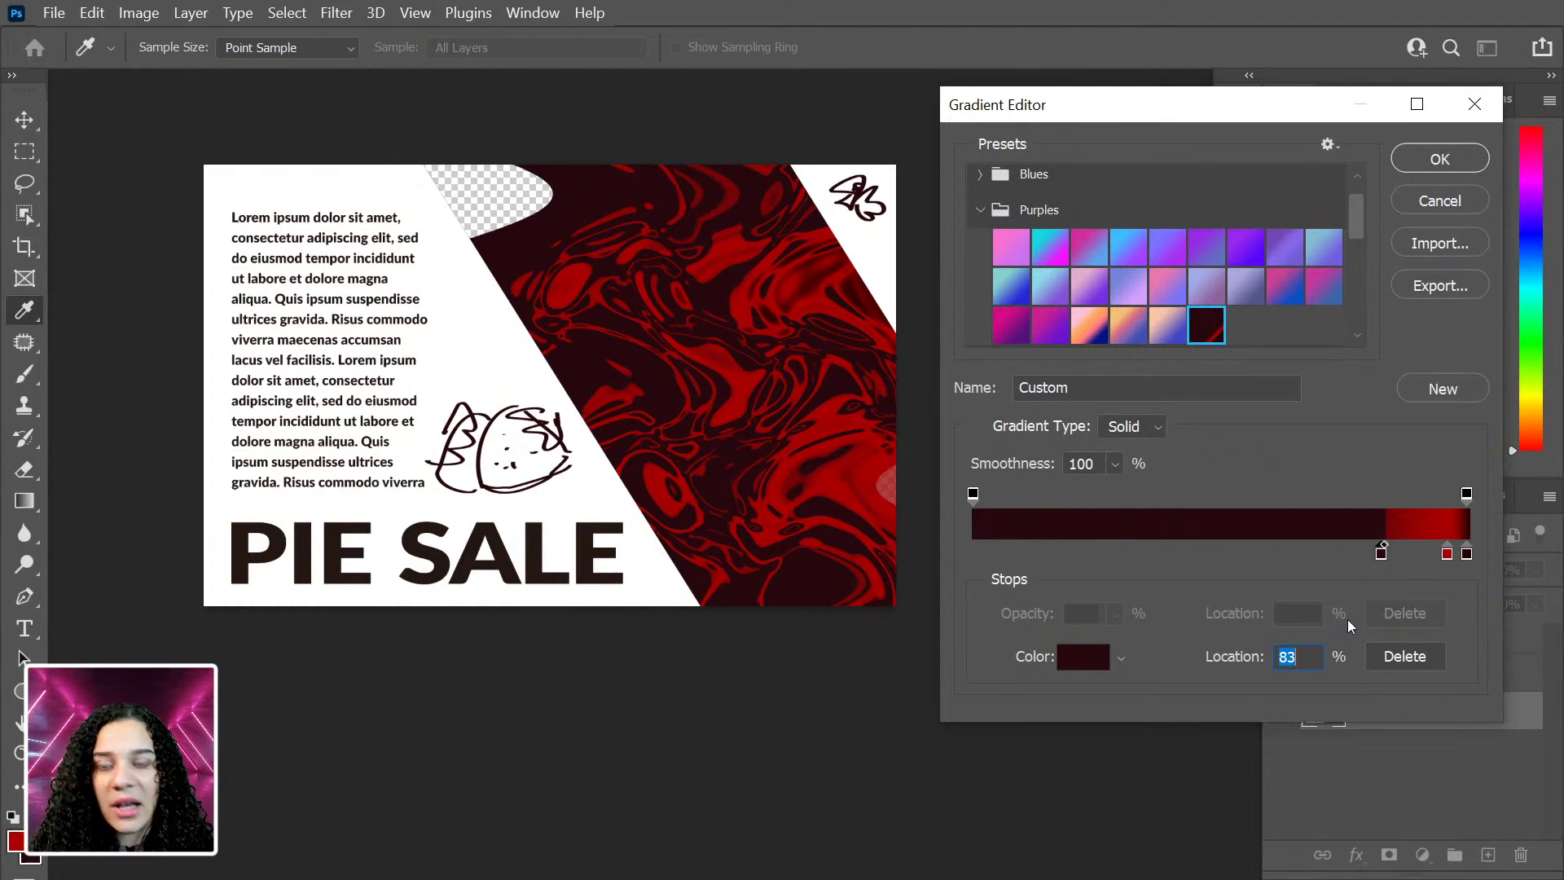
click(1423, 161)
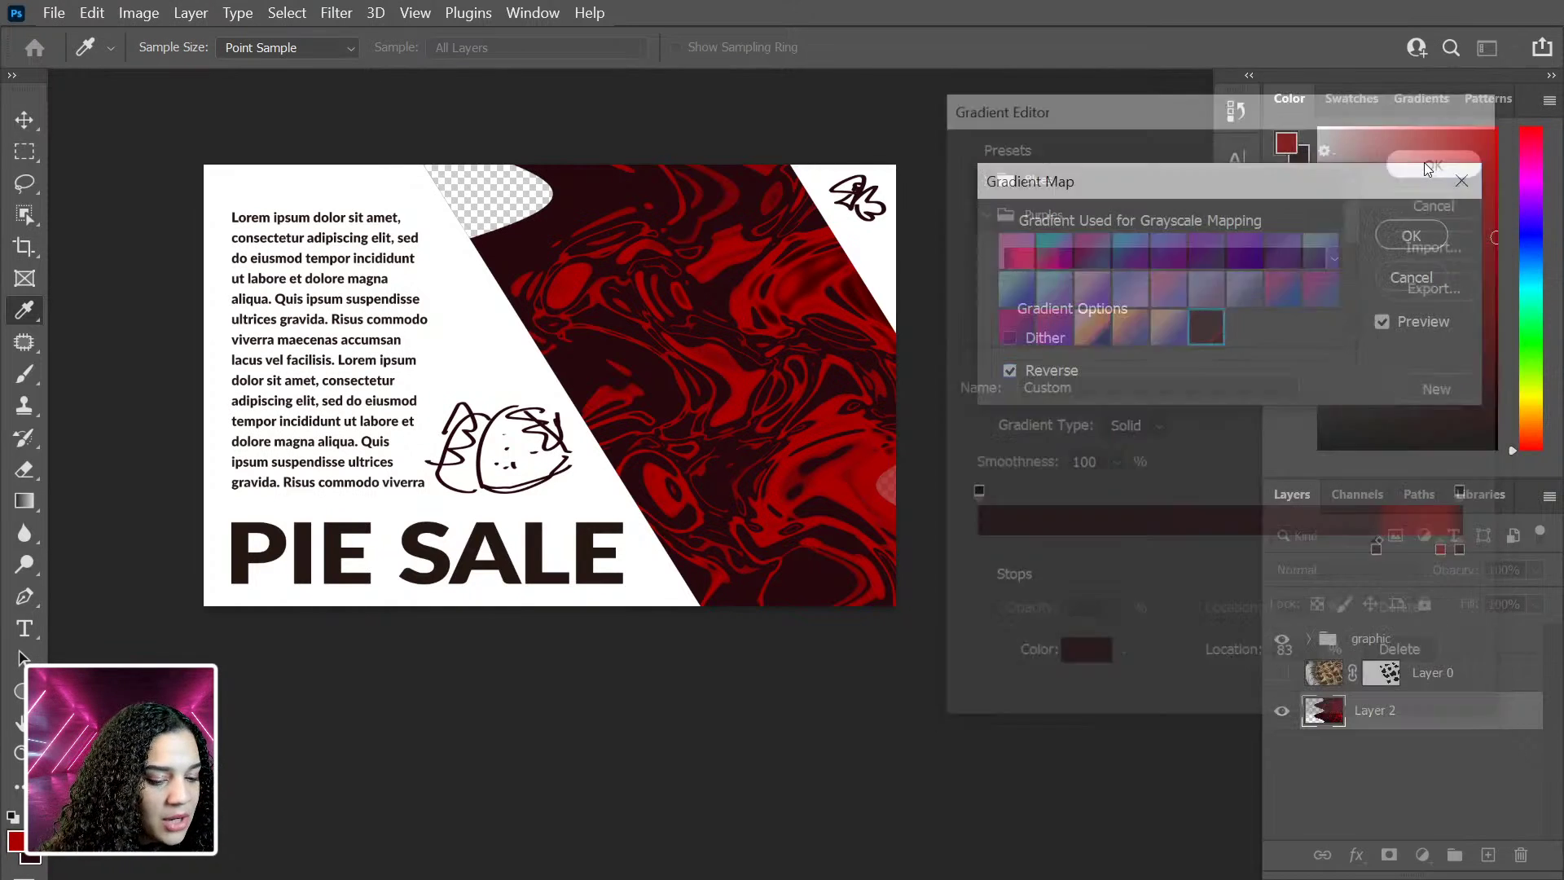
click(1425, 236)
Step: Show the pie crust layer again and convert Layer 2 to a smart object
key(g)
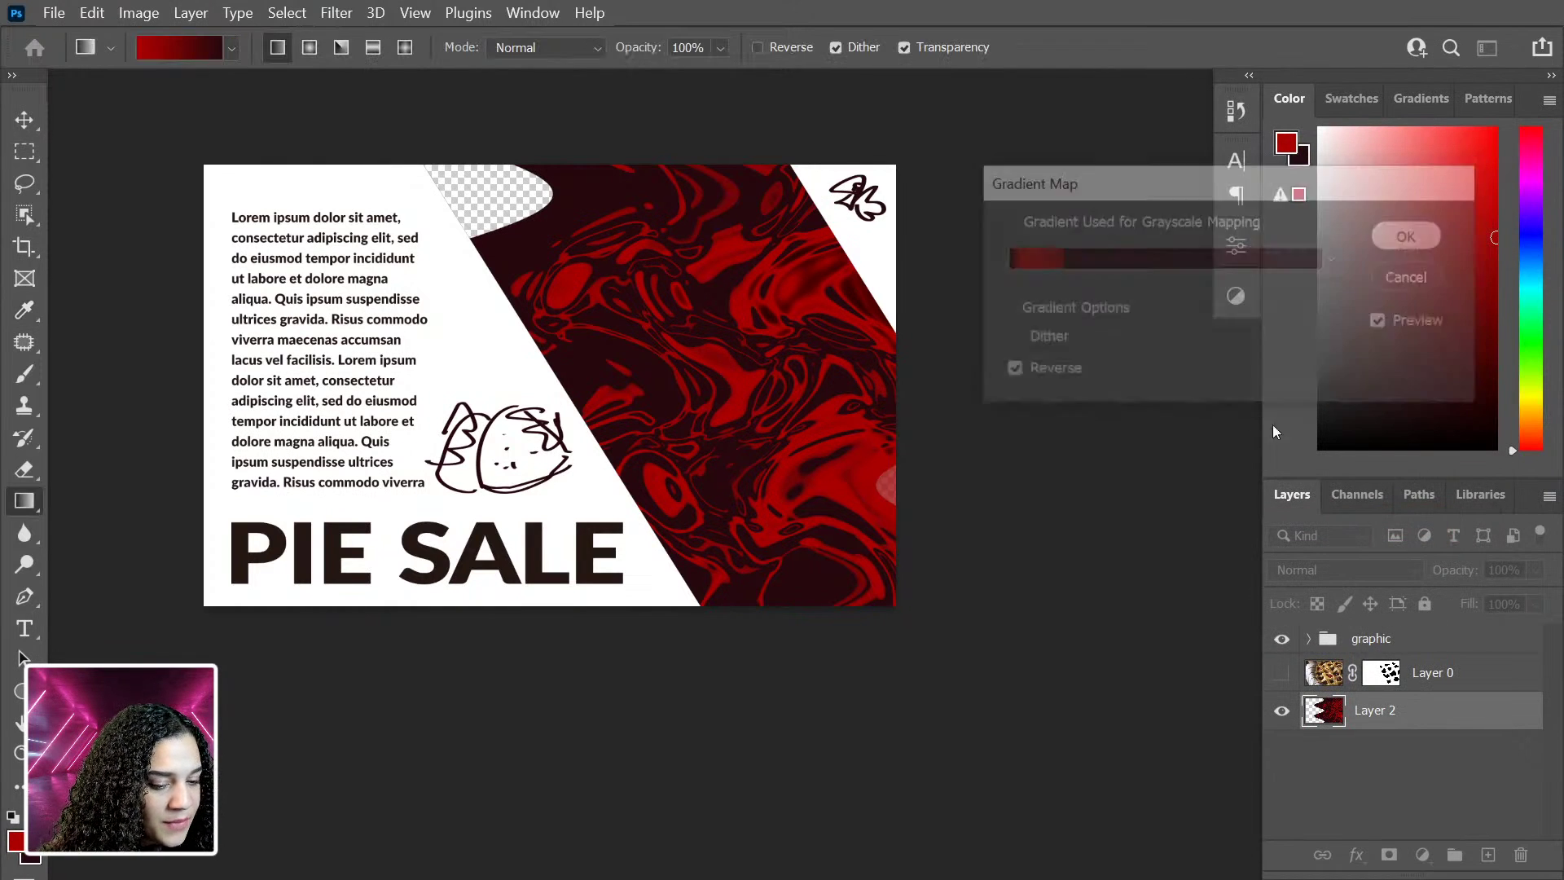
click(1282, 672)
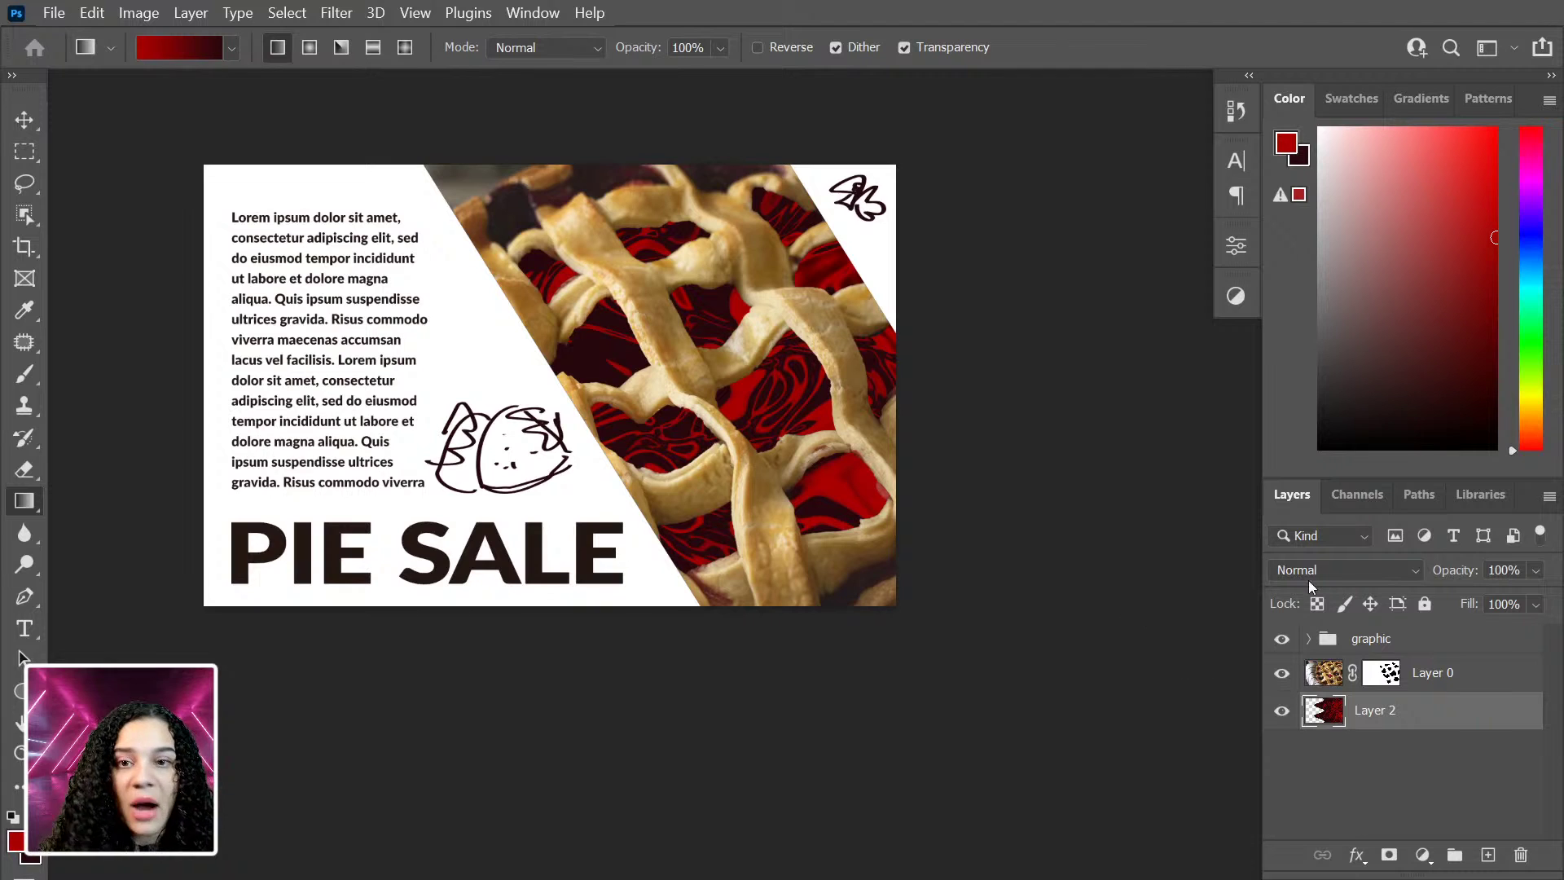
right_click(1467, 723)
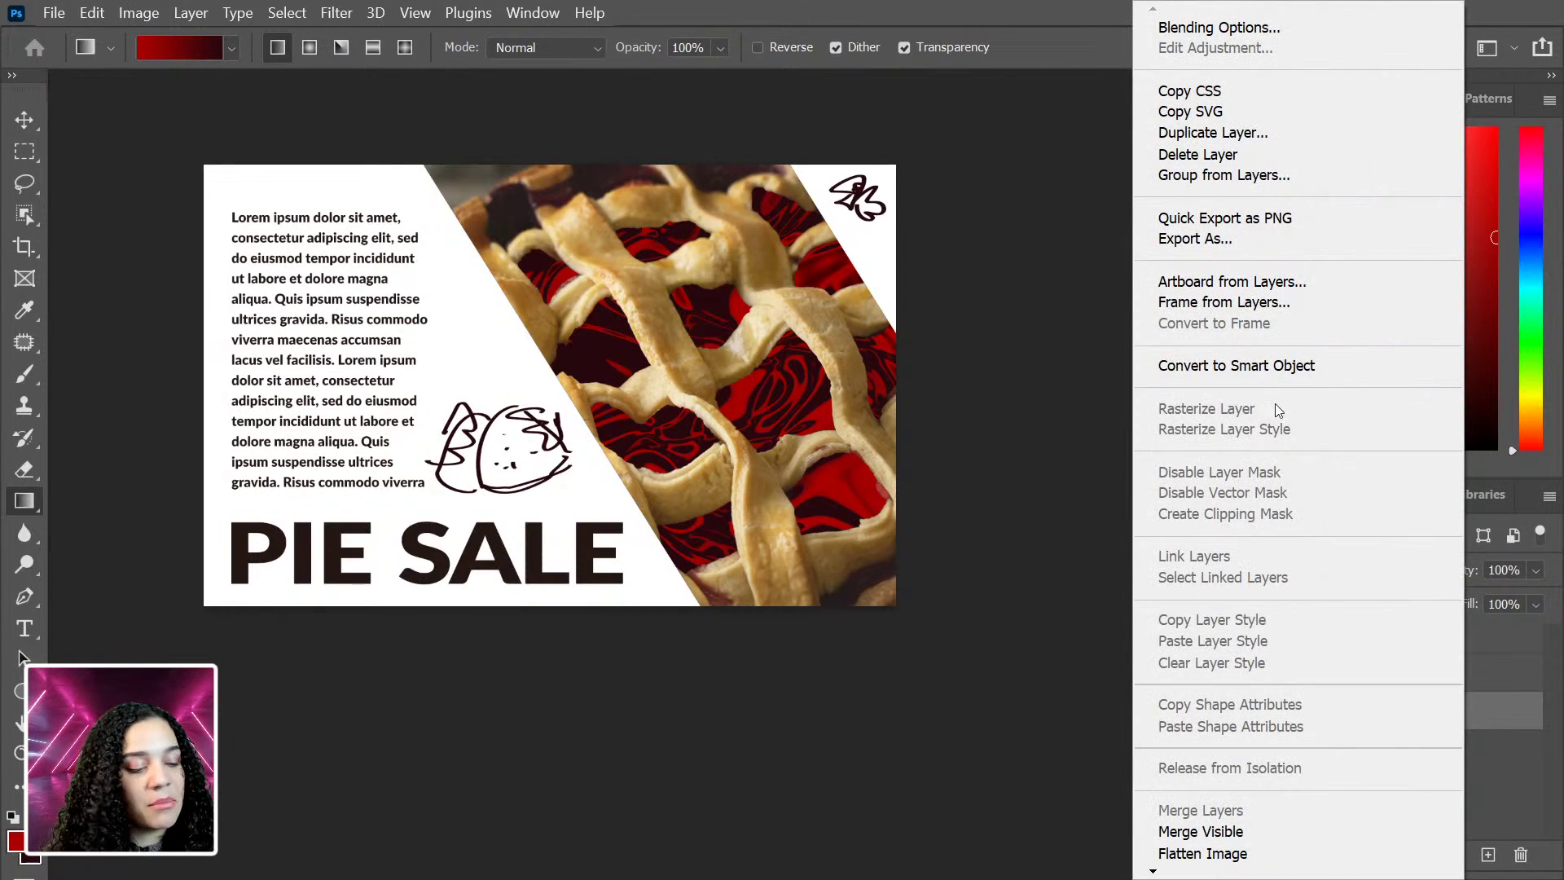
click(1268, 365)
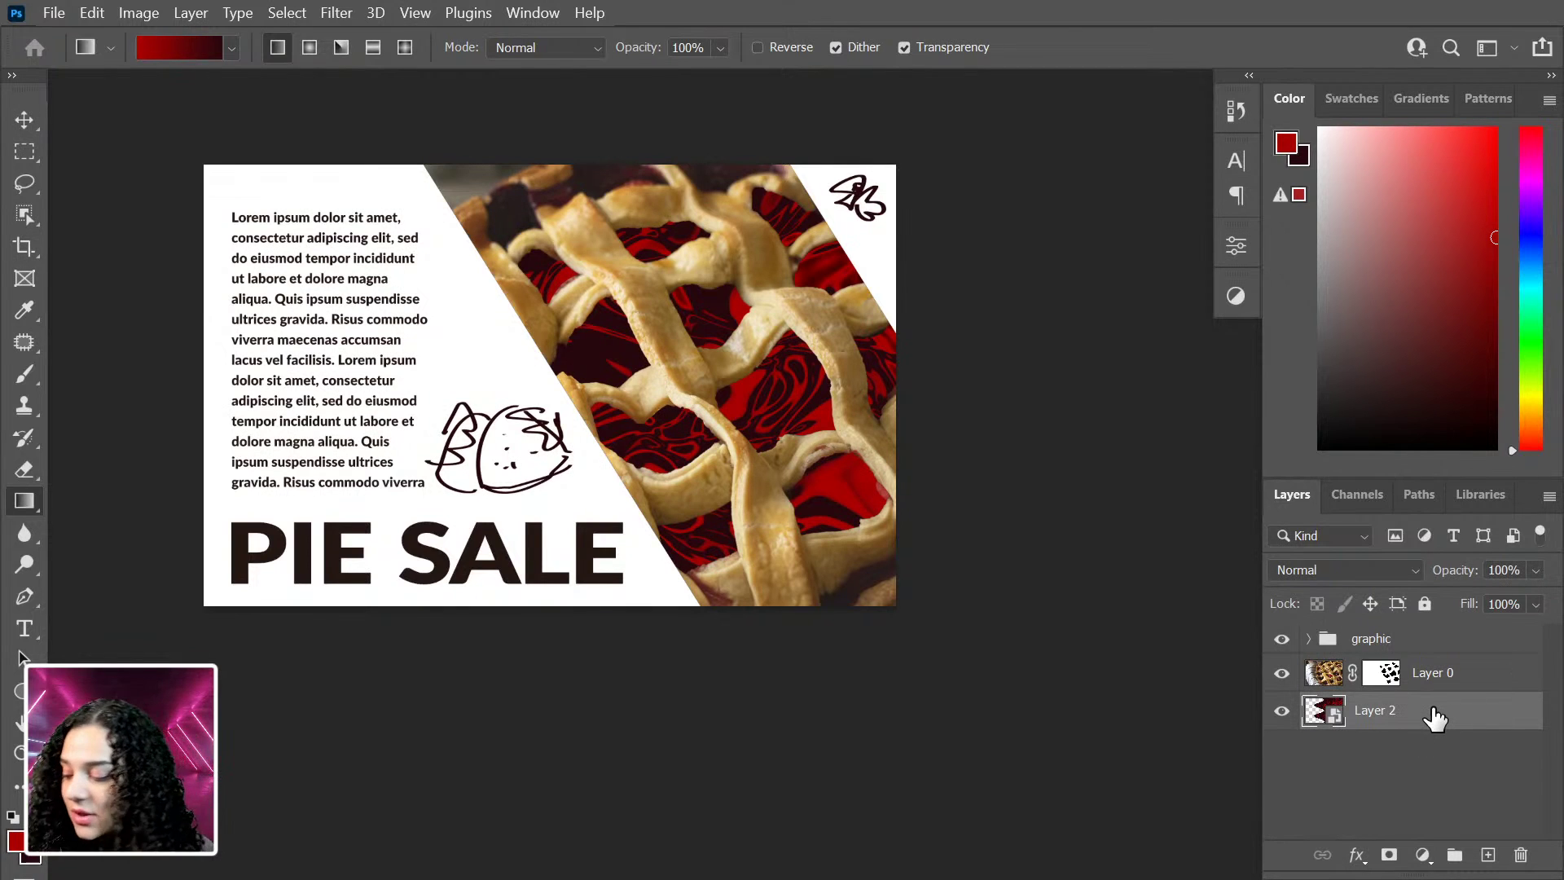
Step: Add a new layer above Layer 2 and draw a muted dark red foreground-to-transparent gradient fading diagonally from the pie's upper right
key(ctrl+shift+n)
key(Return)
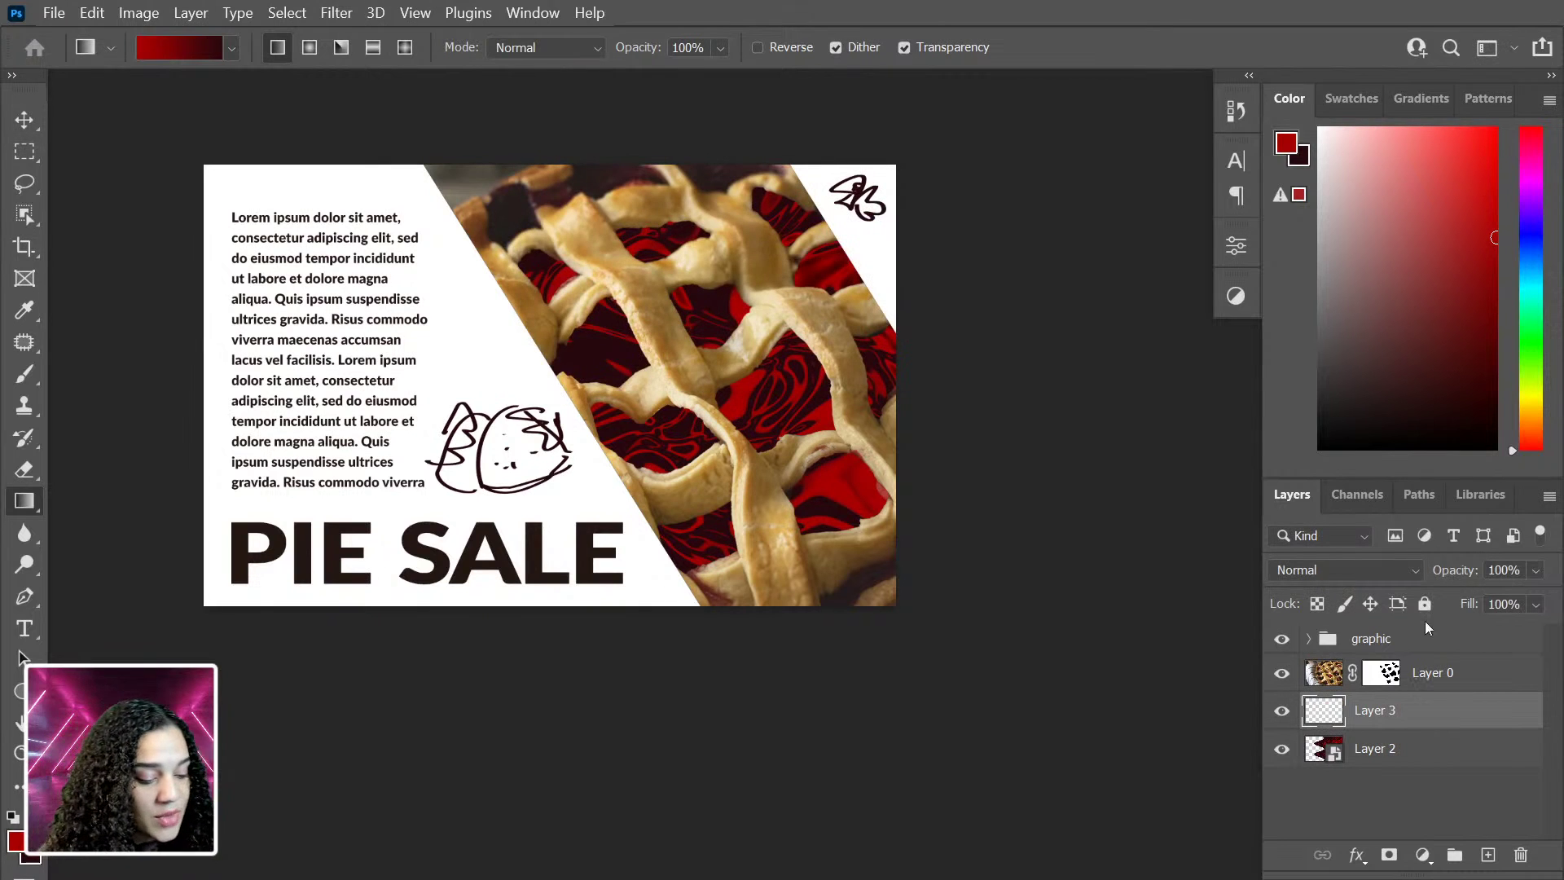
click(237, 51)
click(116, 130)
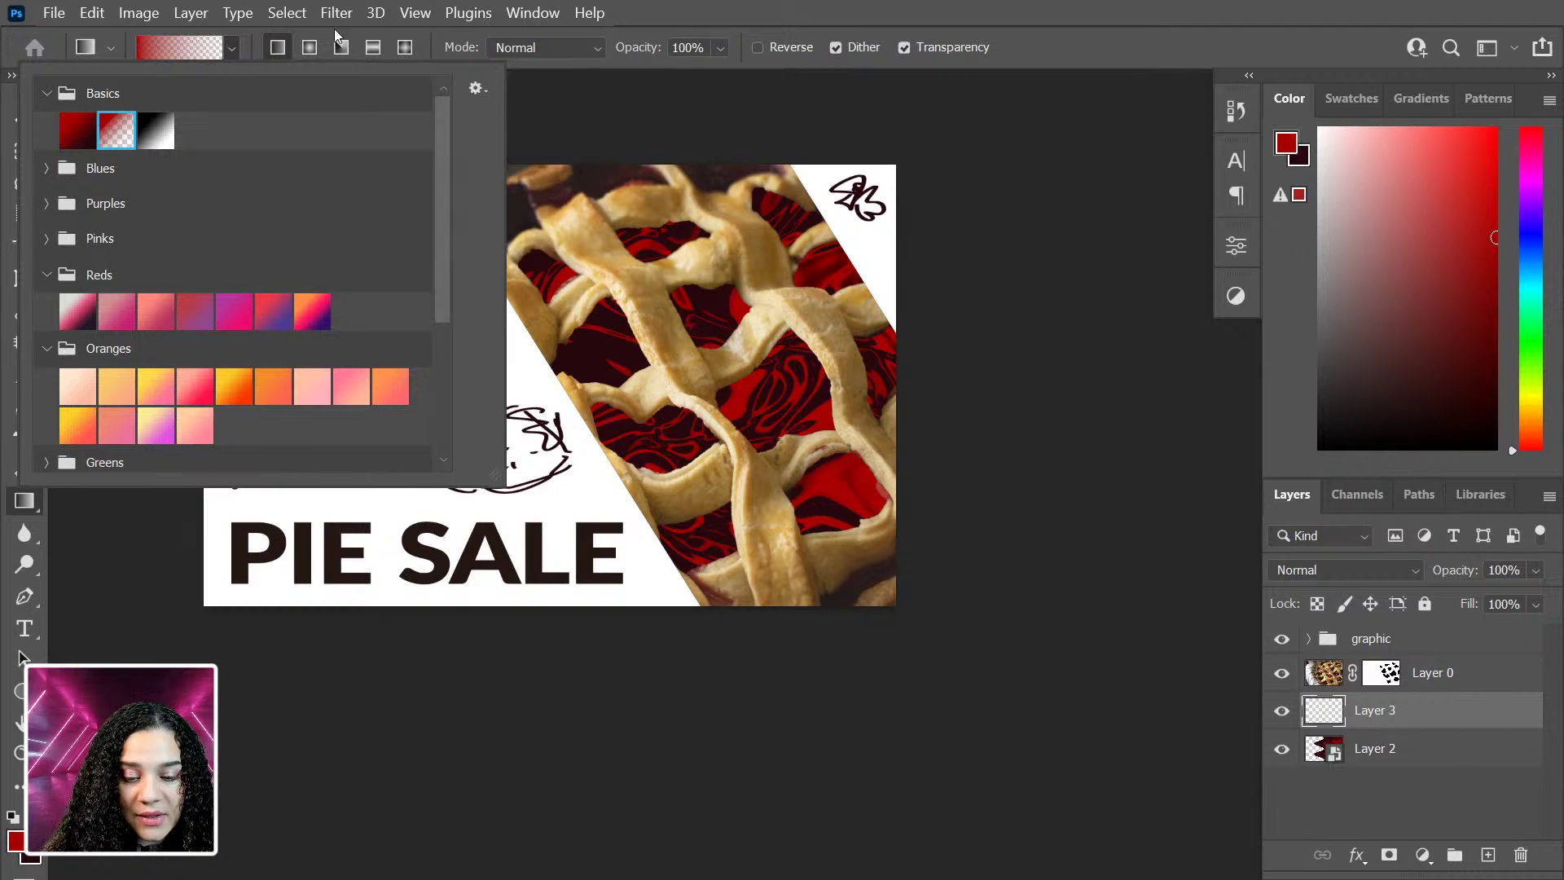
click(234, 47)
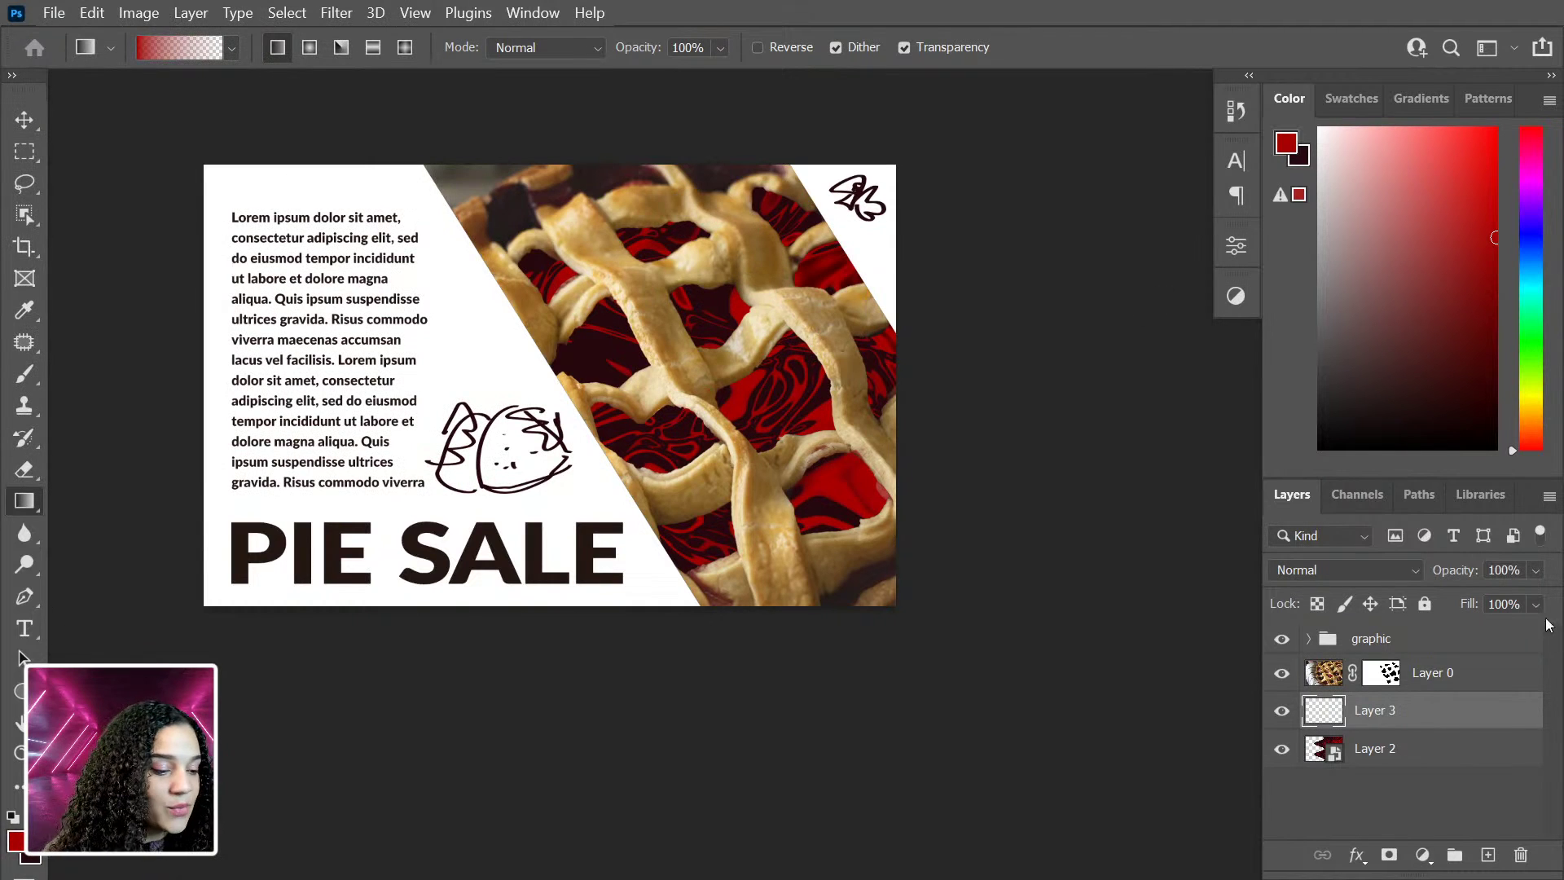
mouse_move(1410, 352)
mouse_down()
mouse_move(1409, 337)
mouse_move(1425, 346)
mouse_up()
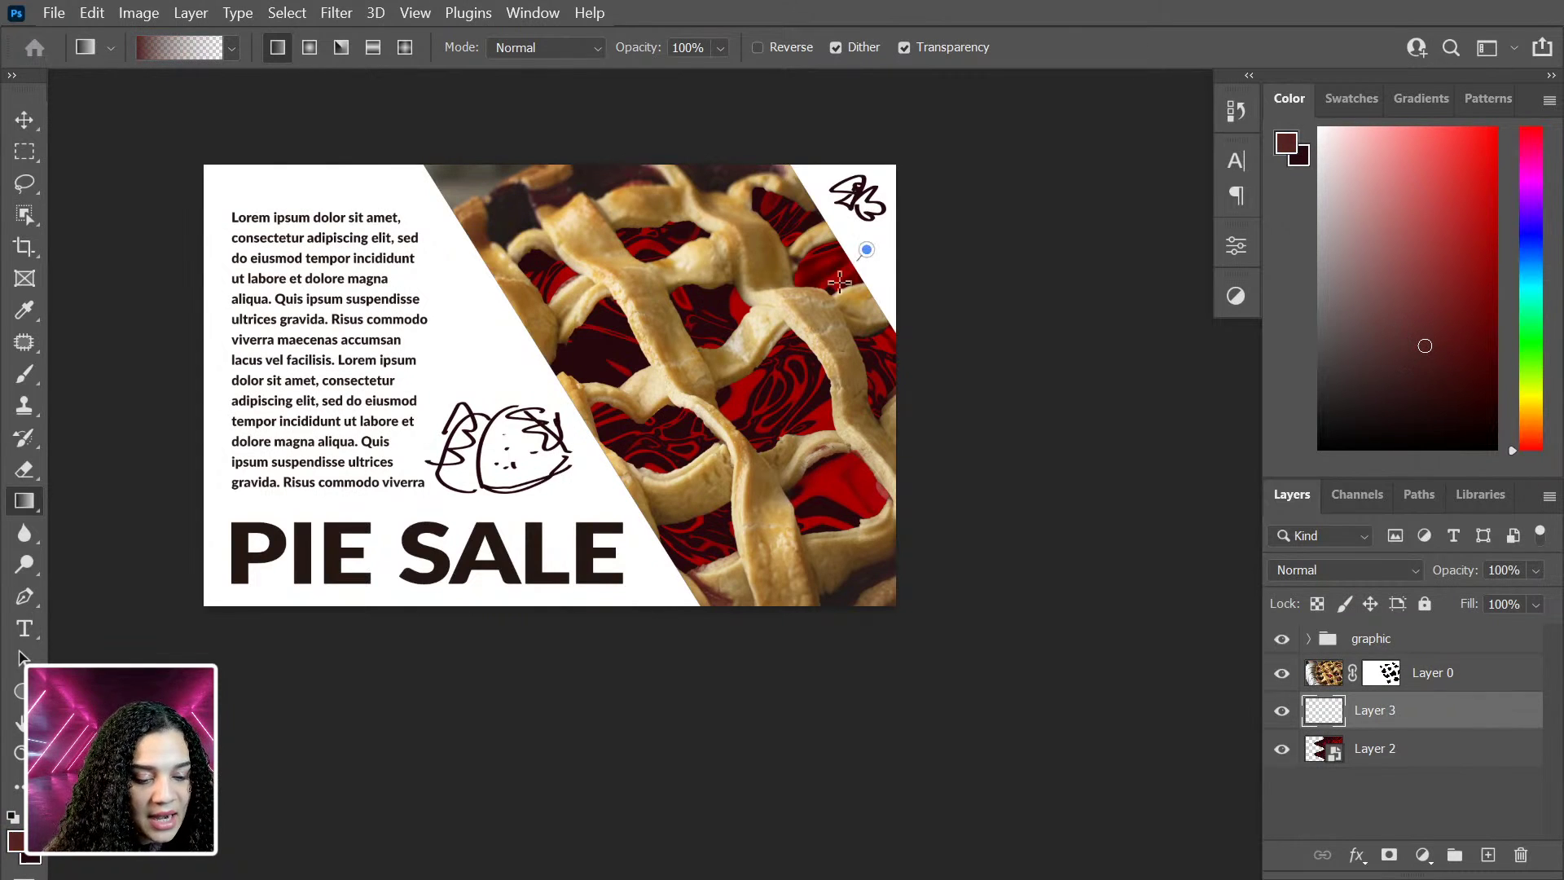
drag(749, 188, 684, 407)
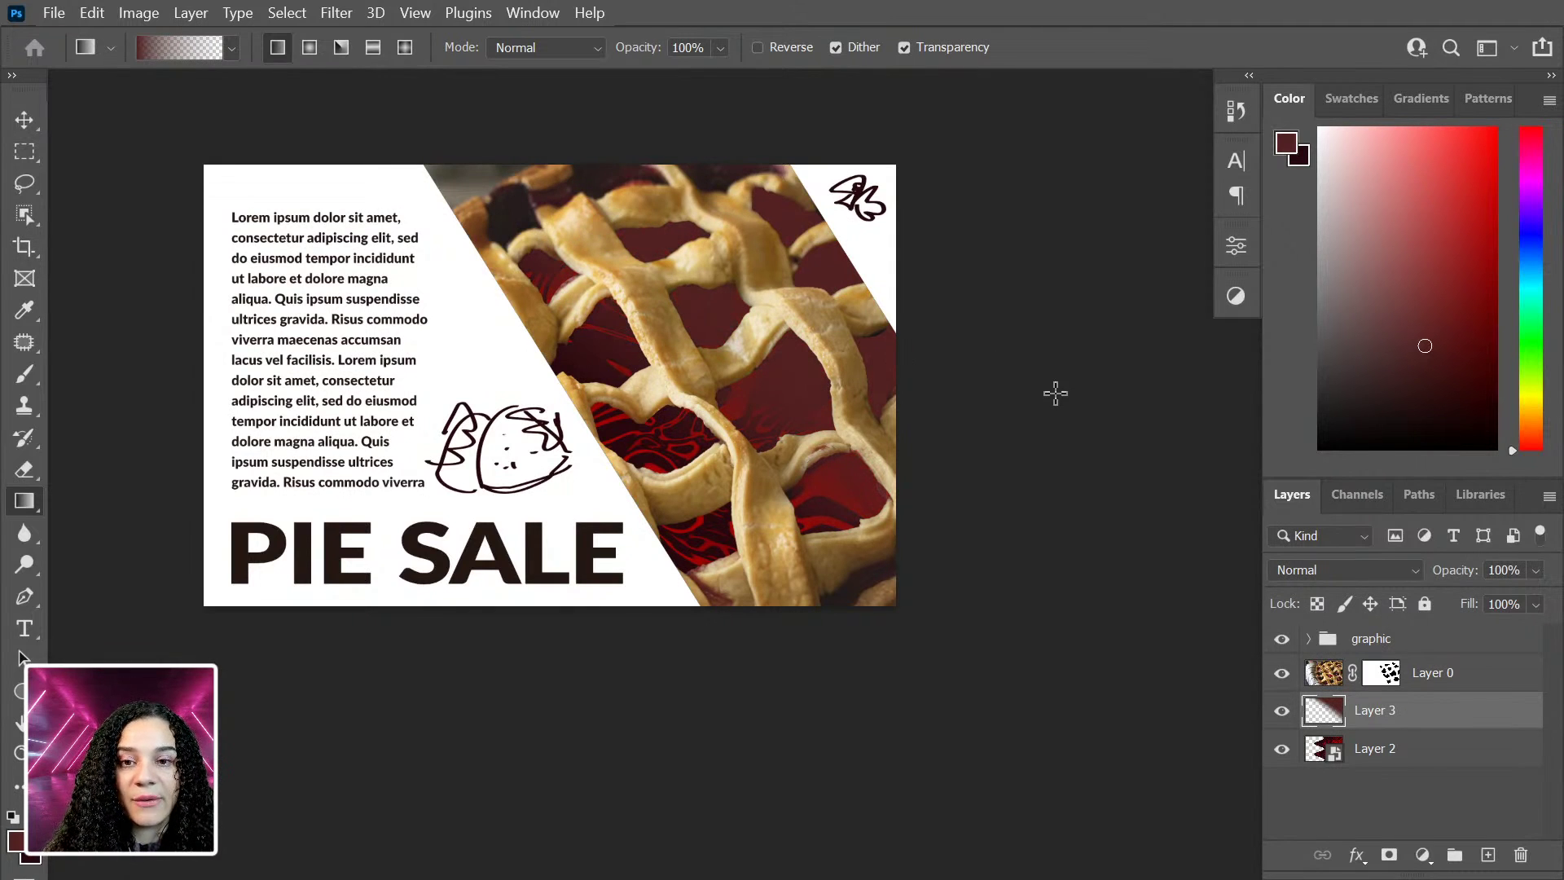
Step: Try out blend modes on the gradient layer and set it to Hard Light
click(1356, 573)
click(1371, 297)
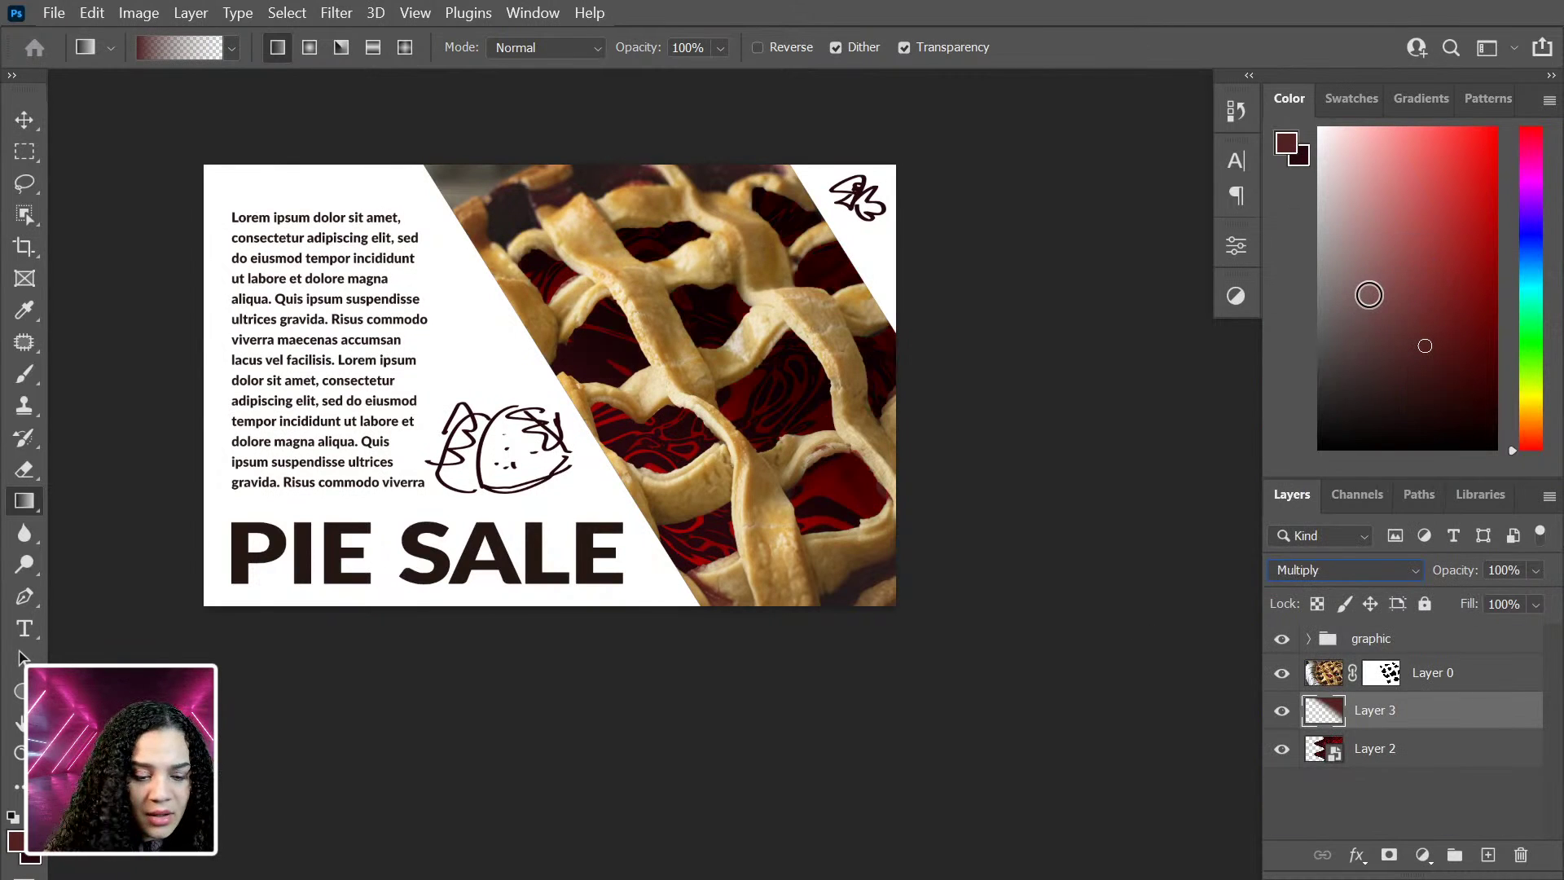
key(Down)
key(Down)
key(Down)
key(Down)
key(Down)
key(Down)
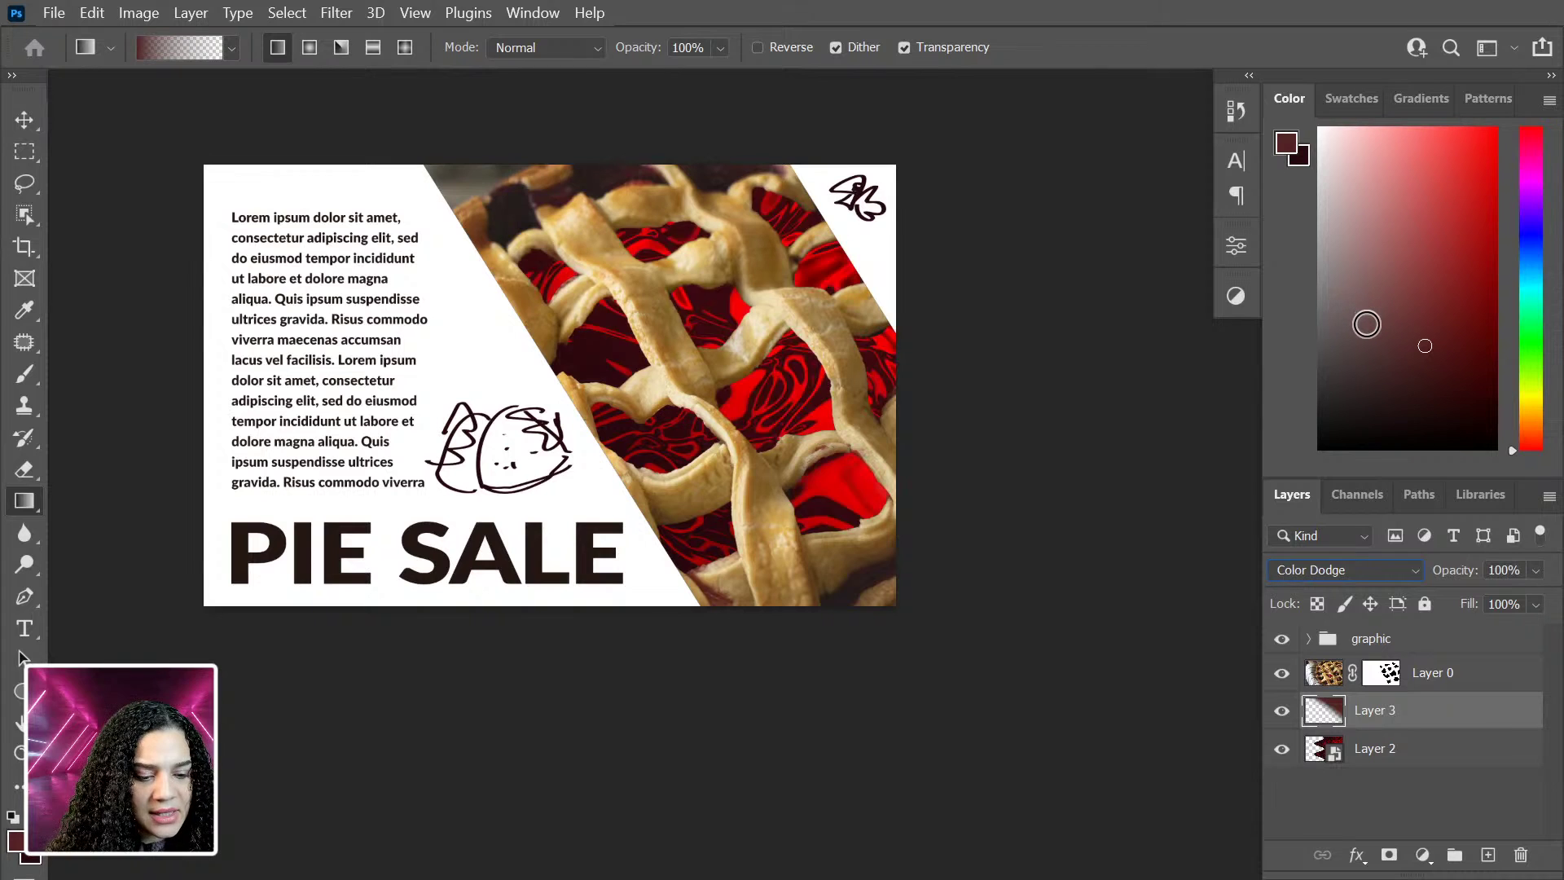
key(Down)
key(Down)
key(Down)
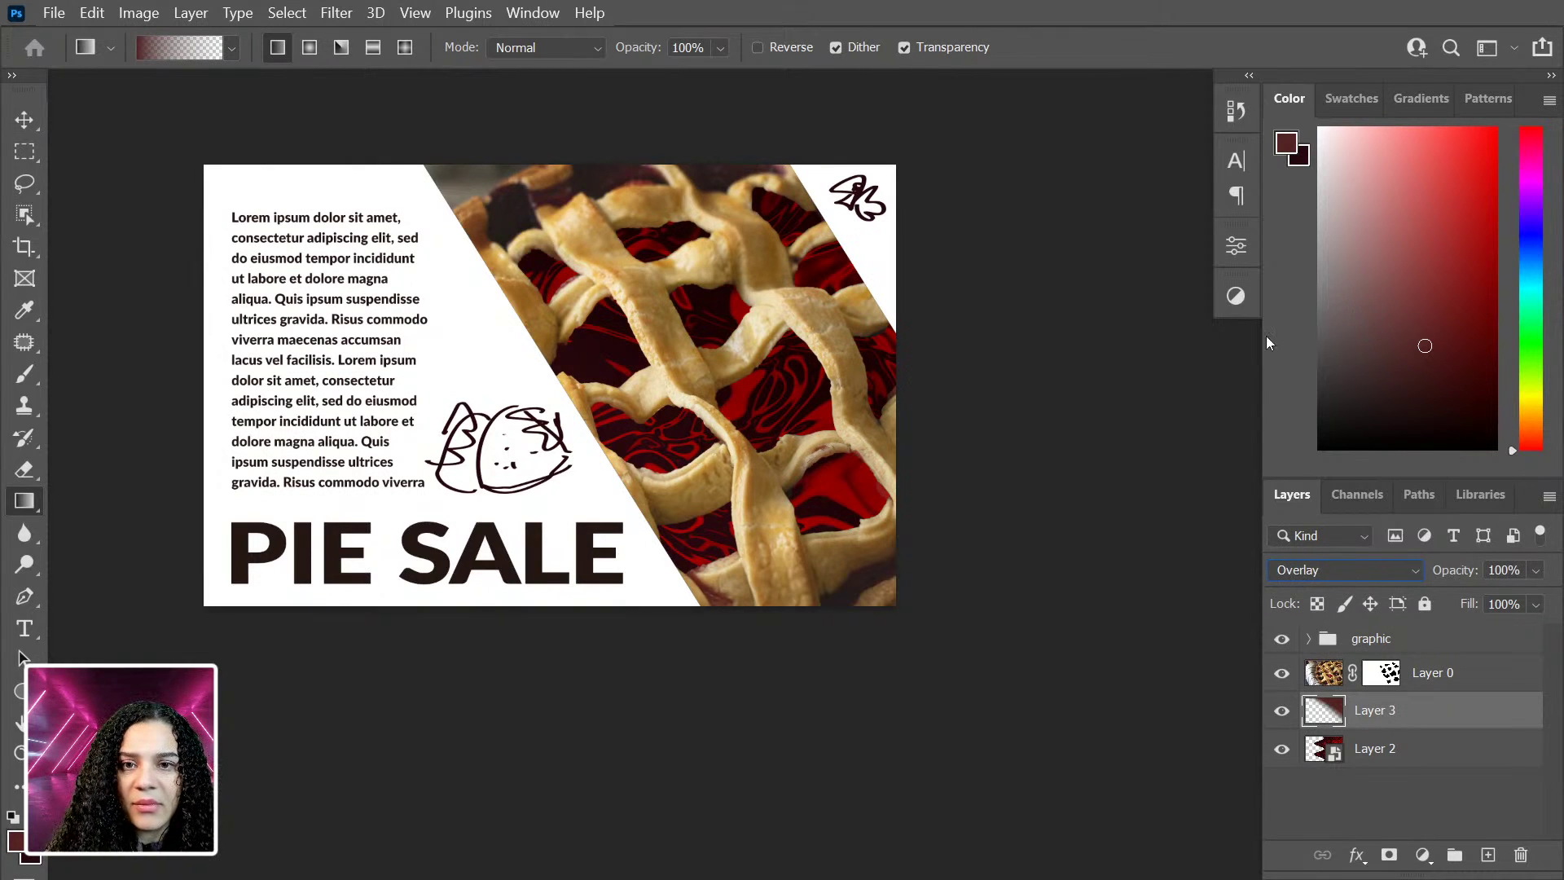
key(Down)
key(Down)
key(Down)
key(Up)
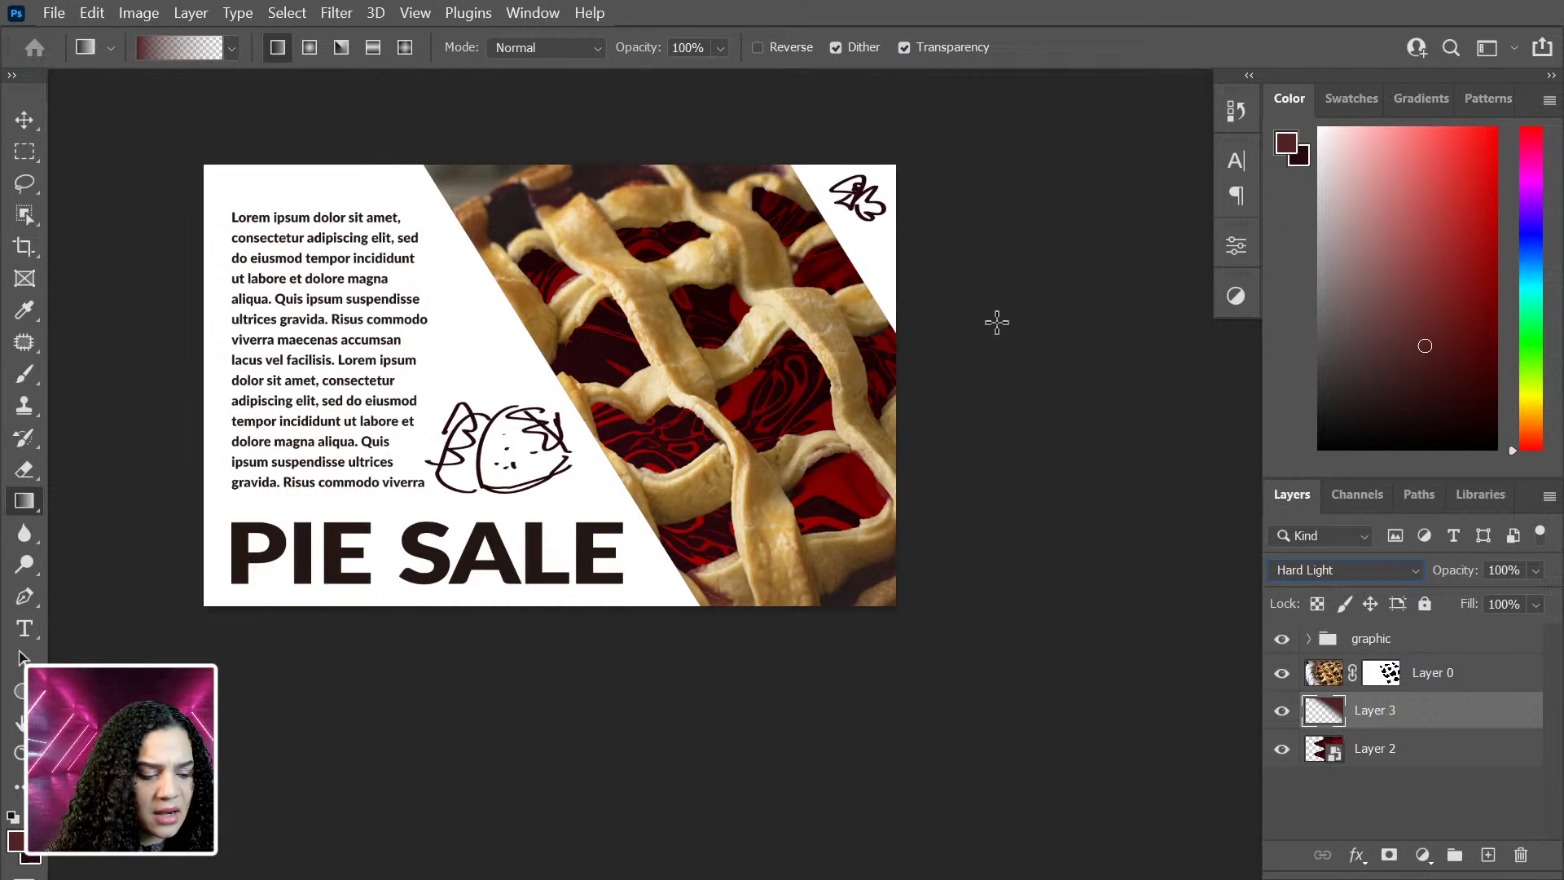
Step: Apply Hue/Saturation to the gradient layer with saturation -66 and lightness -26, and set the layer's fill to 61%
key(ctrl+u)
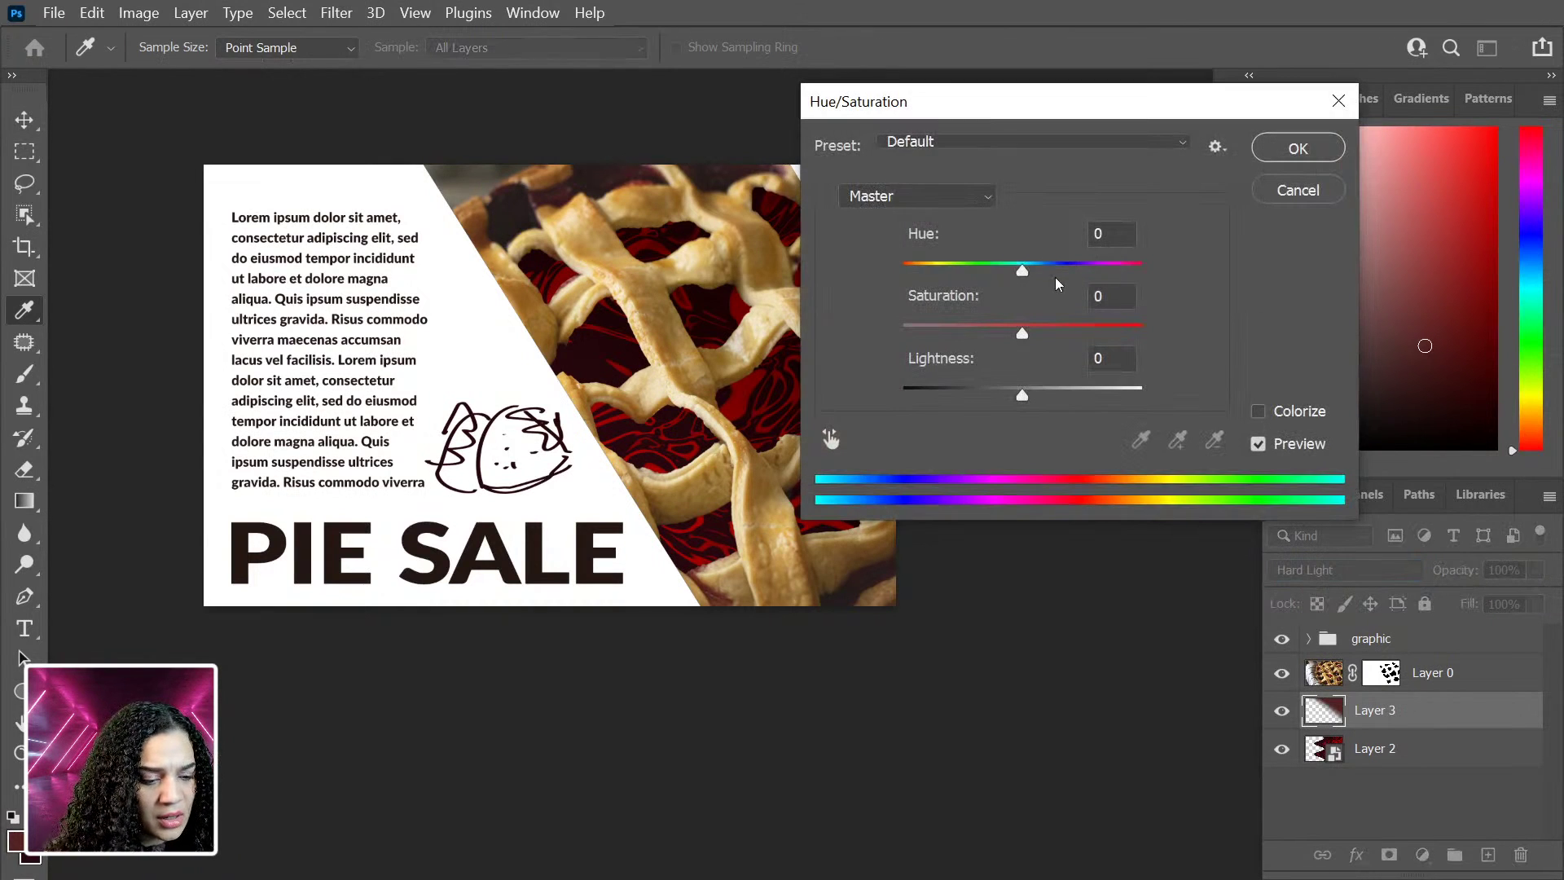
drag(1087, 129, 1200, 150)
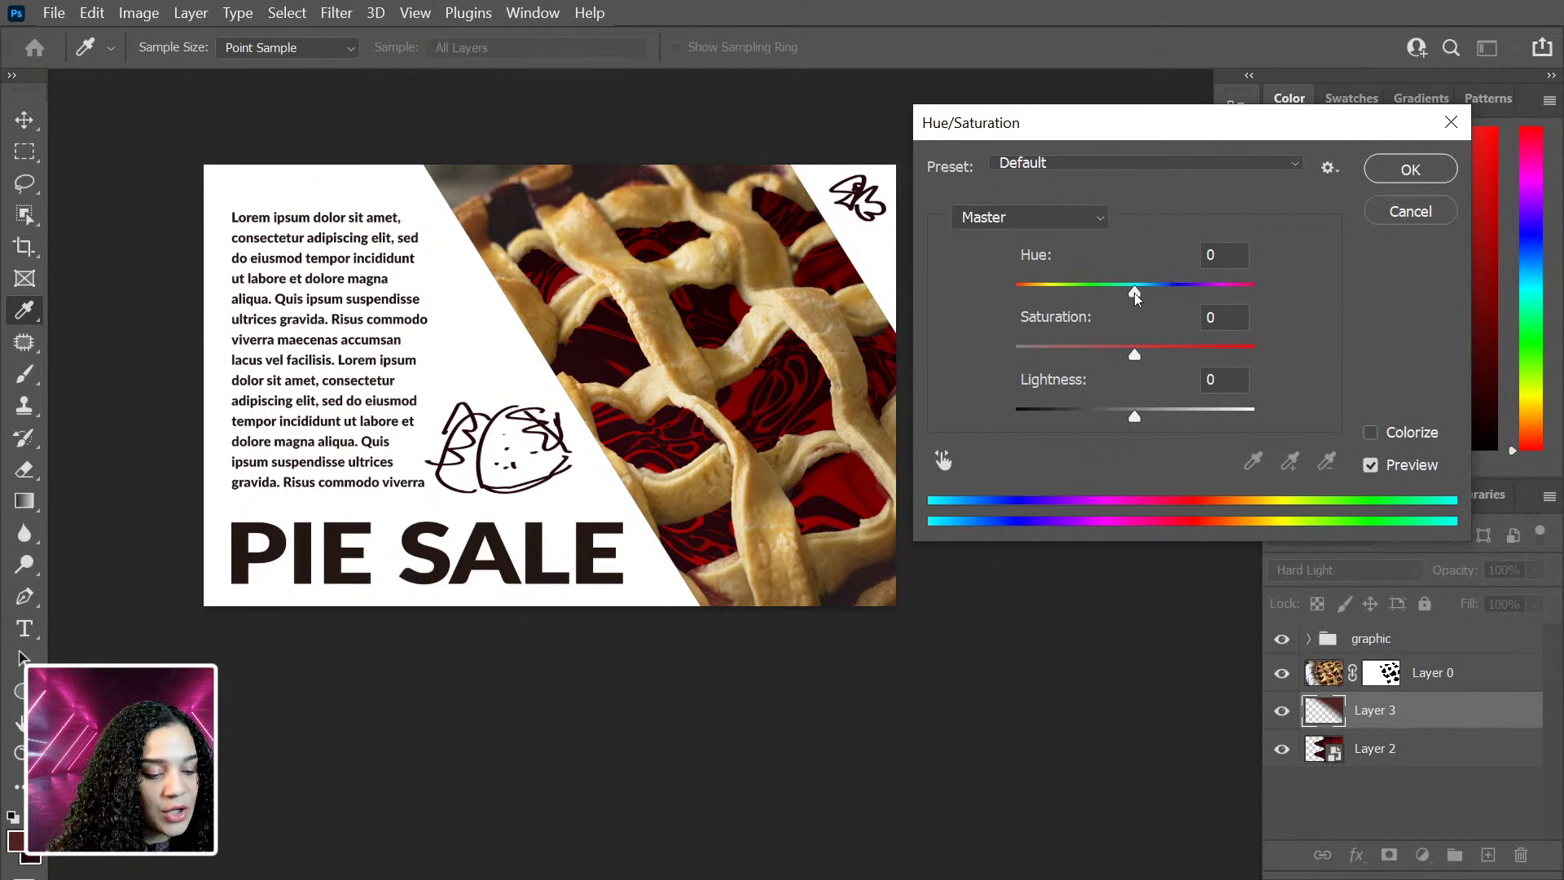
drag(1135, 351, 1057, 349)
drag(1137, 413, 1096, 408)
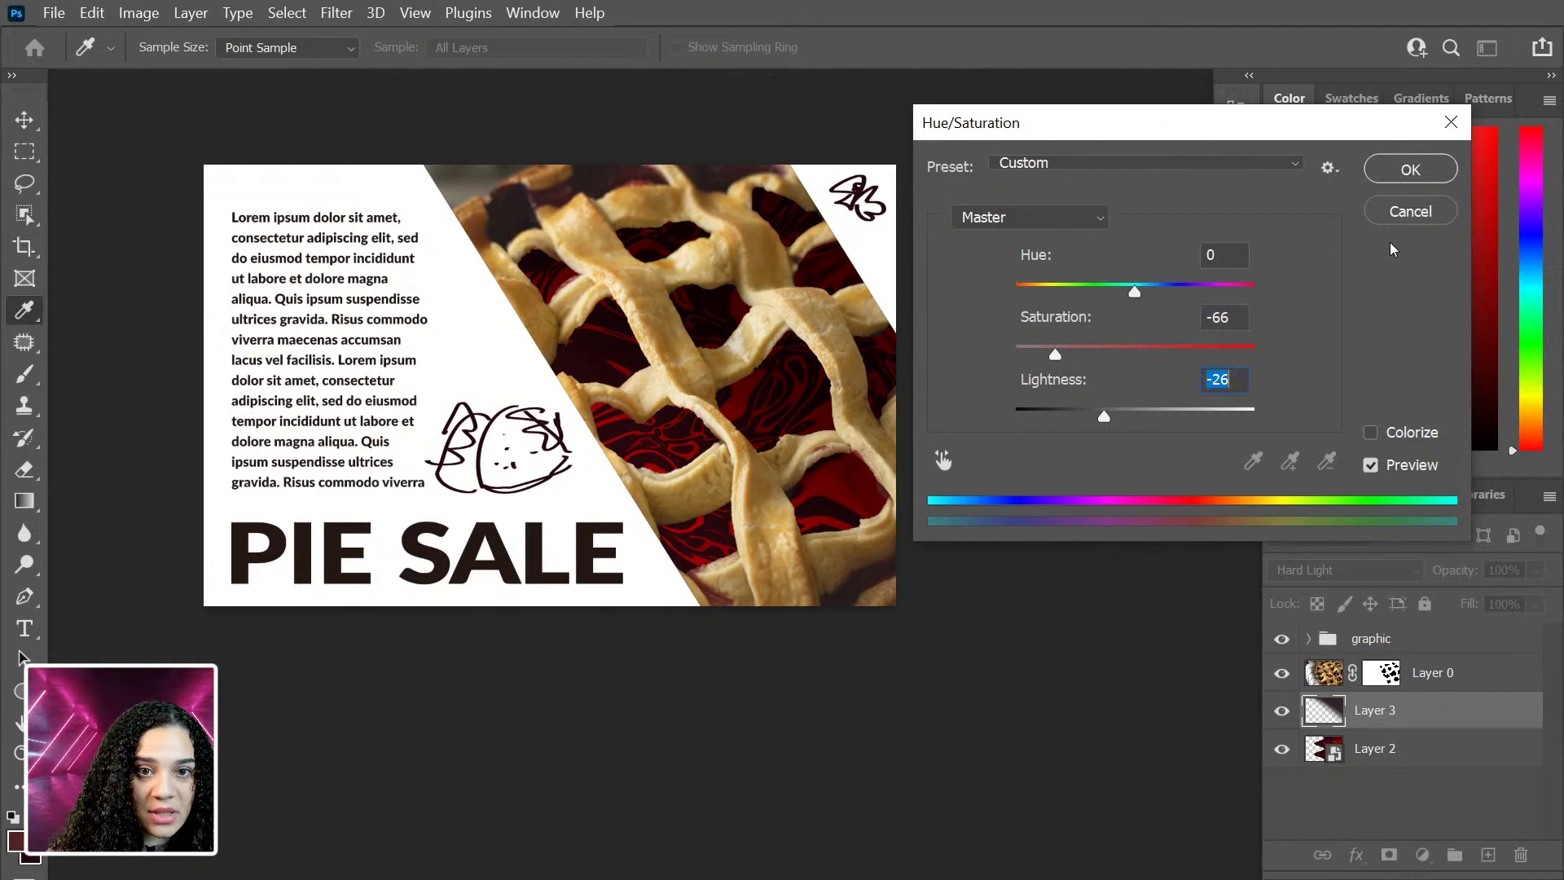
click(1398, 171)
key(g)
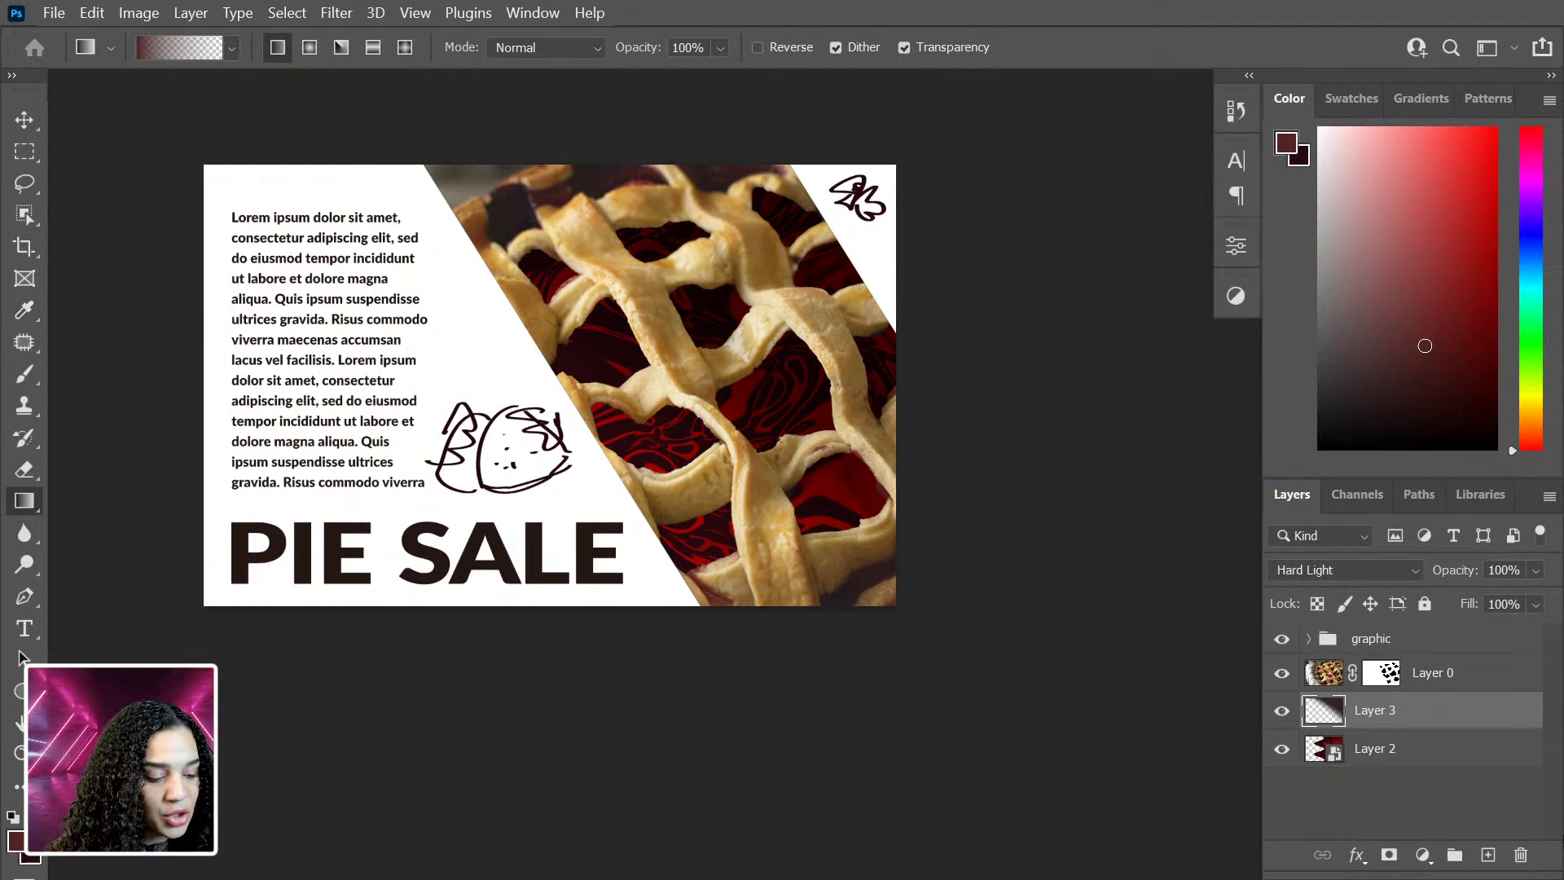
click(1533, 605)
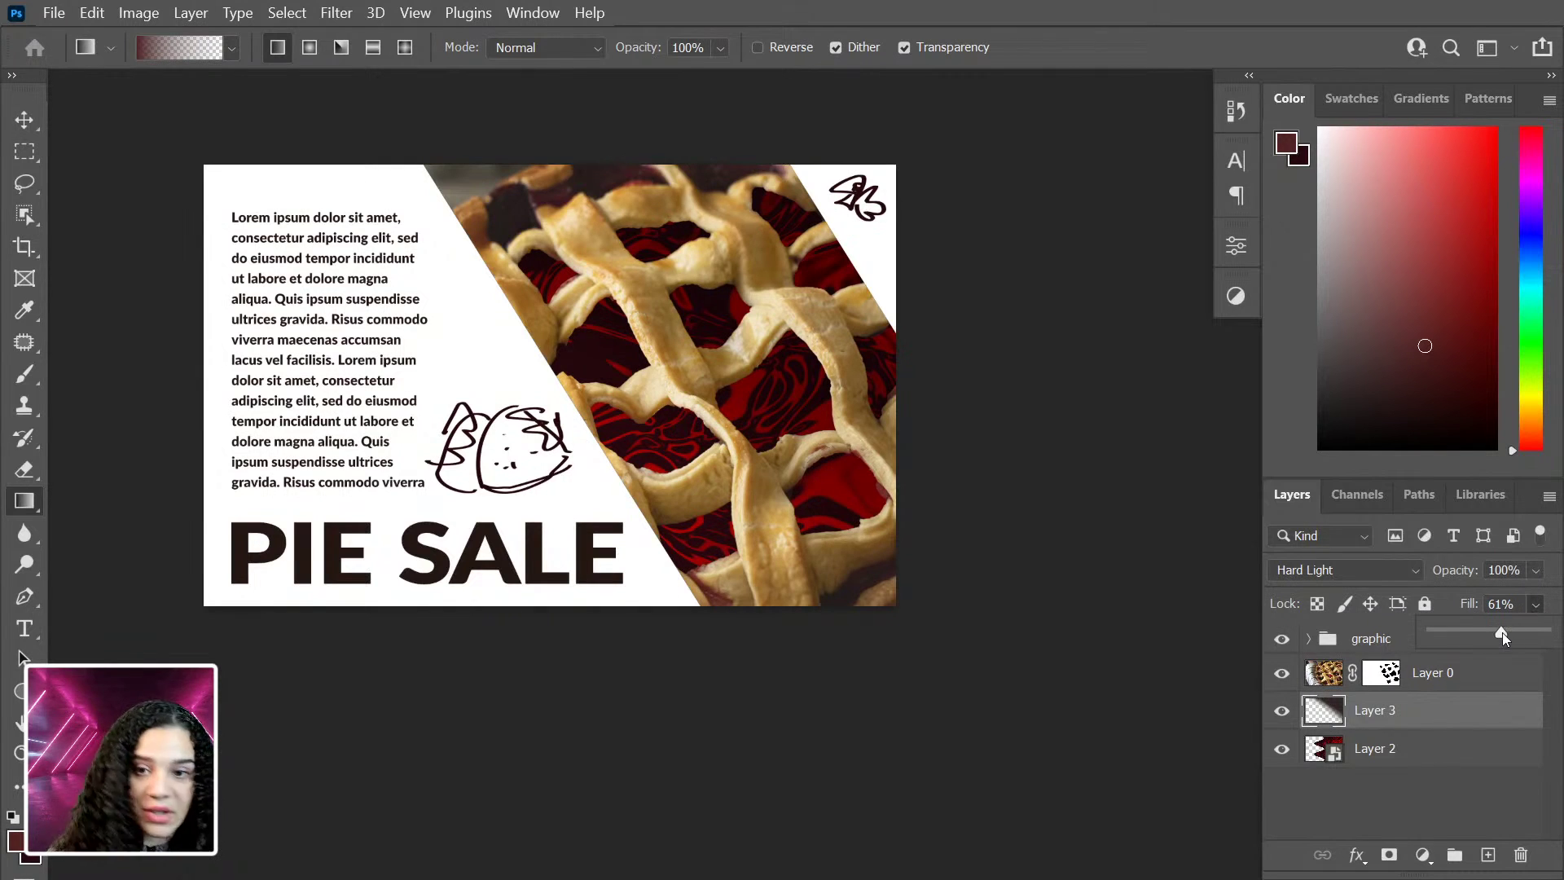
click(1436, 721)
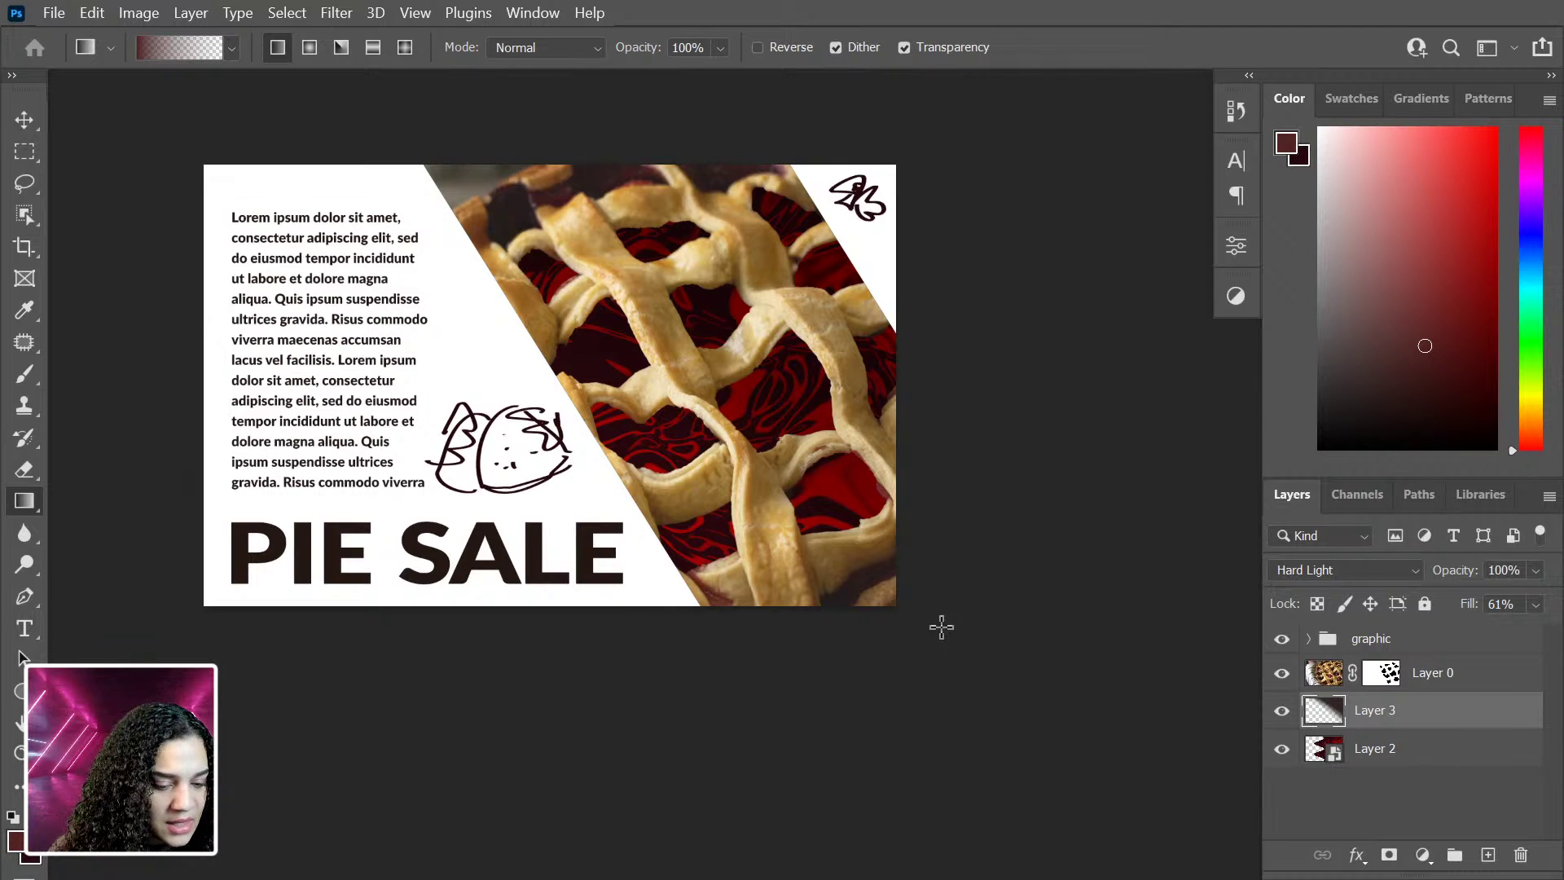
Step: Apply a Levels adjustment to Layer 2 with input black point 22 and midtones 0.61
click(1409, 759)
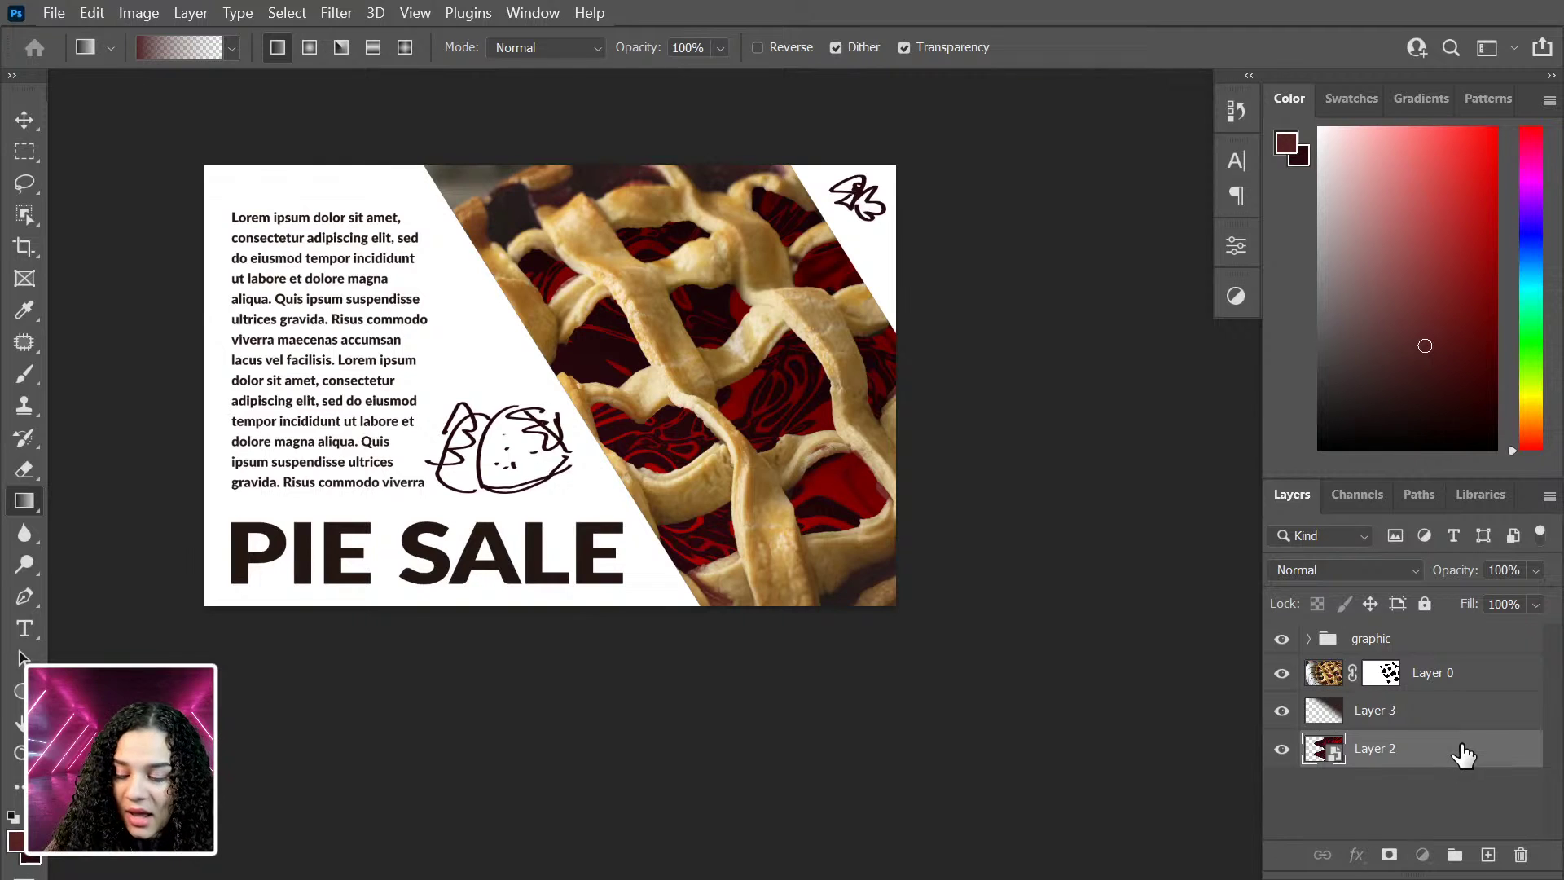
key(ctrl+l)
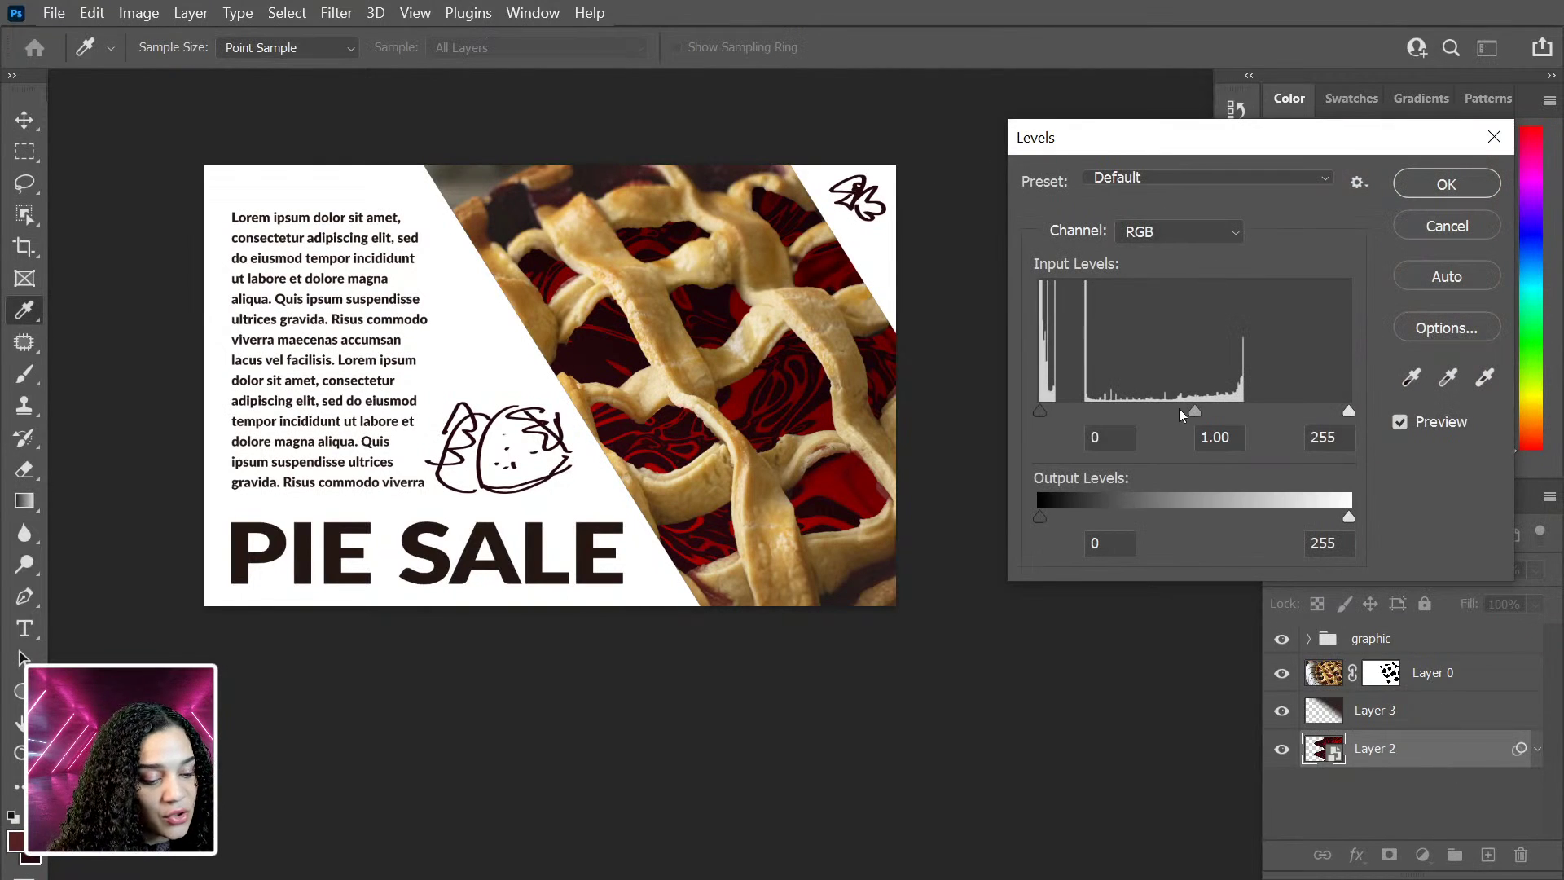
mouse_move(1194, 410)
mouse_down()
mouse_move(1146, 399)
mouse_move(1213, 410)
mouse_up()
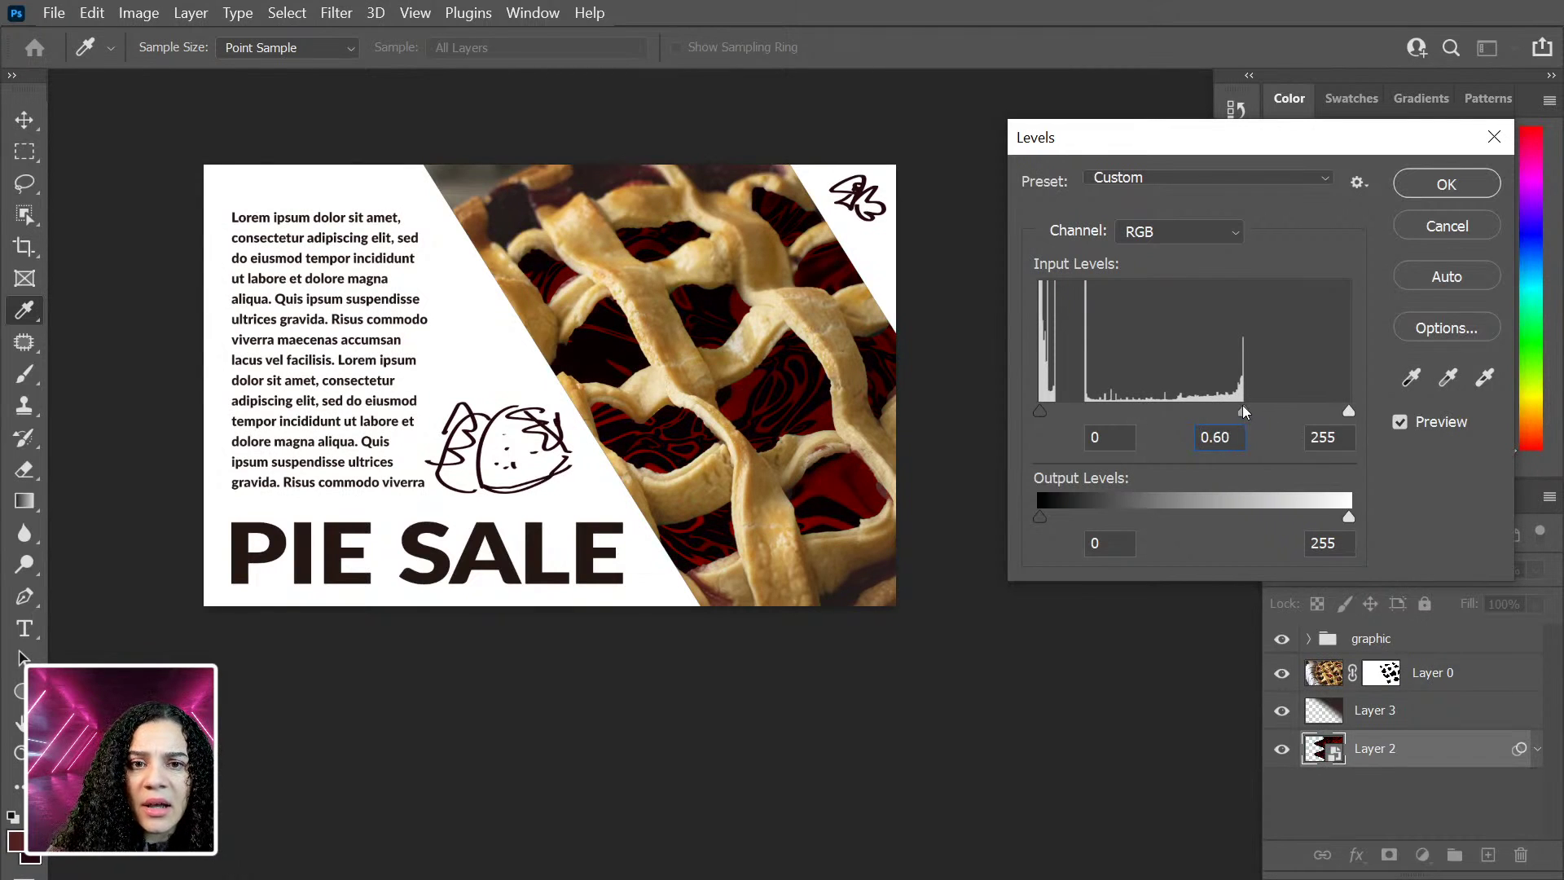
drag(1243, 405, 1244, 404)
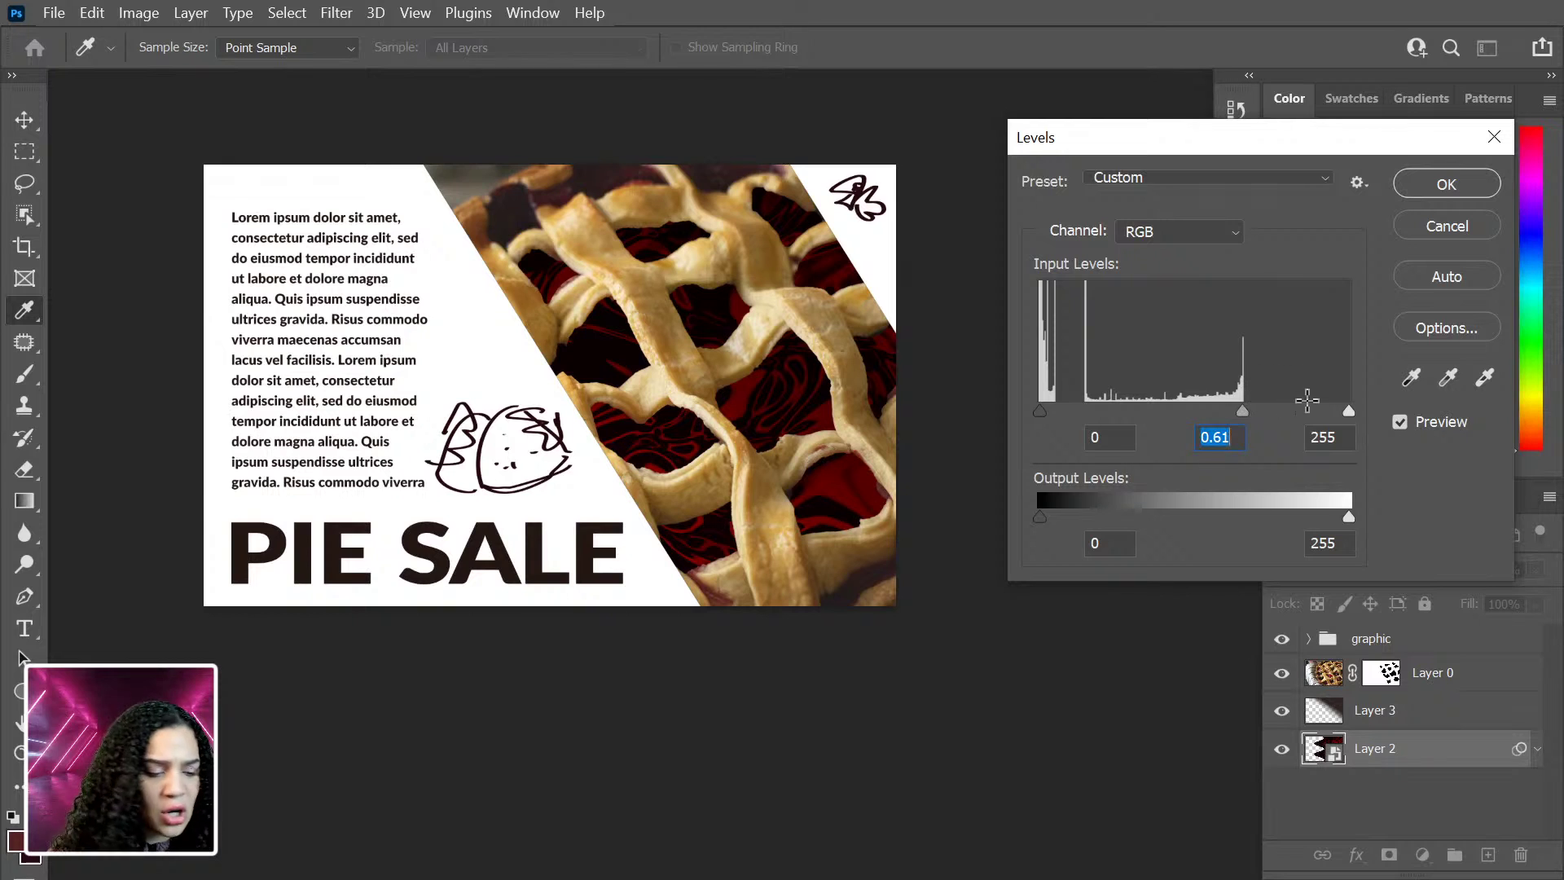
mouse_move(1352, 412)
mouse_down()
mouse_move(1302, 412)
mouse_move(1375, 411)
mouse_up()
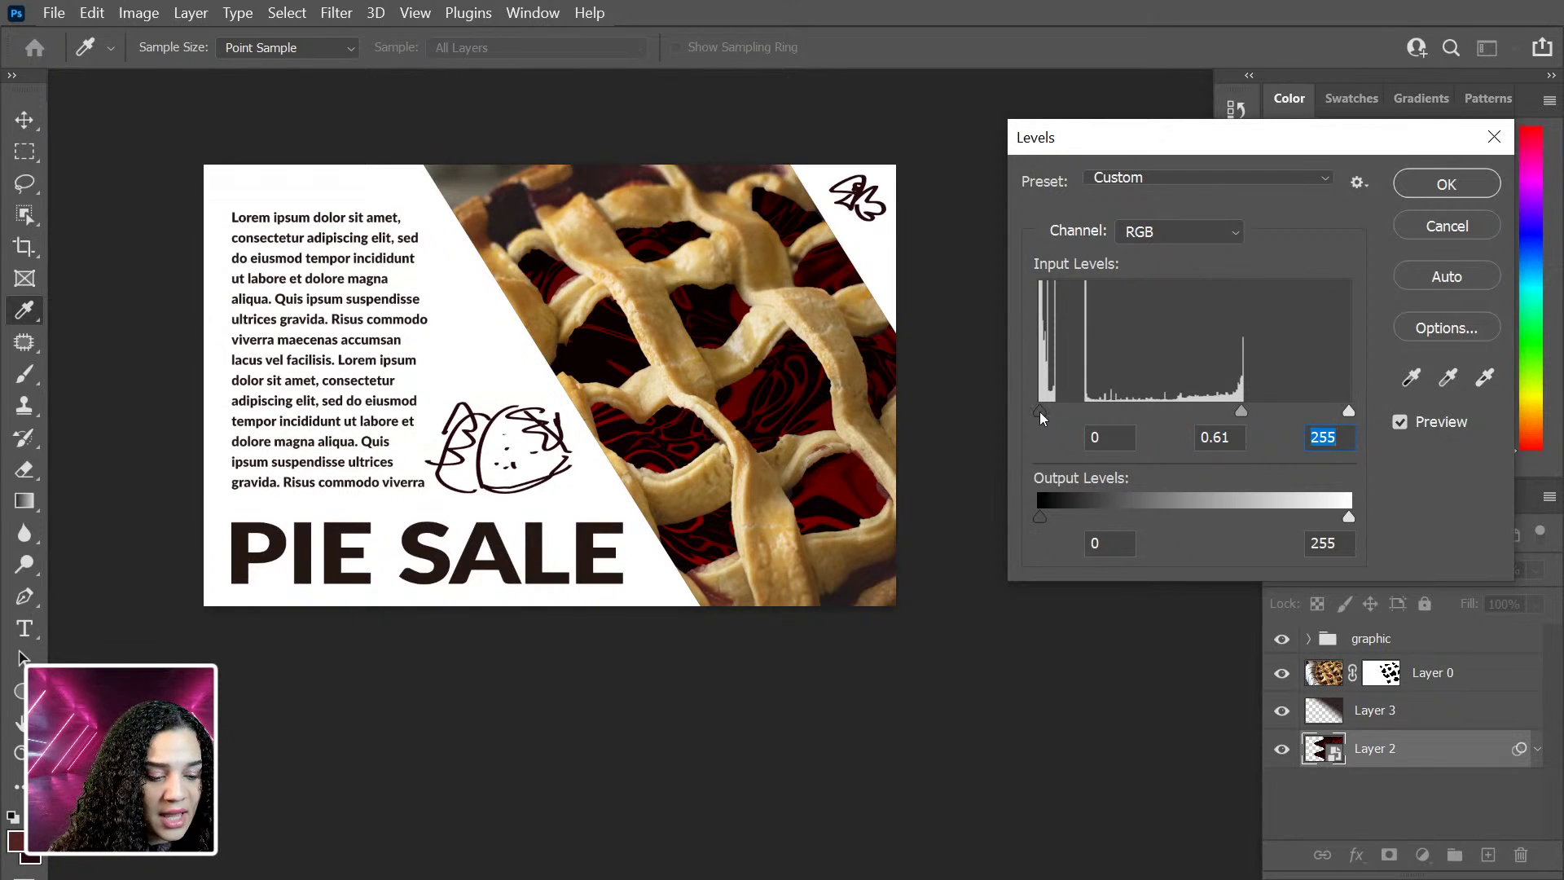
mouse_move(1039, 413)
mouse_down()
mouse_move(1095, 406)
mouse_move(1067, 413)
mouse_up()
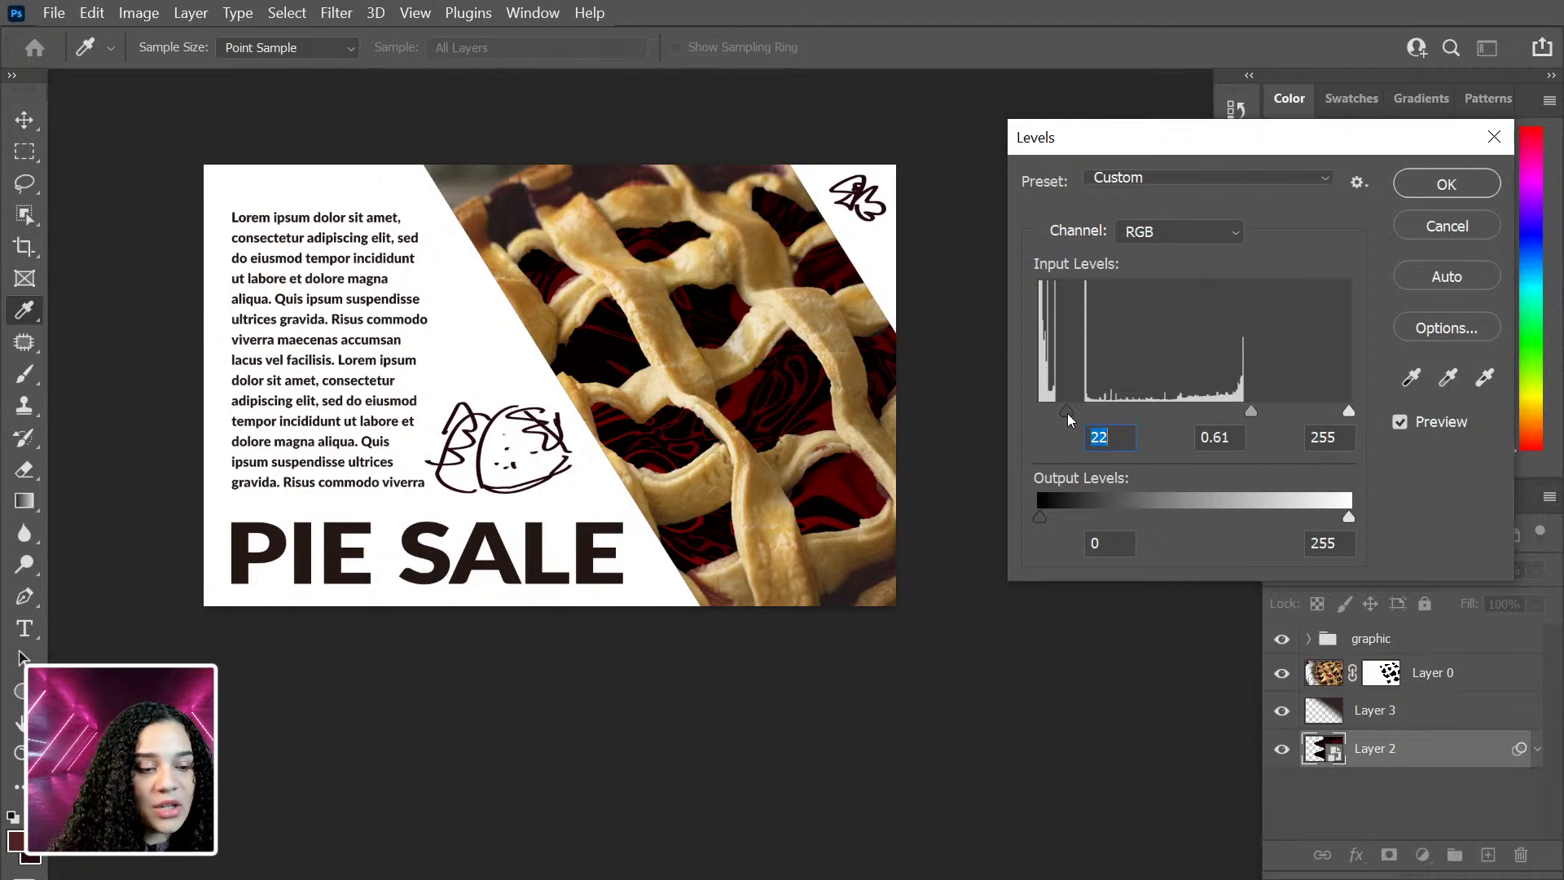
click(1446, 184)
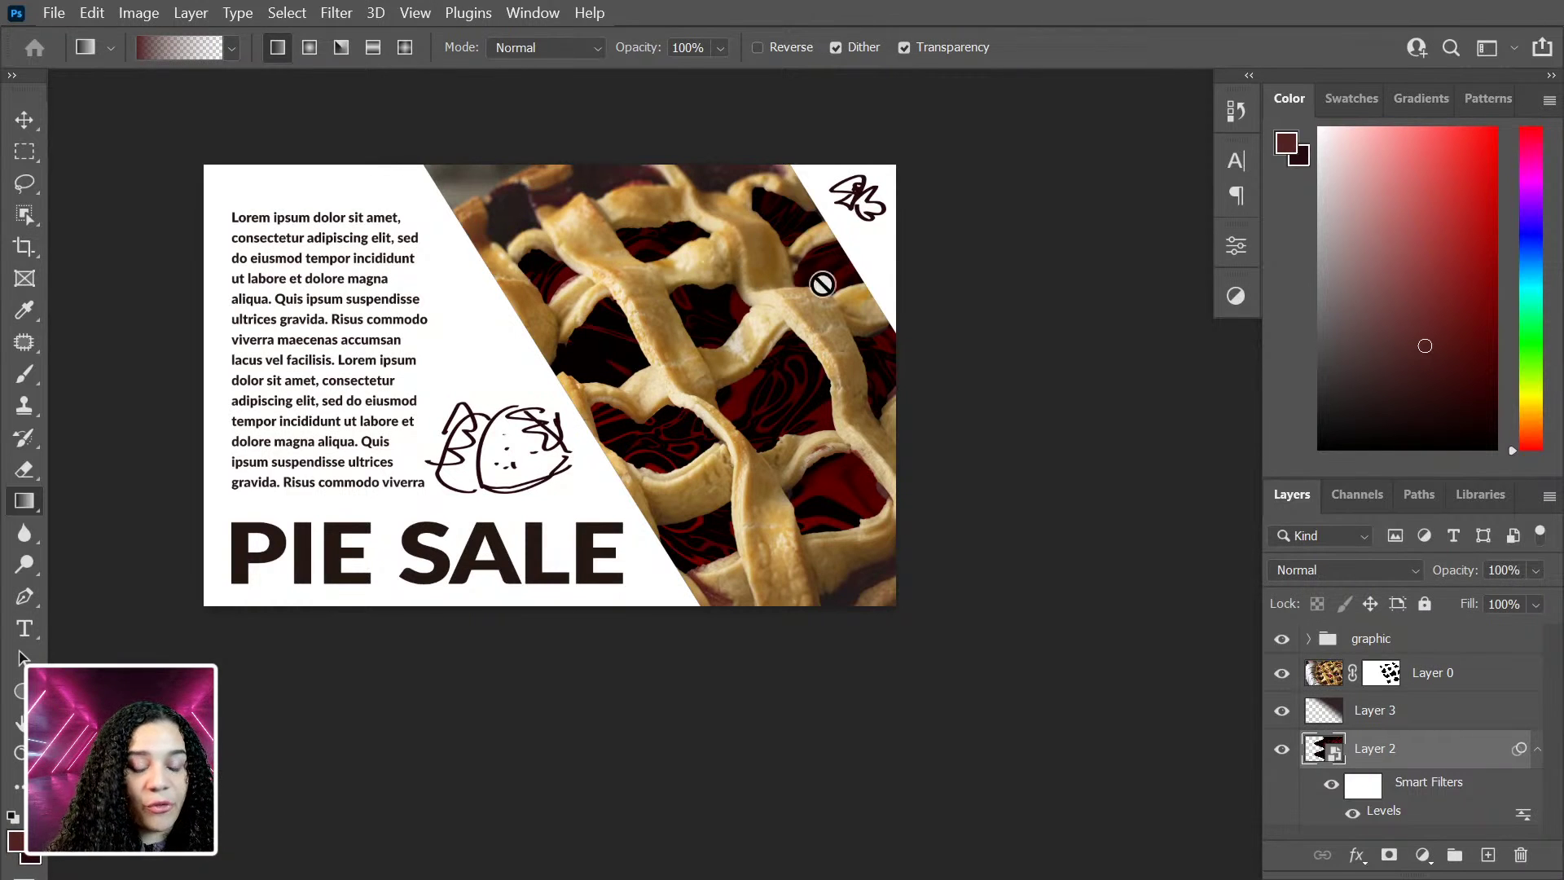
Step: Find the Blueberry smoothie close up shot in the library's CHALLENGE 1 group and open it as a document
click(1488, 494)
scroll(1319, 737, up, 3)
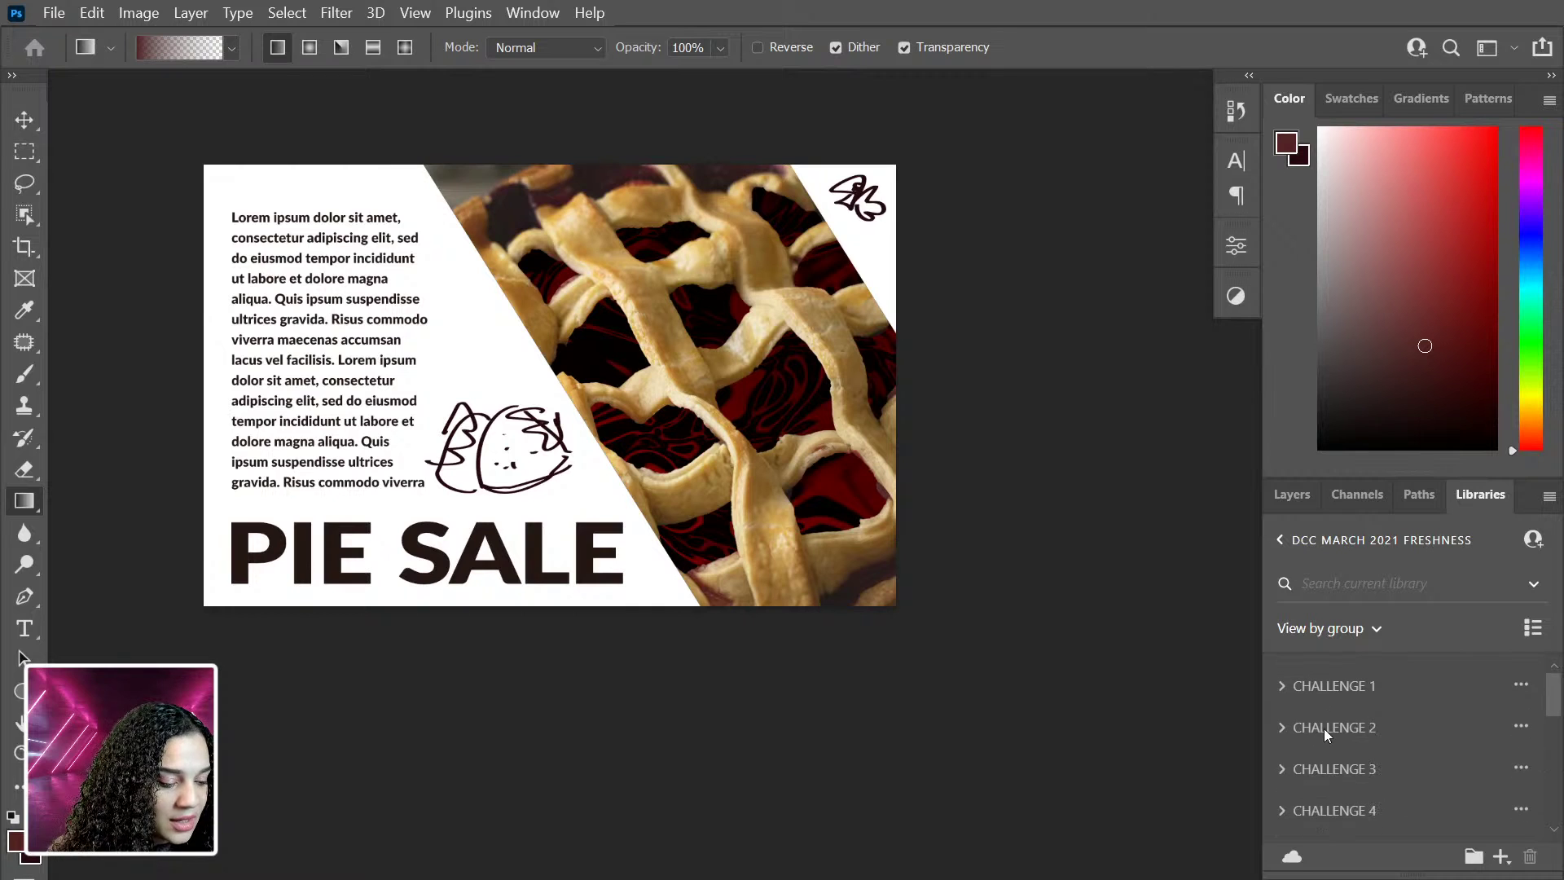
click(1282, 686)
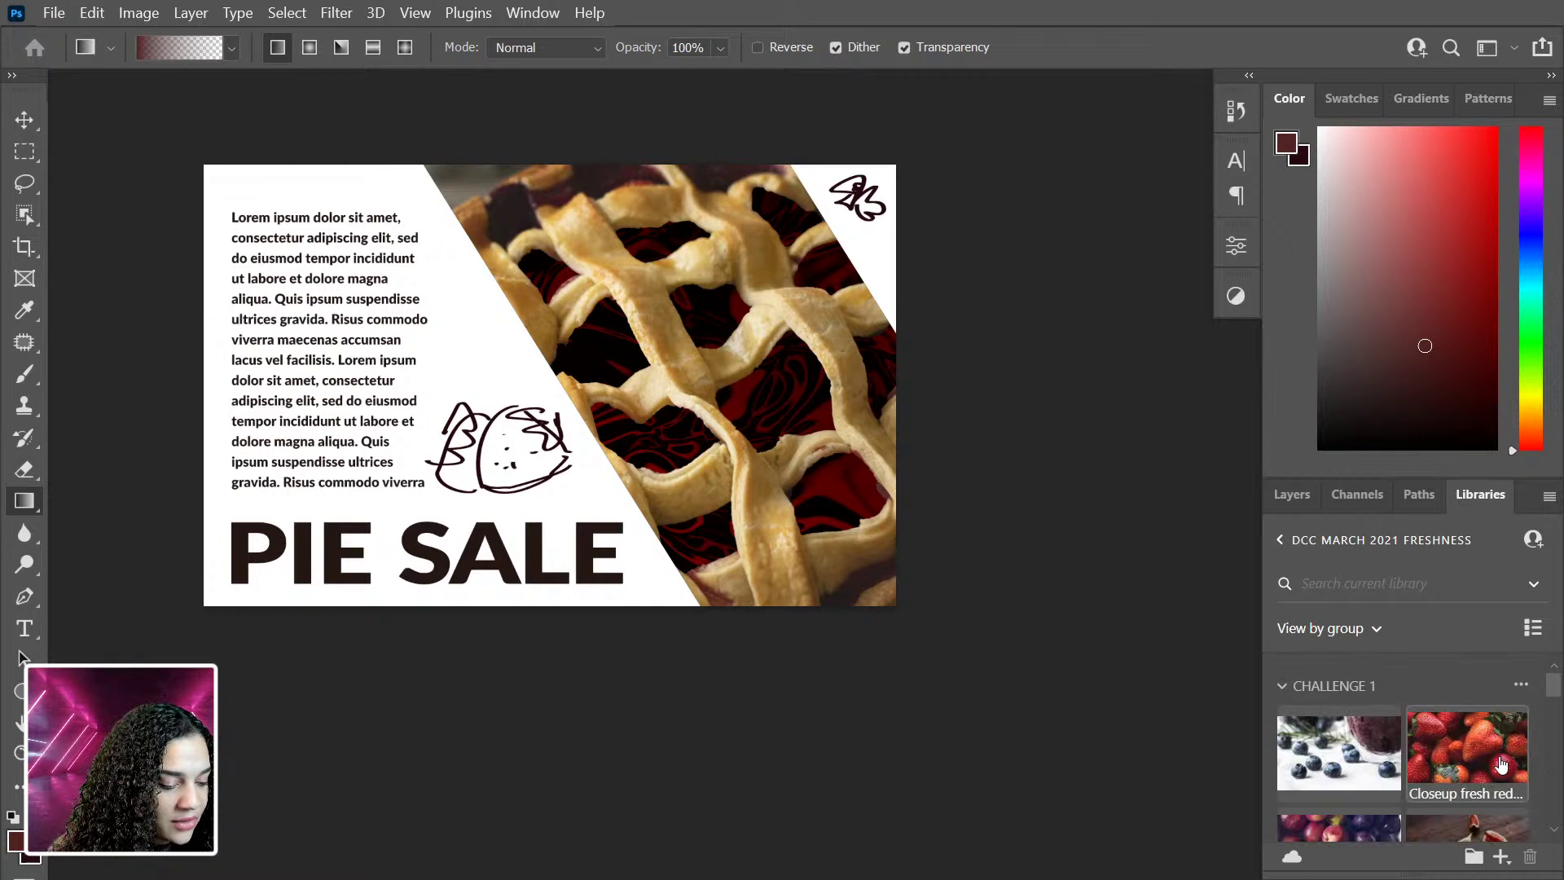
scroll(1498, 754, down, 2)
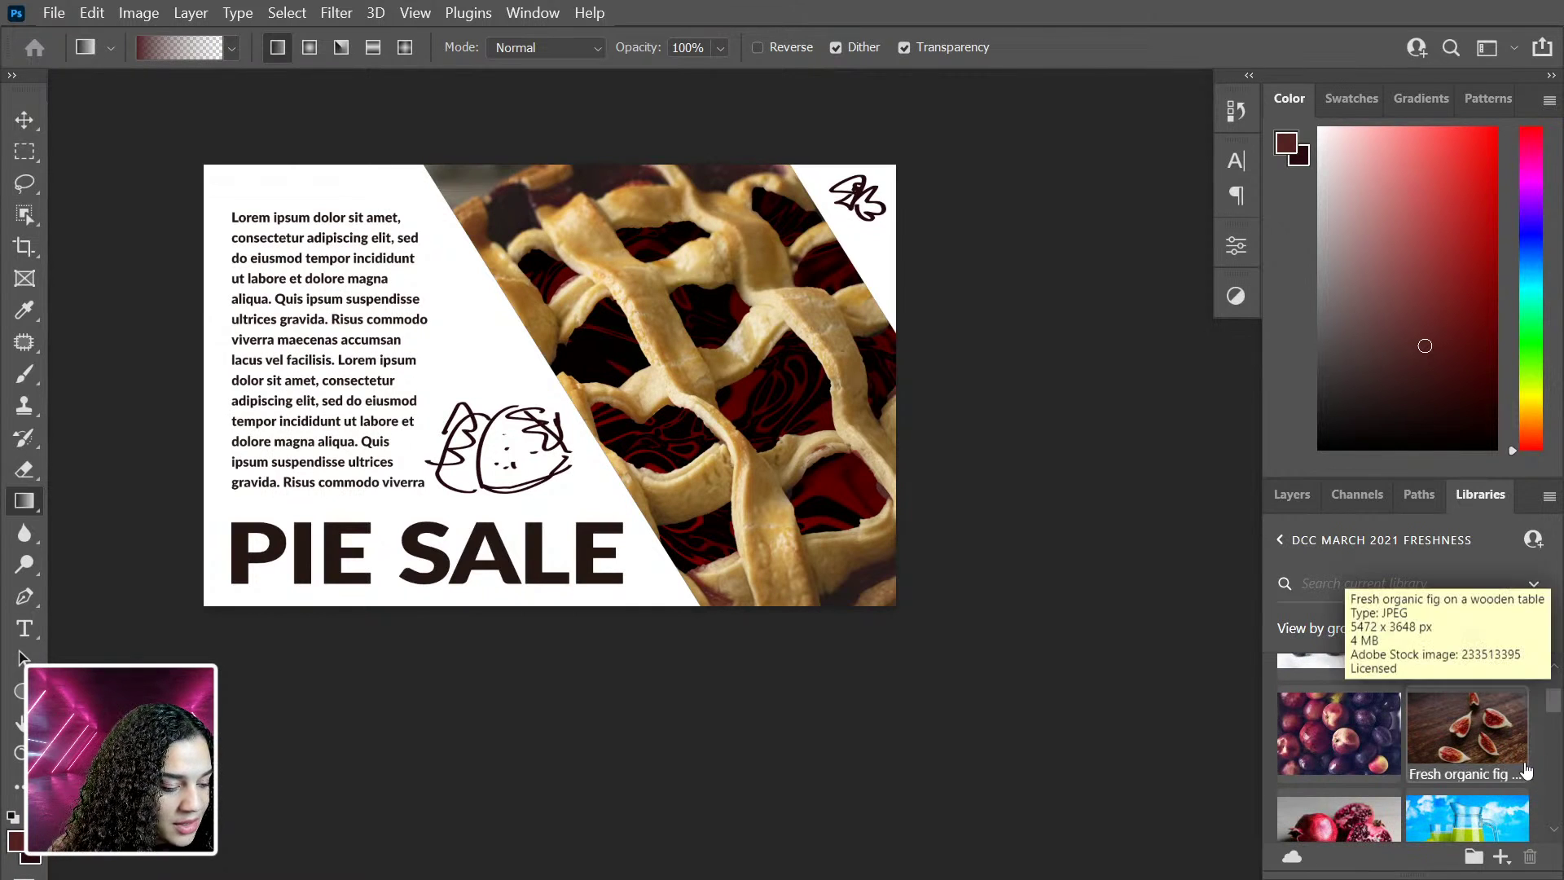
scroll(1522, 769, up, 1)
scroll(1515, 766, up, 3)
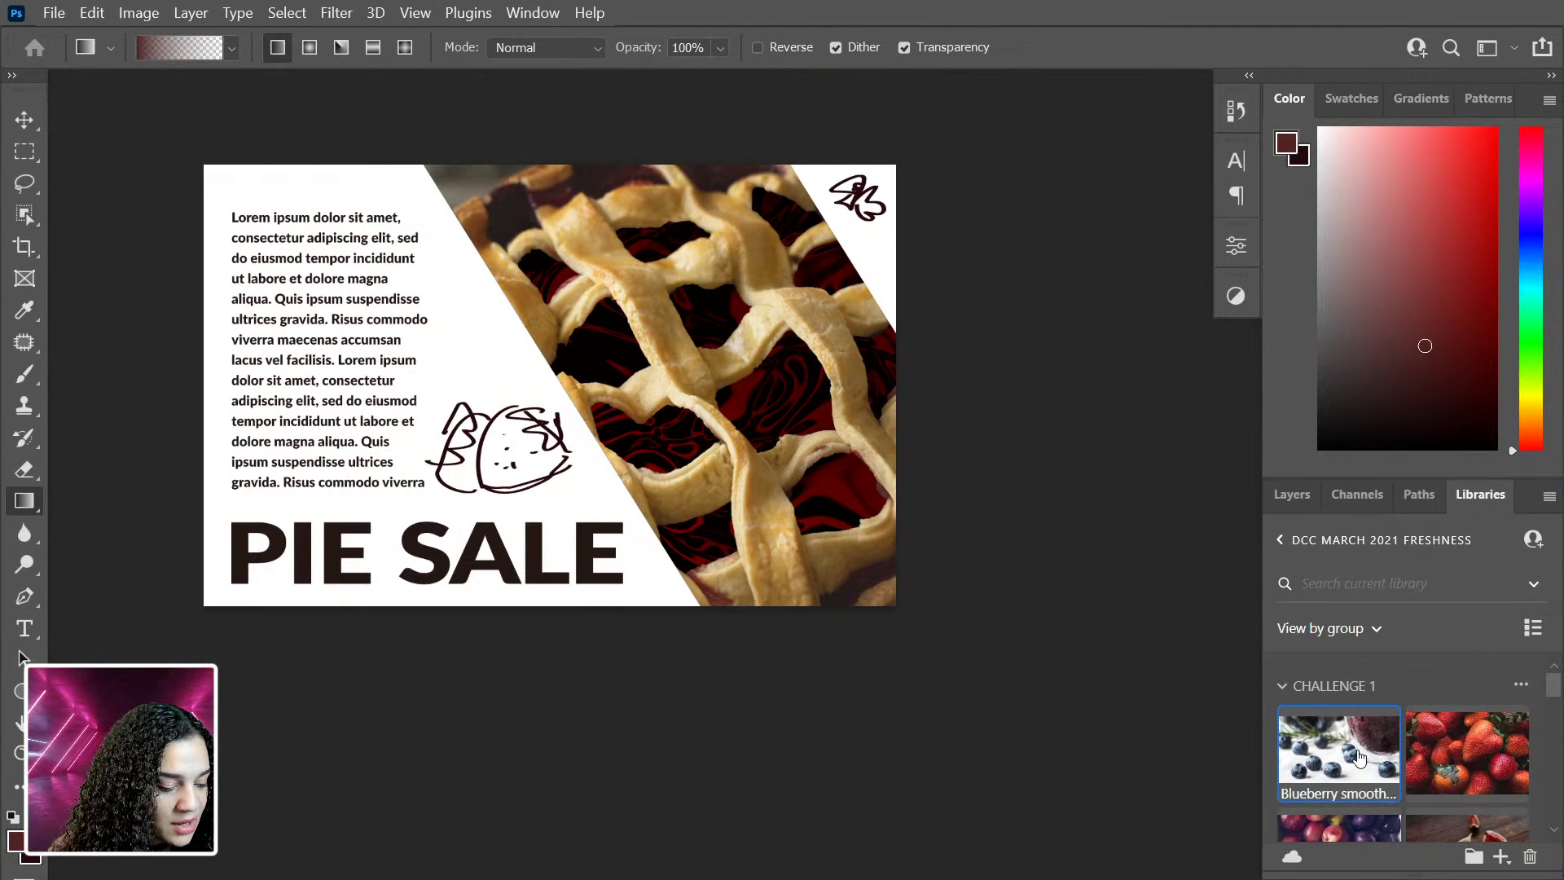
double_click(1359, 758)
click(1290, 692)
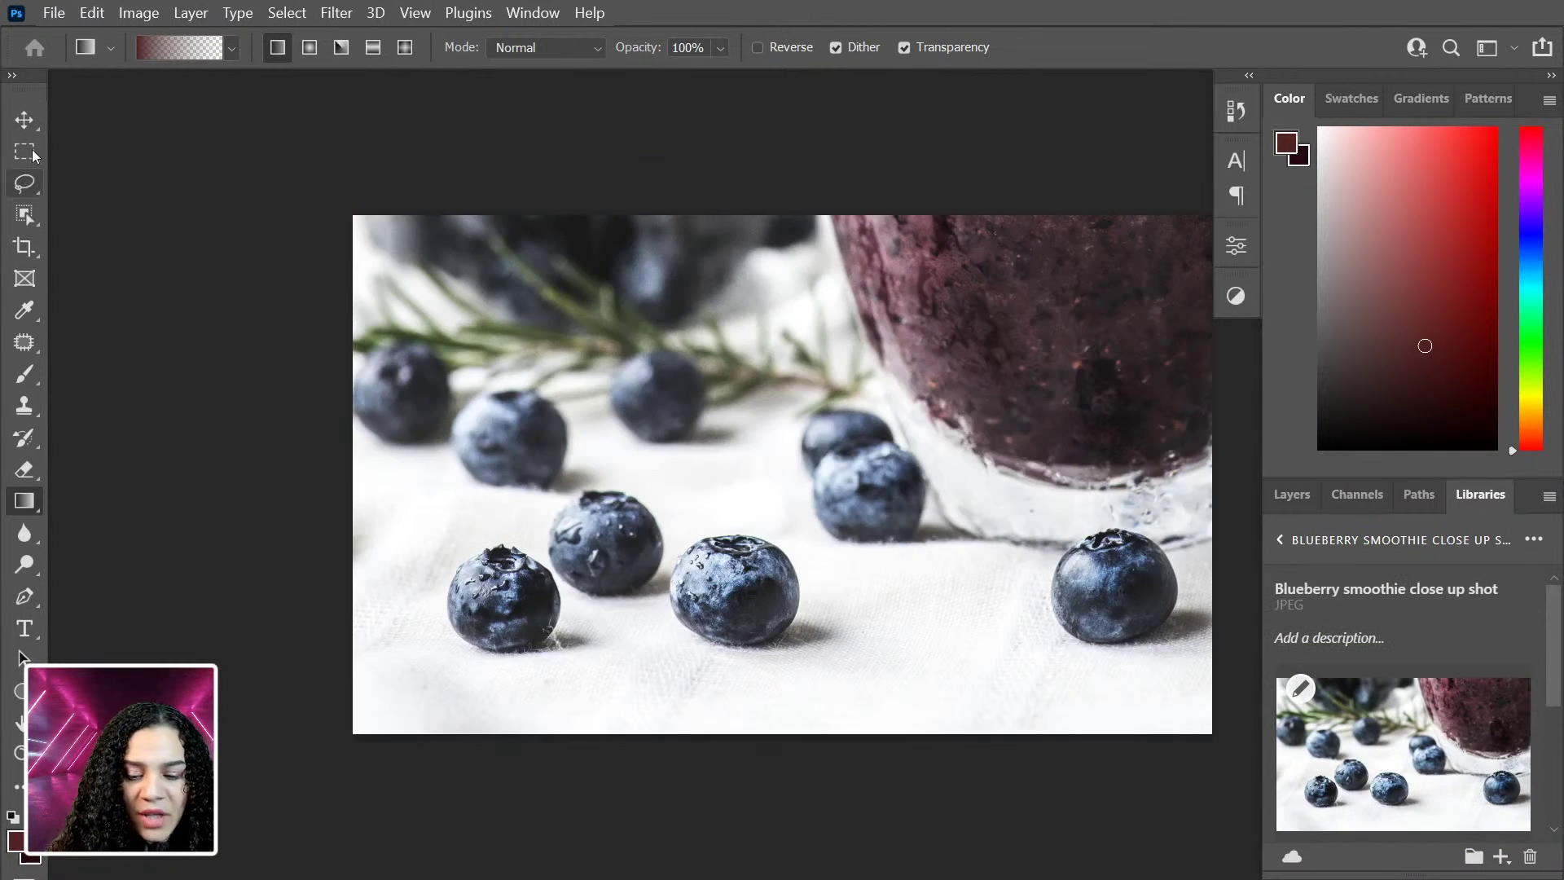
key(m)
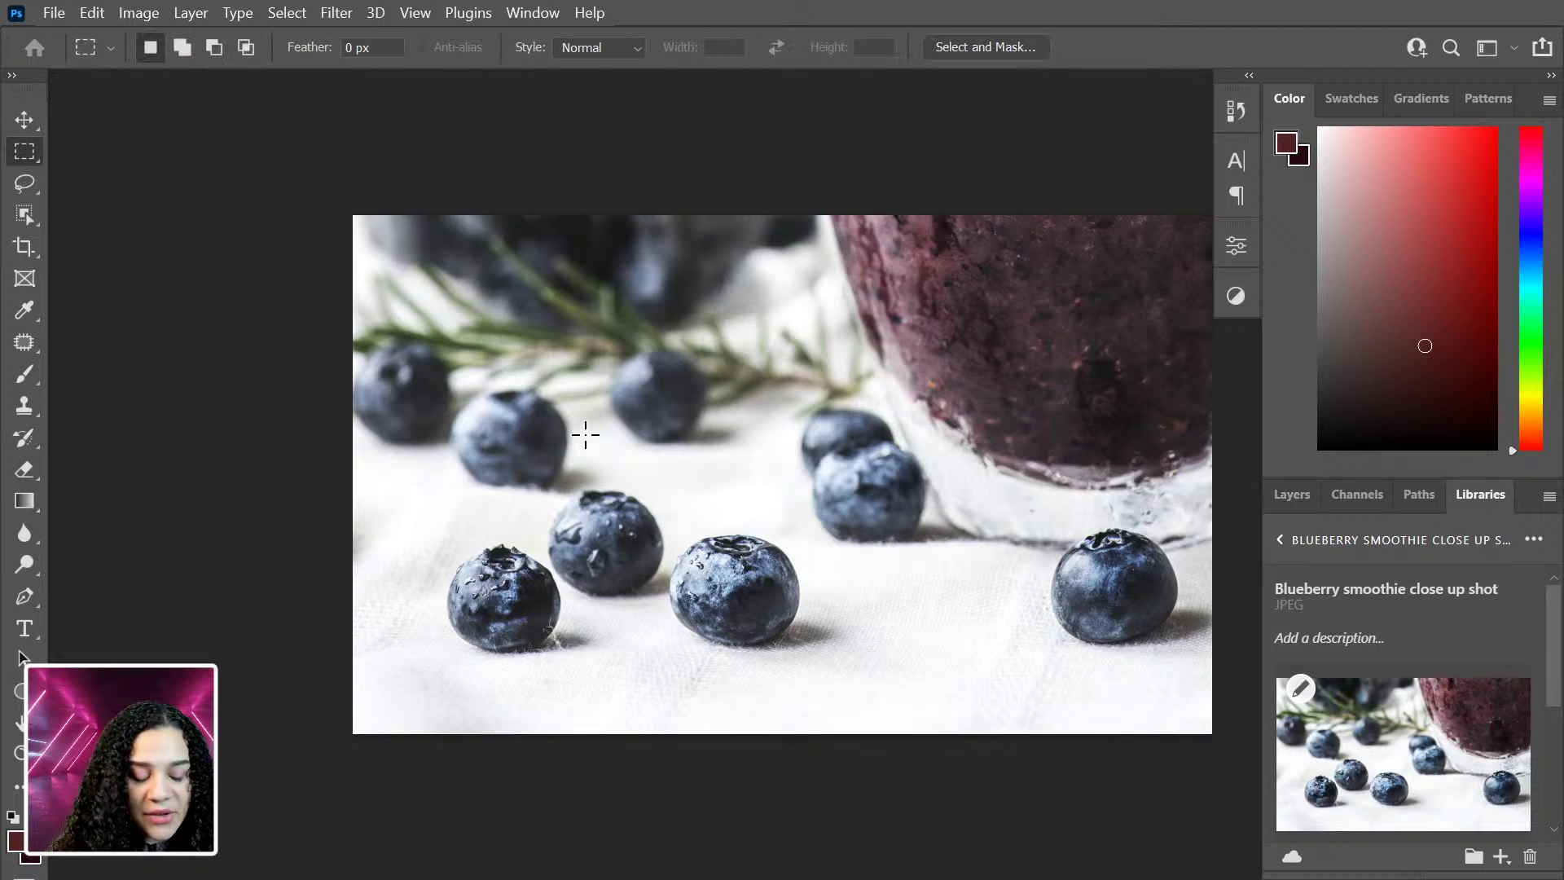
drag(669, 526, 802, 636)
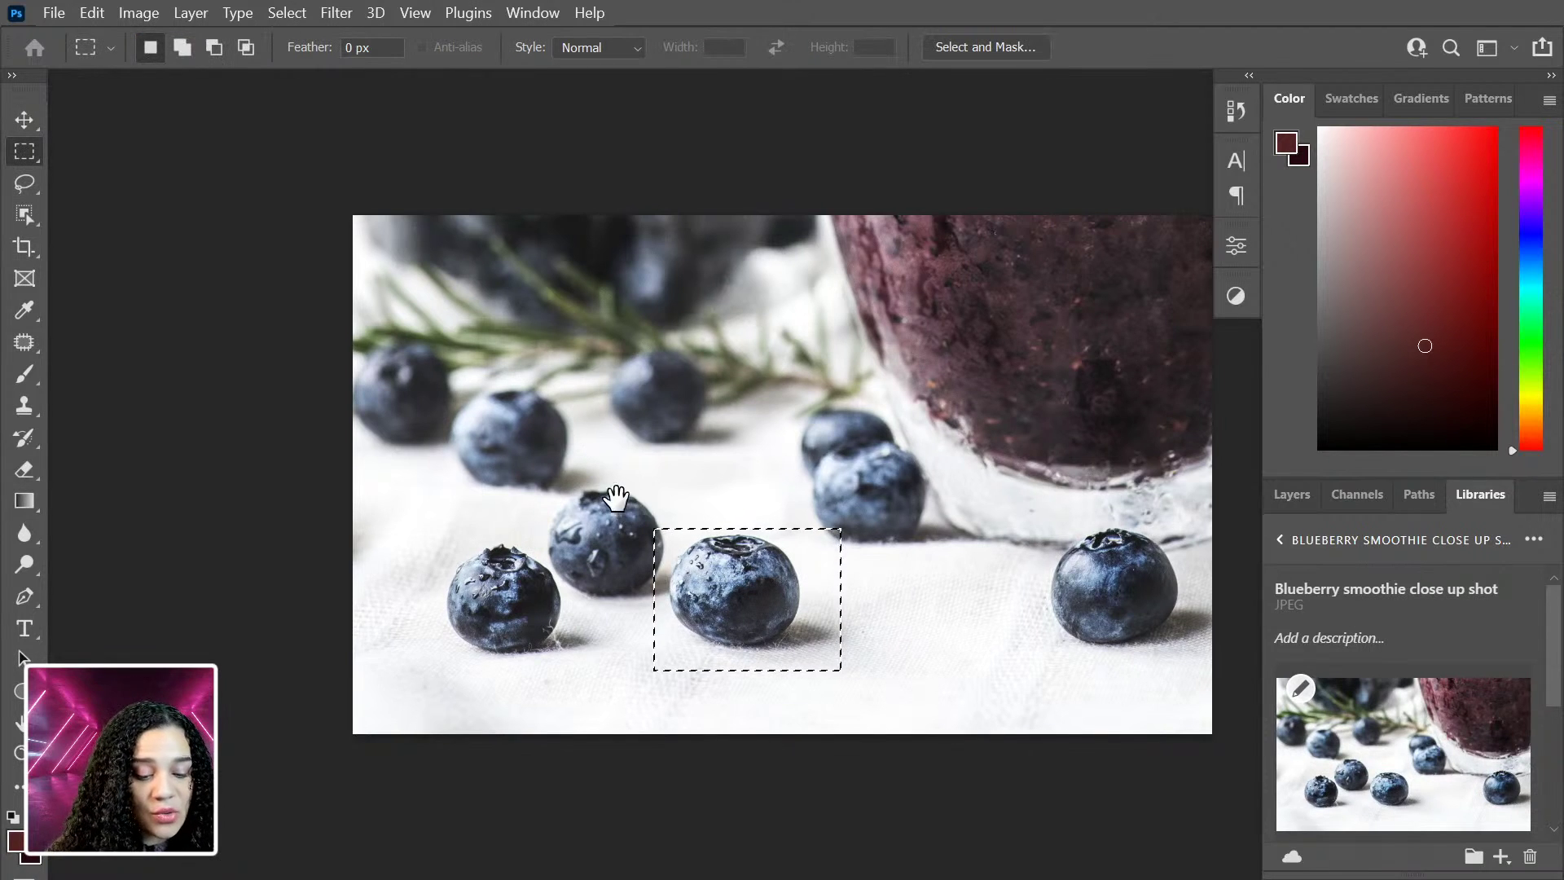
drag(607, 483, 655, 544)
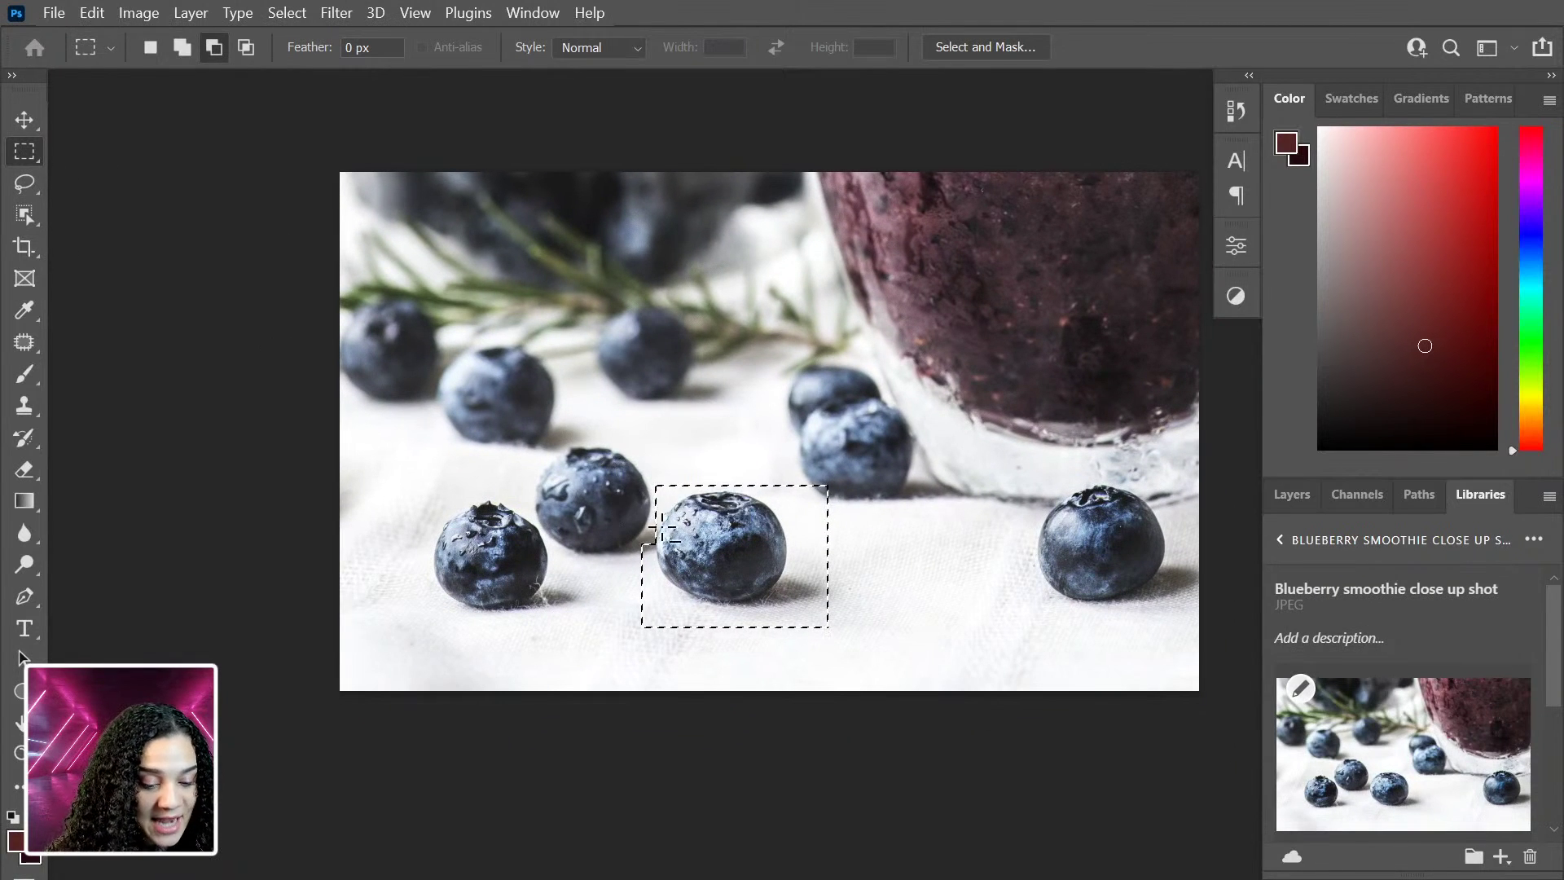
drag(875, 515, 872, 513)
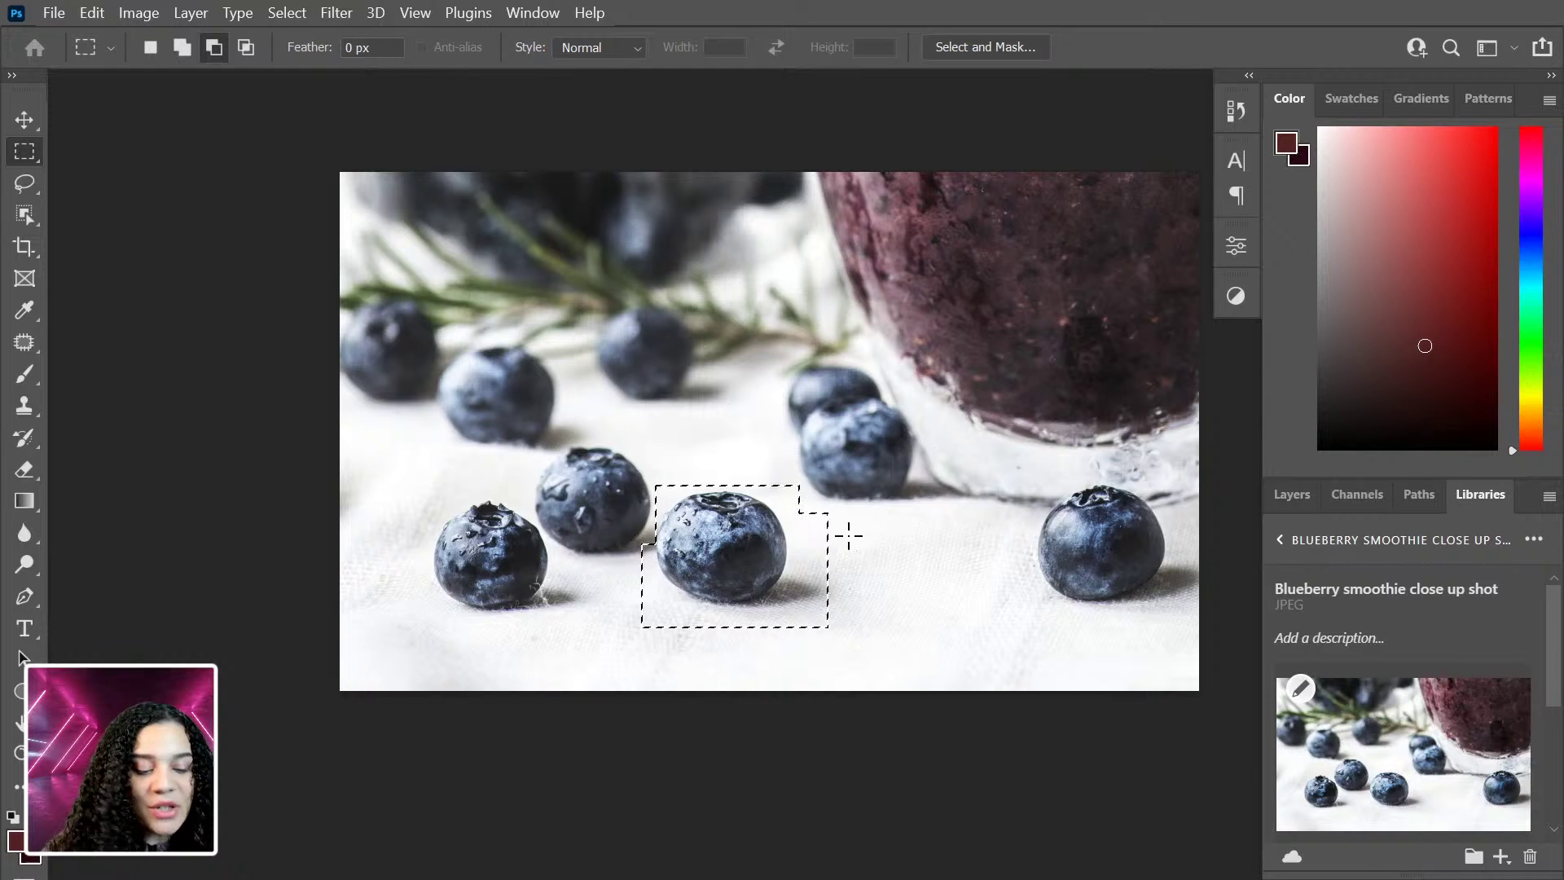
Step: Select the front middle blueberry with the Object Selection tool and copy it to a new layer
click(24, 215)
key(ctrl+z)
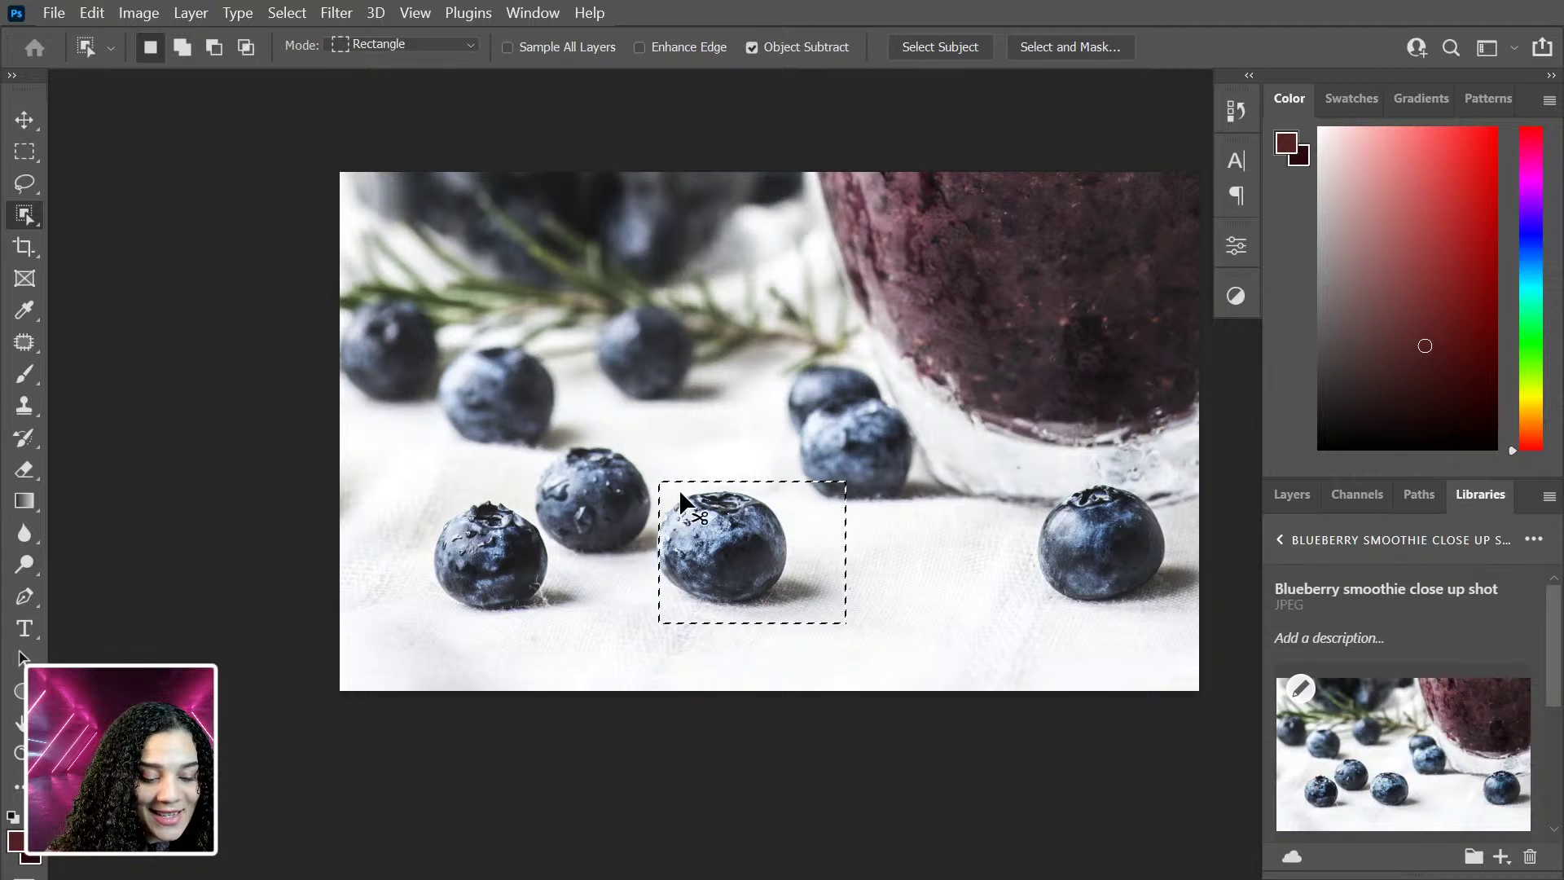
drag(648, 486, 797, 602)
key(ctrl+d)
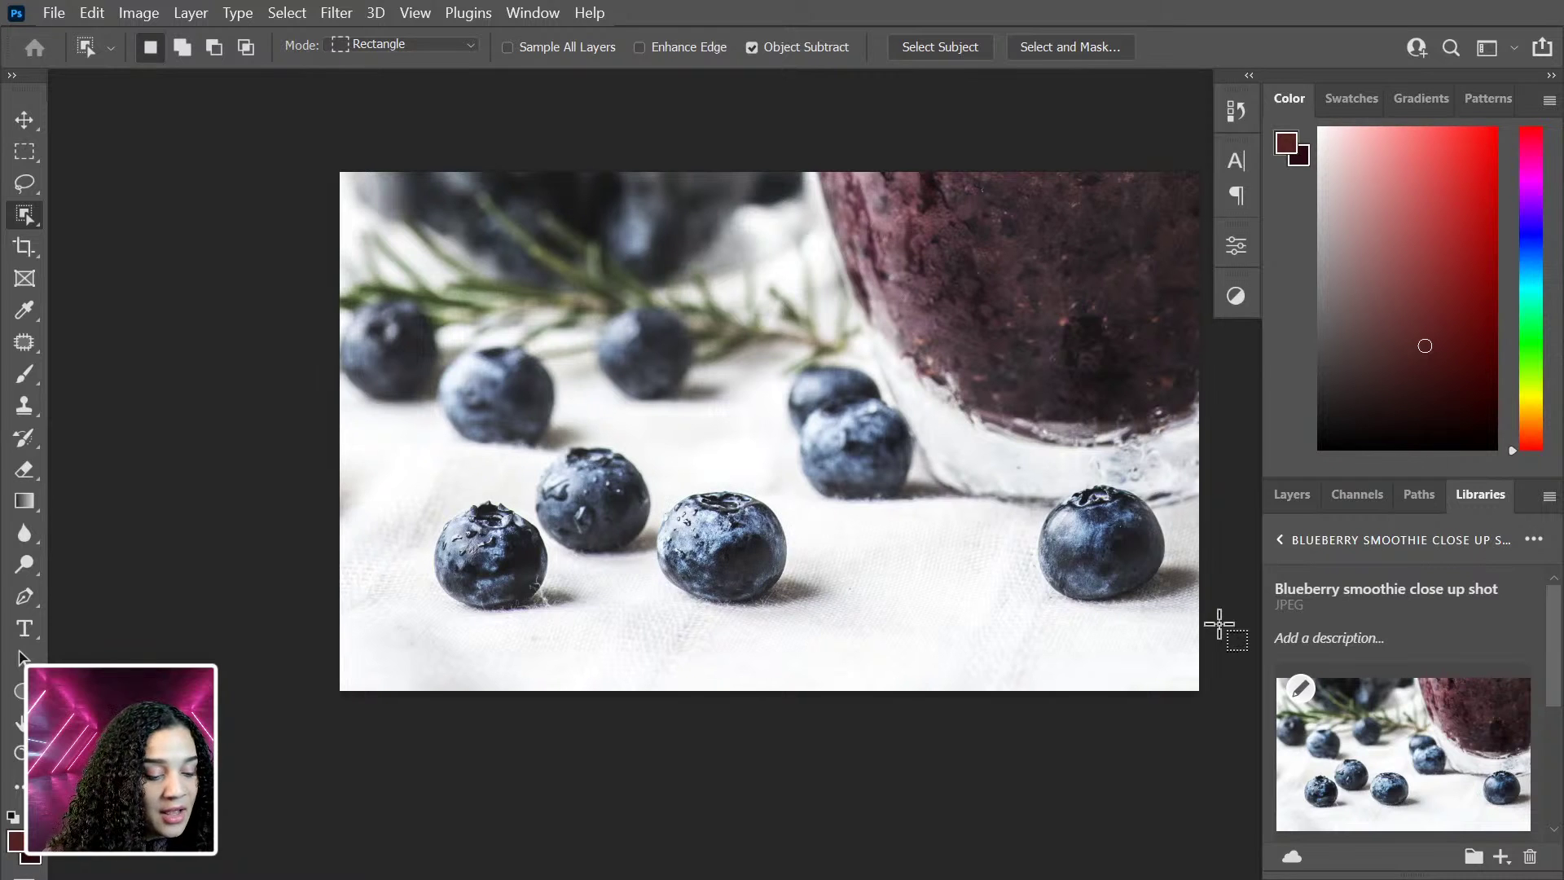
click(1288, 497)
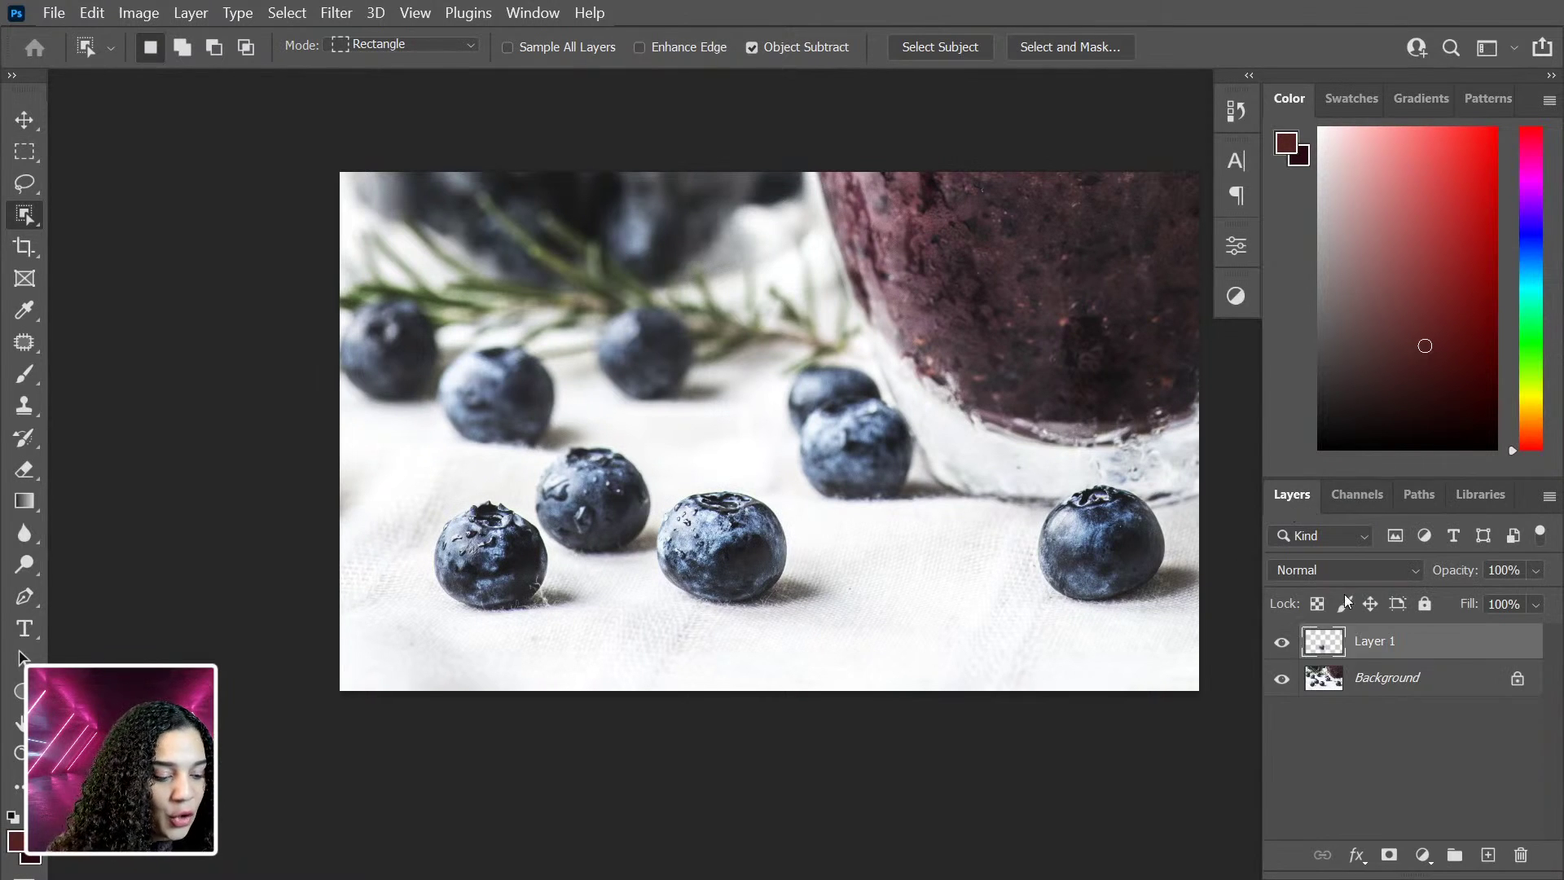
Step: Bring the blueberry layer into the pie document, stack it above Layer 0, and position it over the lattice crust
mouse_move(1410, 650)
mouse_down()
mouse_move(855, 242)
mouse_move(1435, 652)
mouse_up()
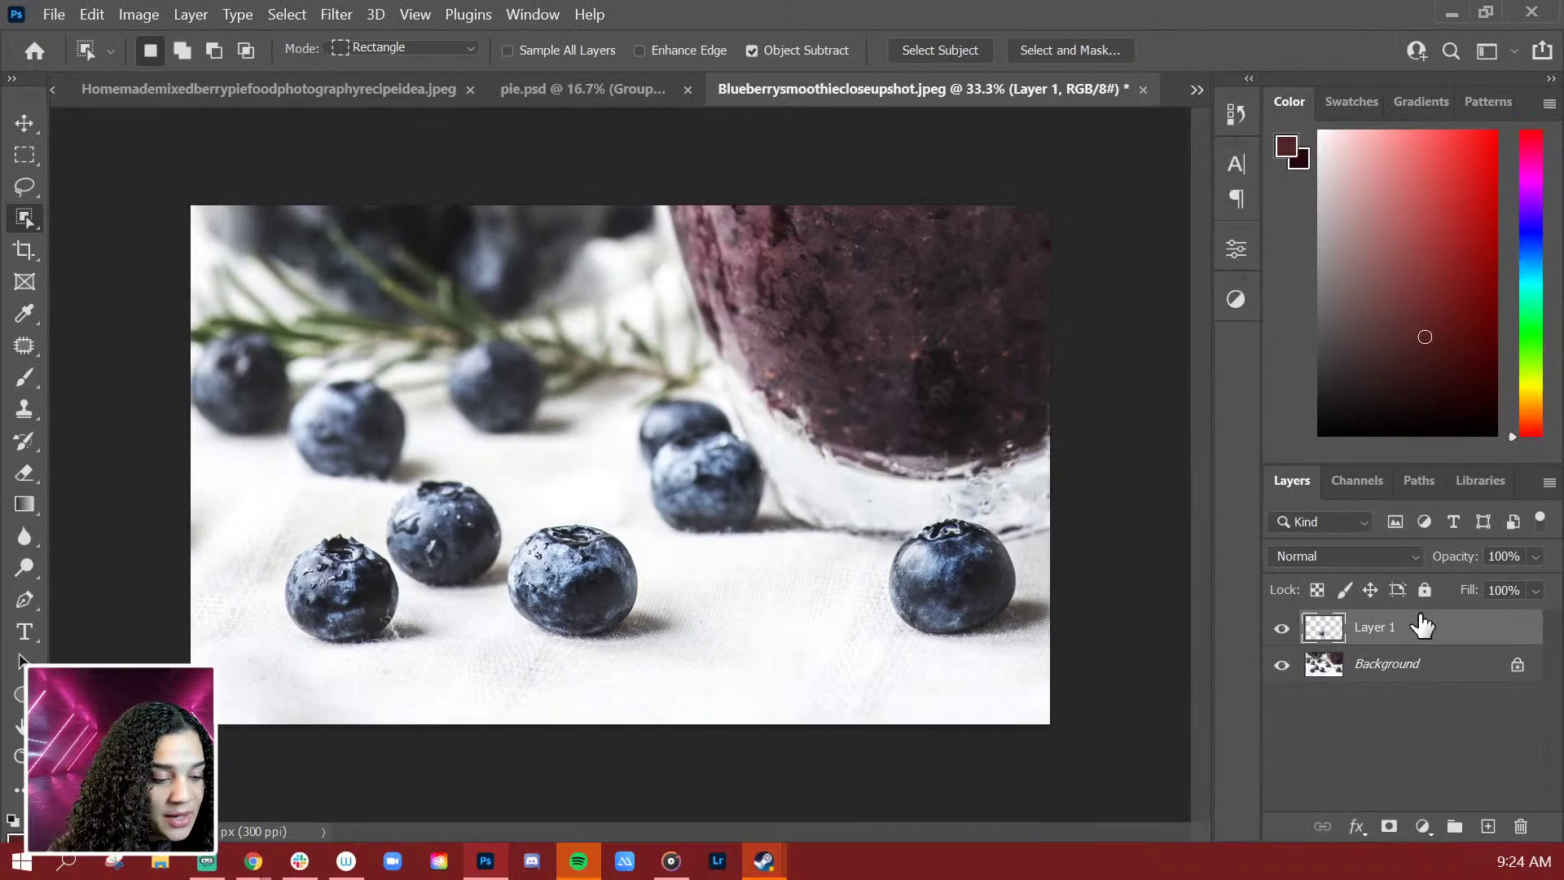
drag(1422, 626, 708, 432)
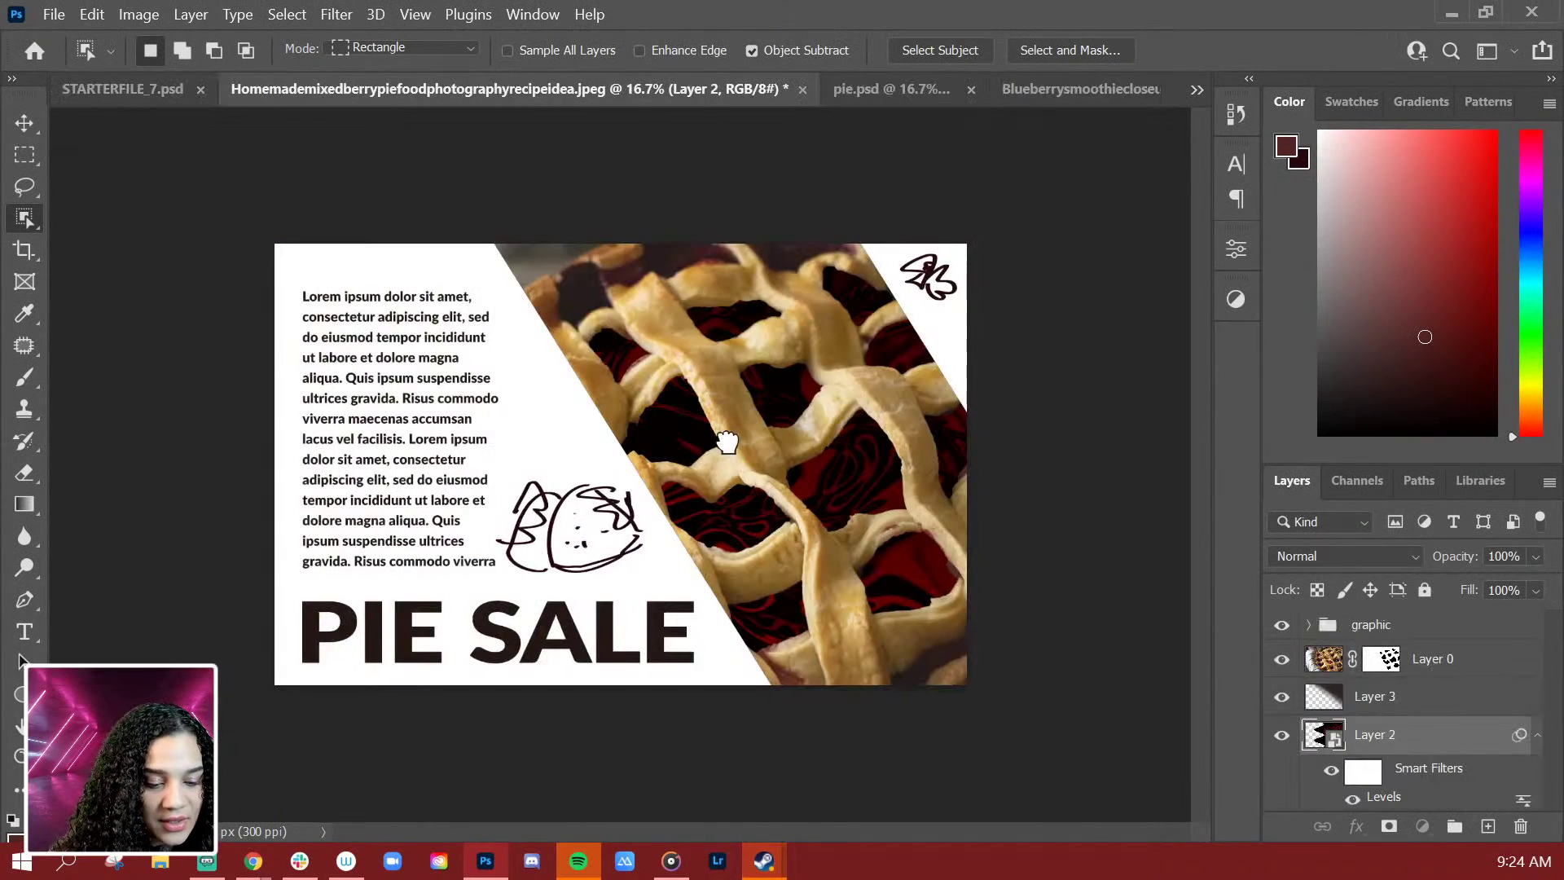
drag(1423, 758, 1414, 644)
key(ctrl+t)
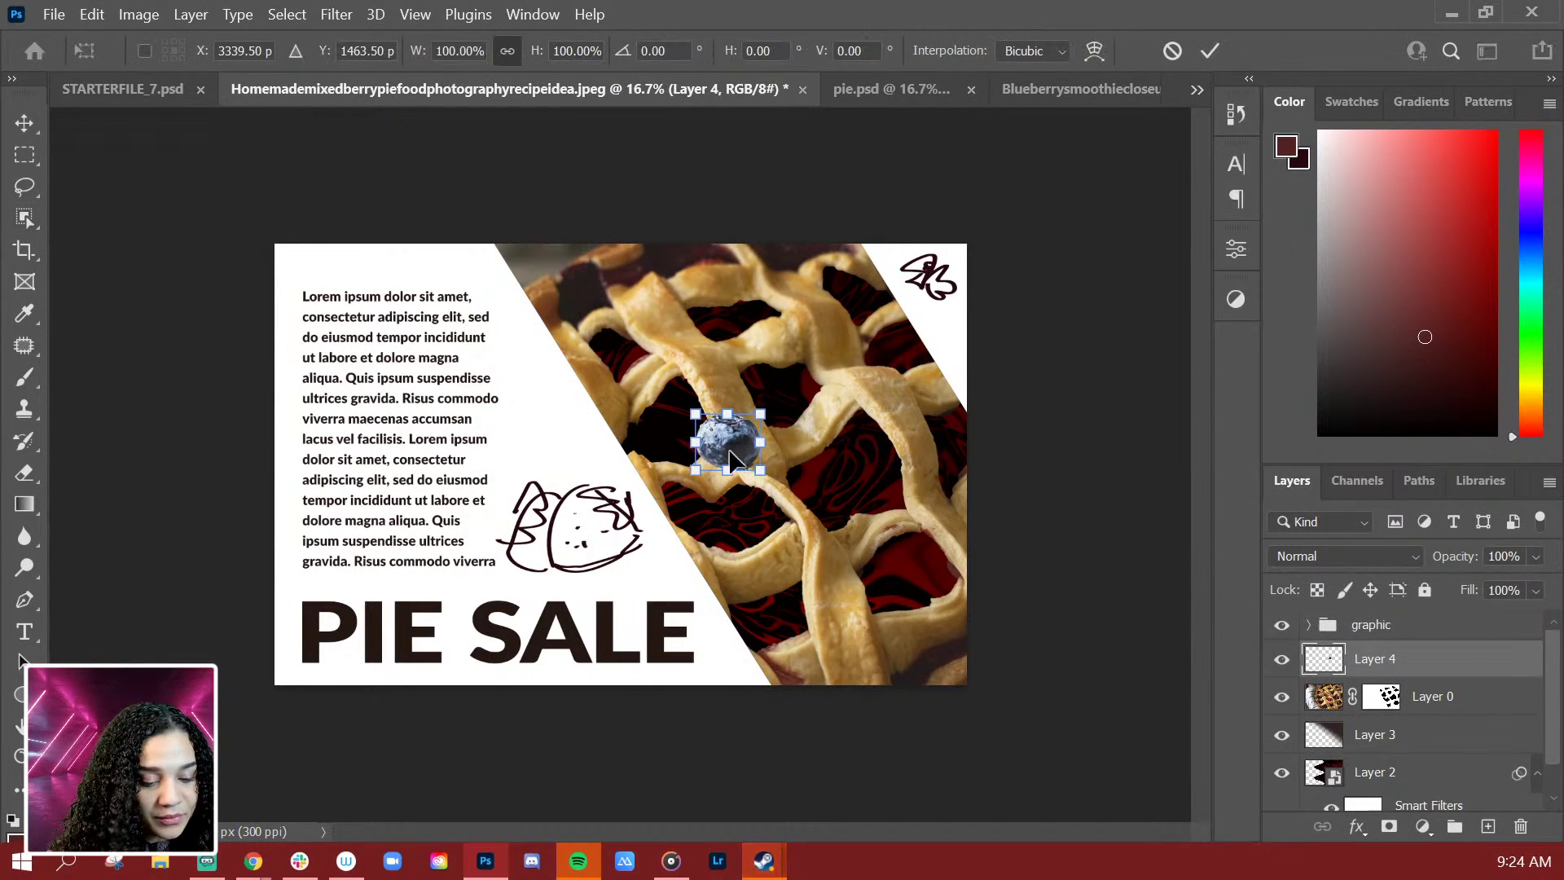
drag(727, 440, 783, 457)
key(Return)
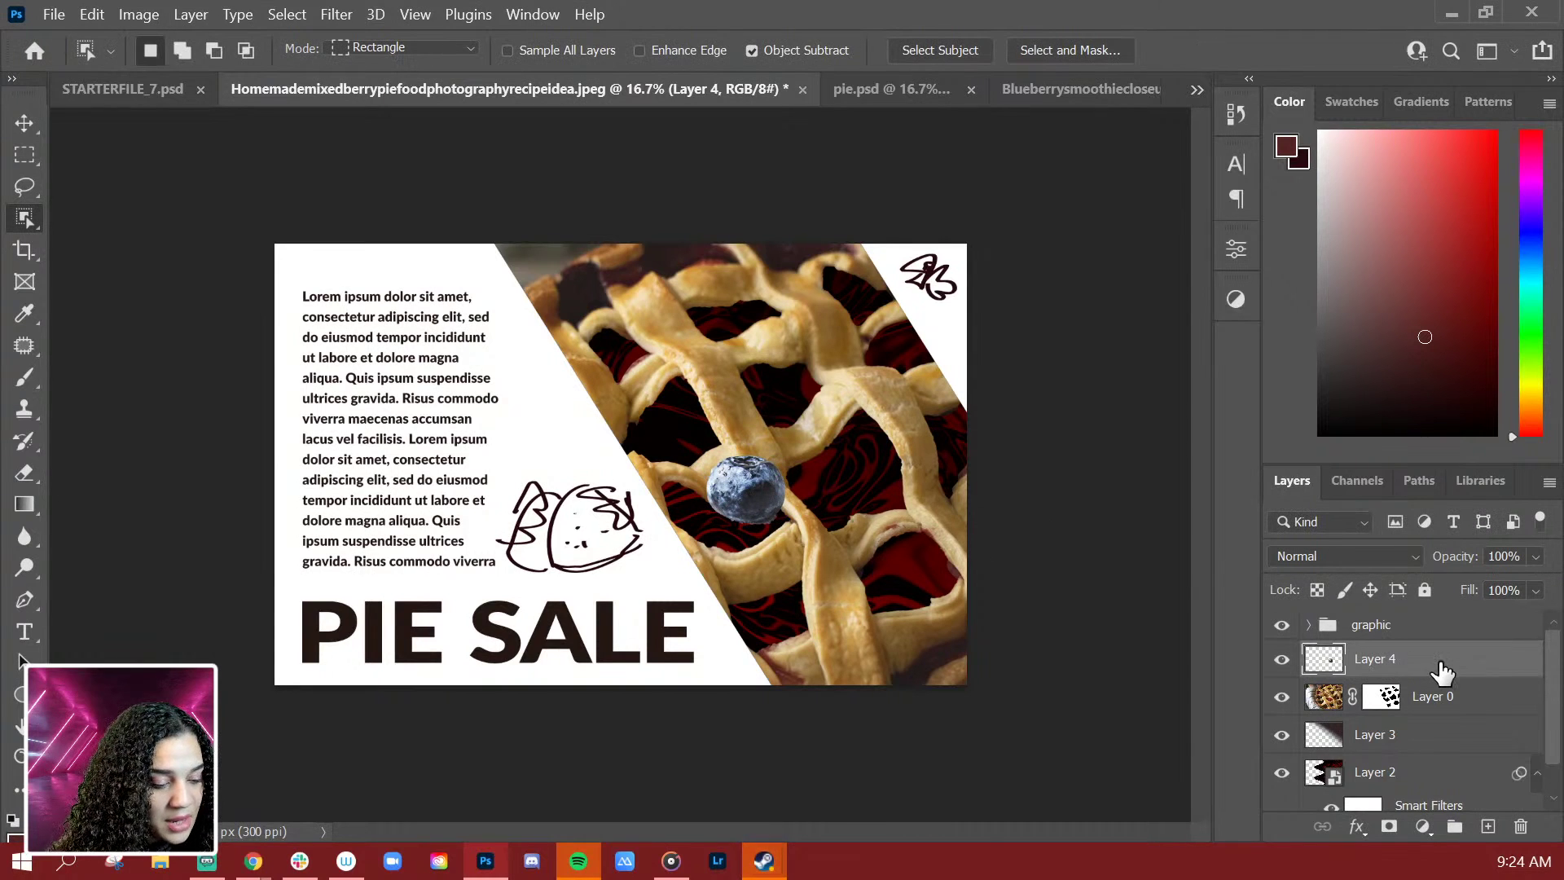
Step: Add a new layer above the blueberry, fill it with dark red sampled from the pie filling, and clip it to the blueberry
key(ctrl+shift+n)
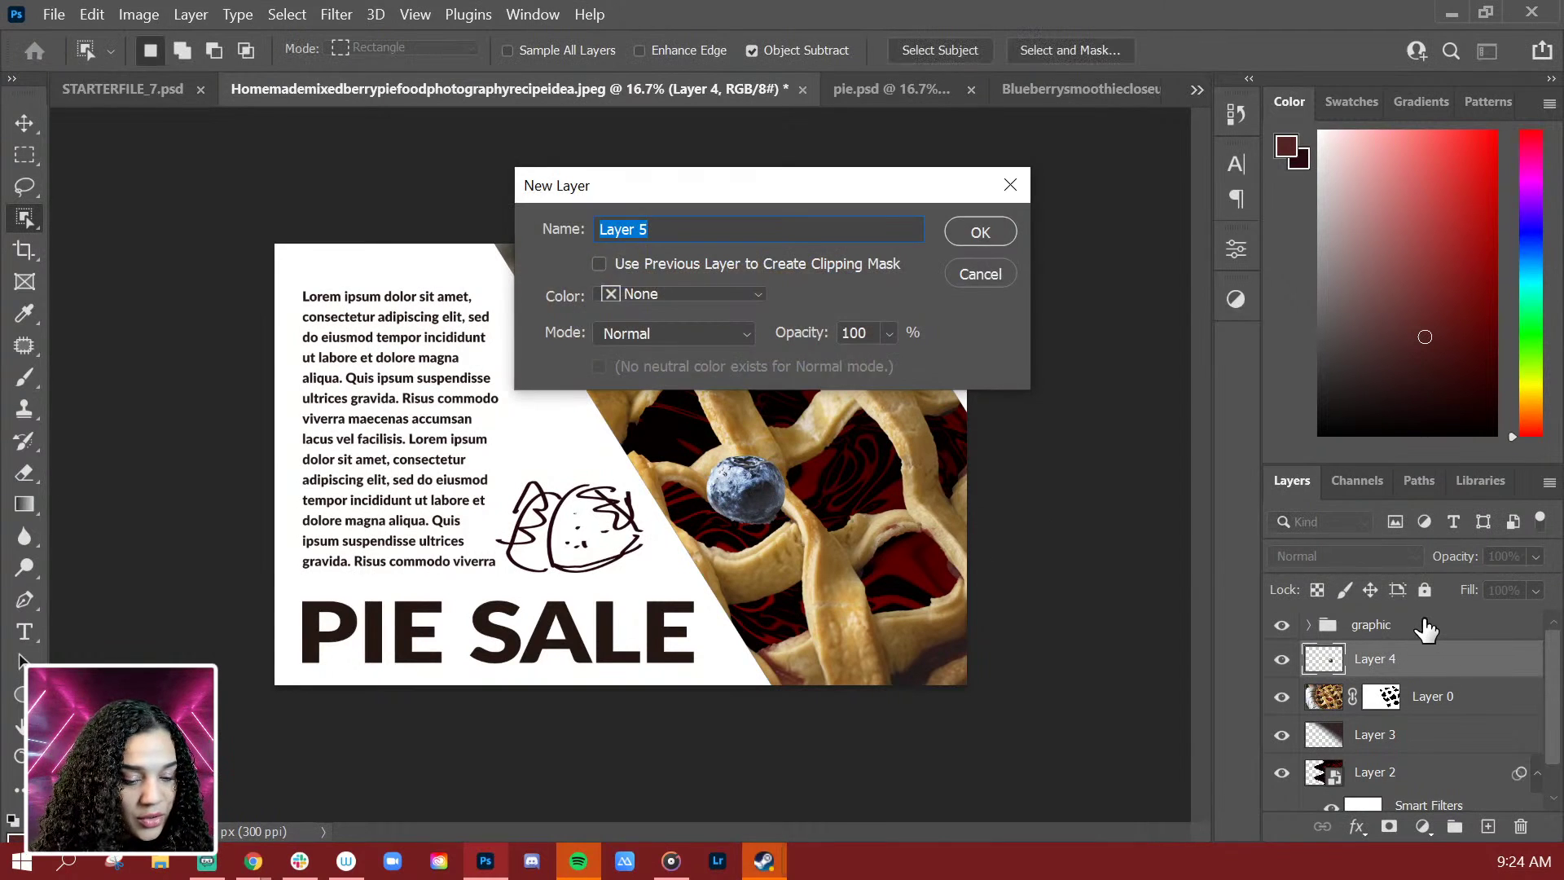
key(Return)
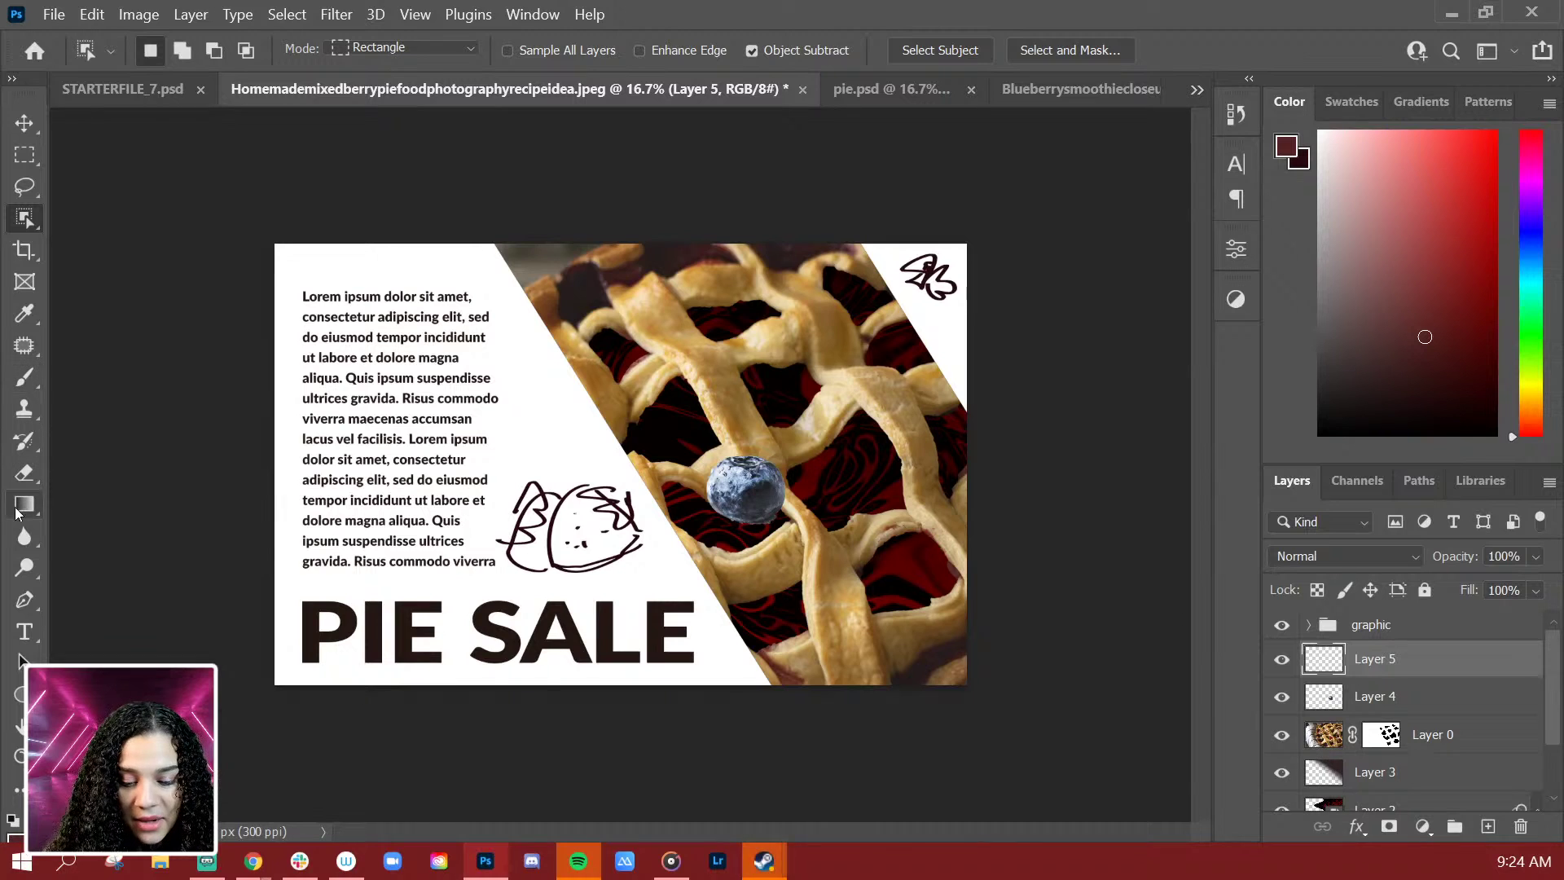
drag(25, 503, 110, 525)
alt+click(815, 465)
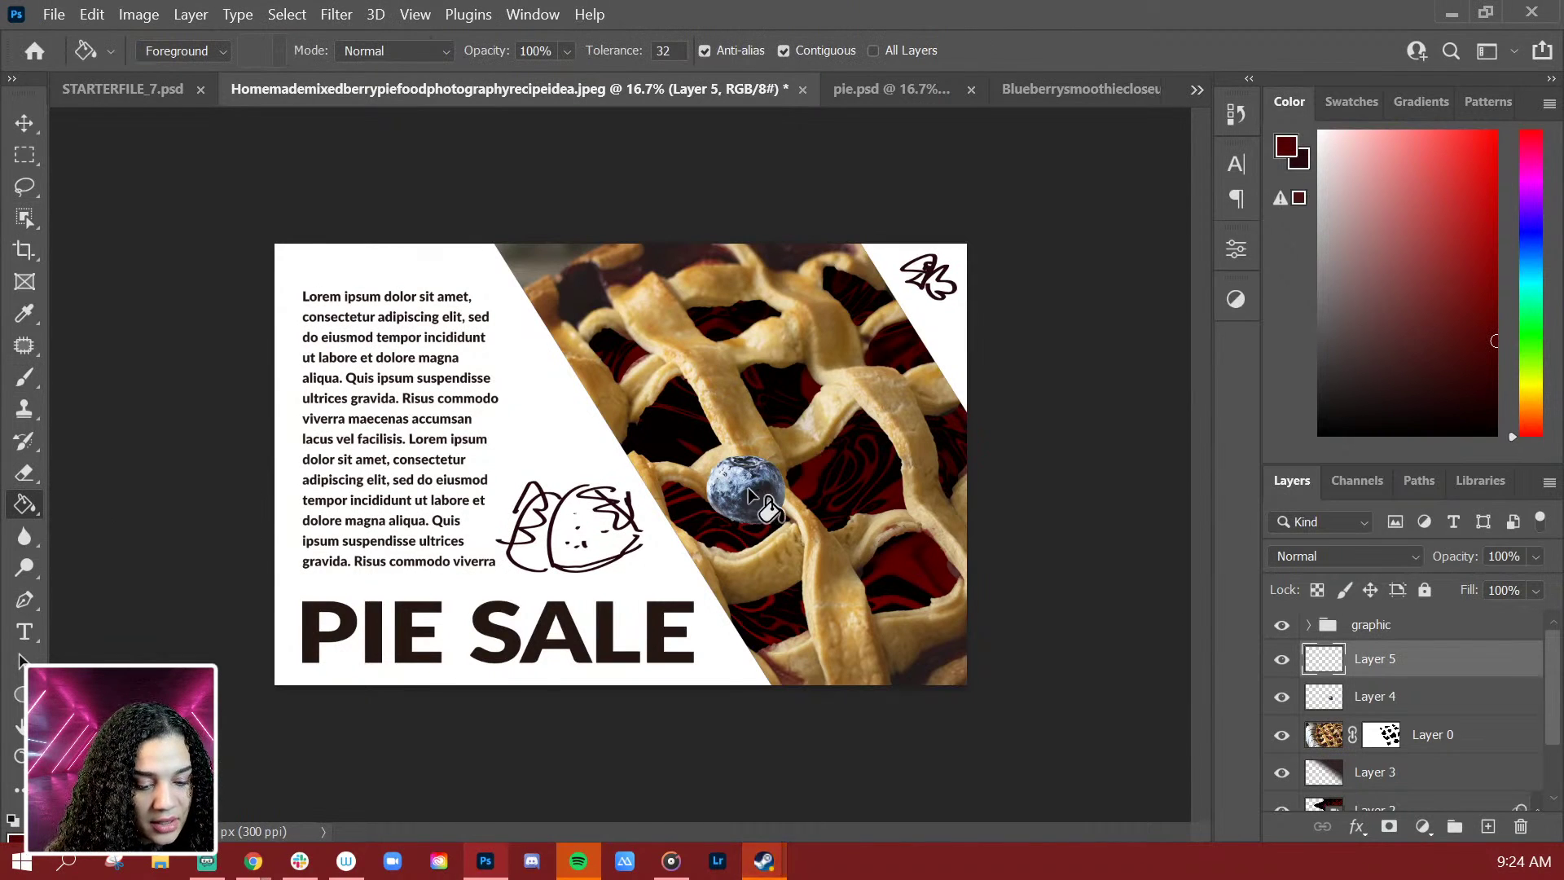
click(769, 509)
right_click(1479, 661)
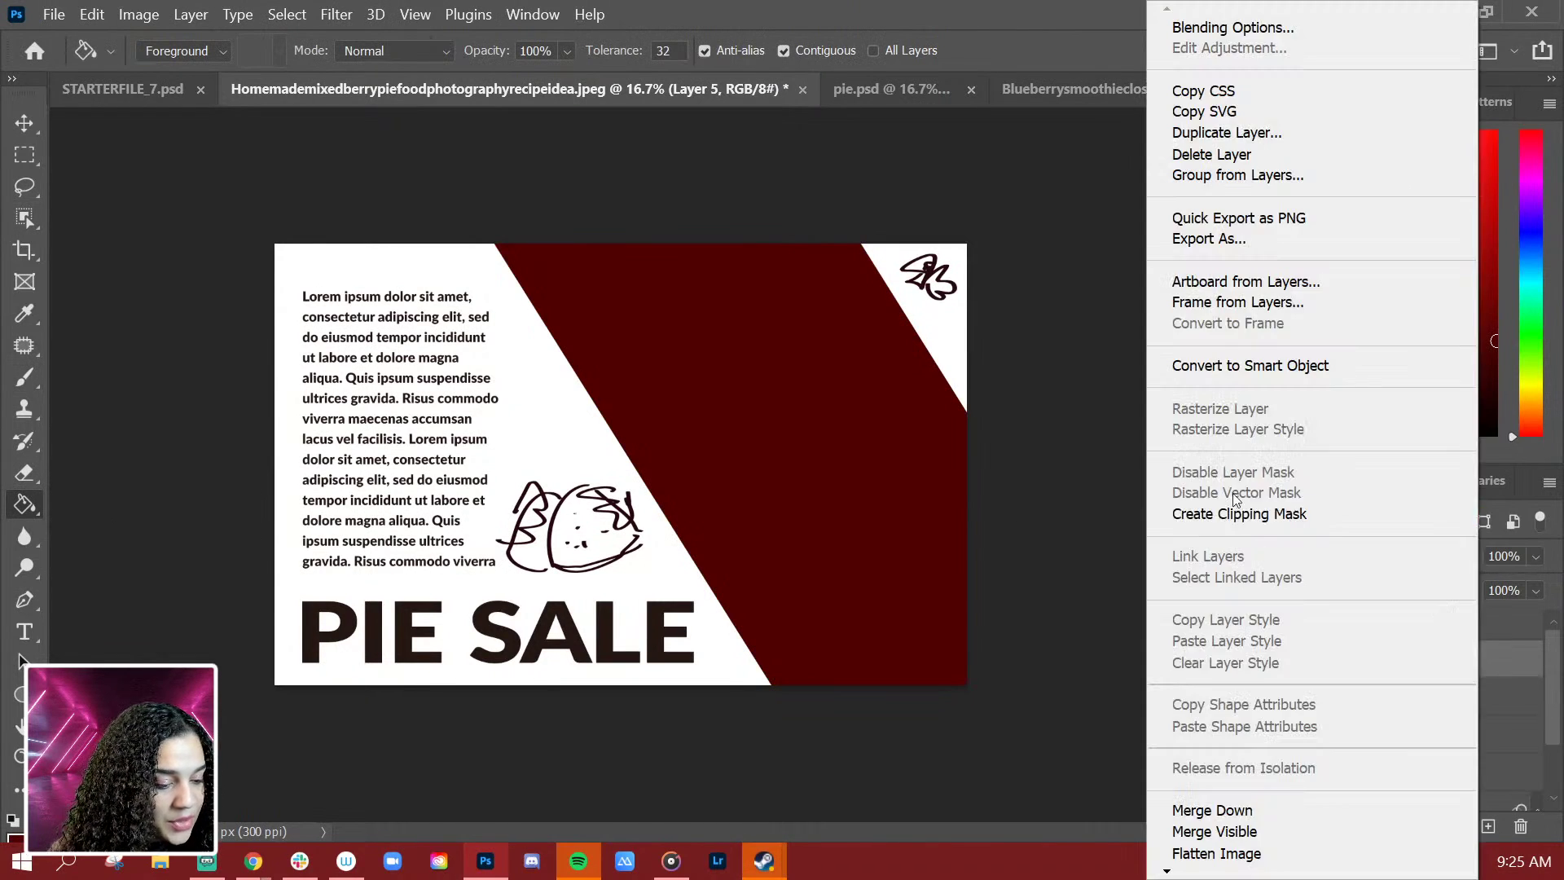
click(1246, 513)
Step: Try out blend modes on the clipped dark red layer and set it to Soft Light
click(1337, 562)
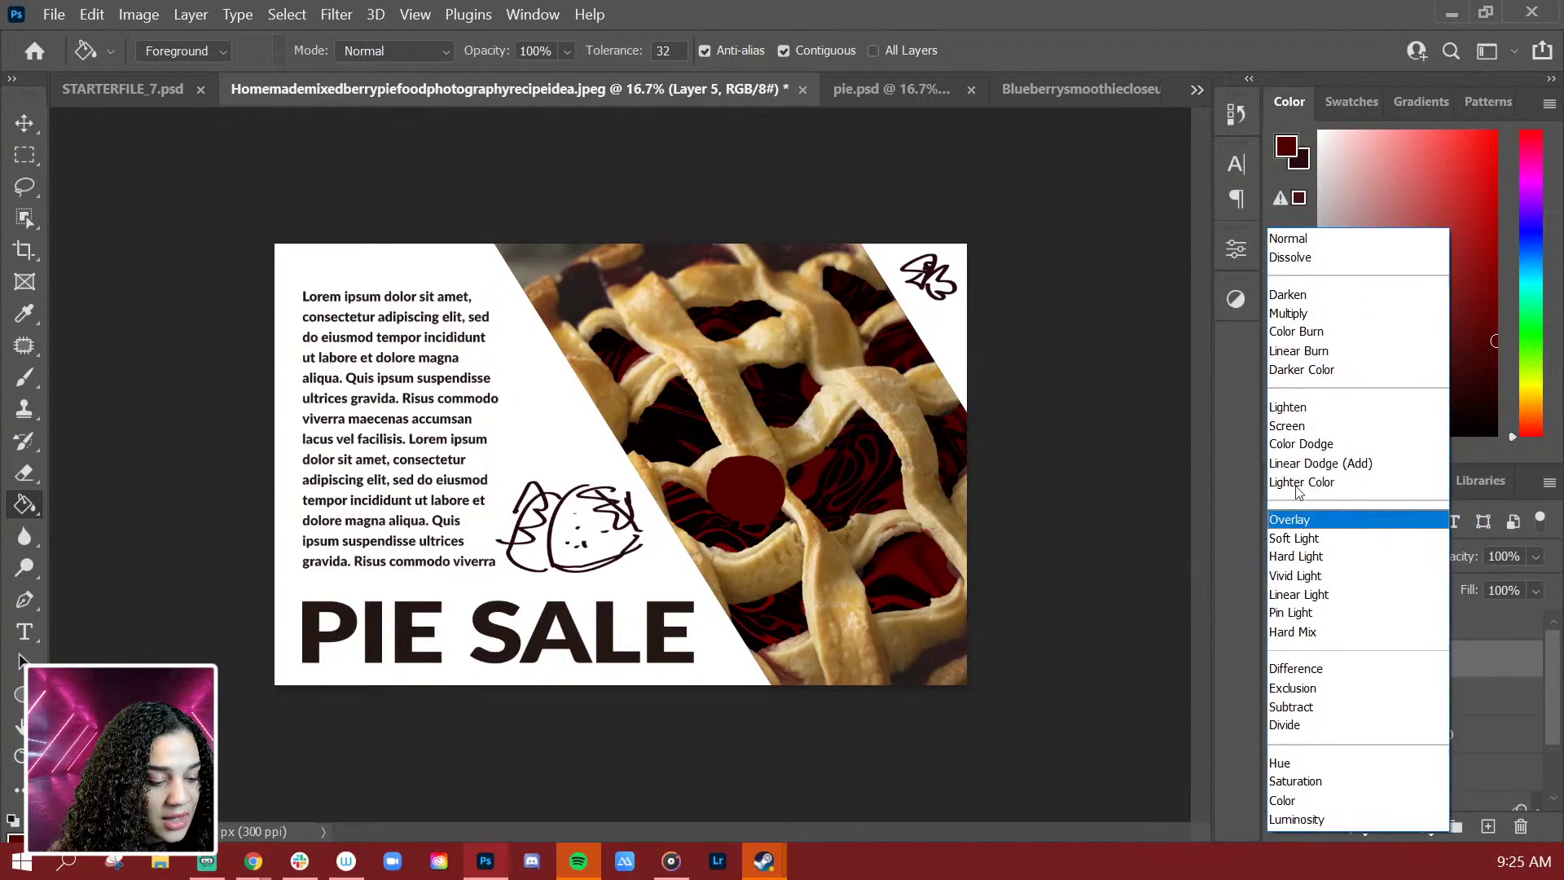
click(1317, 401)
key(Down)
key(Down)
key(Down)
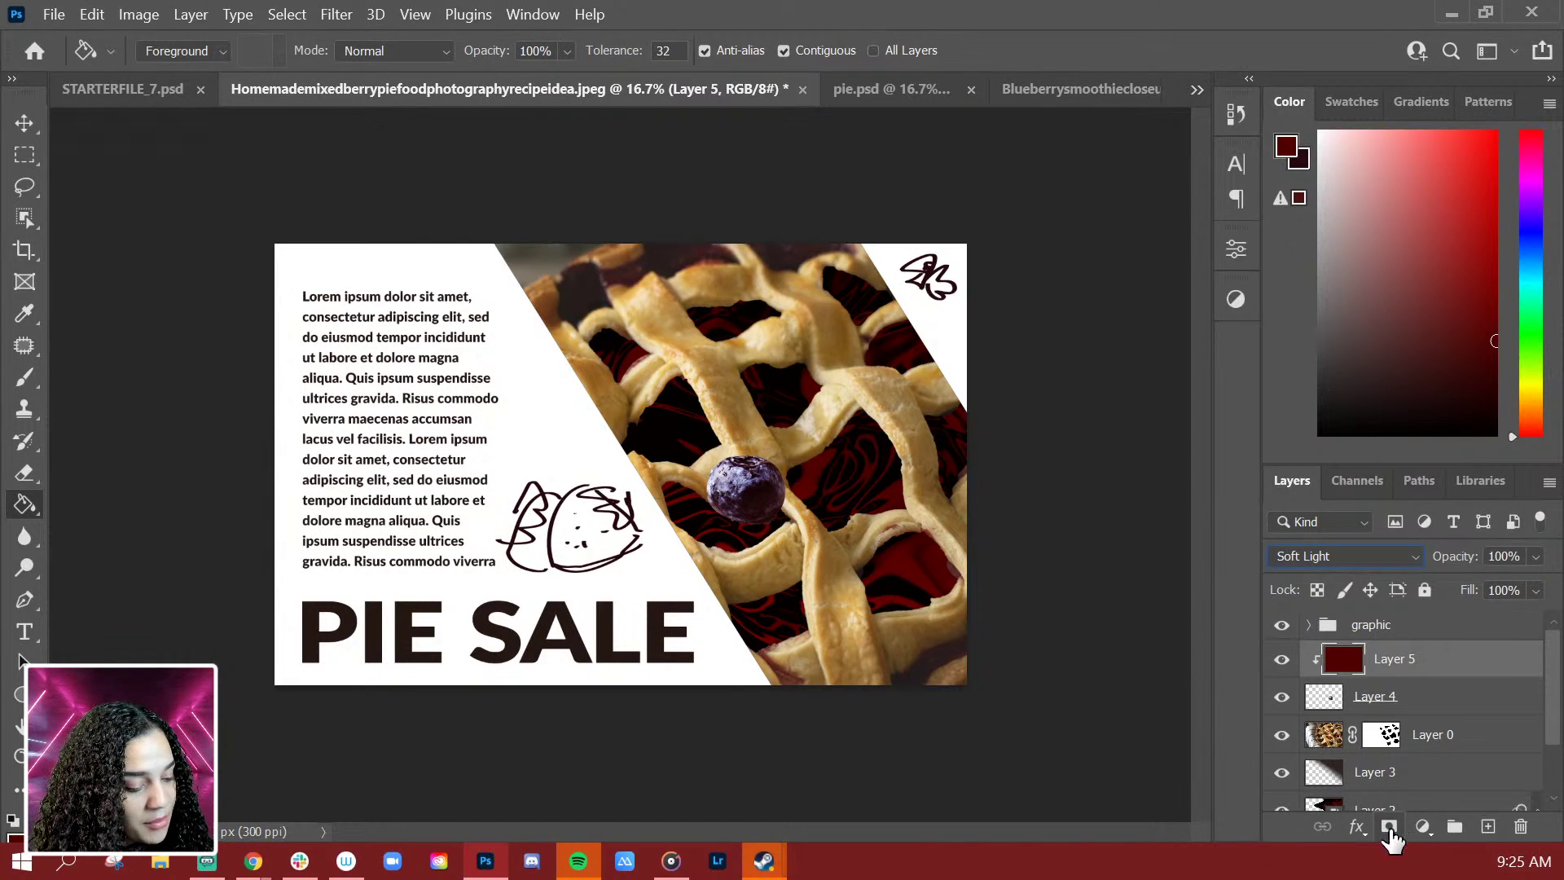
Step: Add a mask to Layer 5 and paint black over the blueberry's centre with a 400 px Soft Round brush
click(1389, 825)
key(b)
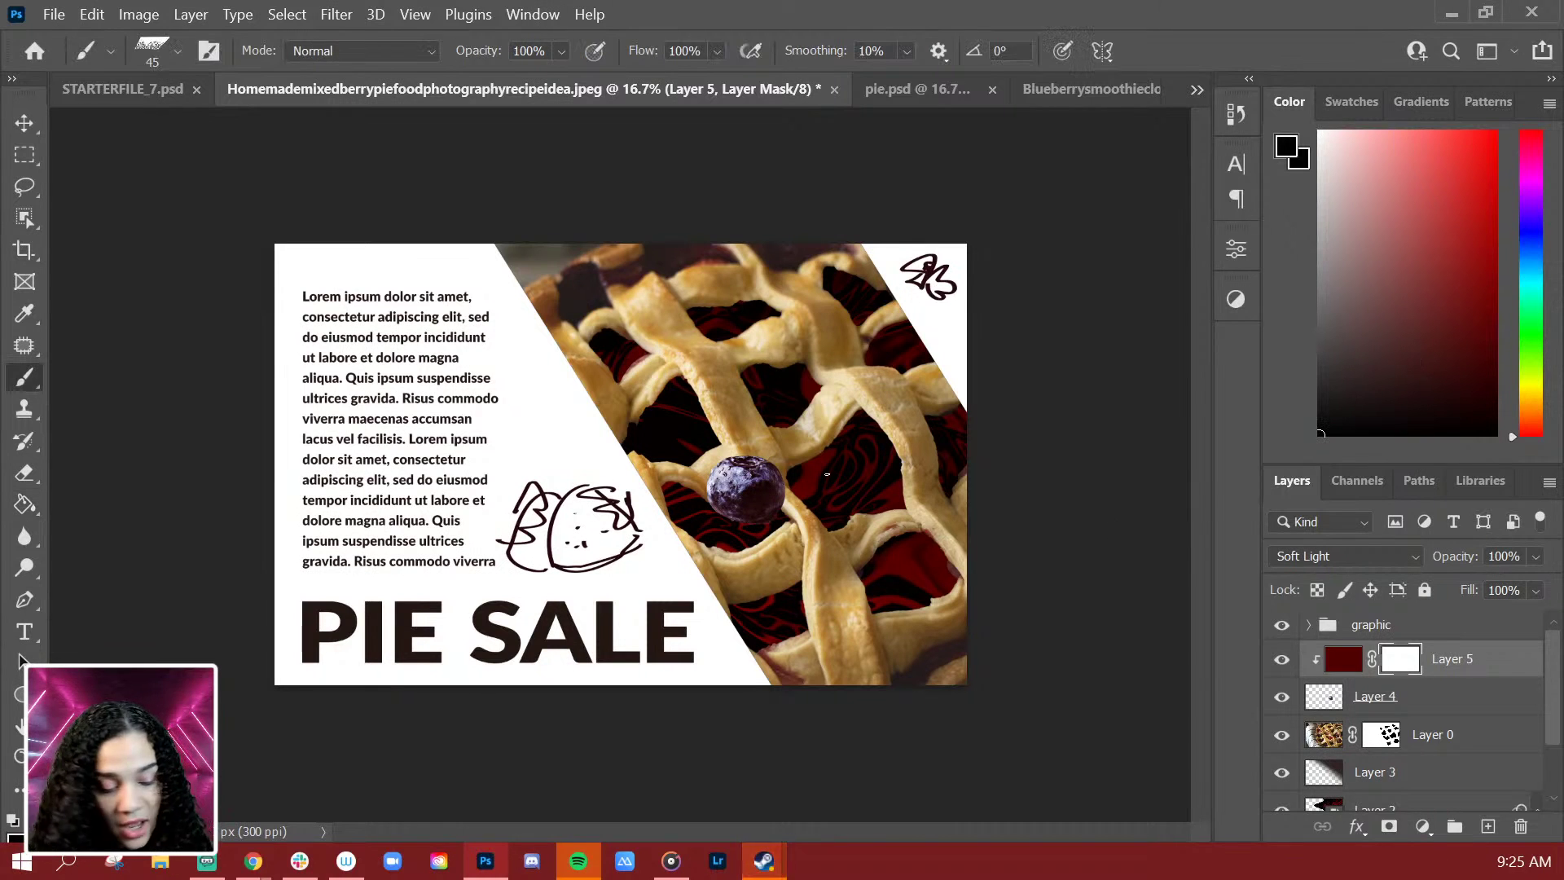
right_click(815, 391)
click(943, 699)
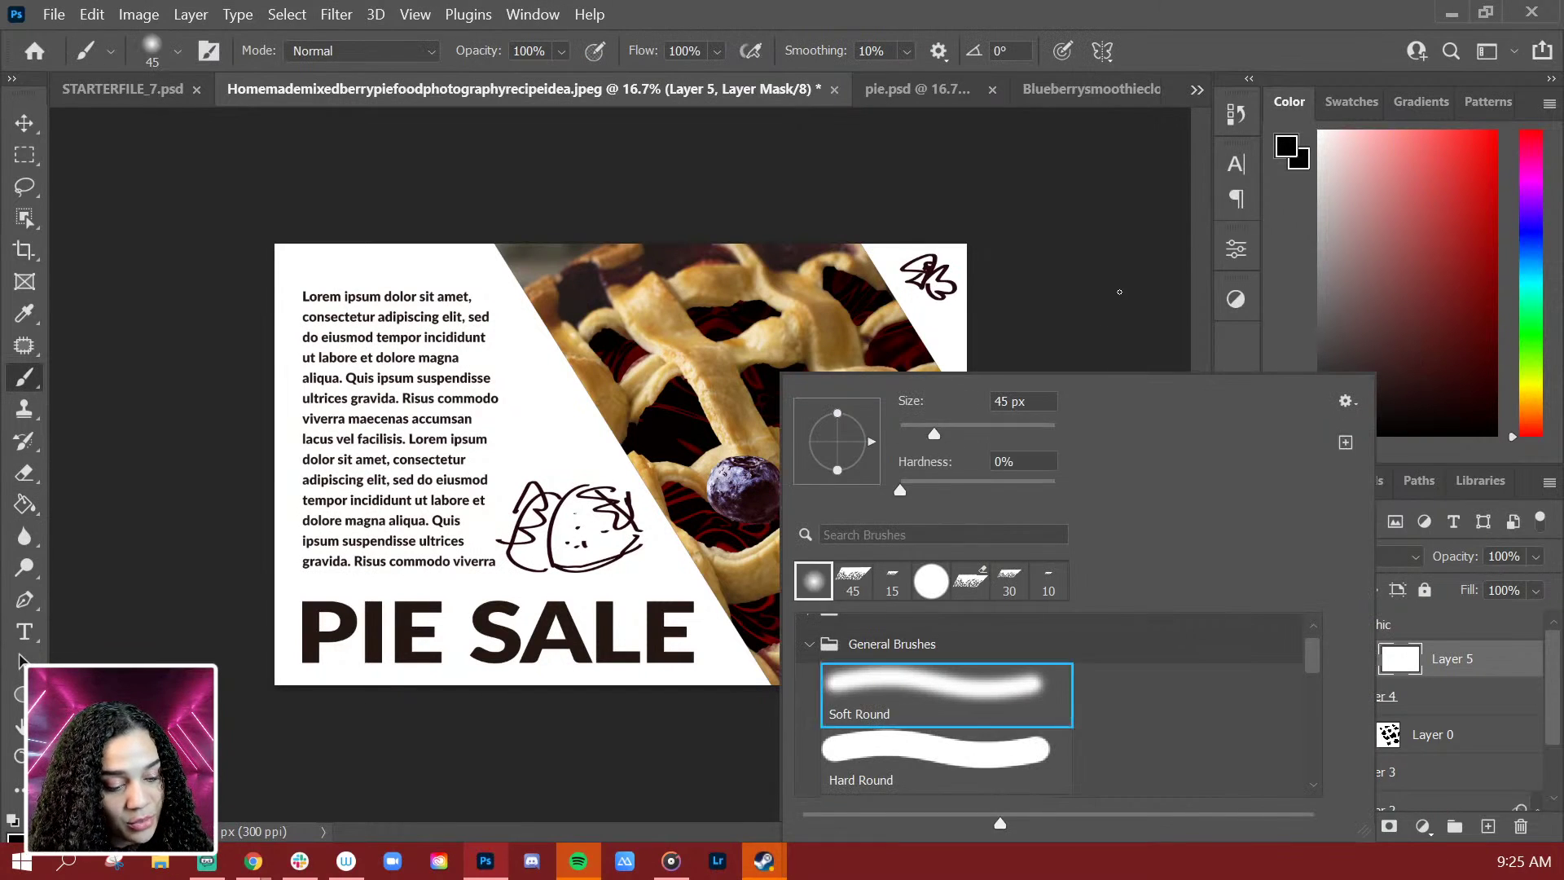
key(Return)
key(bracketright)
key(bracketright)
key(bracketright)
key(bracketright)
key(bracketright)
key(bracketright)
key(bracketright)
key(bracketright)
key(bracketright)
key(bracketright)
key(bracketright)
key(bracketright)
key(bracketright)
drag(748, 480, 761, 488)
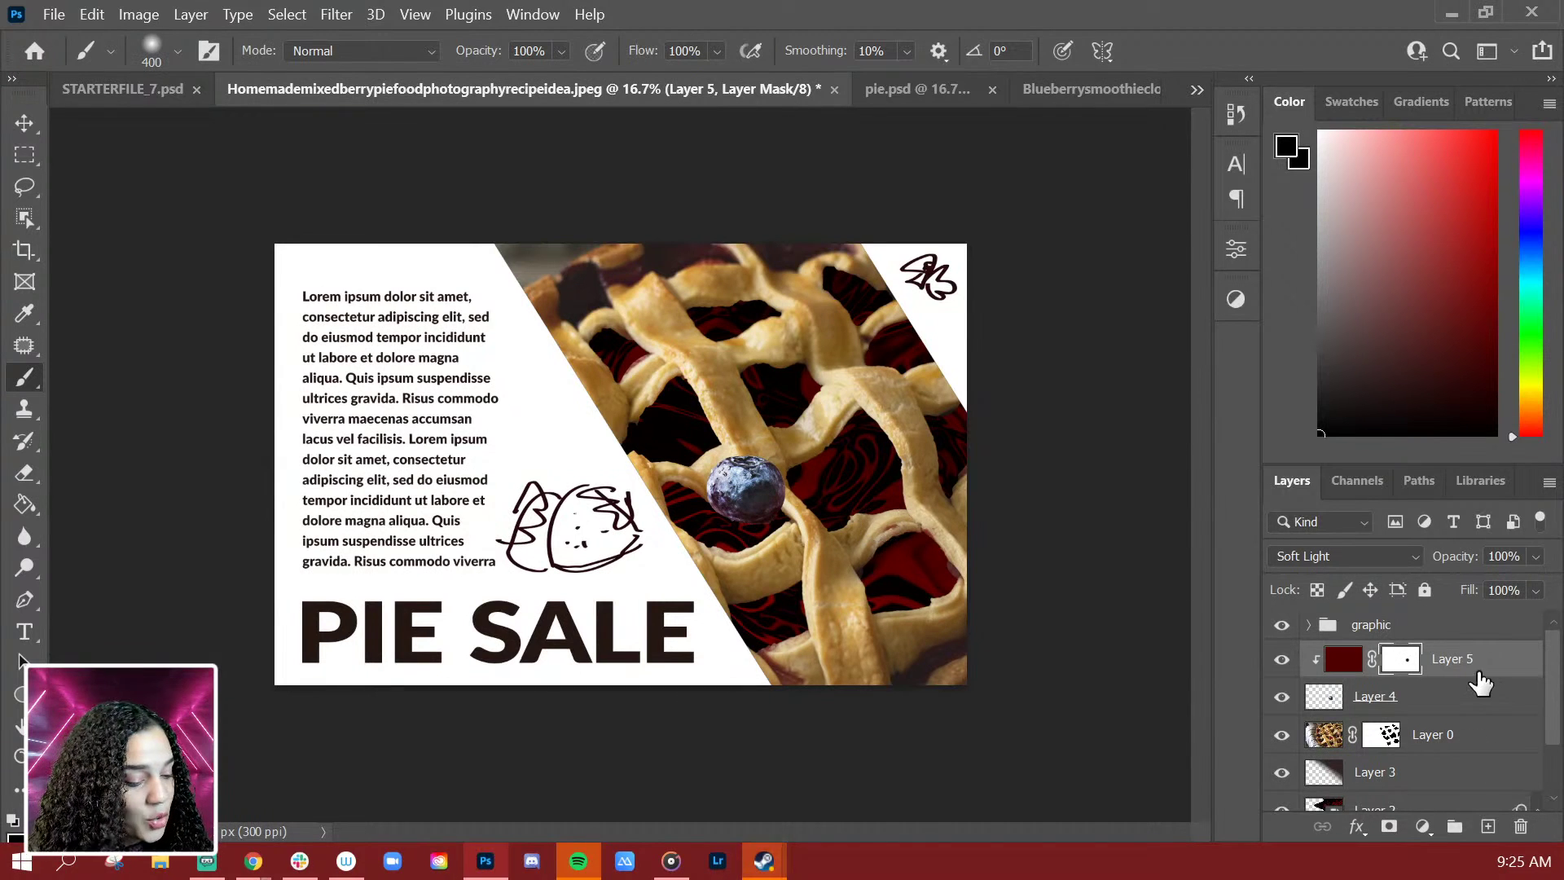
Step: Group Layer 5 with Layer 4 and move the group down and left toward the pie's lower-left lattice opening
click(1357, 659)
shift+click(1474, 696)
key(ctrl+g)
key(ctrl+t)
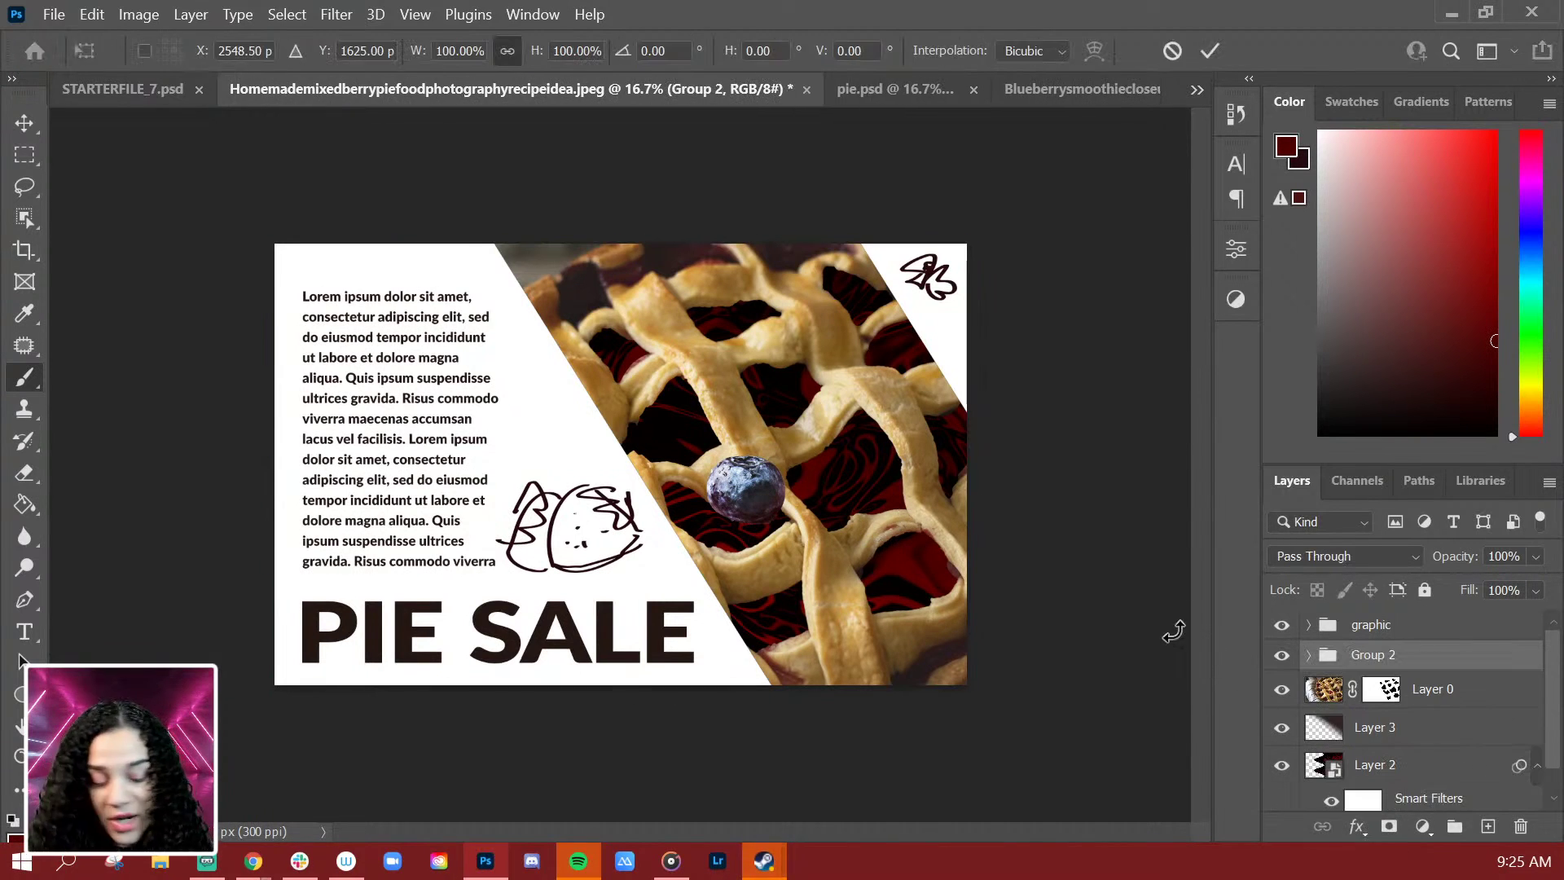
drag(823, 498, 787, 511)
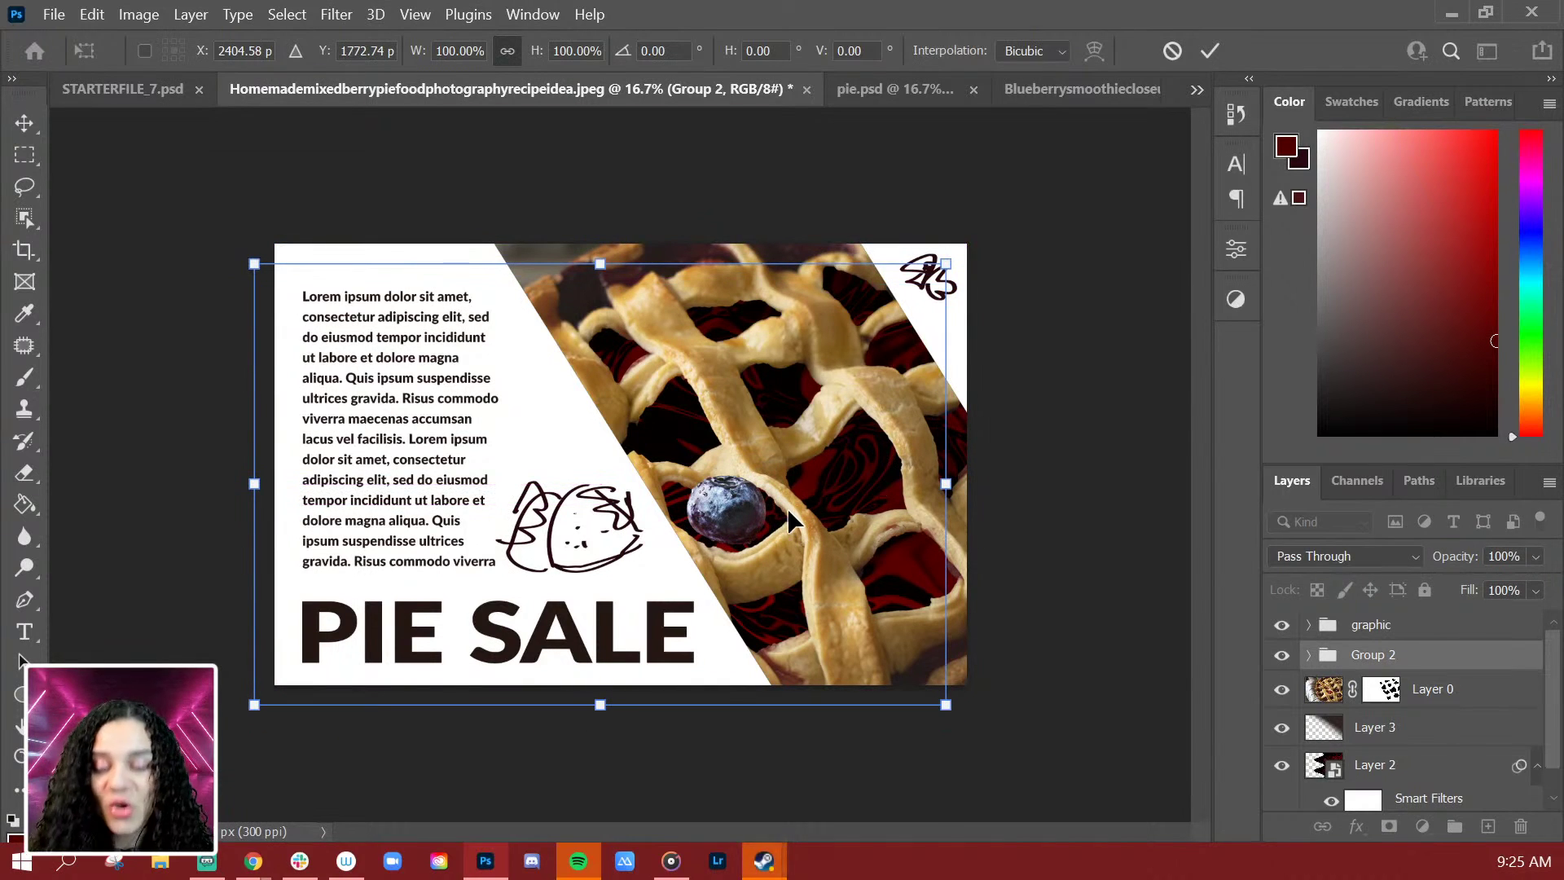
key(Return)
key(b)
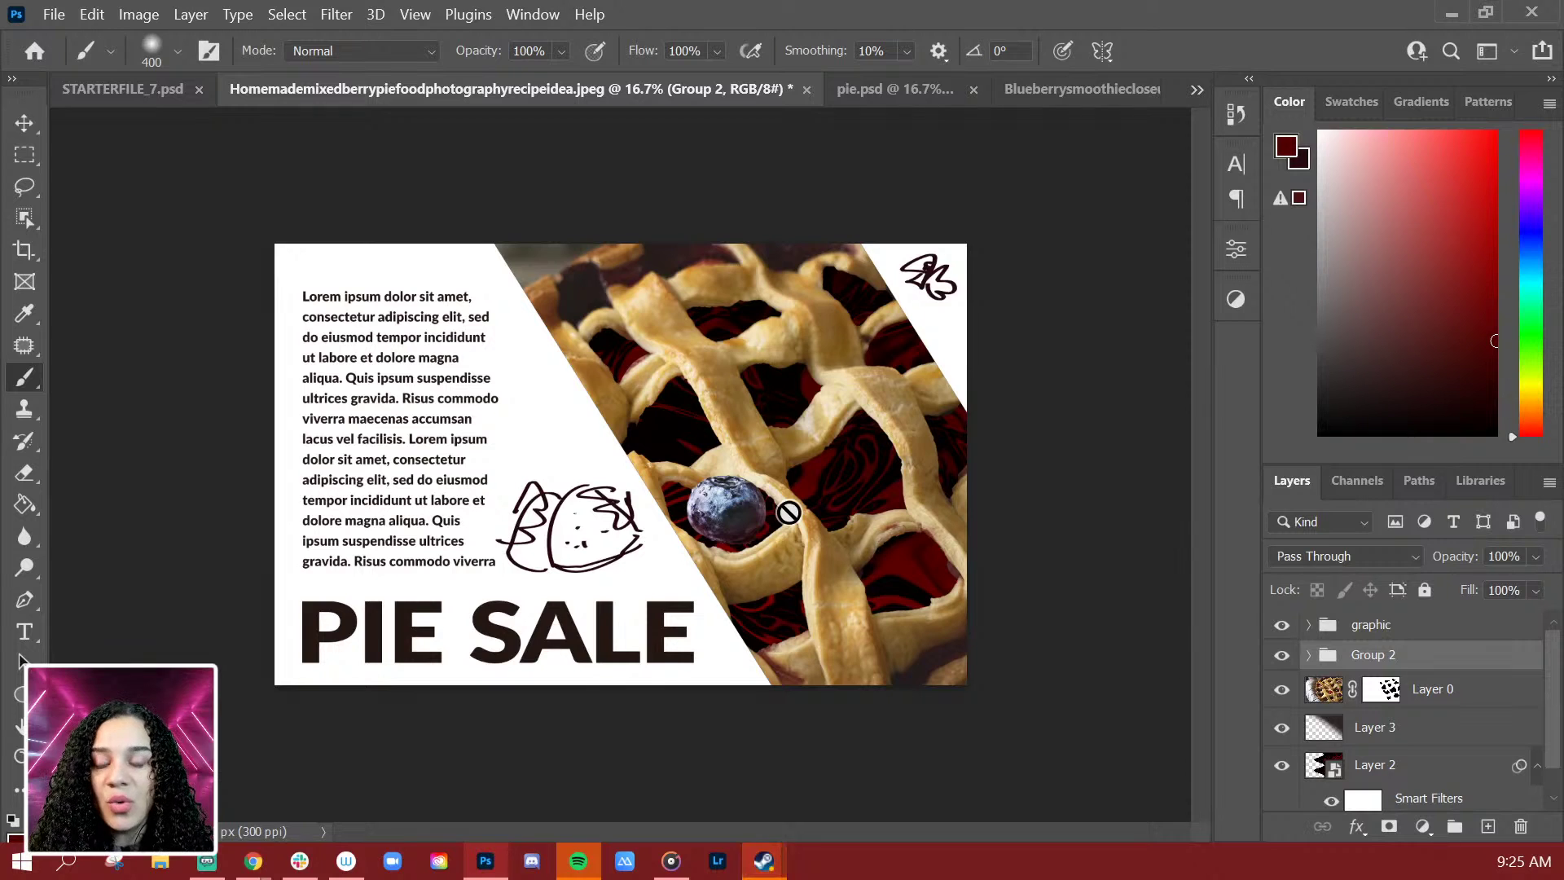
Step: Nudge the blueberry group down and left to X 2374.50 px, Y 1827 px, so the berry sits against the crust edge
key(ctrl+t)
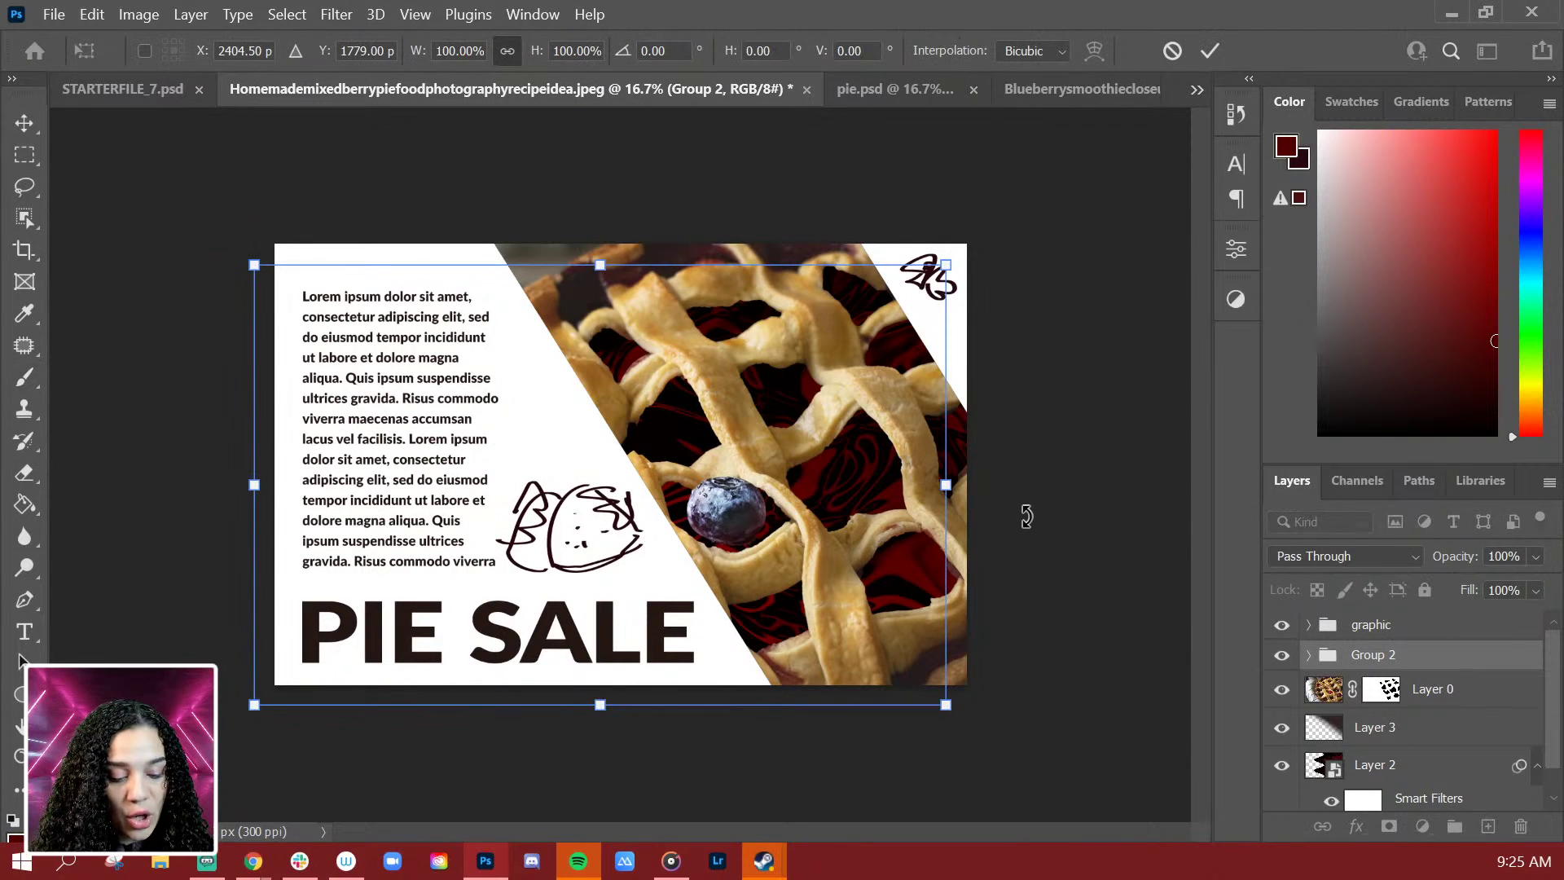
key(shift+Down)
key(shift+Down)
key(shift+Down)
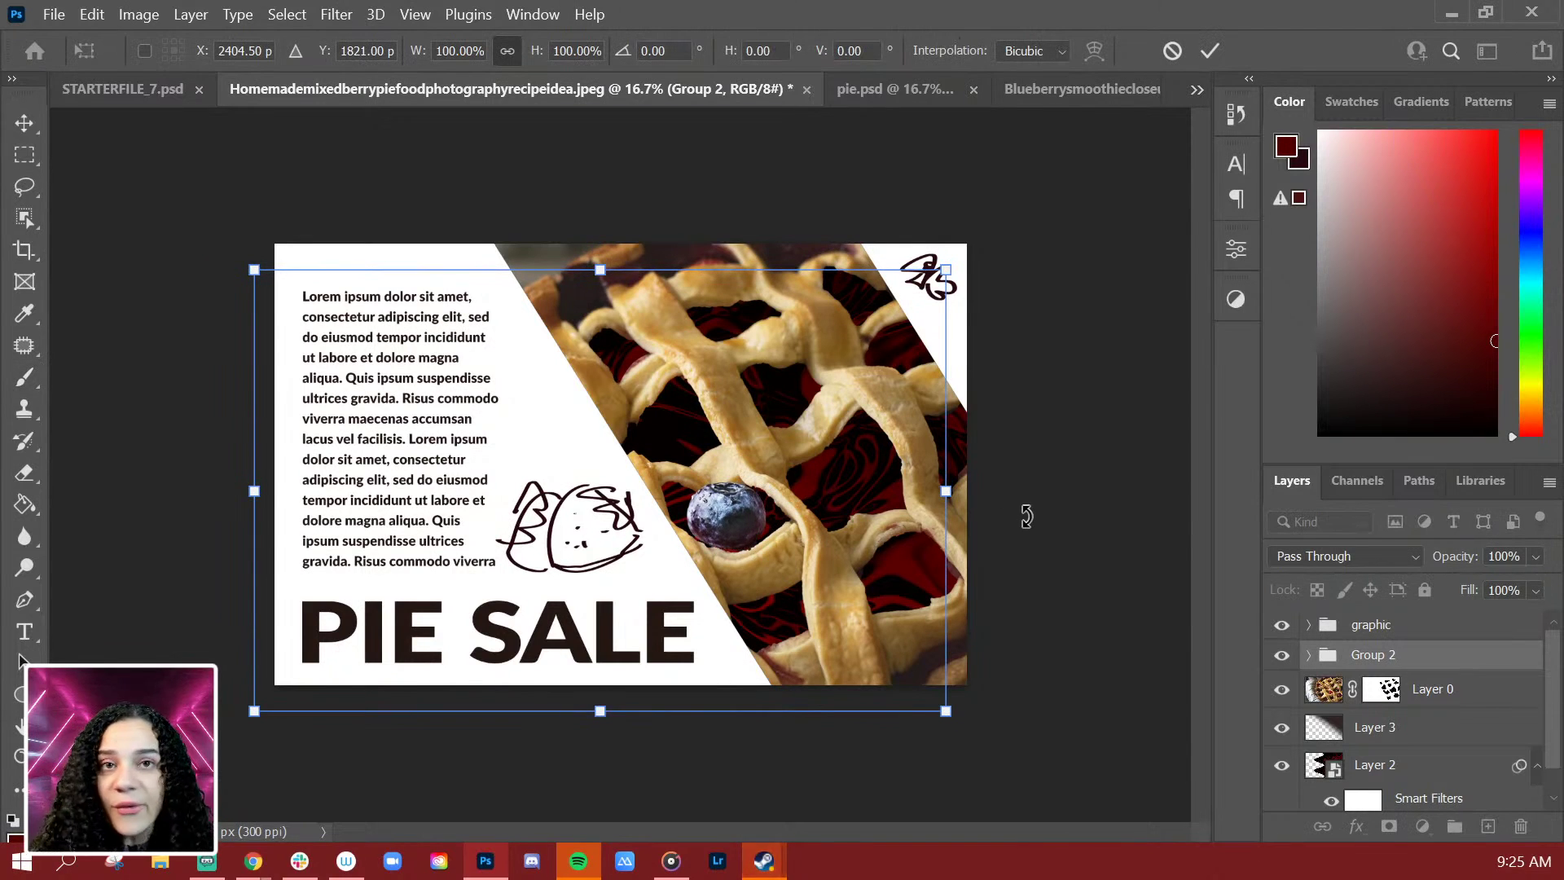
key(shift+Left)
key(shift+Left)
key(shift+Left)
key(shift+Down)
key(Down)
key(Down)
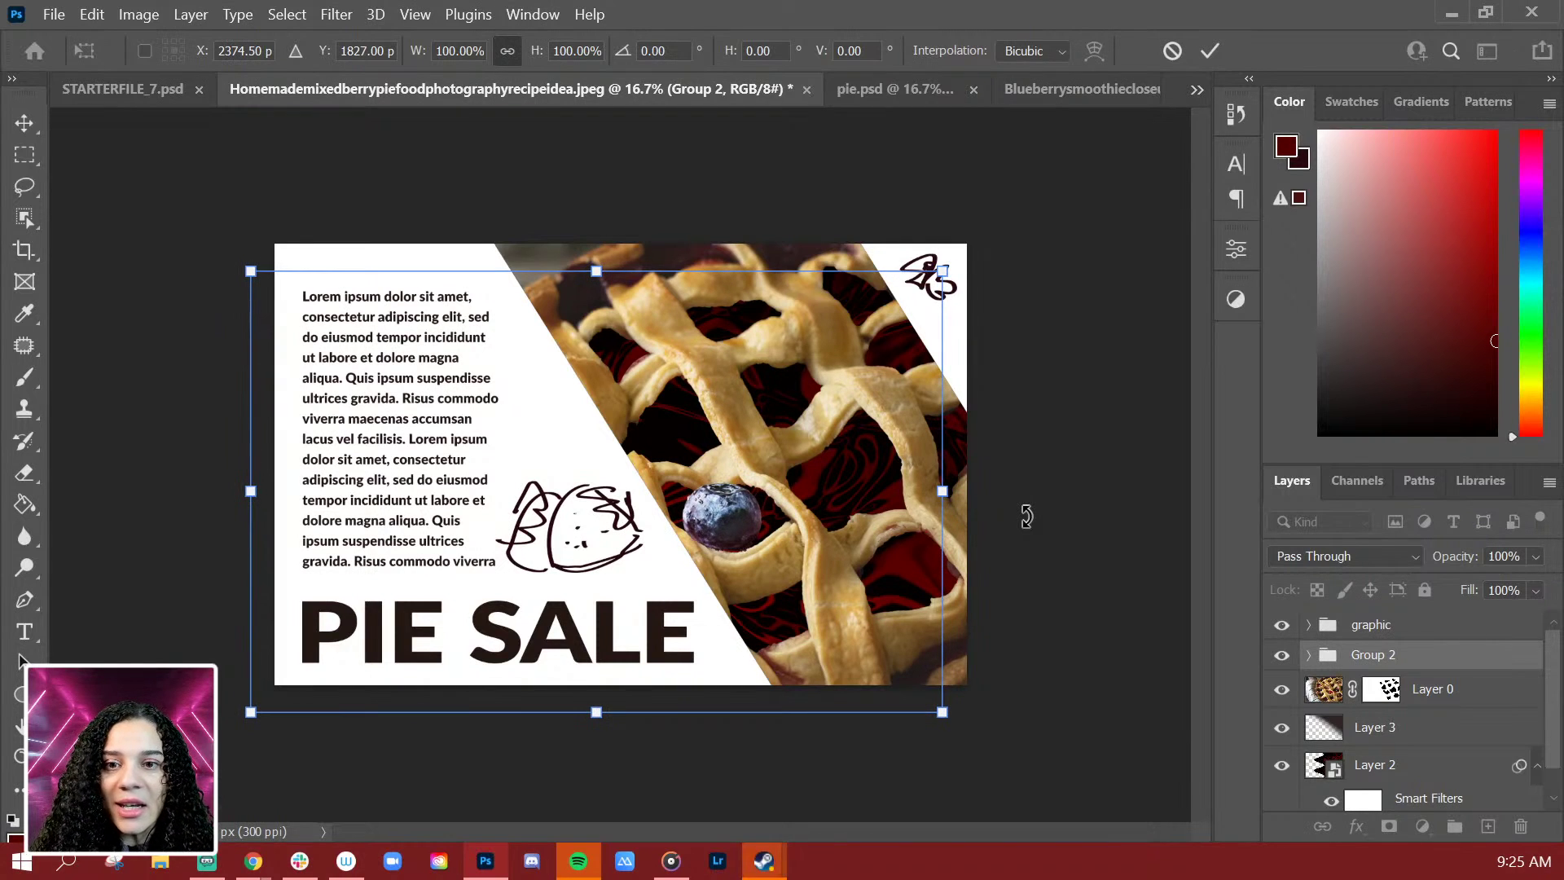
key(Return)
key(b)
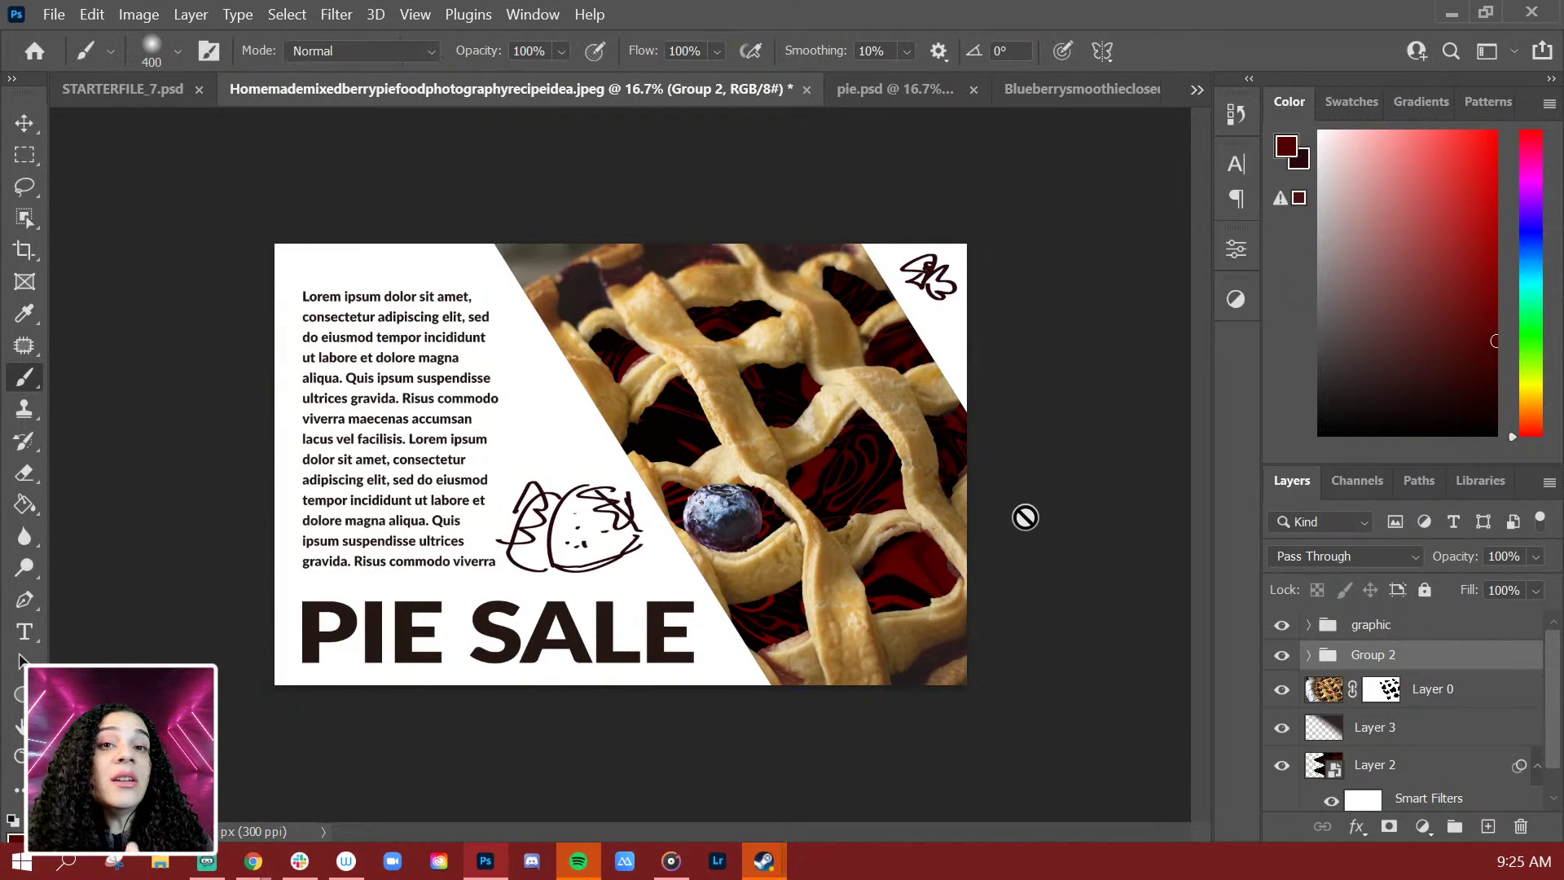